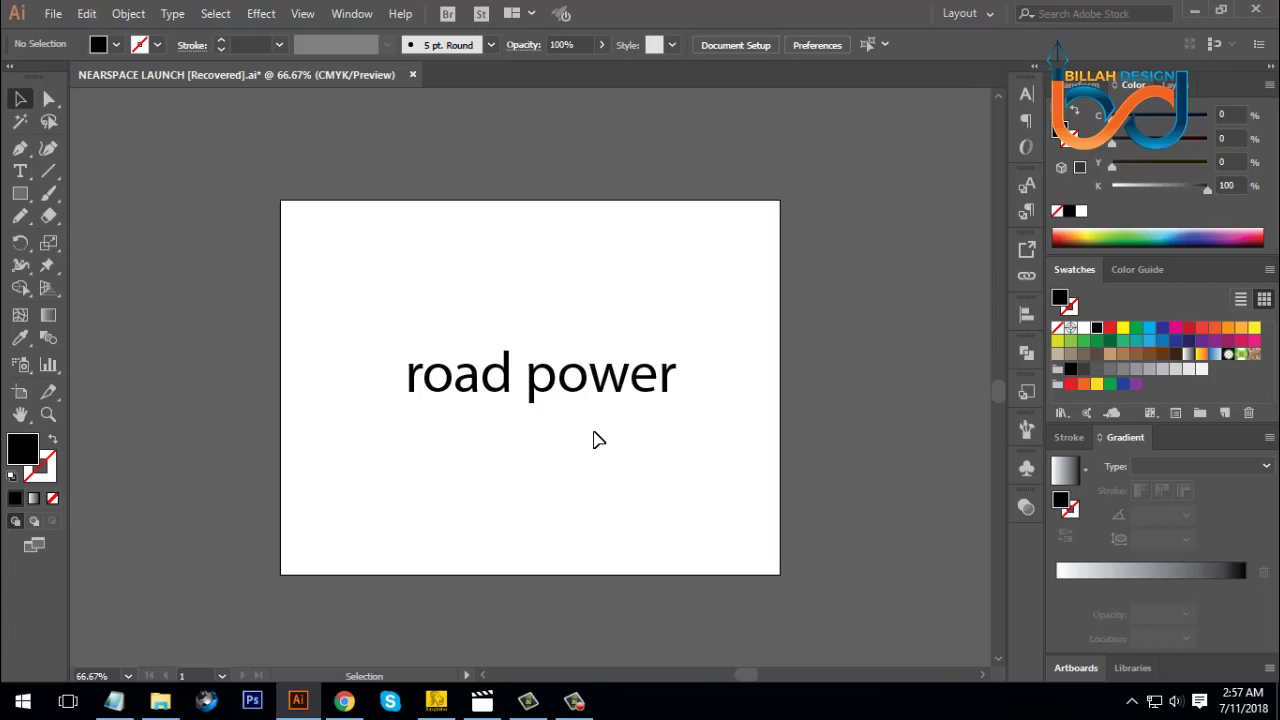
- Set the "road power" text in Modi Thorson Regular and scale it down to about 66.5 pt
key("ctrl+1")
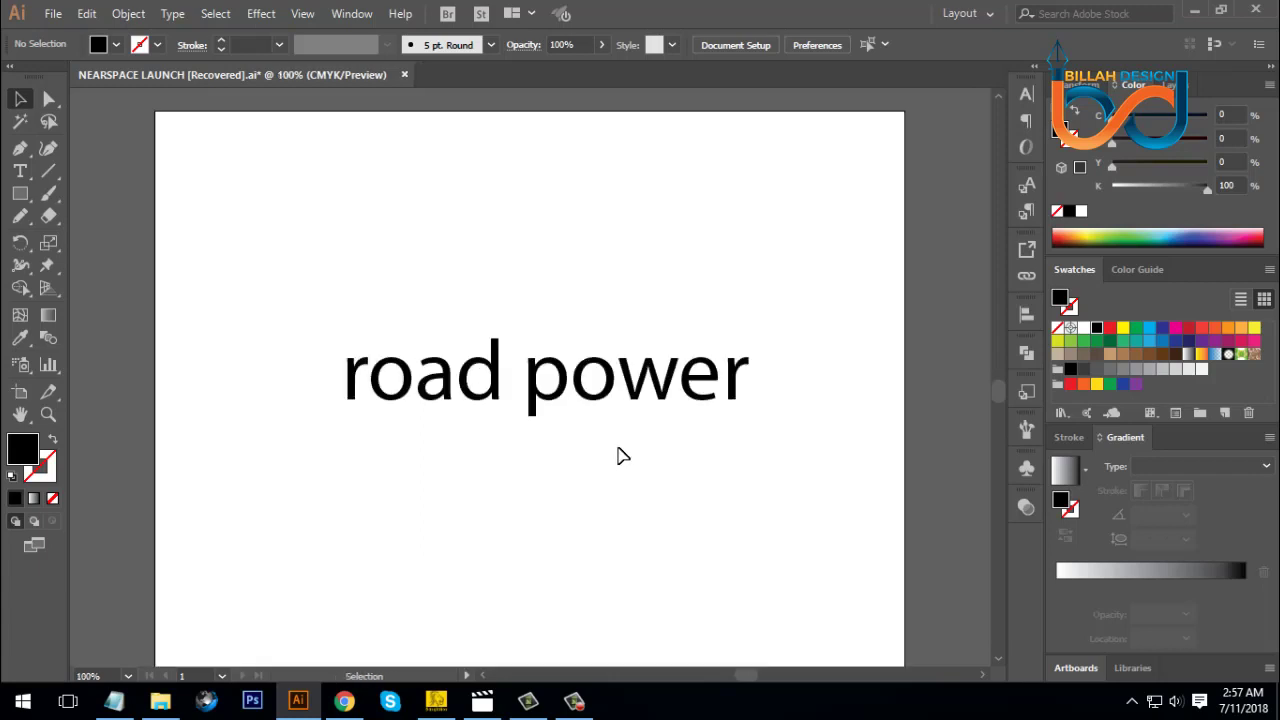
left_click_drag(663, 448, 660, 426)
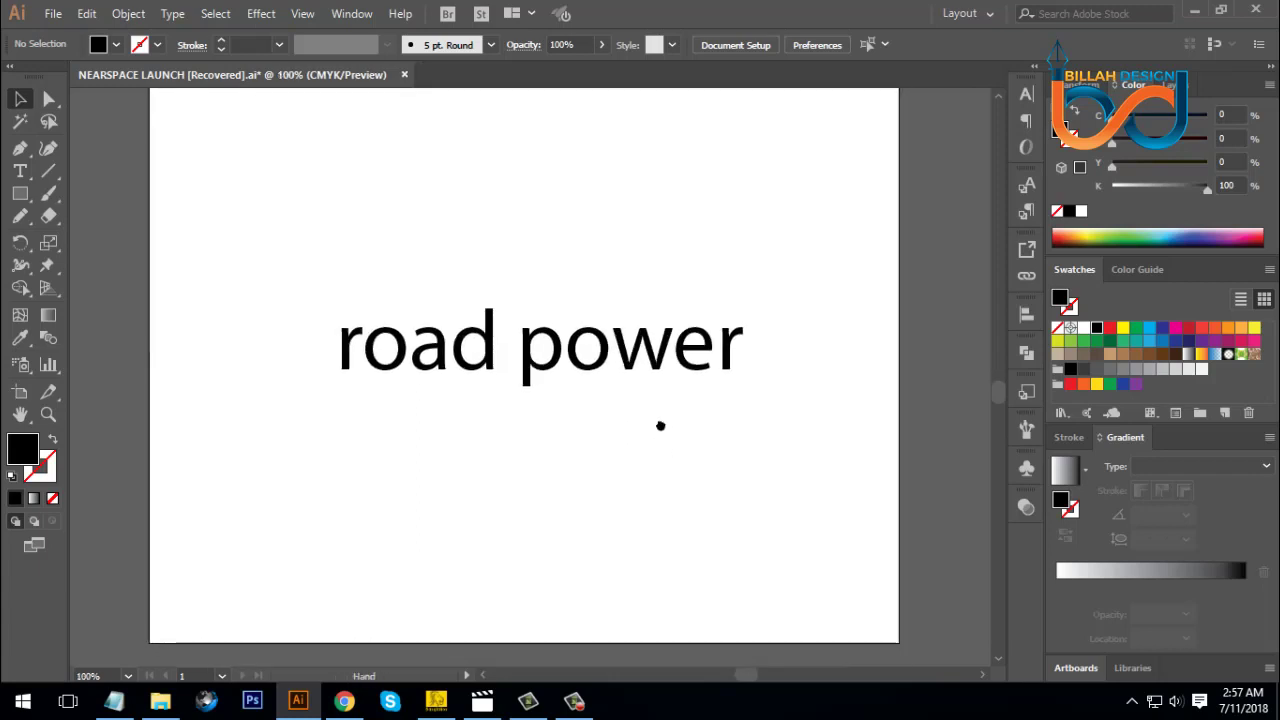
left_click(651, 362)
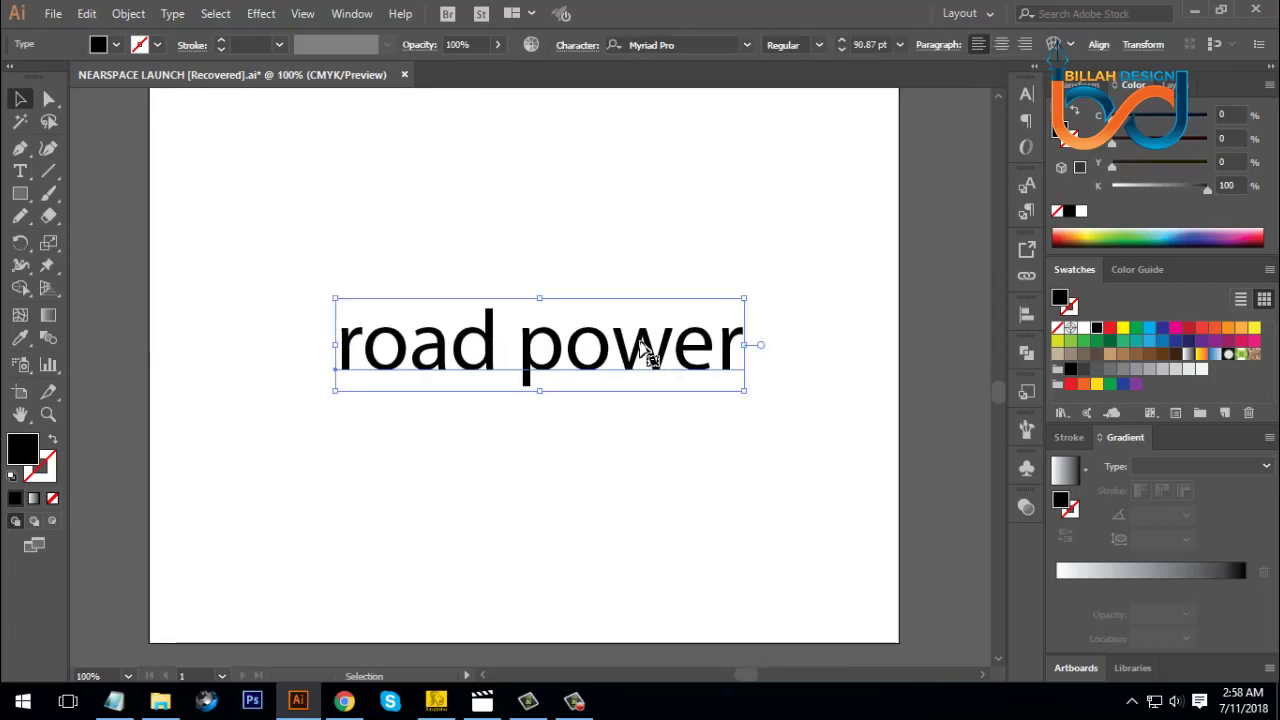
left_click(678, 44)
type("m")
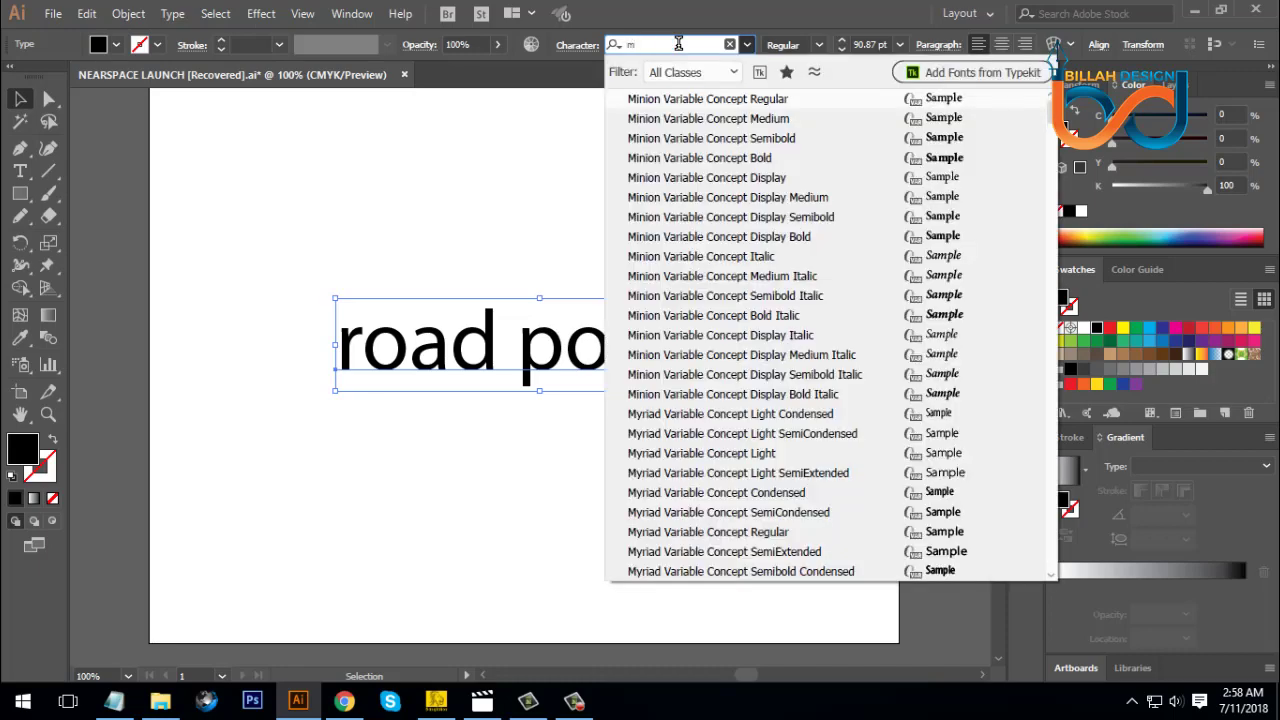
type("odi")
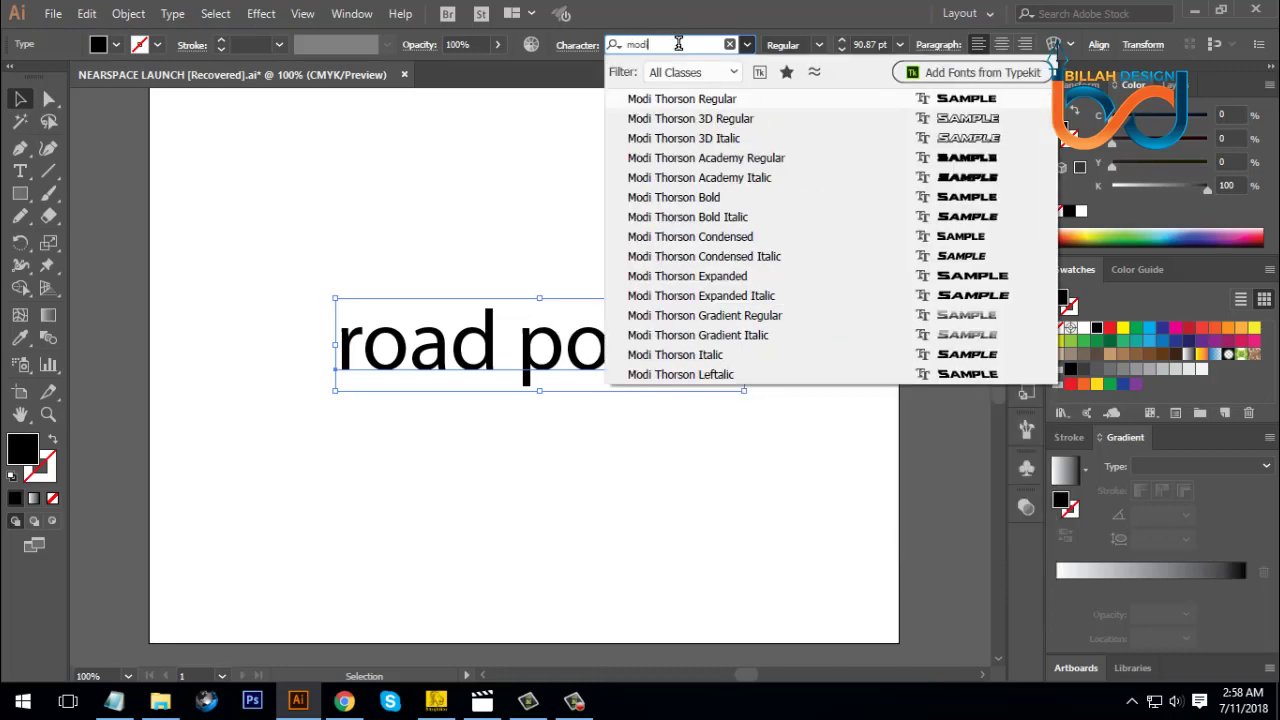
left_click(706, 104)
left_click_drag(761, 349, 640, 357)
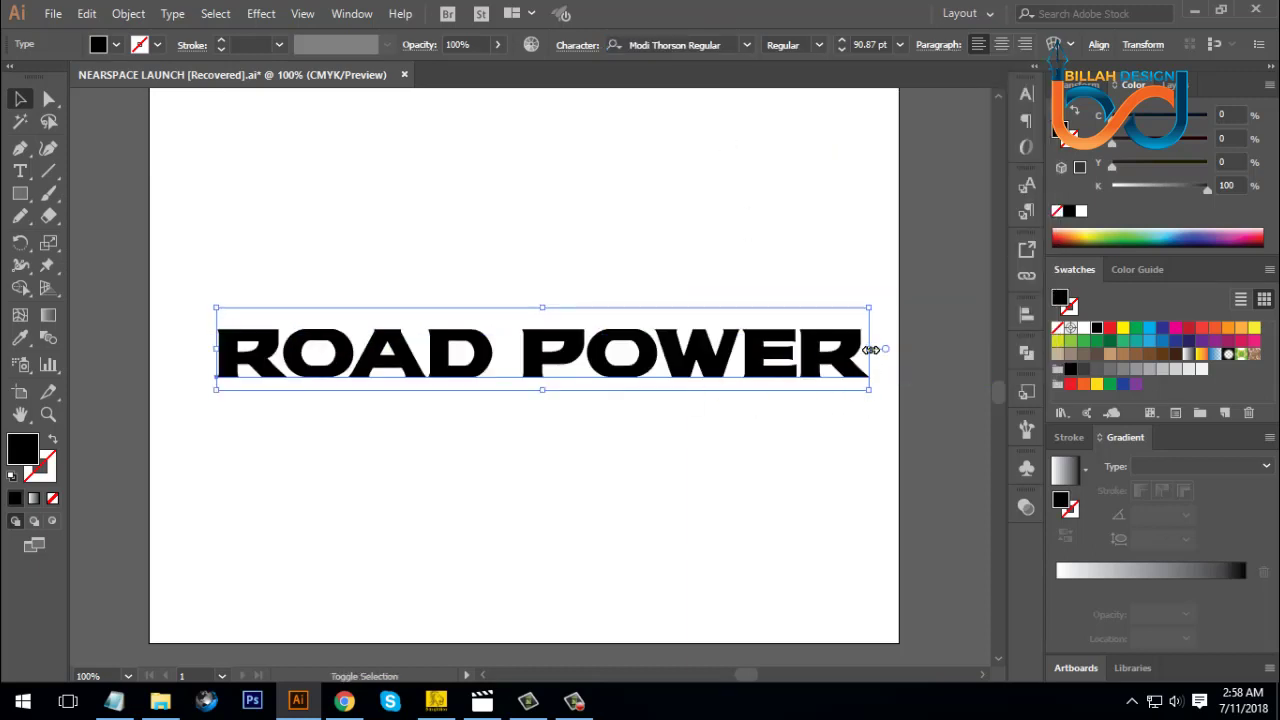
left_click_drag(868, 347, 785, 350)
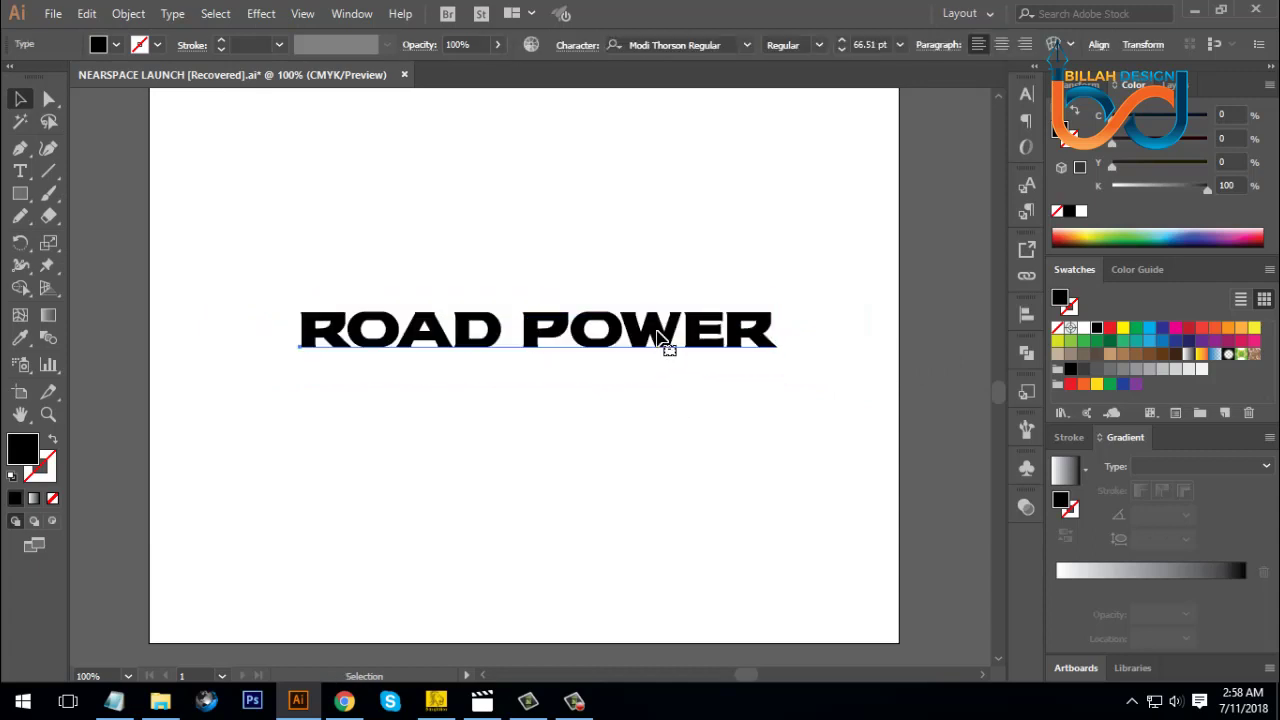
- Convert the ROAD POWER text to outlines and ungroup it into separate letters
right_click(658, 340)
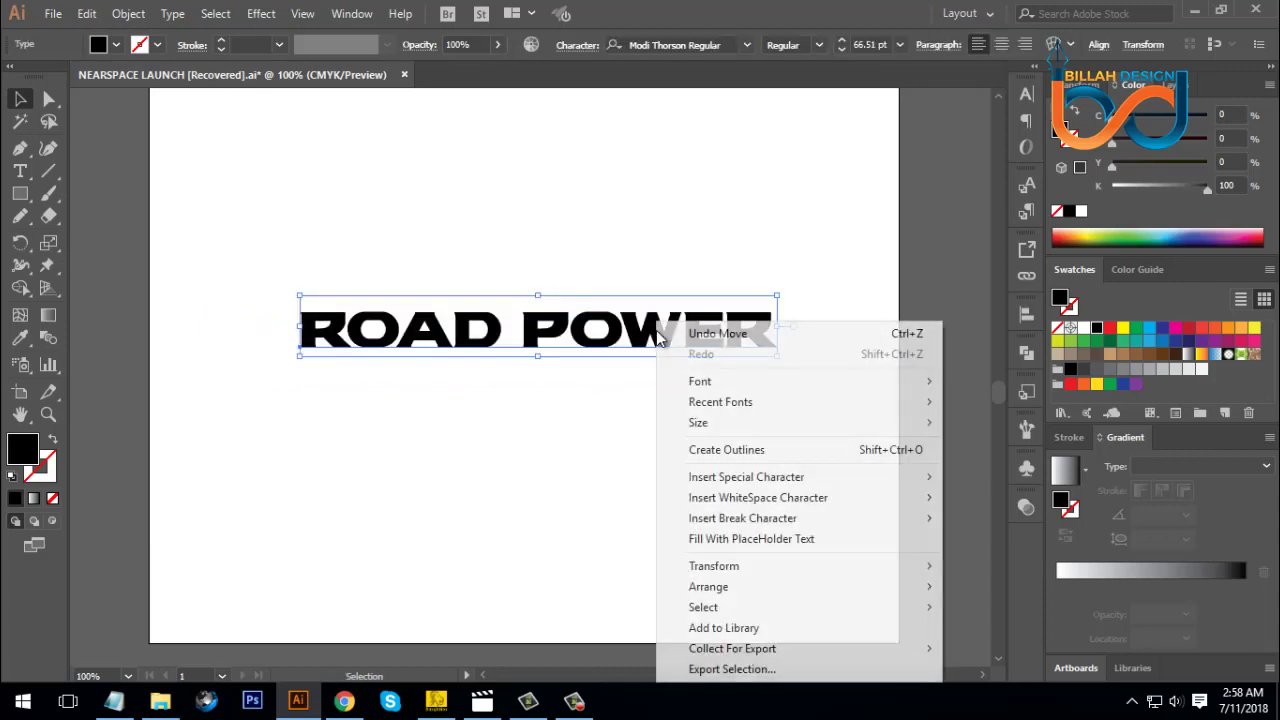
left_click(730, 449)
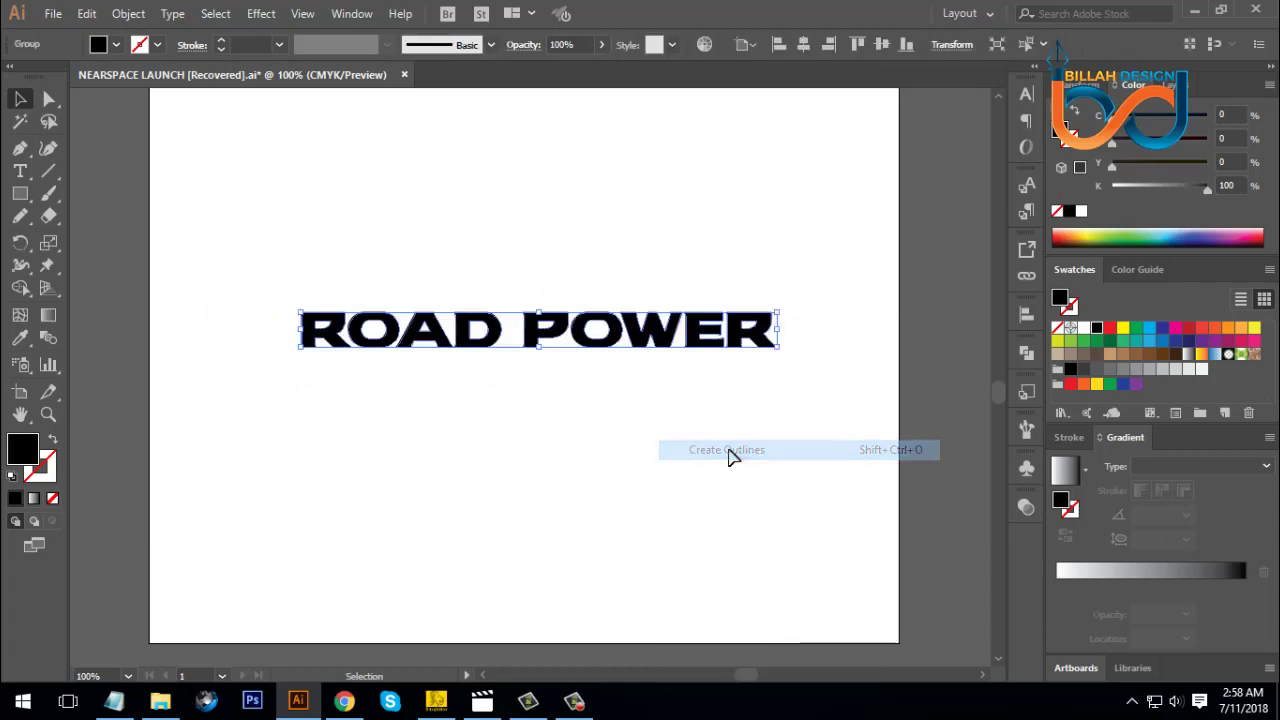
right_click(669, 294)
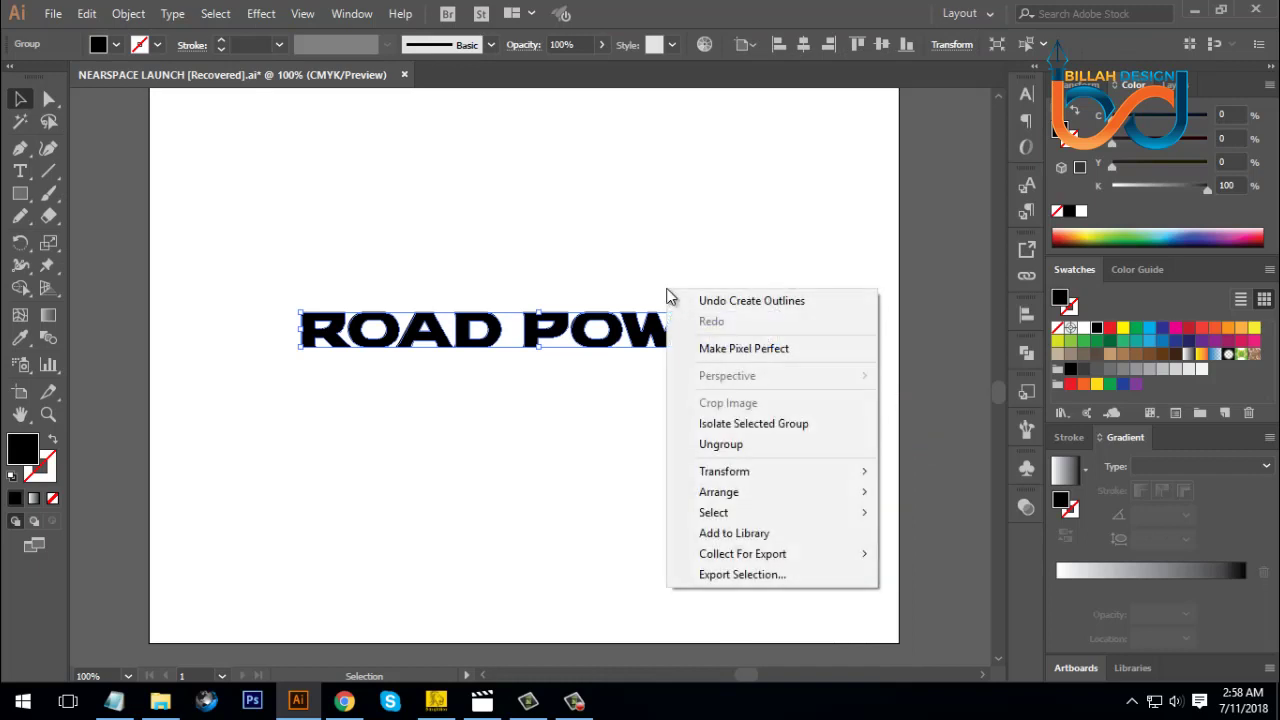
left_click(721, 446)
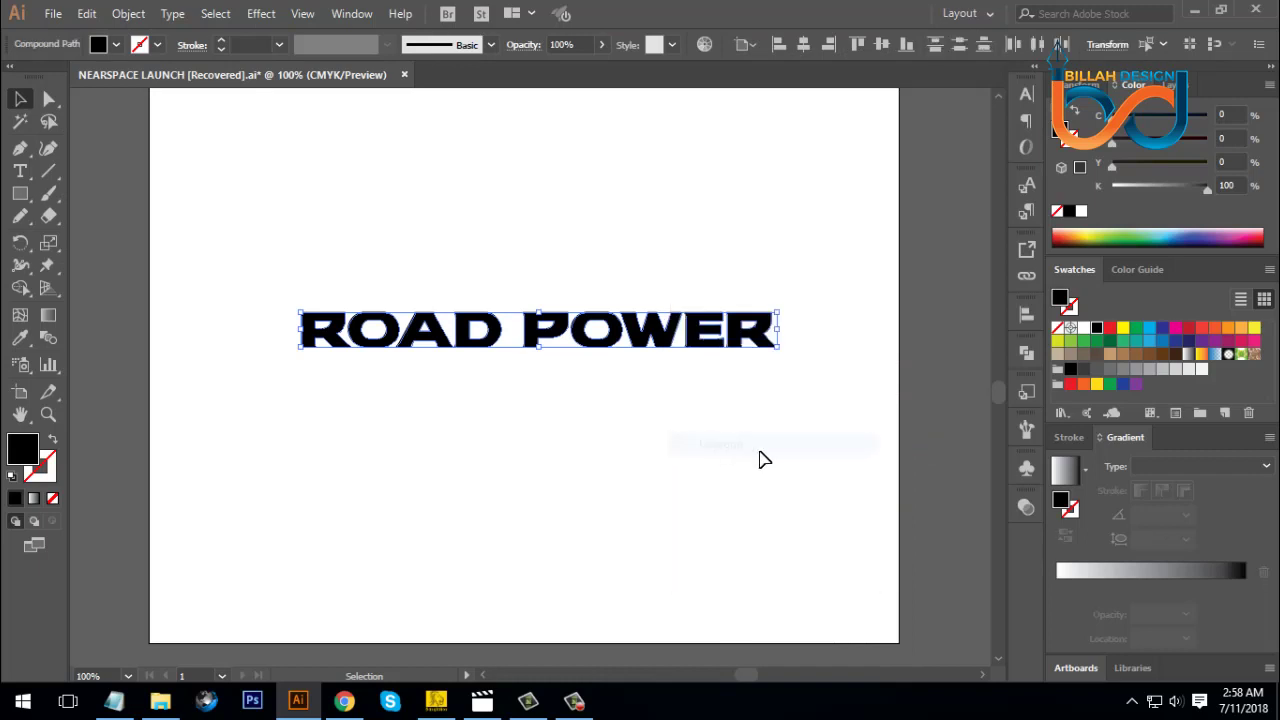
left_click(760, 457)
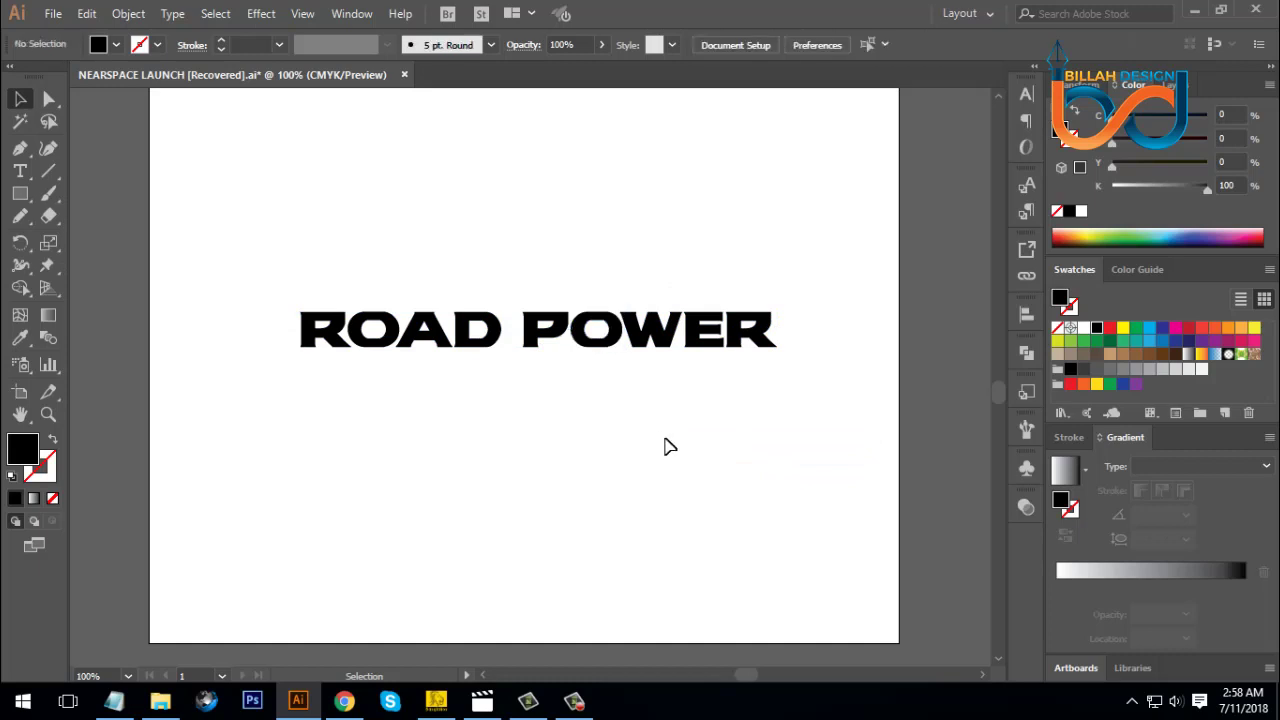
- Offset the paths of the POWER letters by -2 px with miter joins and preview on
key("ctrl+plus")
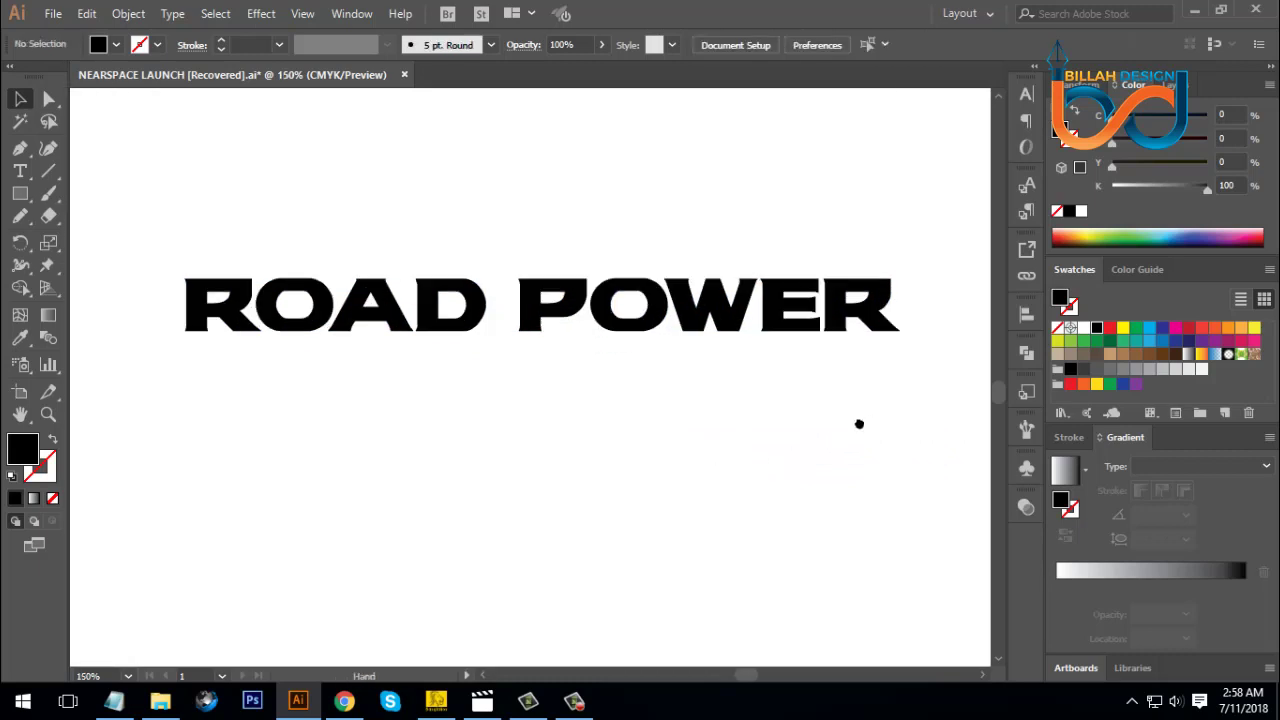
left_click_drag(857, 423, 799, 446)
scroll(799, 446, "left", 1)
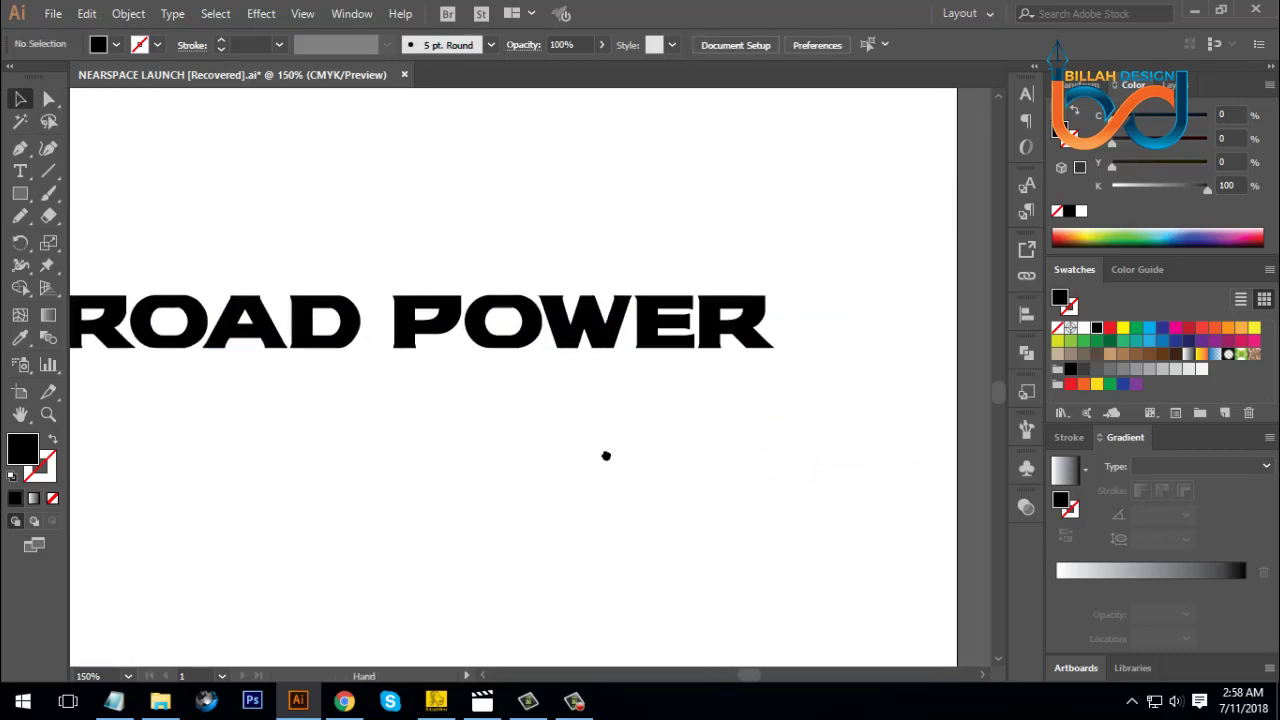
scroll(606, 454, "left", 1)
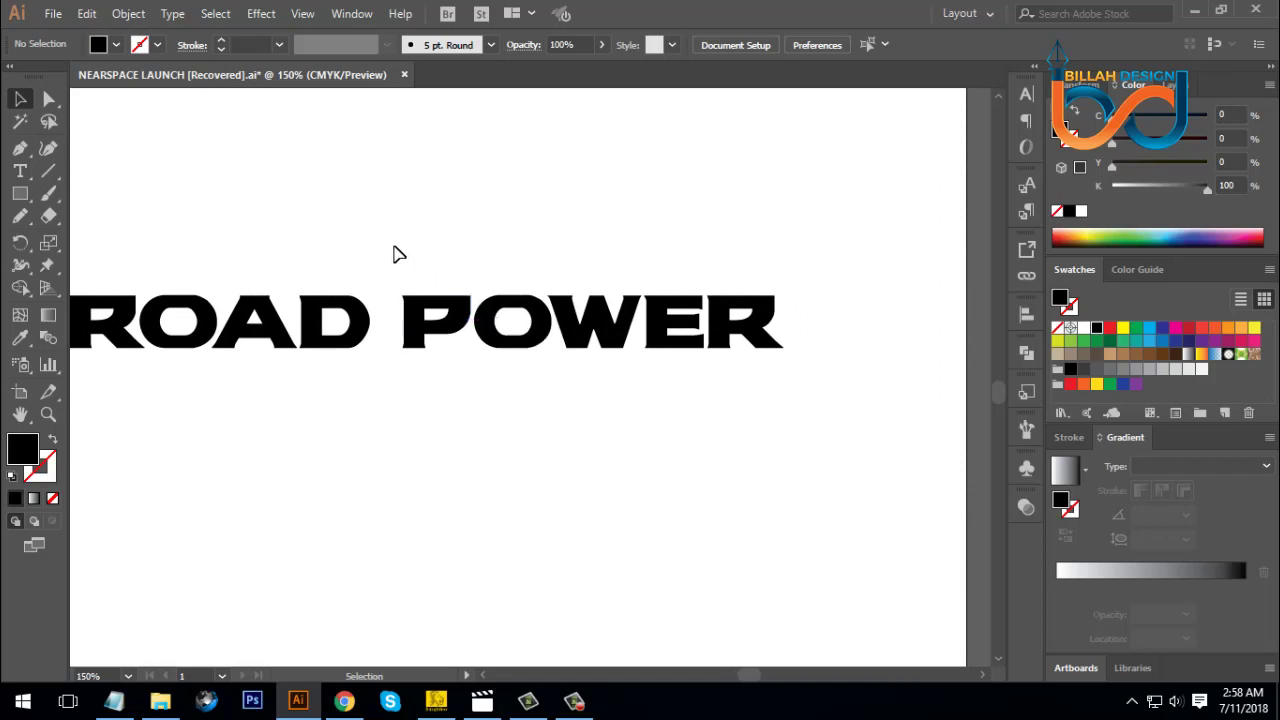
left_click_drag(393, 245, 788, 376)
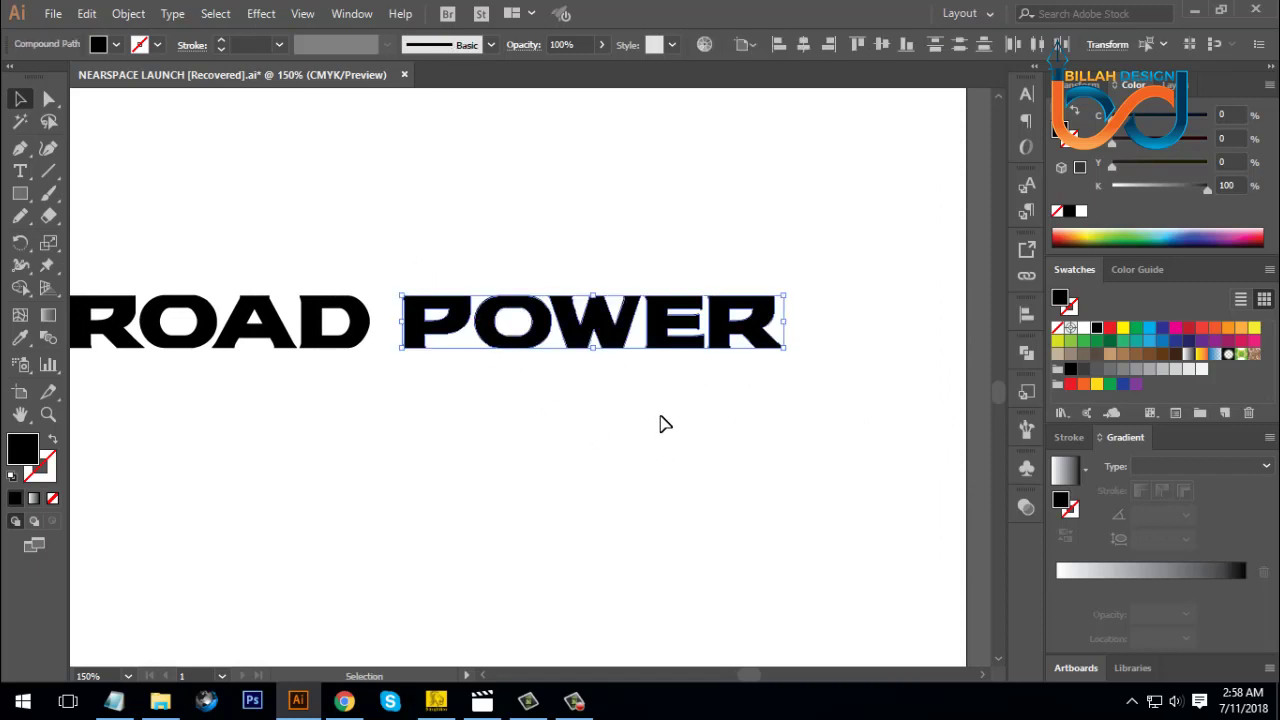
left_click(130, 14)
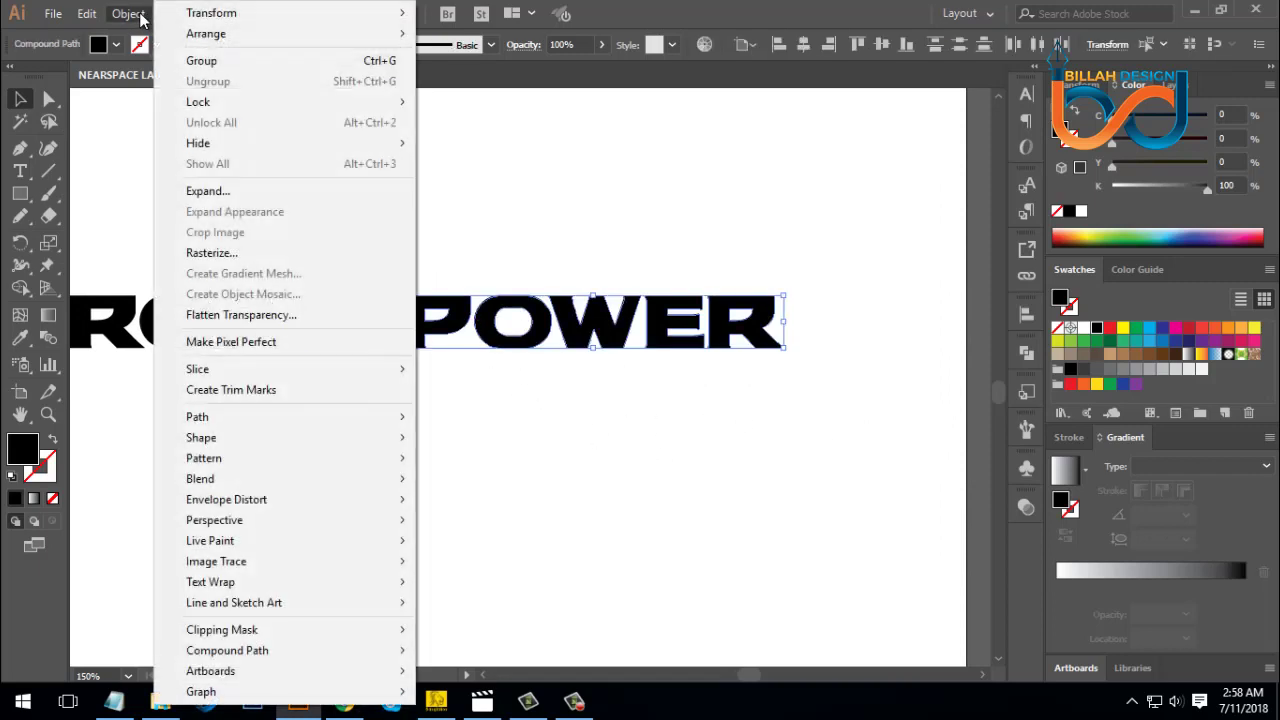
mouse_move(277, 418)
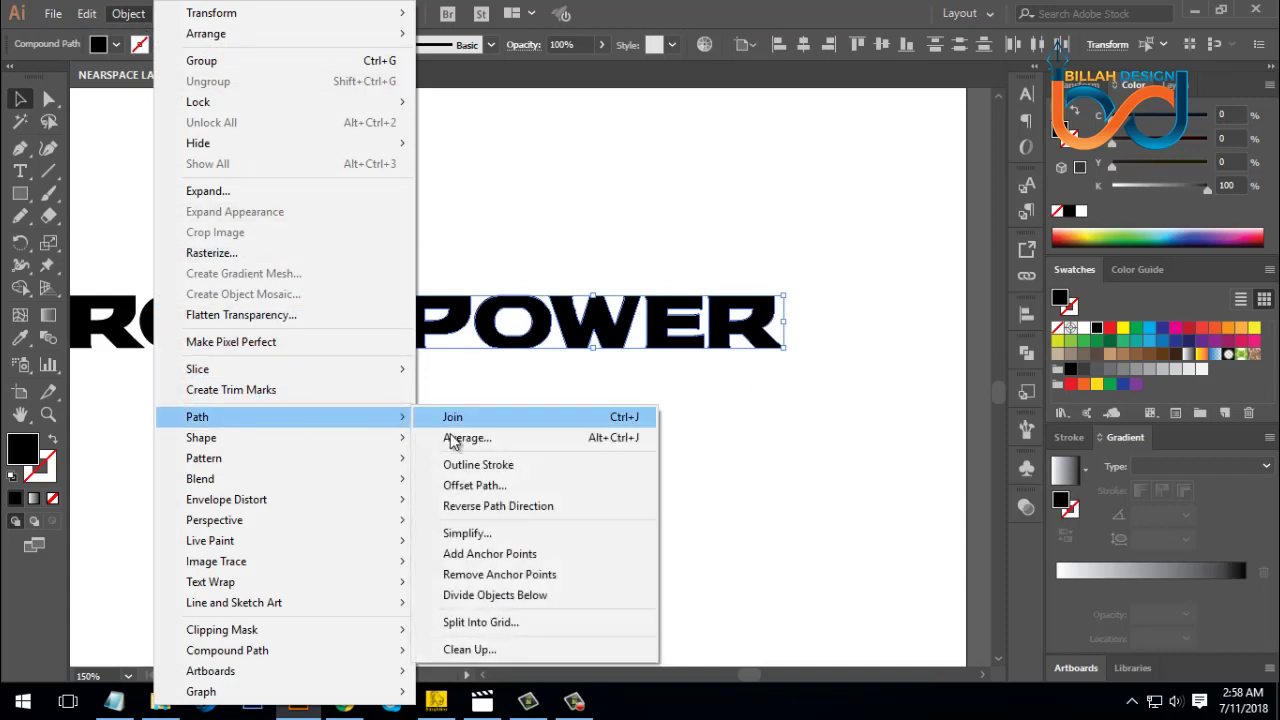
left_click(474, 486)
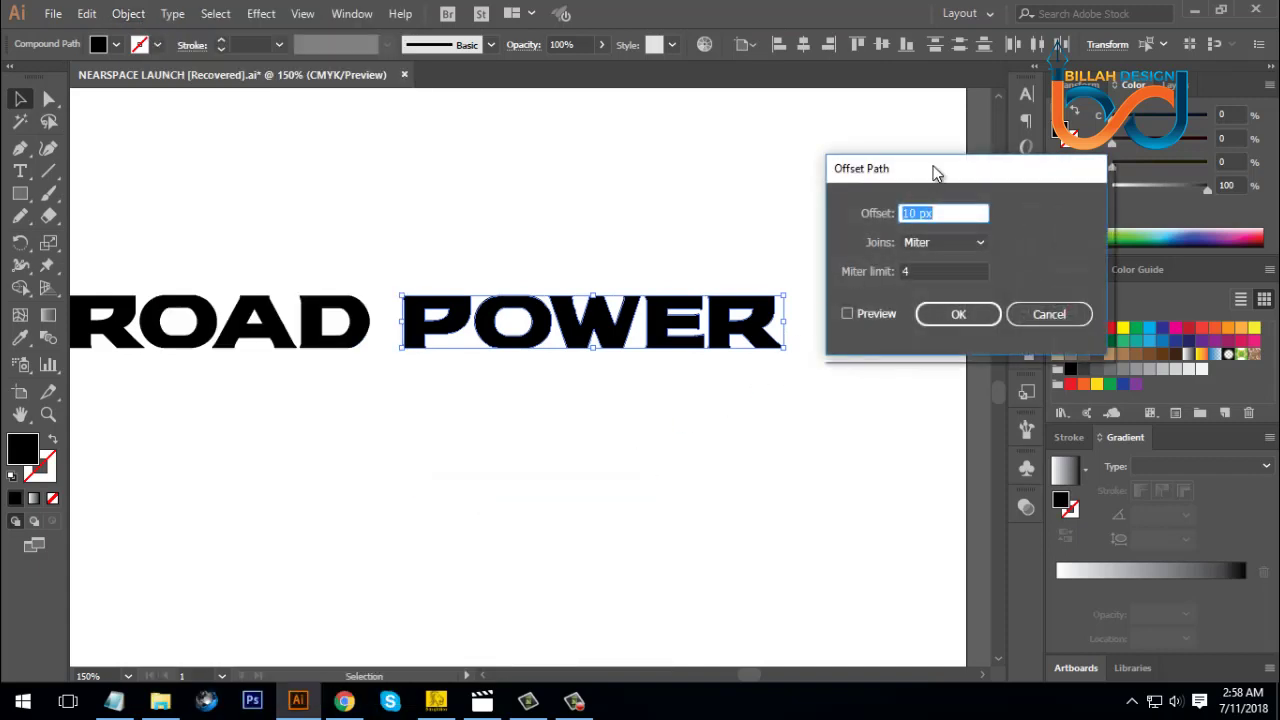
left_click_drag(936, 173, 956, 173)
left_click(867, 314)
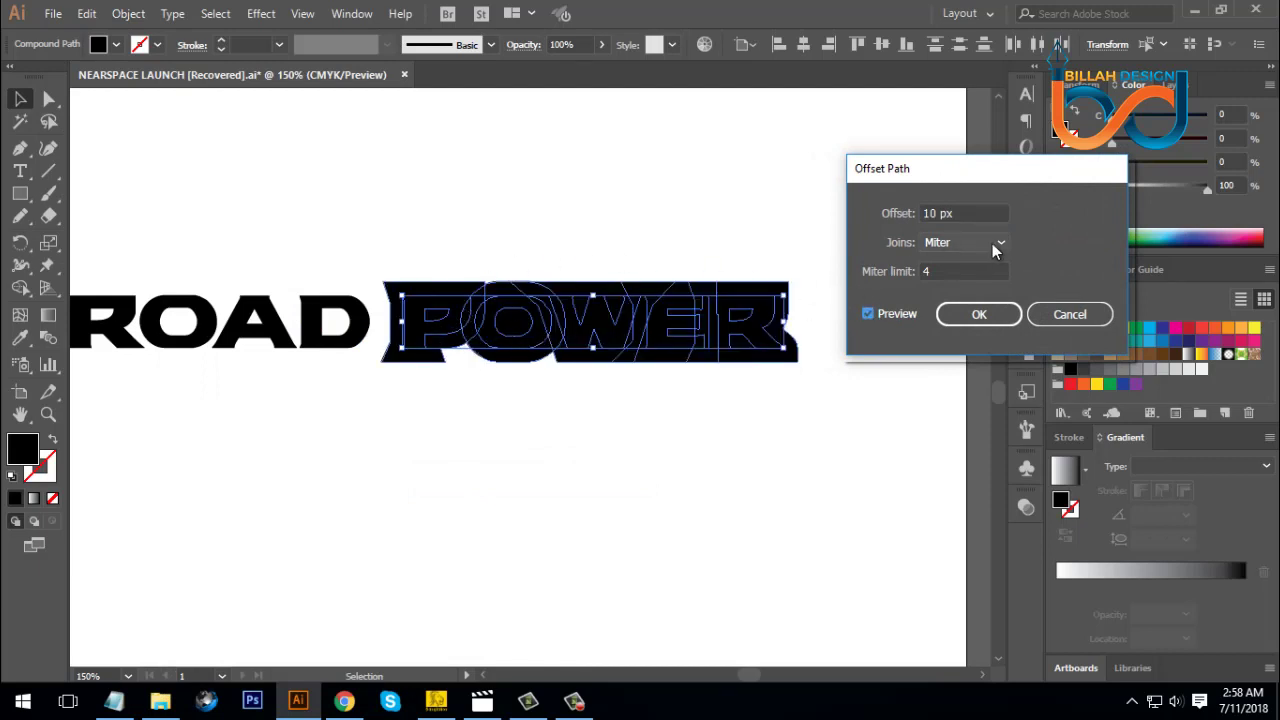
key("Down")
key("Down")
key("Down")
key("Down")
key("Down")
key("Down")
key("Down")
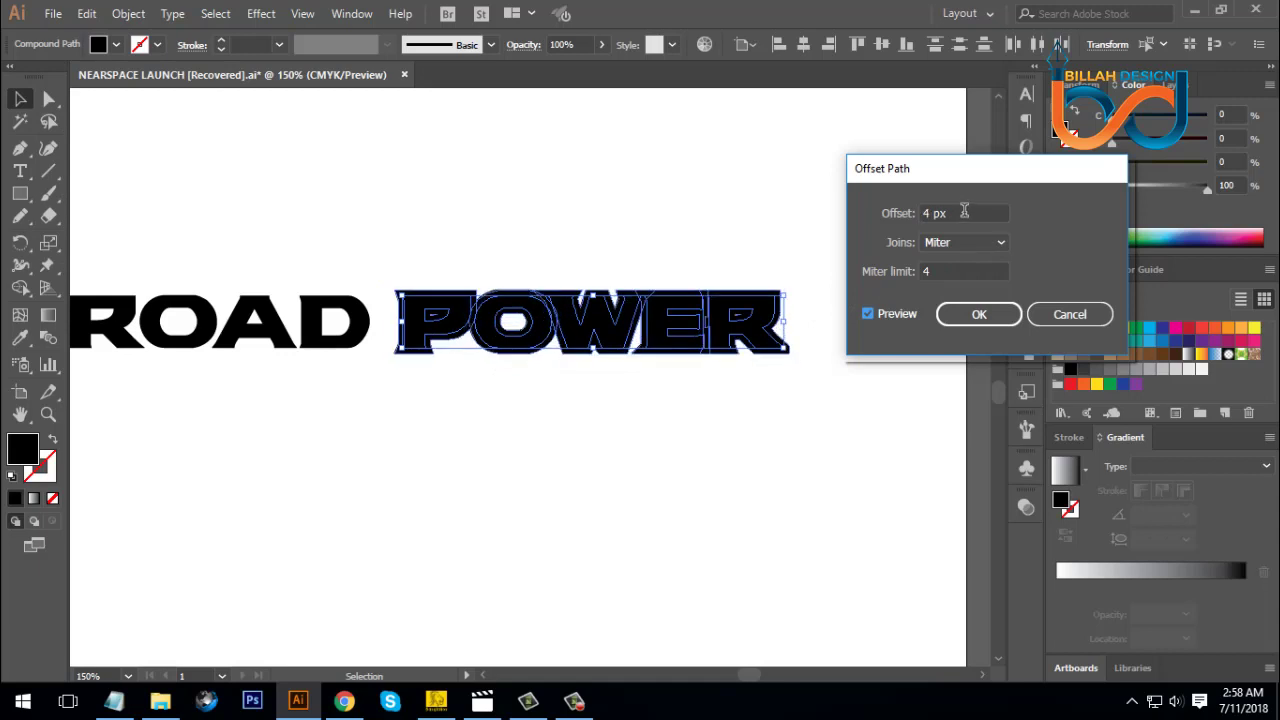
key("Down")
key("Down")
key("Down")
key("Down")
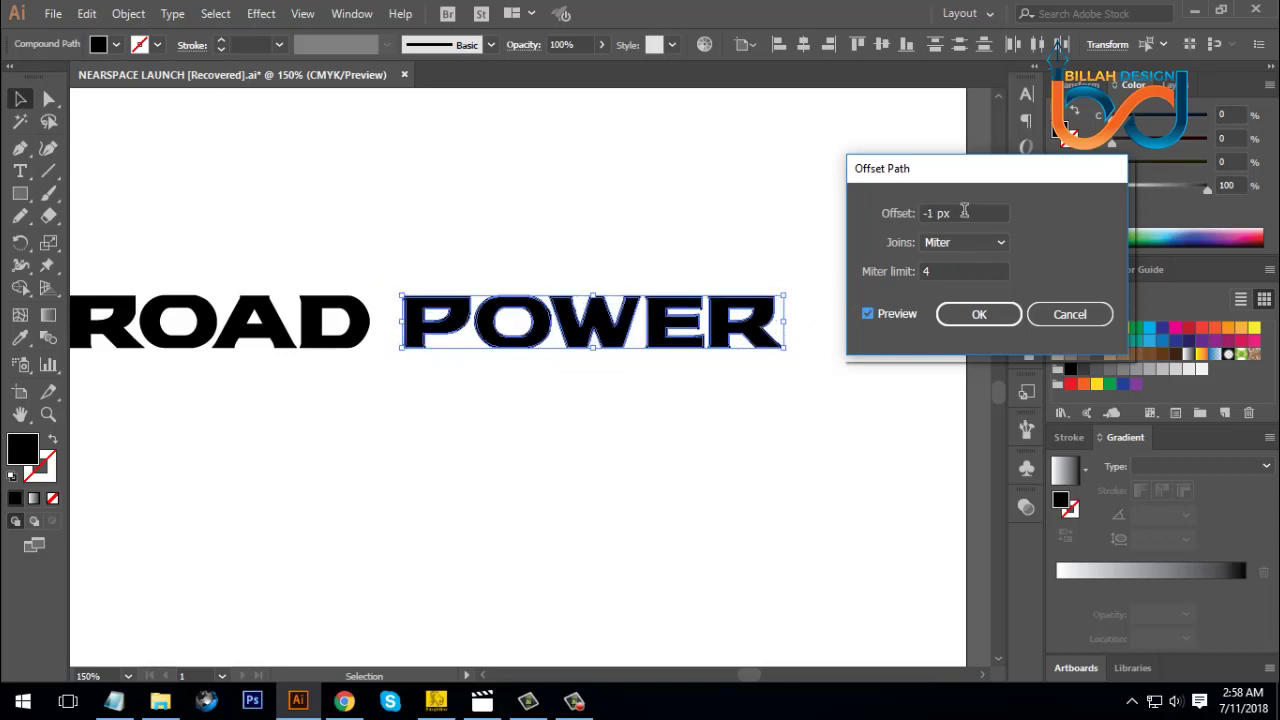
key("Down")
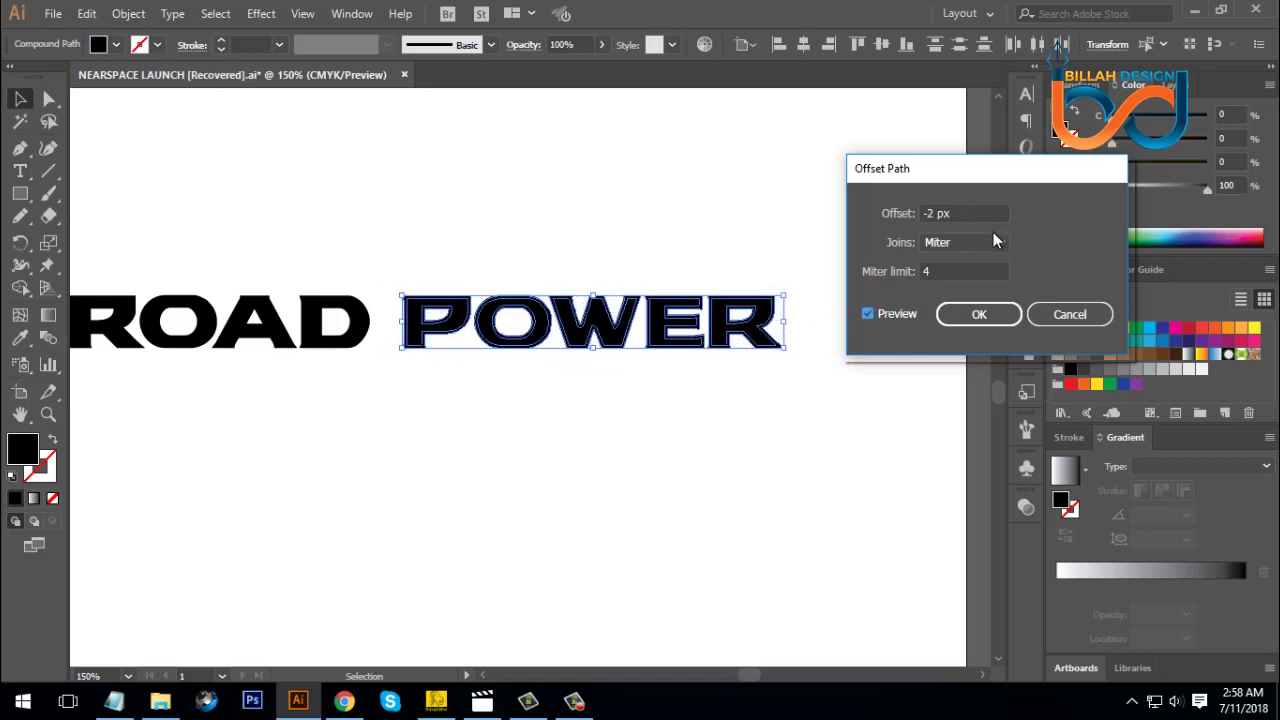
left_click(983, 315)
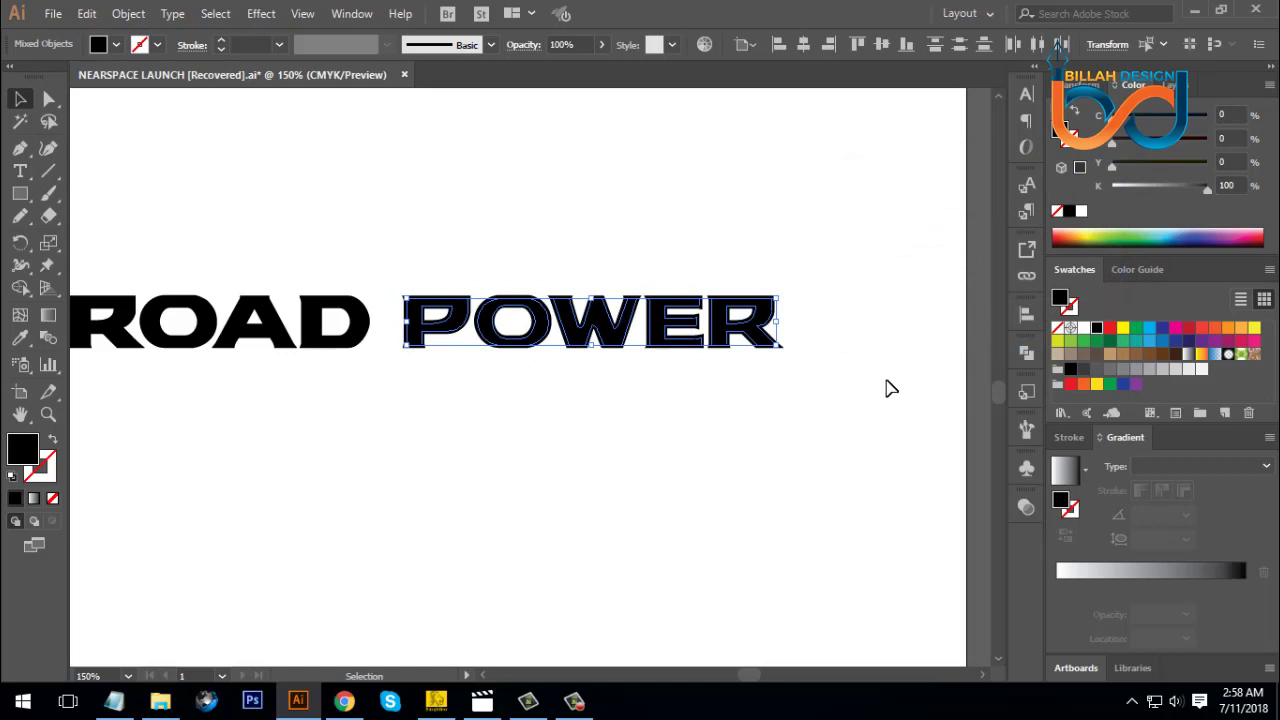
- Fill the inset POWER letters with a white-to-black linear gradient and draw a wide rectangle covering their lower half
left_click(1187, 568)
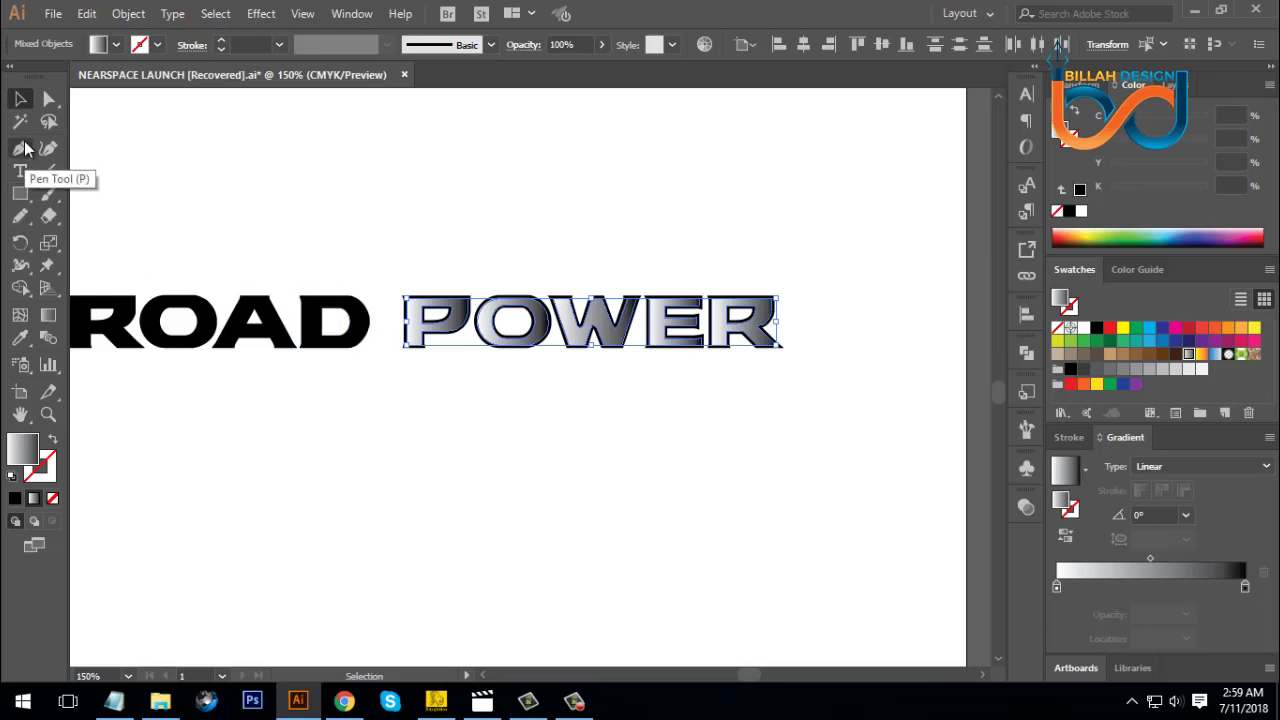
left_click(21, 194)
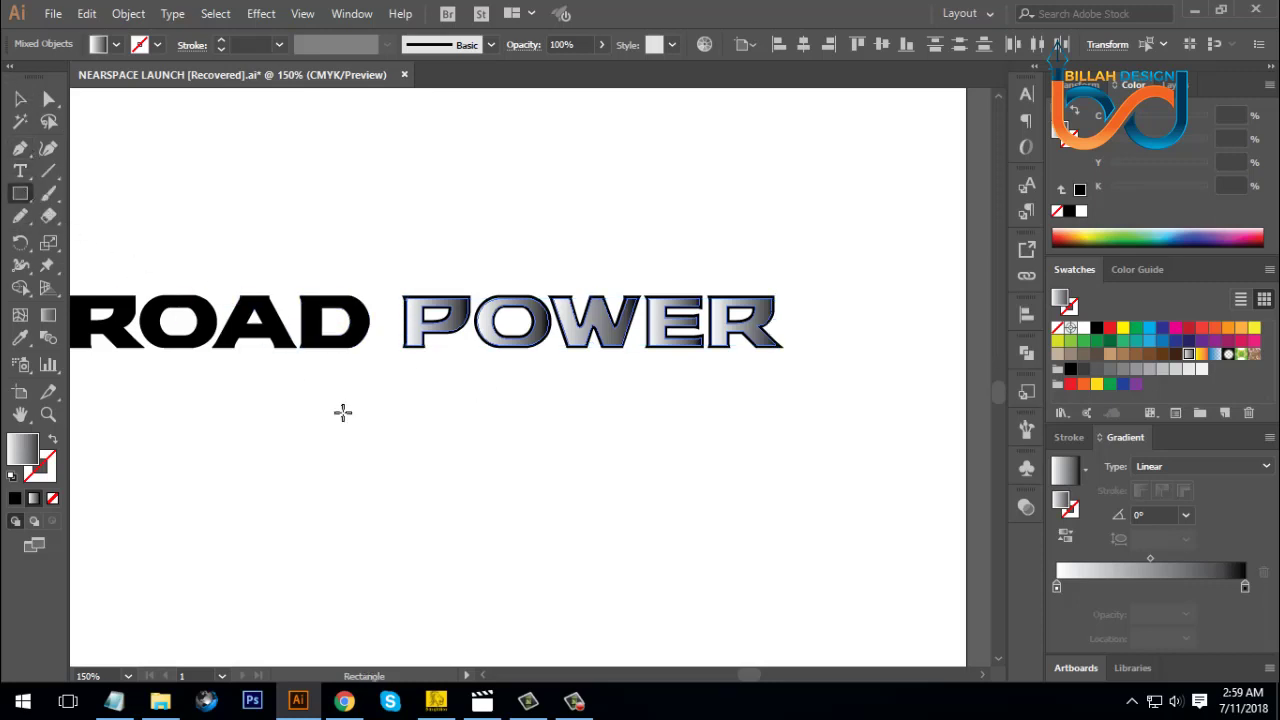
key("ctrl+plus")
key("ctrl+plus")
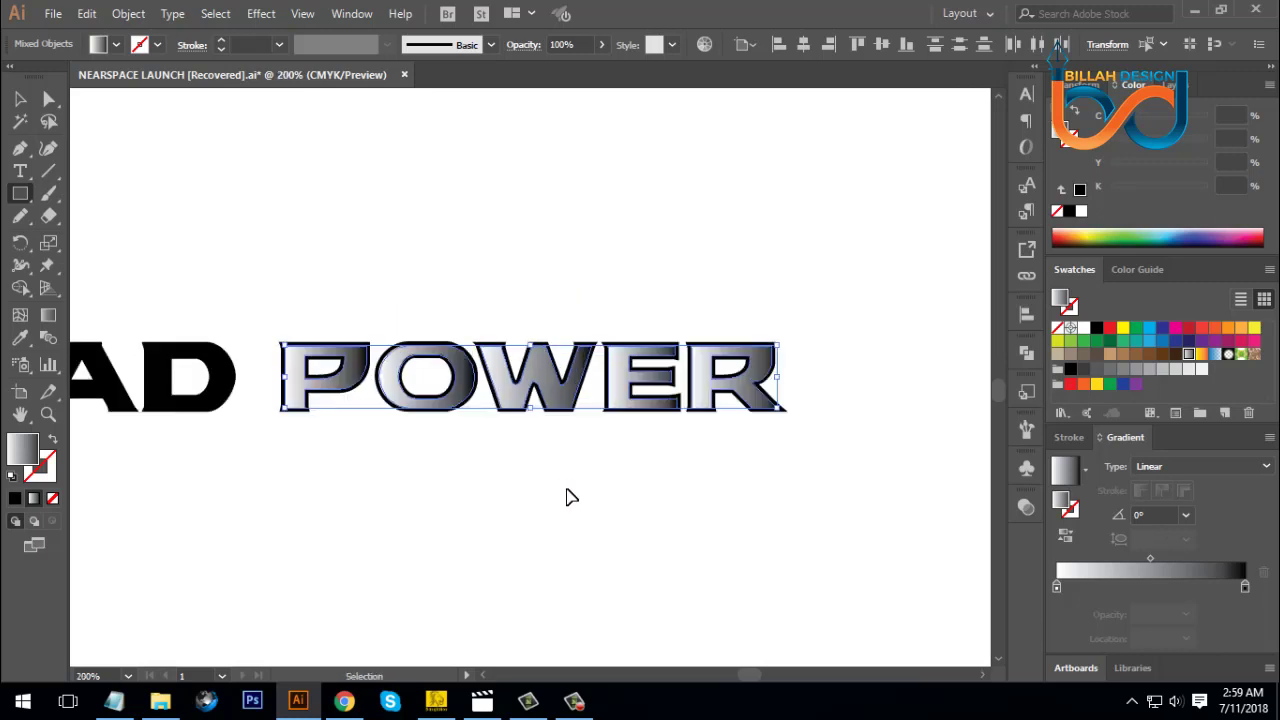
key("space")
left_click_drag(590, 460, 594, 420)
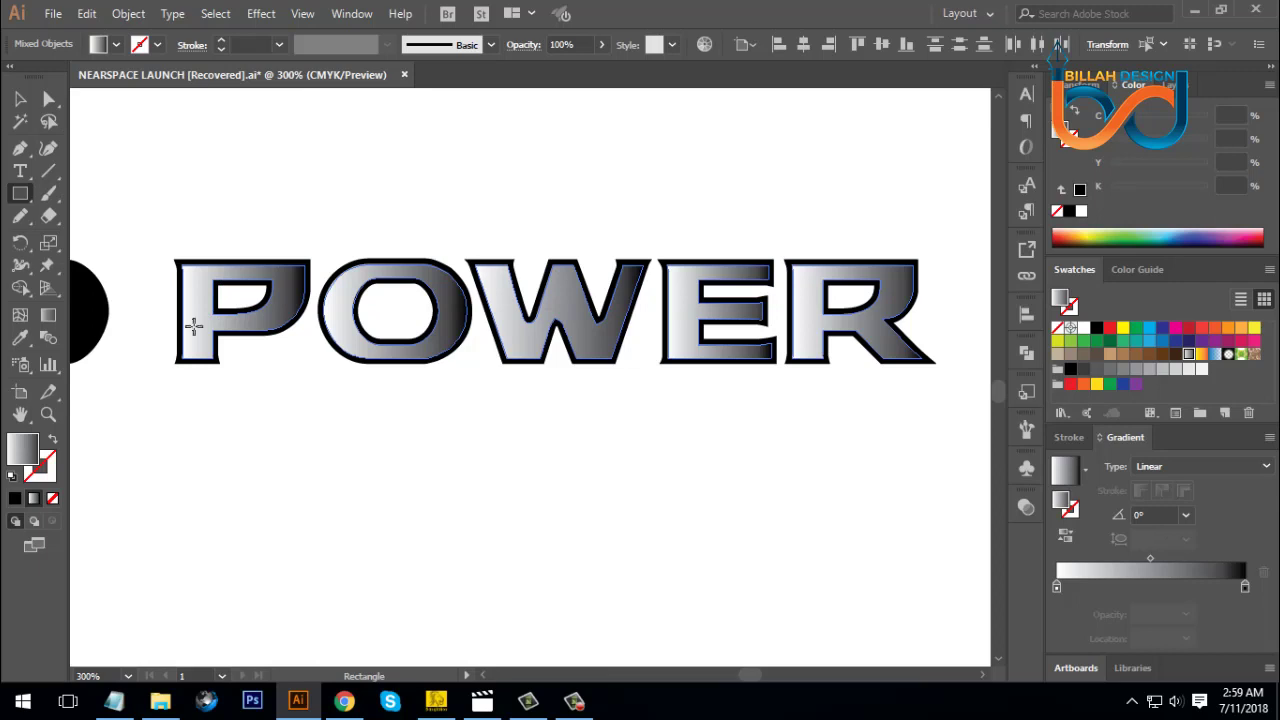
left_click_drag(159, 304, 953, 441)
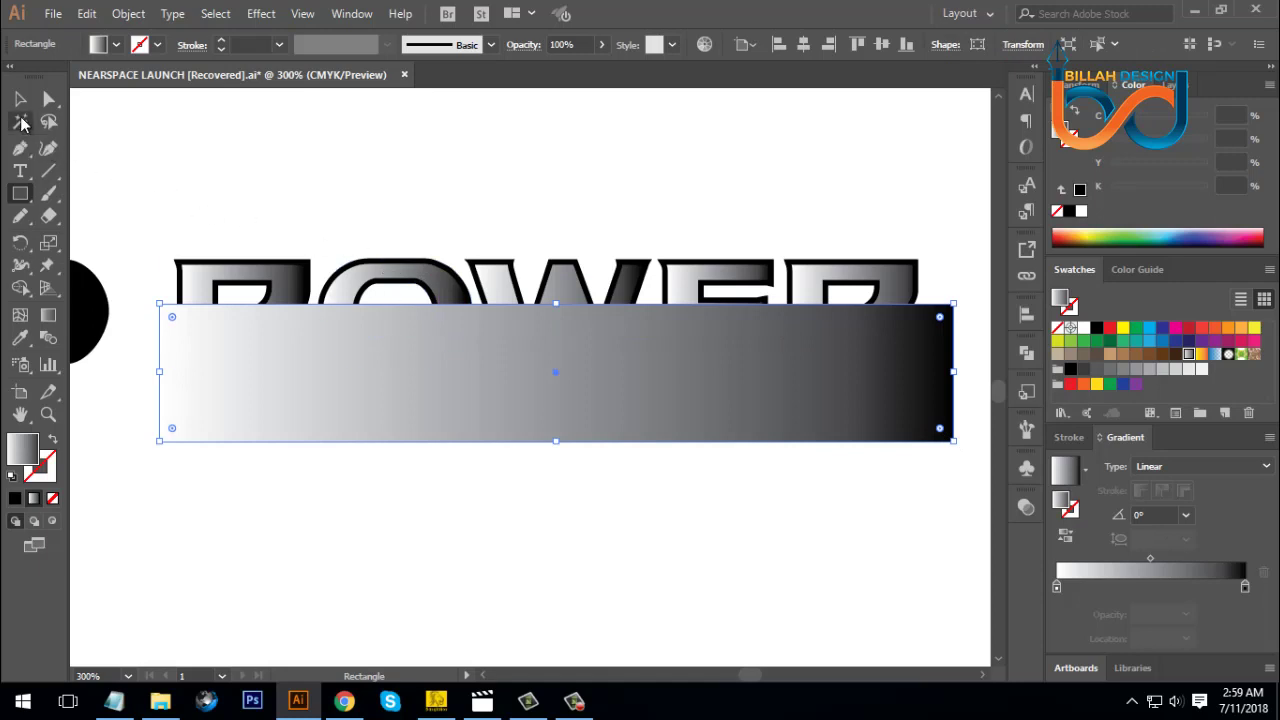
- Select the gradient rectangle and inset POWER letters, and remove the rectangle and the insets' lower halves with Shape Builder
left_click(22, 122)
left_click(295, 348)
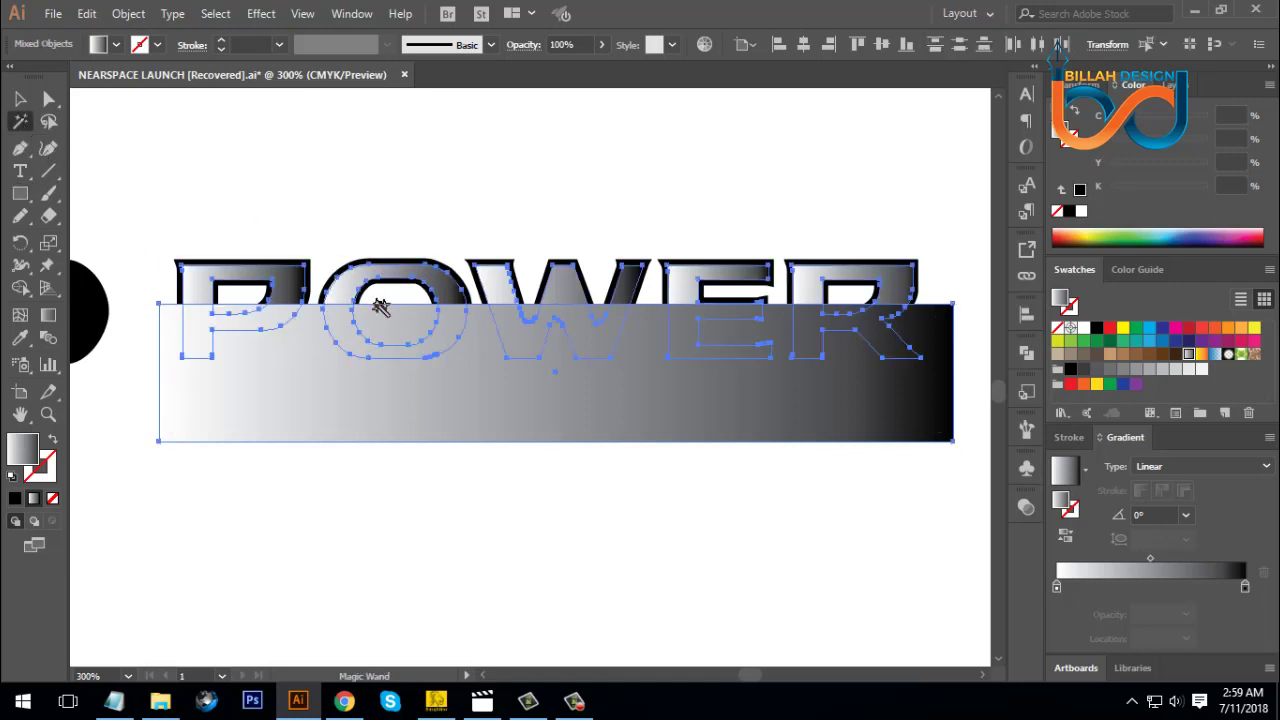
left_click(21, 288)
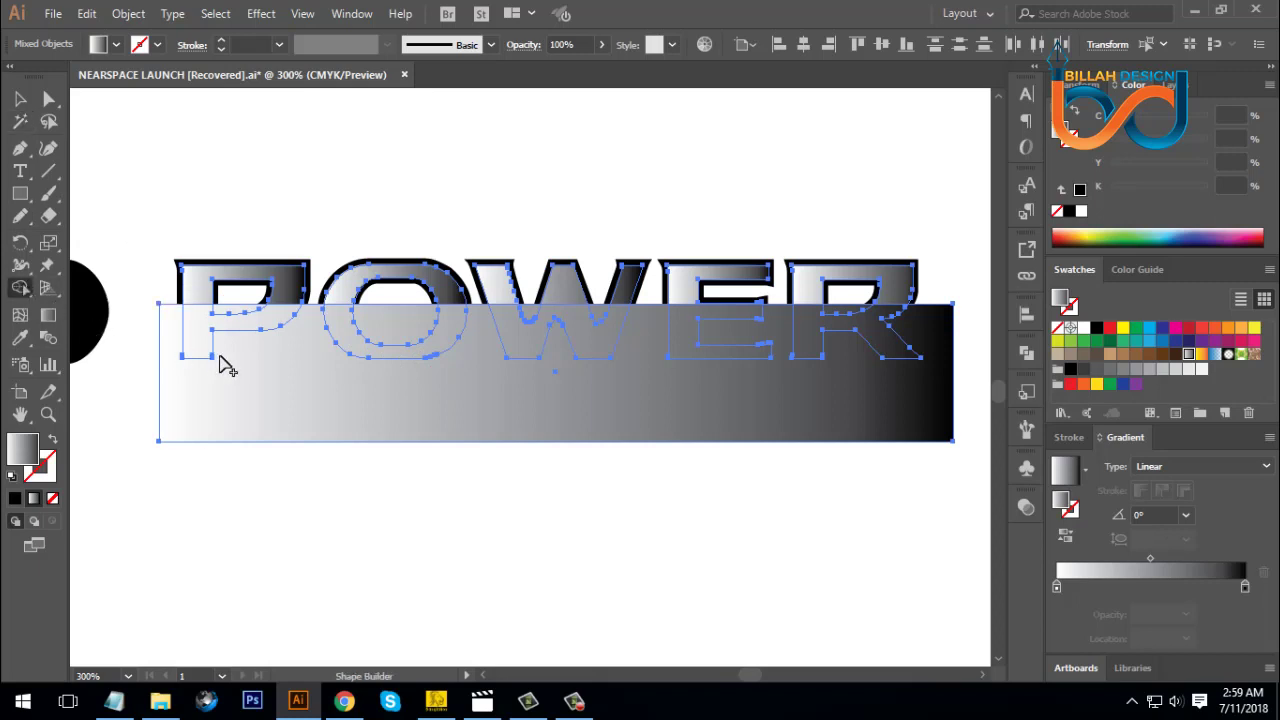
left_click(265, 388, "alt")
left_click(345, 345, "alt")
left_click(385, 332, "alt")
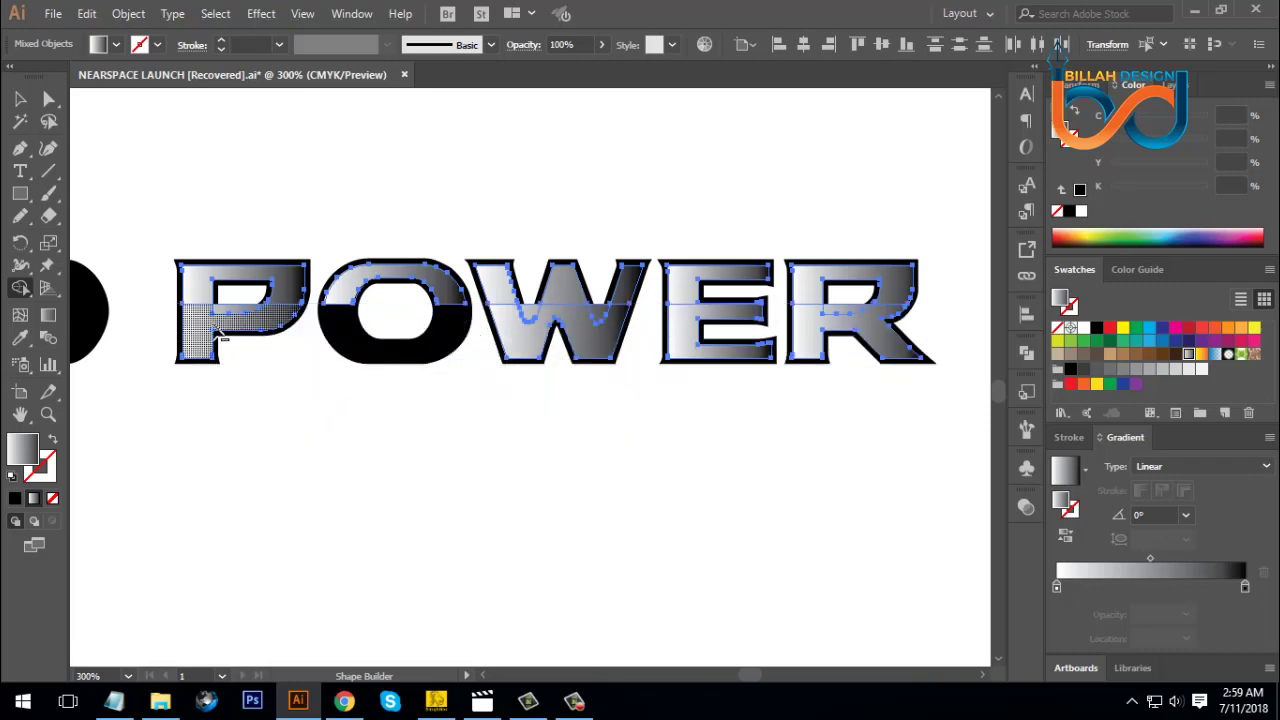
left_click(217, 336, "alt")
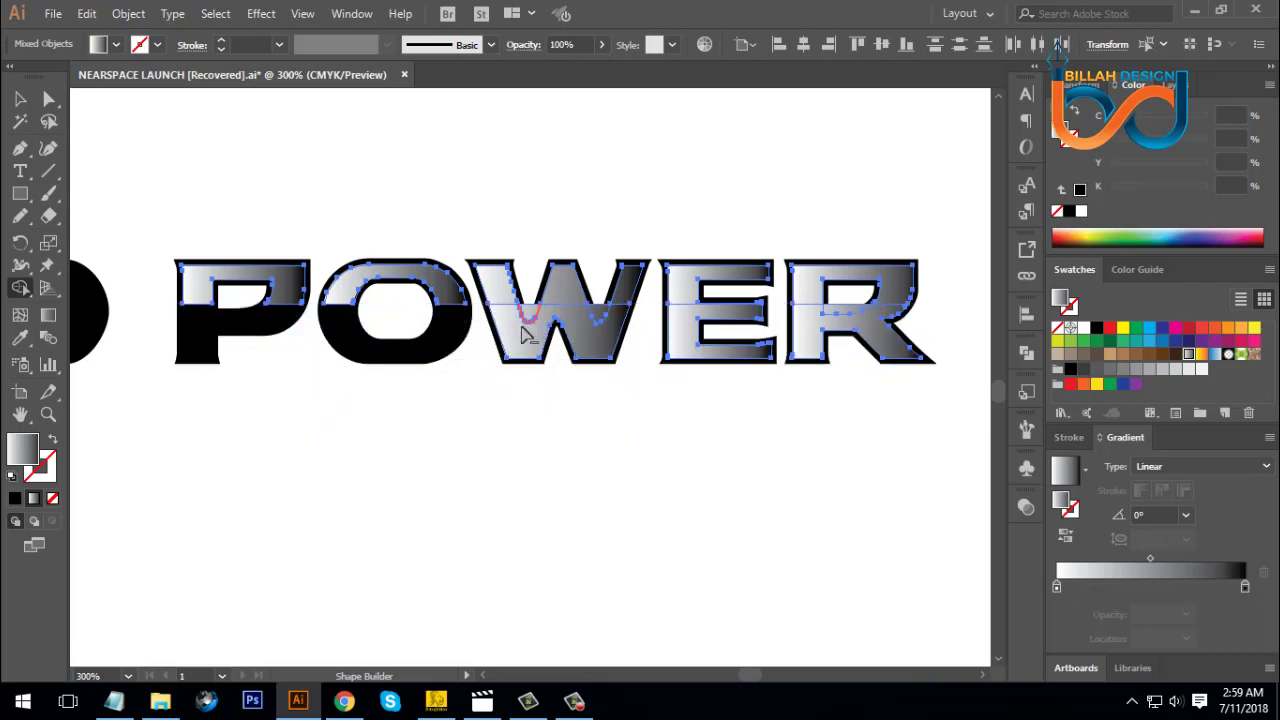
left_click(523, 335, "alt")
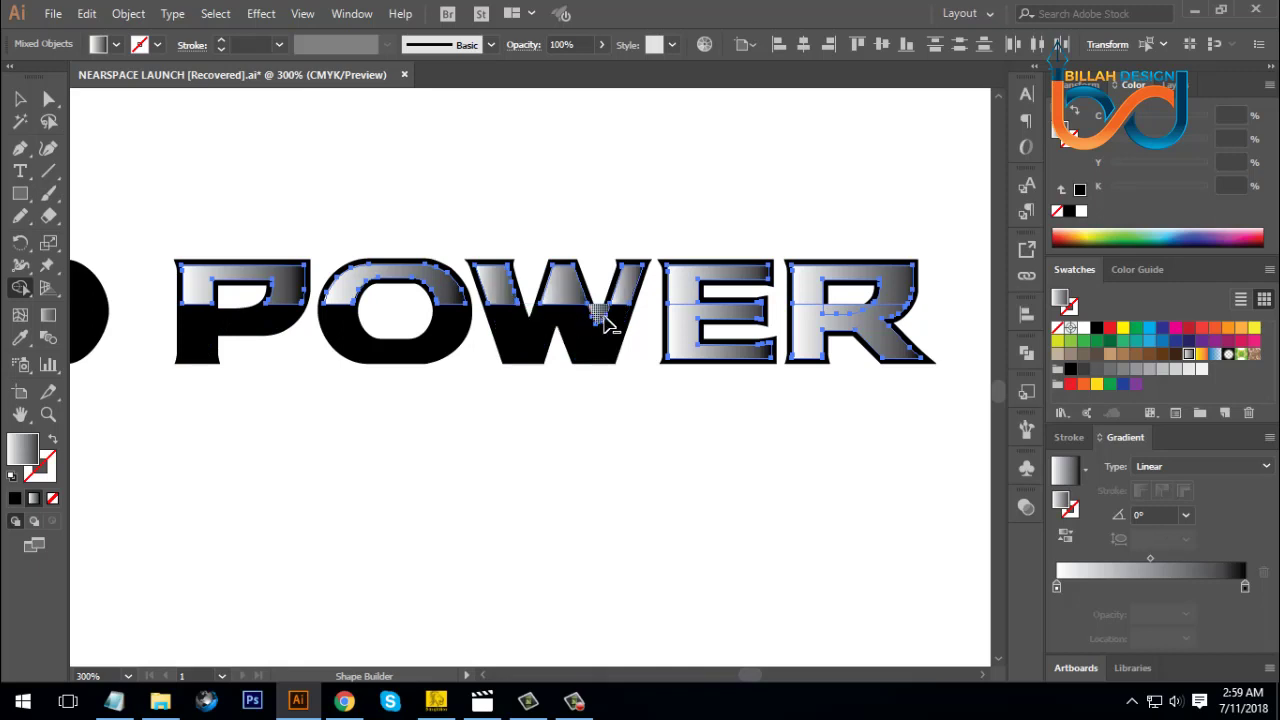
left_click(604, 322, "alt")
left_click(718, 335, "alt")
left_click(820, 330, "alt")
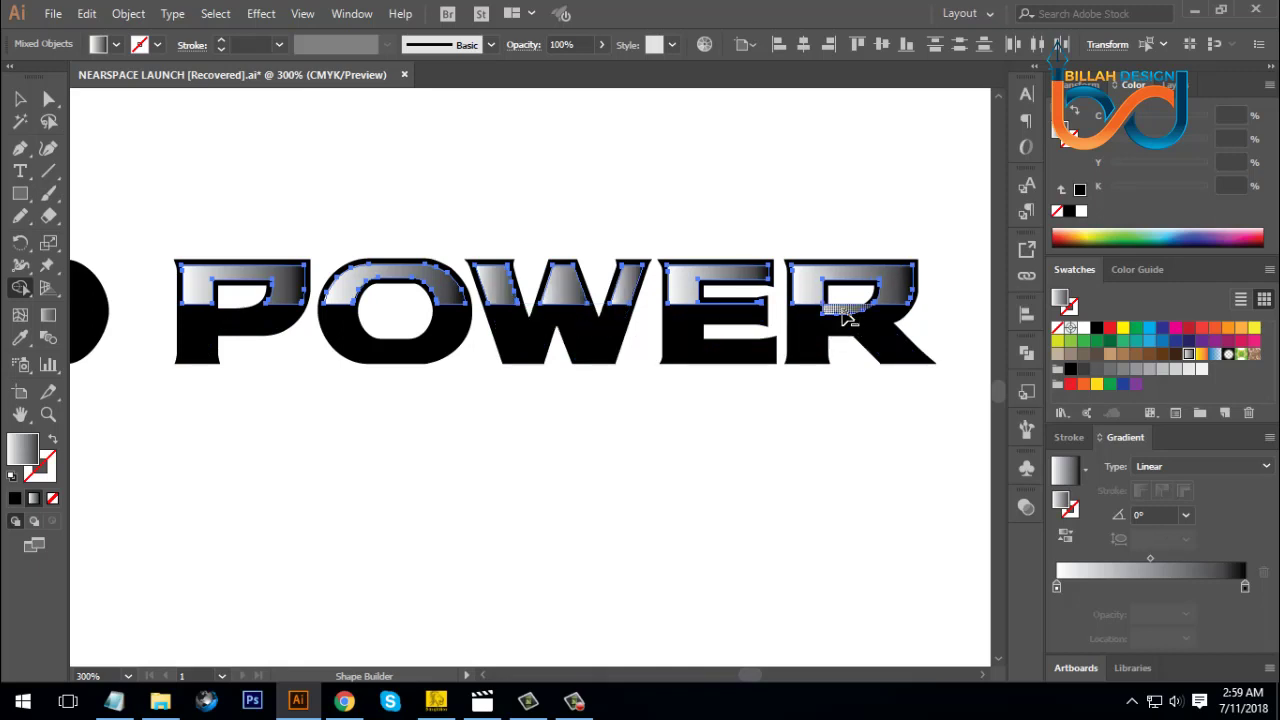
left_click(23, 104)
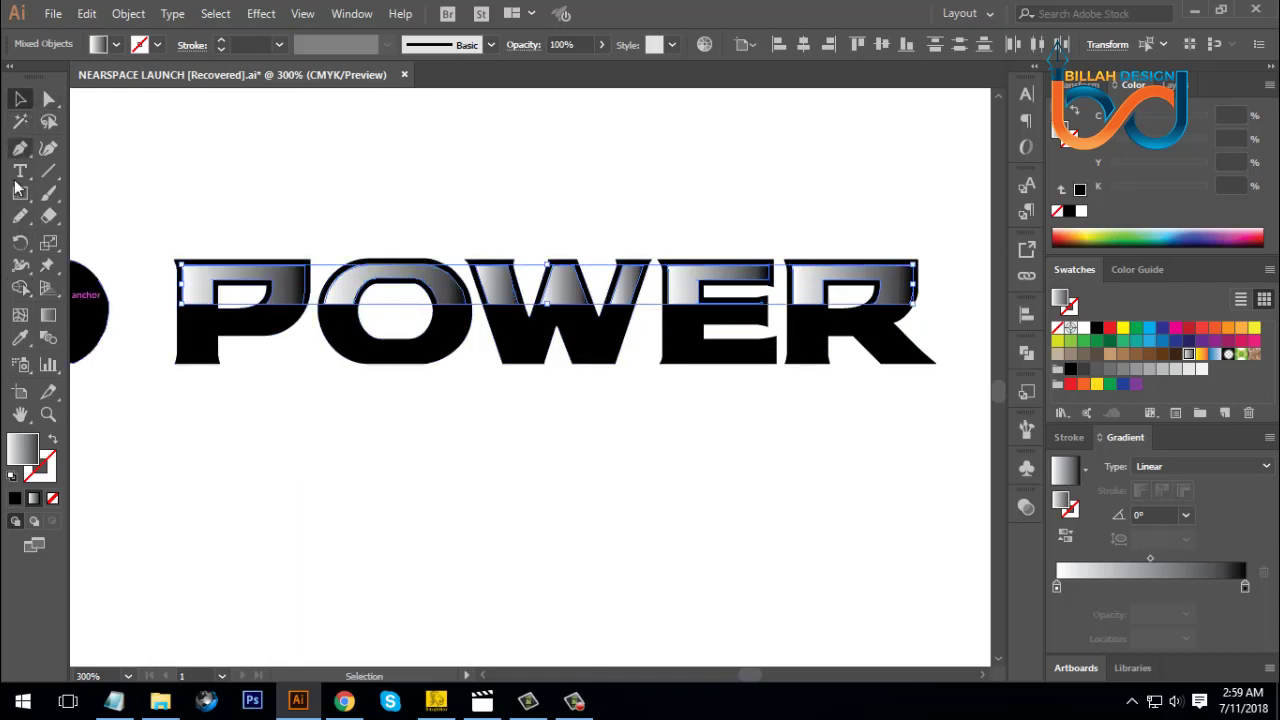
- Redirect the gradient on the POWER insets vertically at 90°, running from white at their lower edge to black at their upper edge
left_click(51, 316)
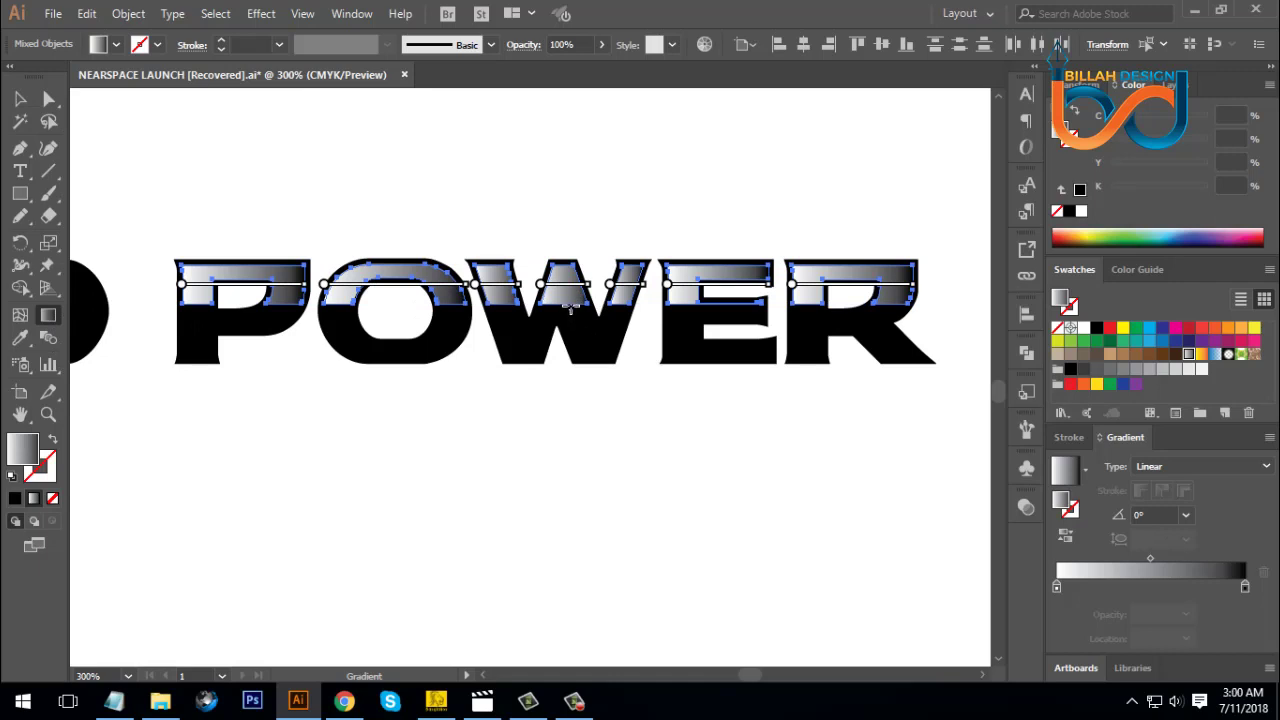
left_click_drag(571, 305, 570, 258)
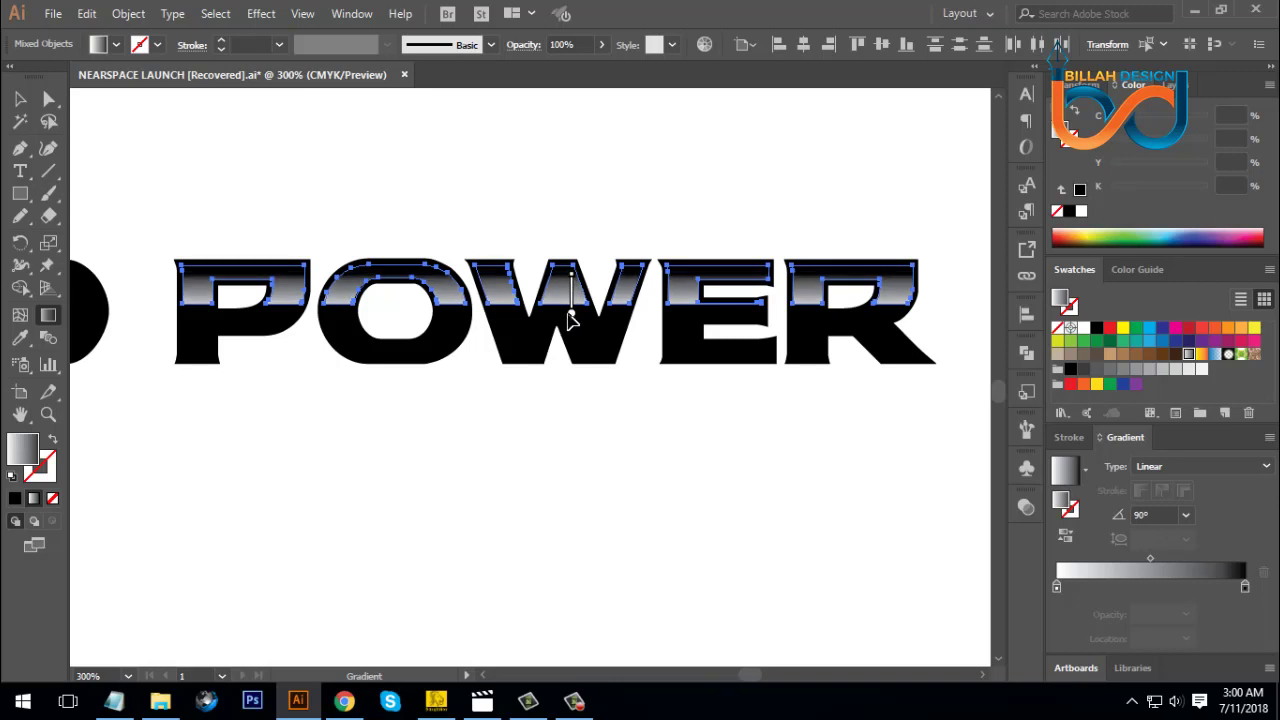
left_click(20, 98)
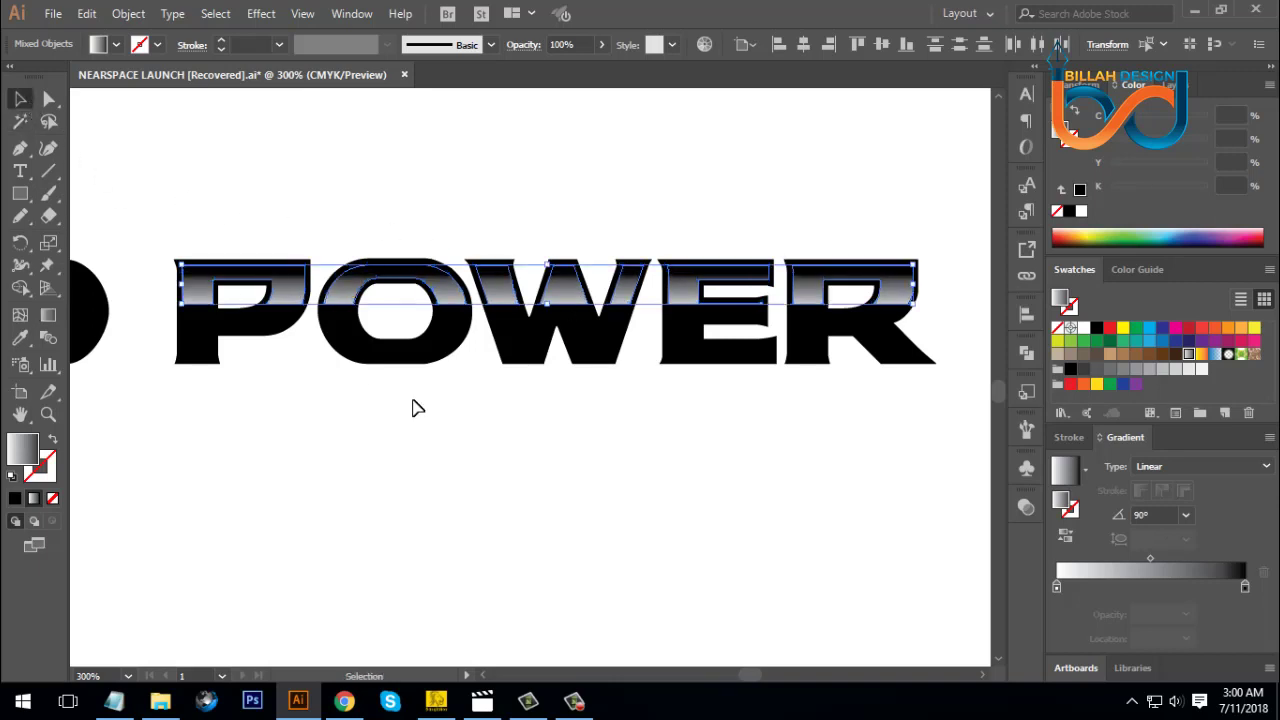
left_click(760, 471)
- Examine the highlight on POWER beside the word ROAD at several zoom levels
key("ctrl+minus")
key("ctrl+minus")
key("ctrl+minus")
key("ctrl+minus")
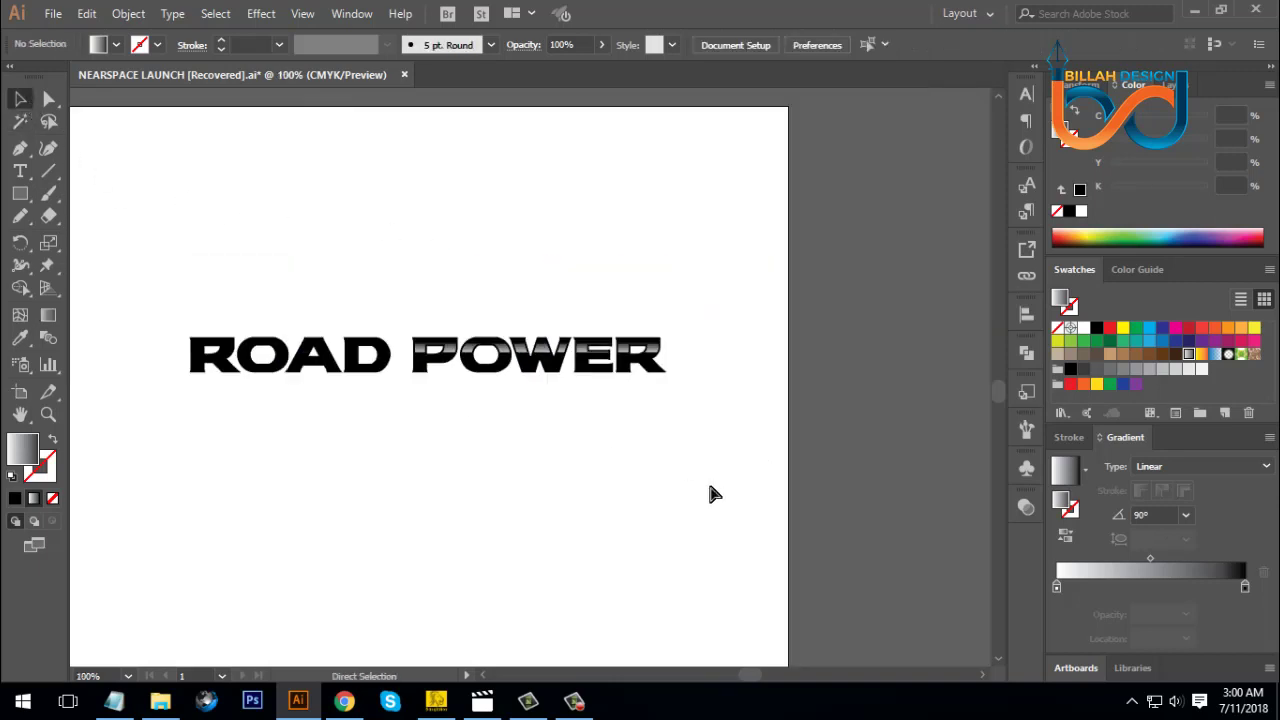
key("ctrl+plus")
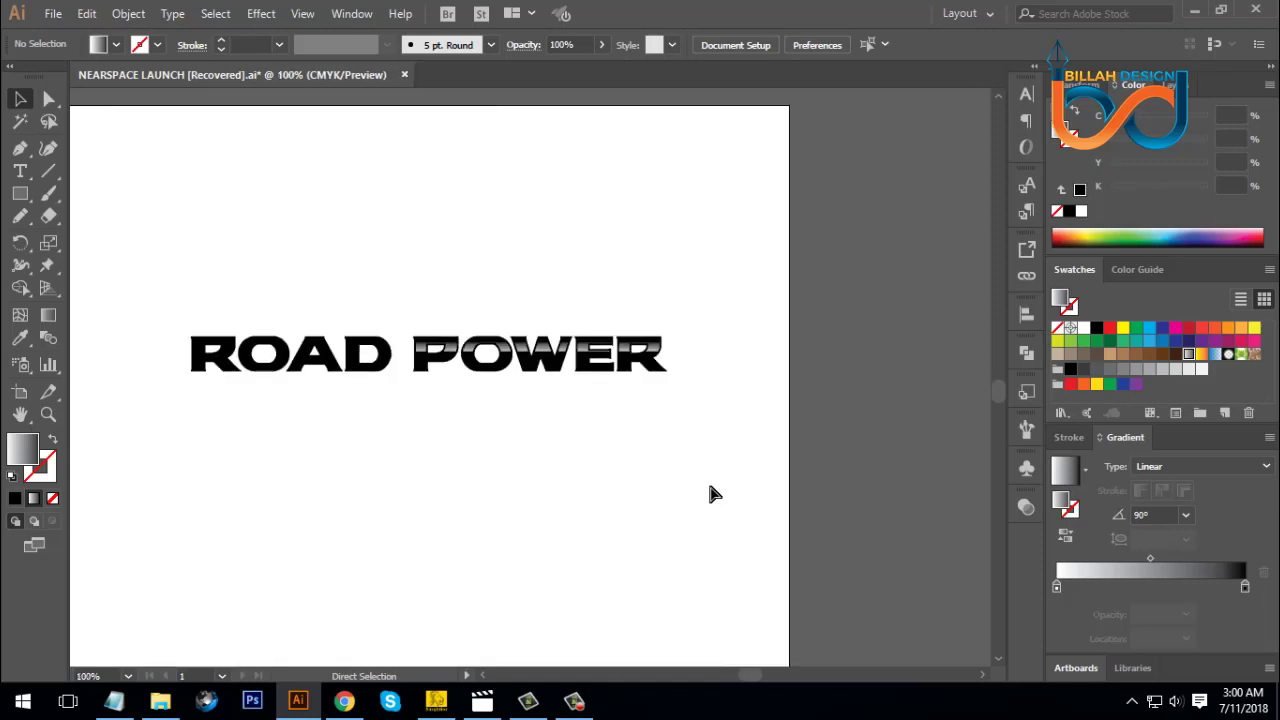
key("ctrl+minus")
key("ctrl+minus")
key("ctrl+plus")
key("ctrl+plus")
key("ctrl+plus")
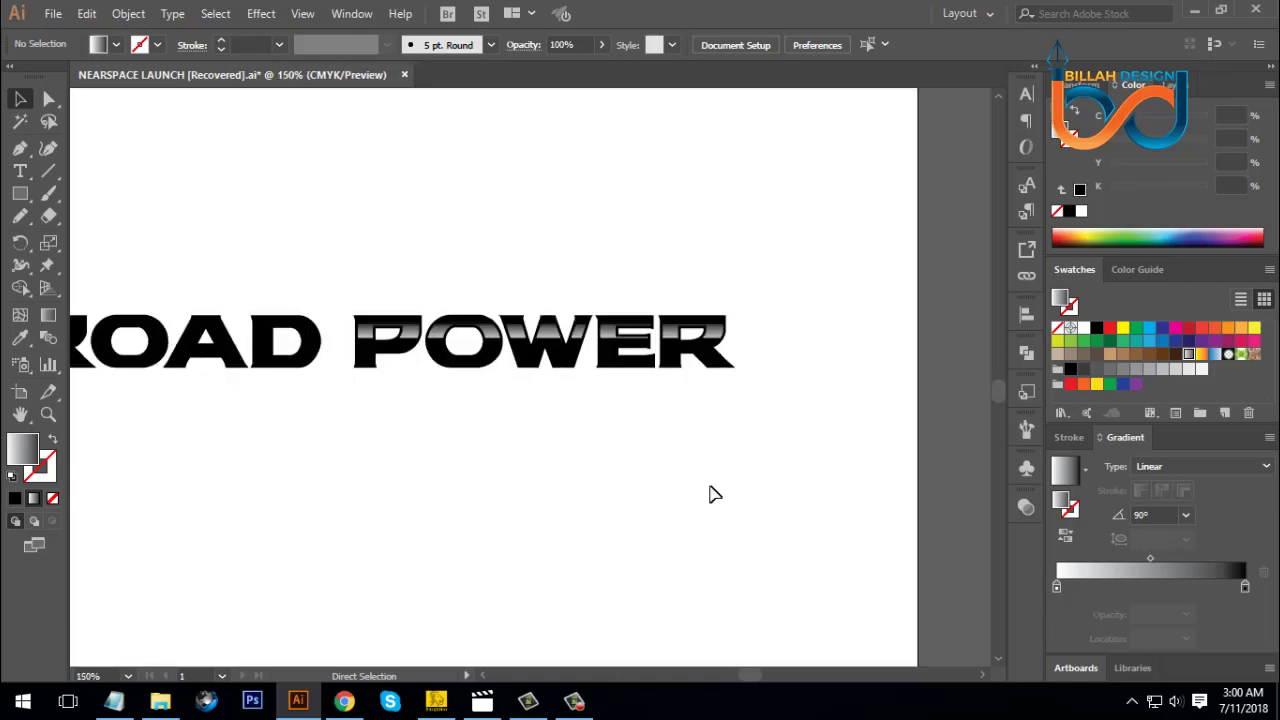
- Fill the ROAD letters with dark blue, C 100, M 93, Y 9, K 15
key("space")
left_click_drag(390, 457, 589, 443)
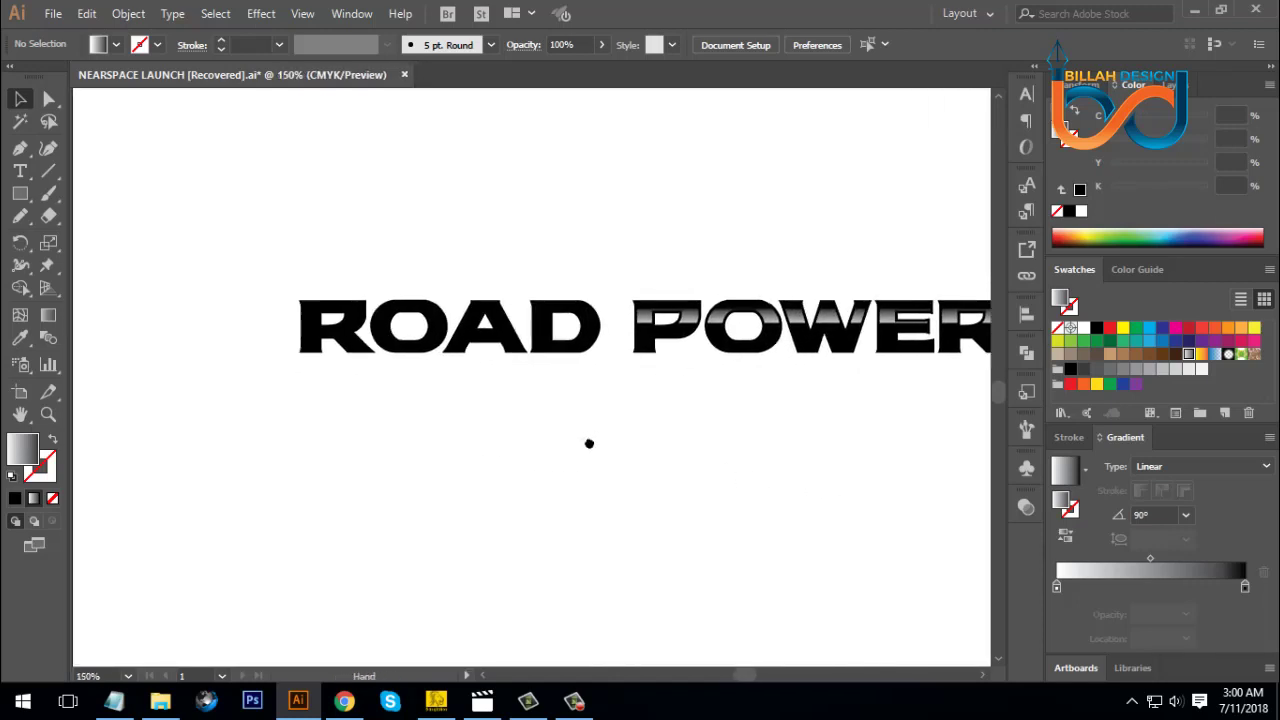
left_click_drag(228, 249, 586, 417)
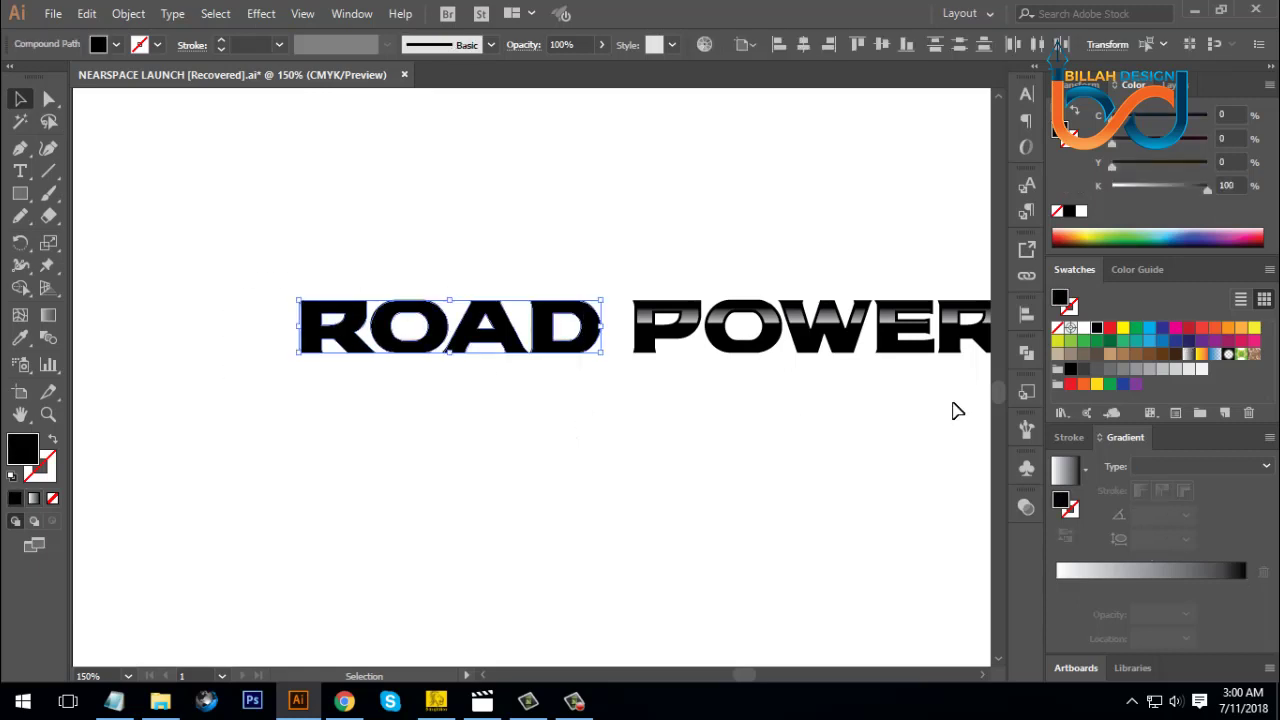
left_click(1163, 331)
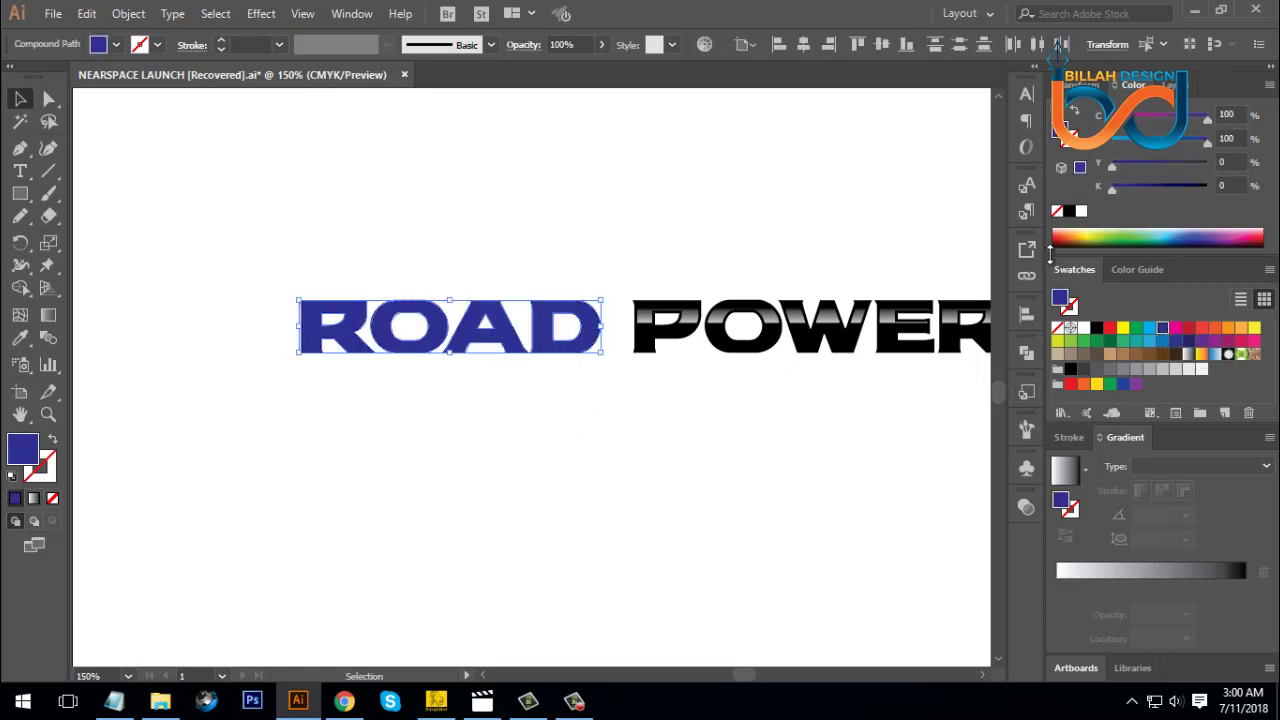
left_click(1124, 187)
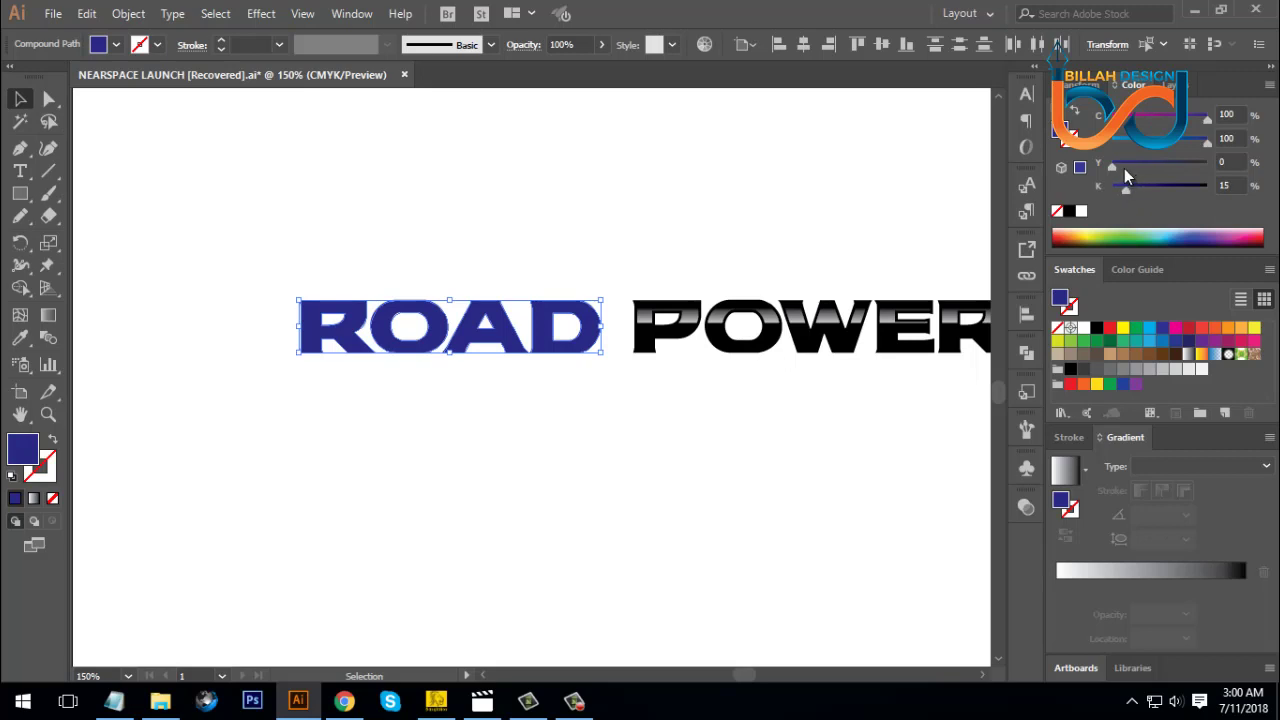
left_click(1201, 140)
- Offset the paths of the ROAD letters by -2 px with miter joins, a miter limit of 4 and preview on
key("space")
left_click_drag(812, 451, 740, 449)
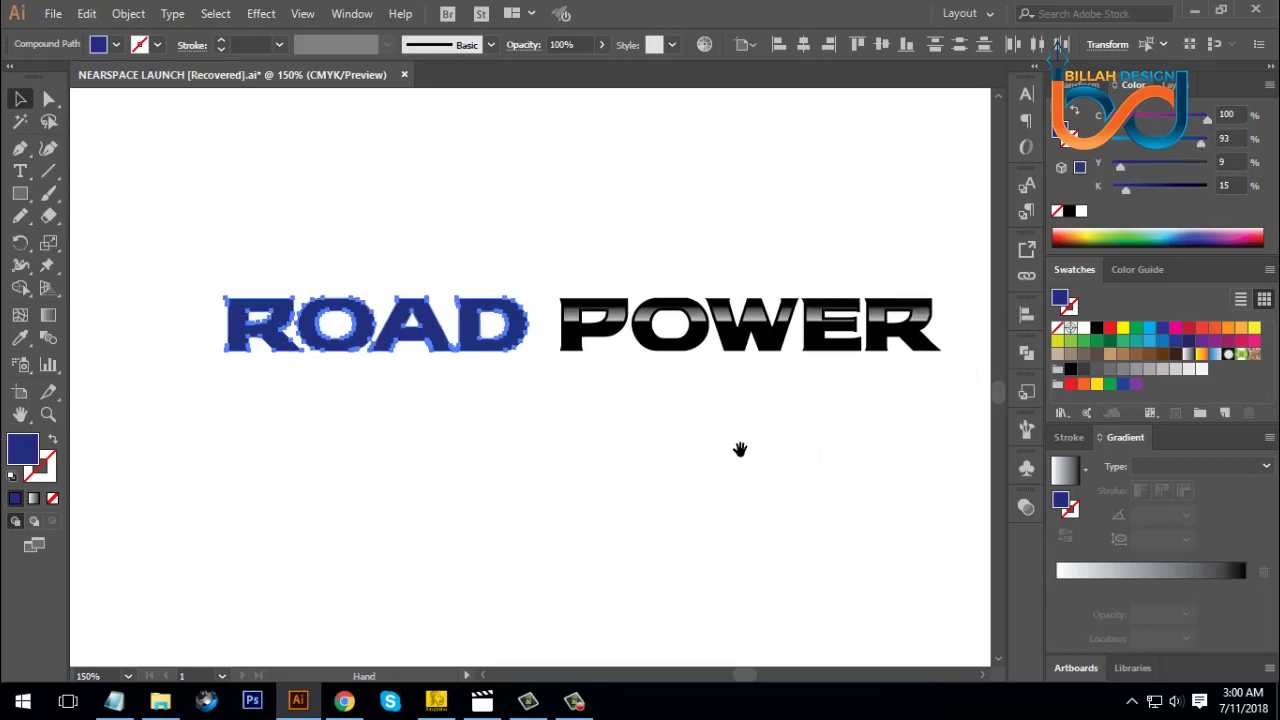
left_click(130, 14)
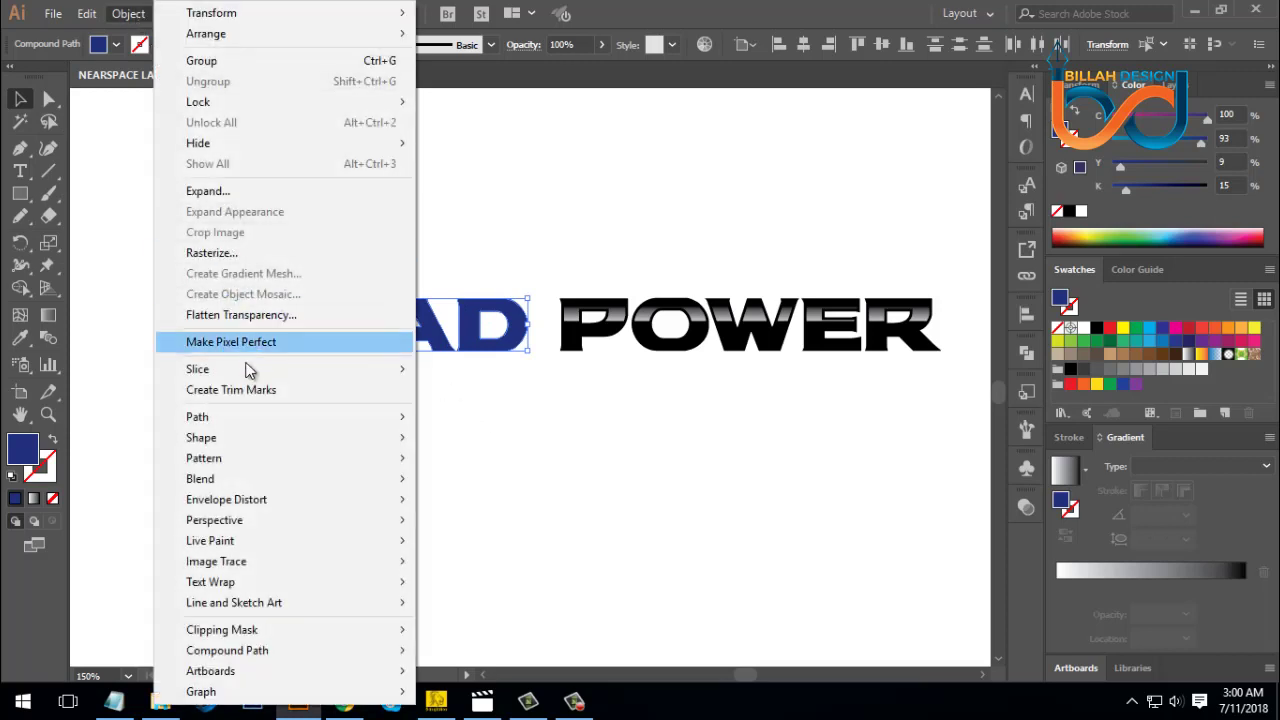
mouse_move(221, 415)
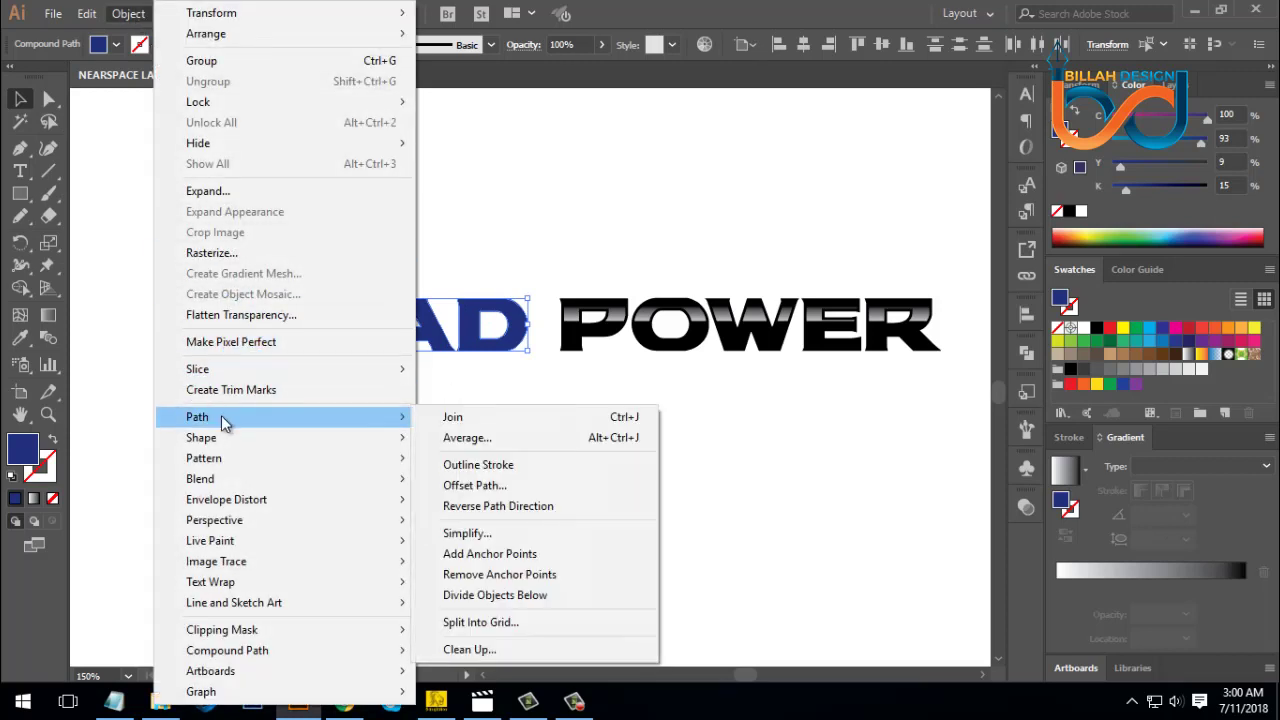
left_click(475, 486)
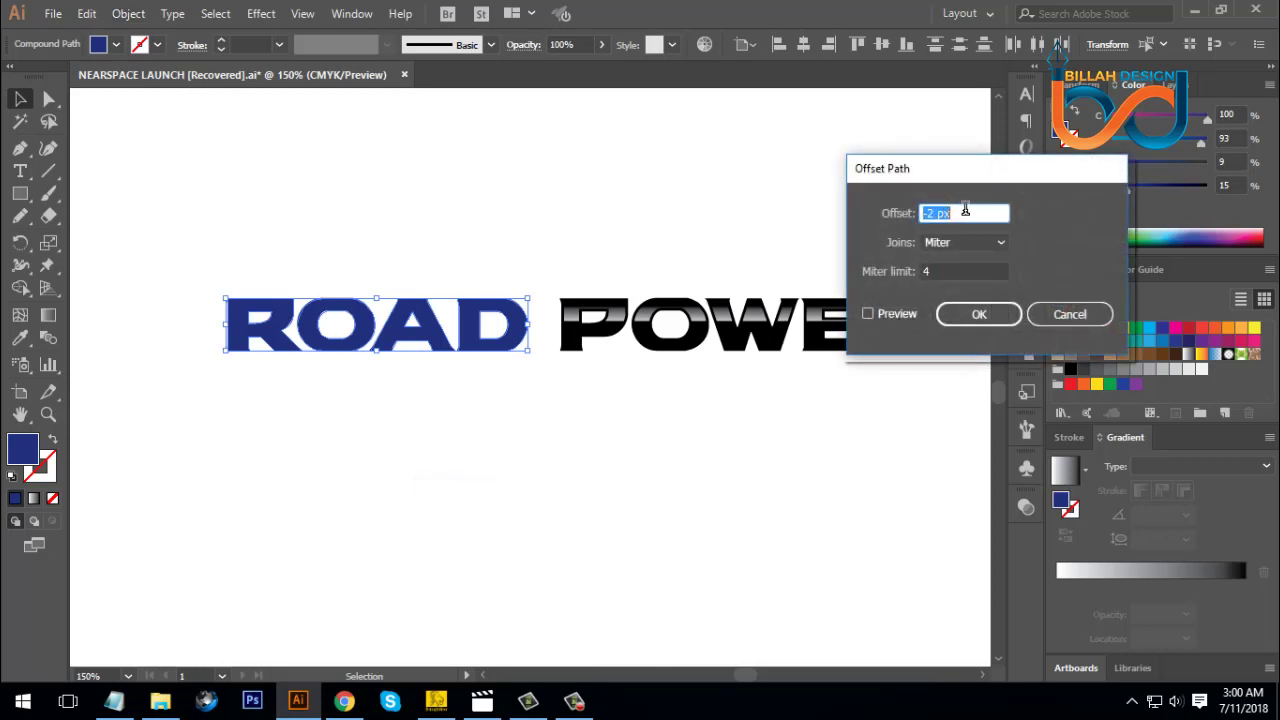
left_click(869, 313)
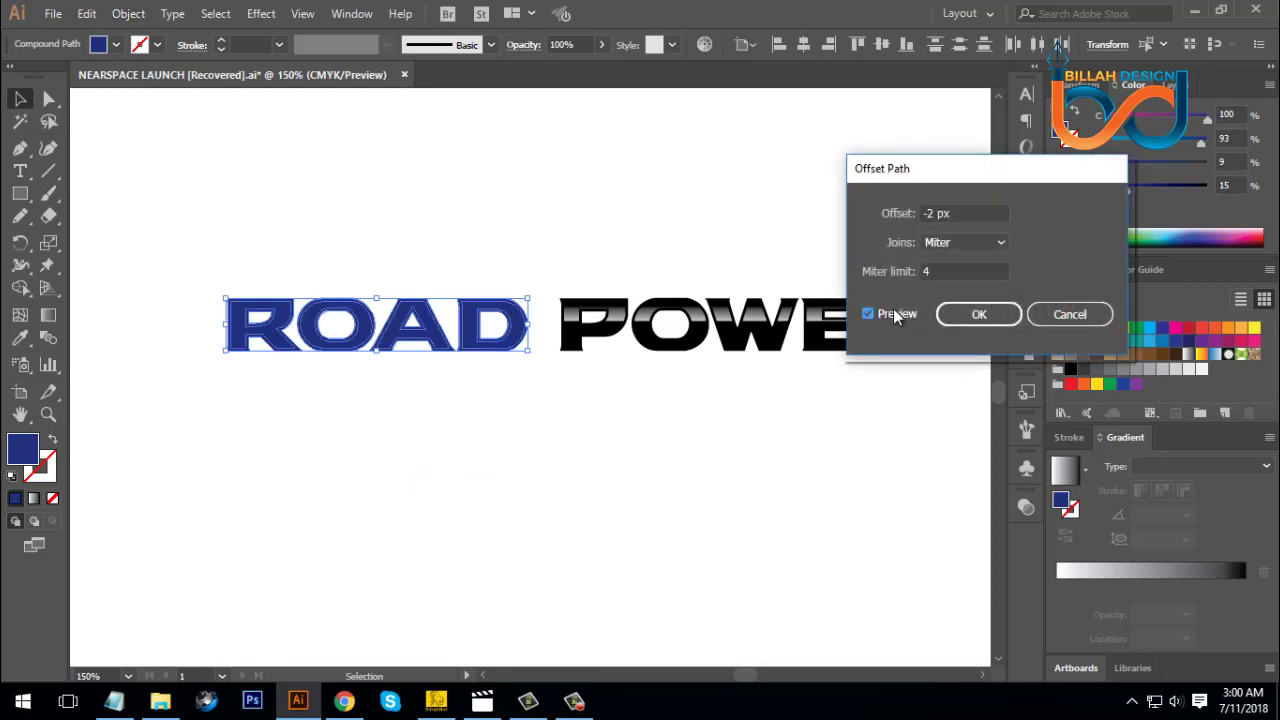
left_click(955, 314)
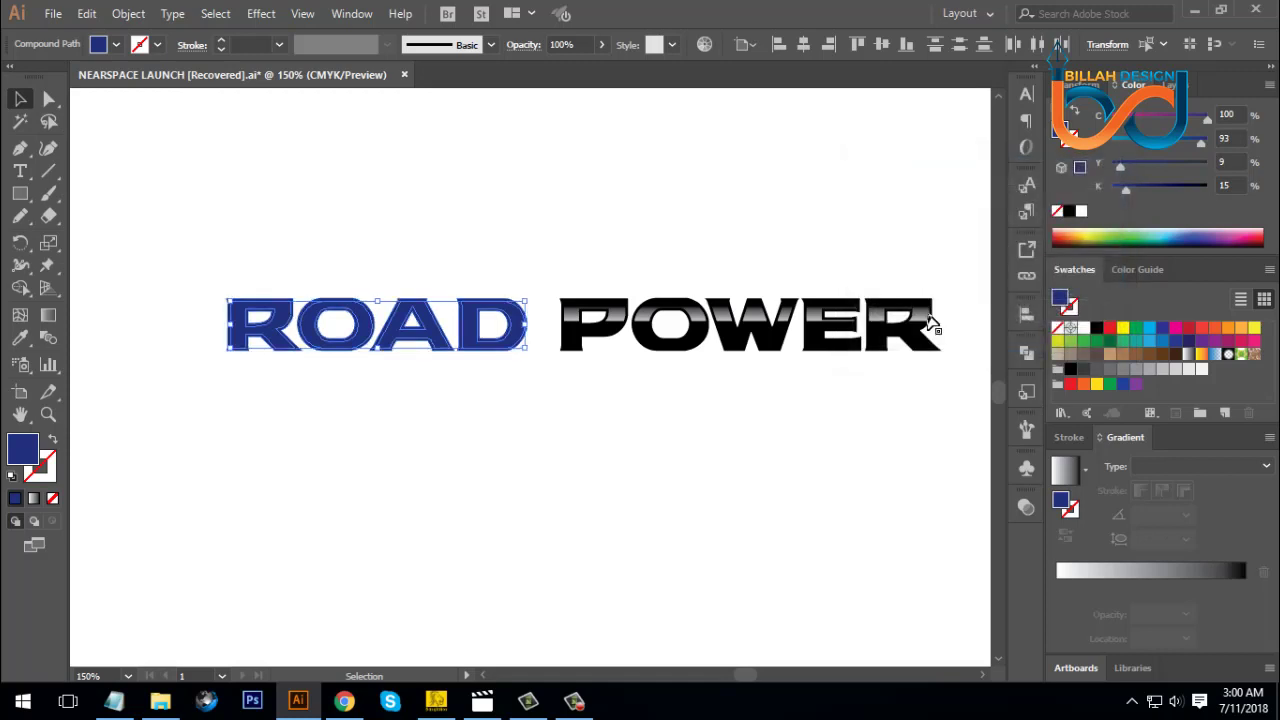
- Fill the inset ROAD letters with red and draw a wide red rectangle covering their lower half
scroll(477, 416, "left", 1)
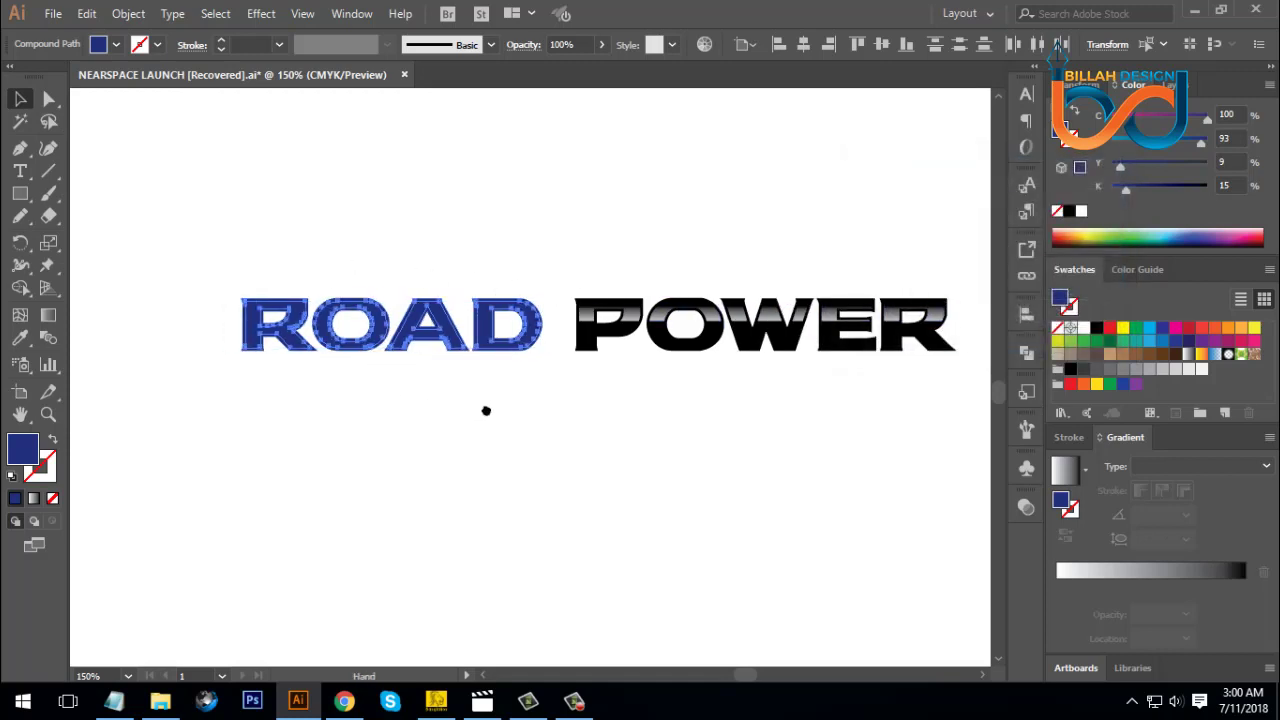
left_click(1110, 328)
left_click(518, 477)
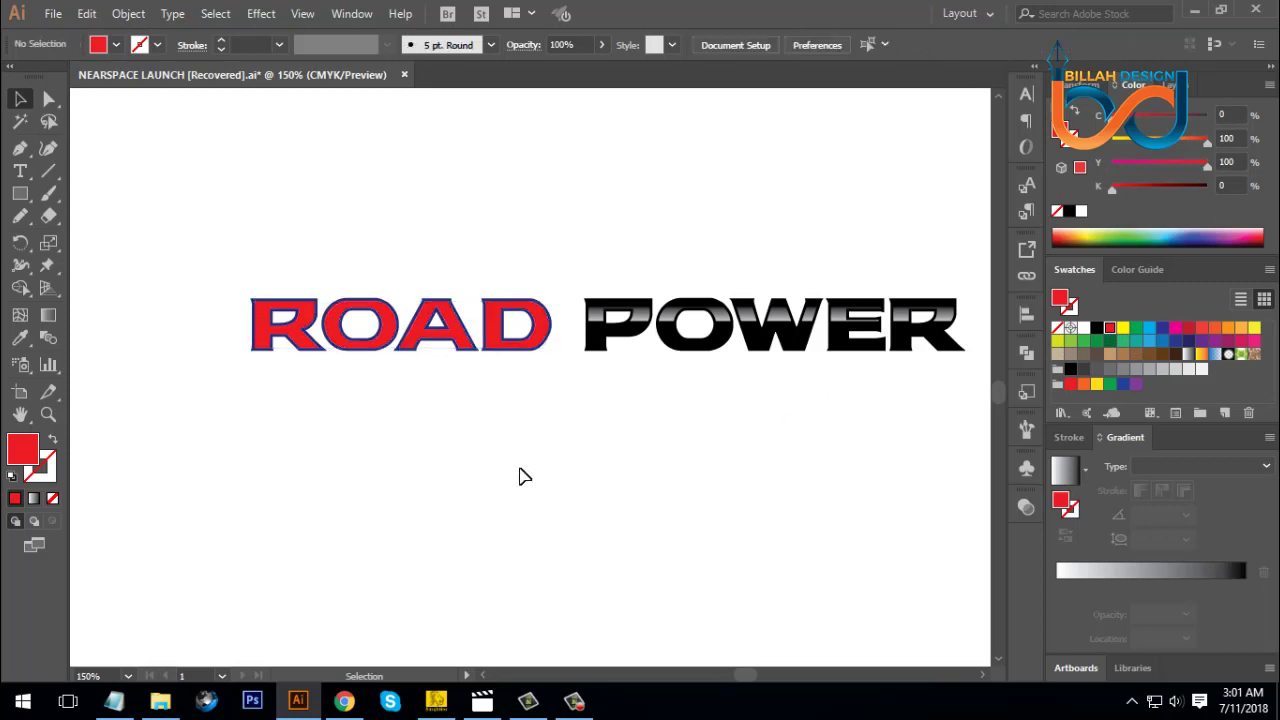
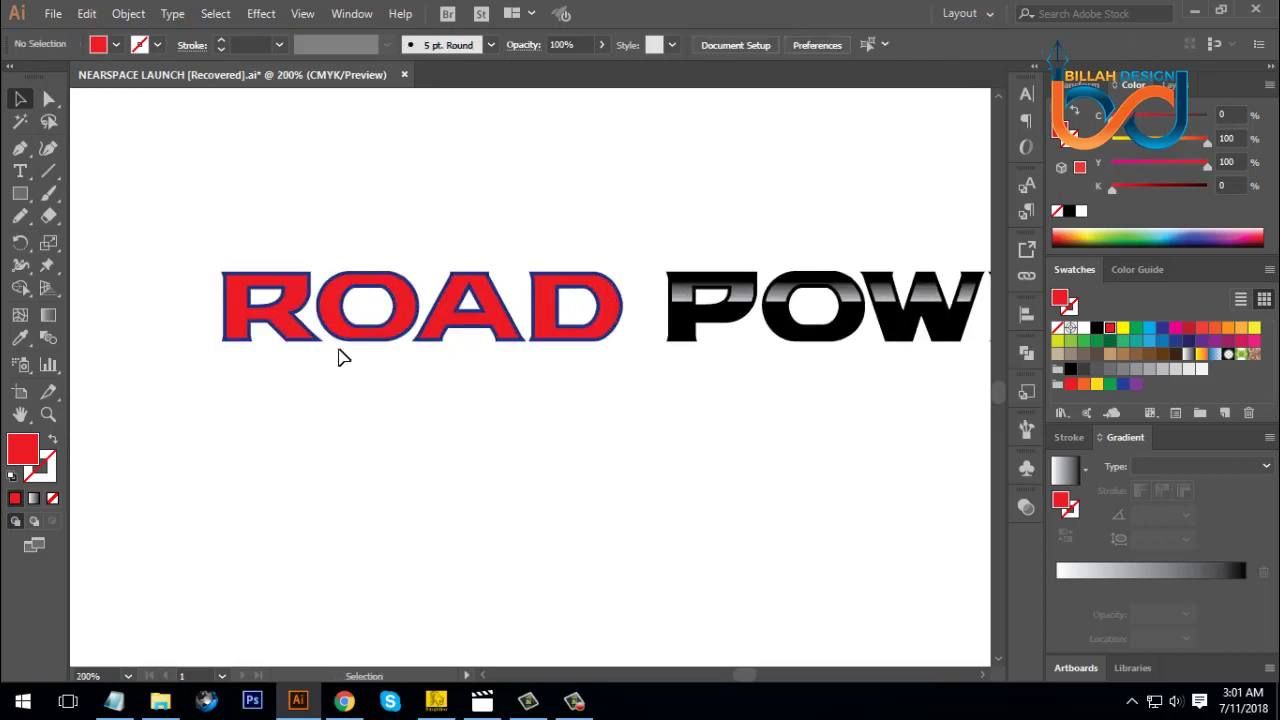
left_click(20, 193)
left_click_drag(434, 327, 200, 430)
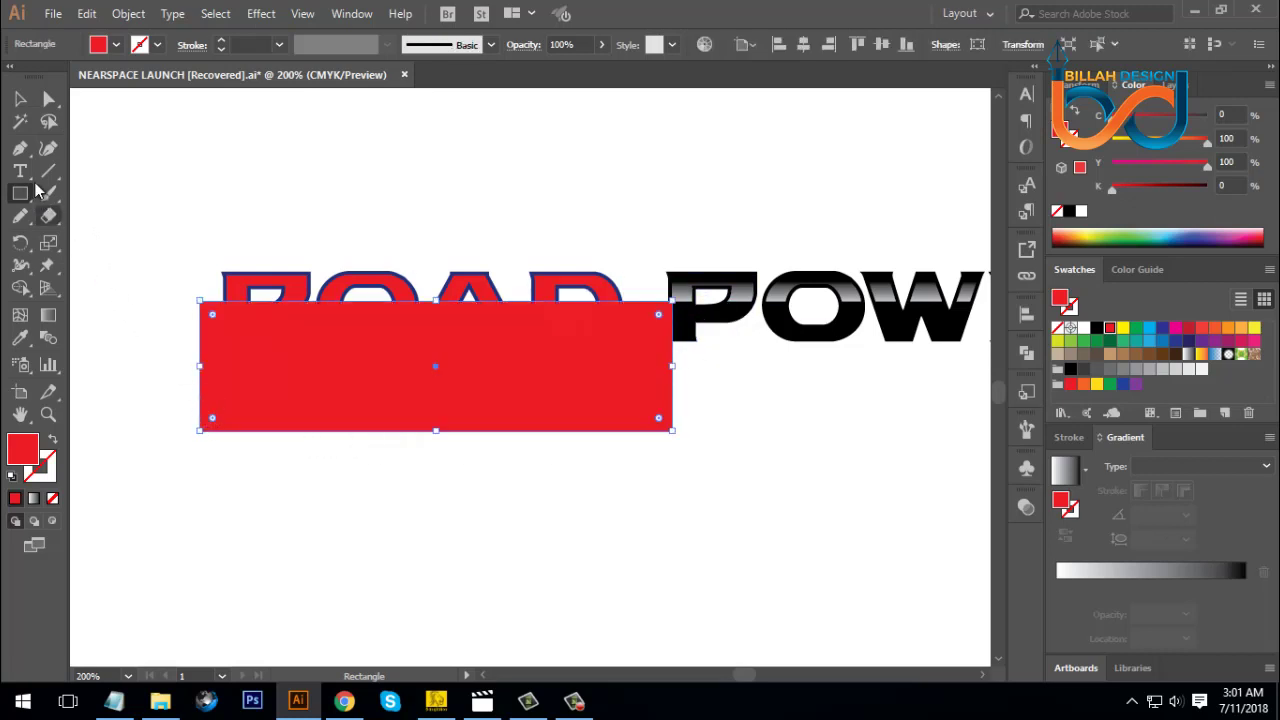
- Select the red rectangle and inset ROAD letters, and remove the rectangle and the insets' lower halves with Shape Builder
left_click(20, 121)
left_click(352, 335)
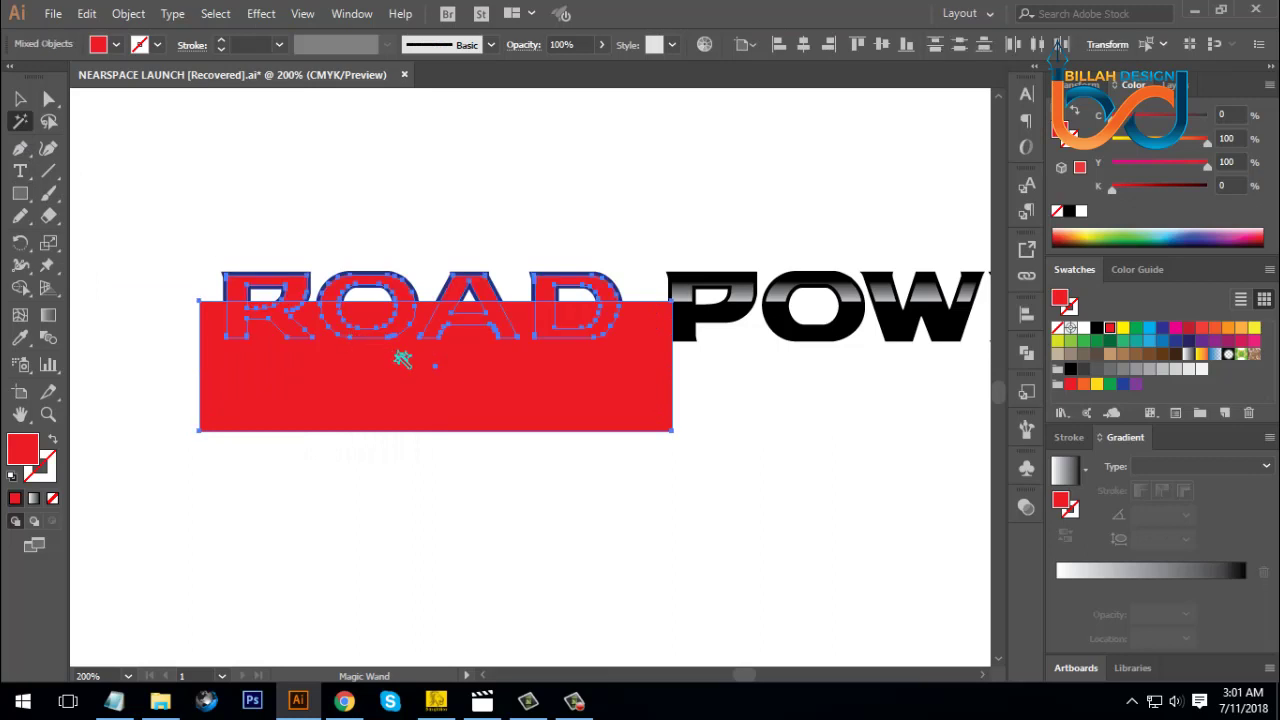
key("space")
left_click_drag(455, 326, 517, 330)
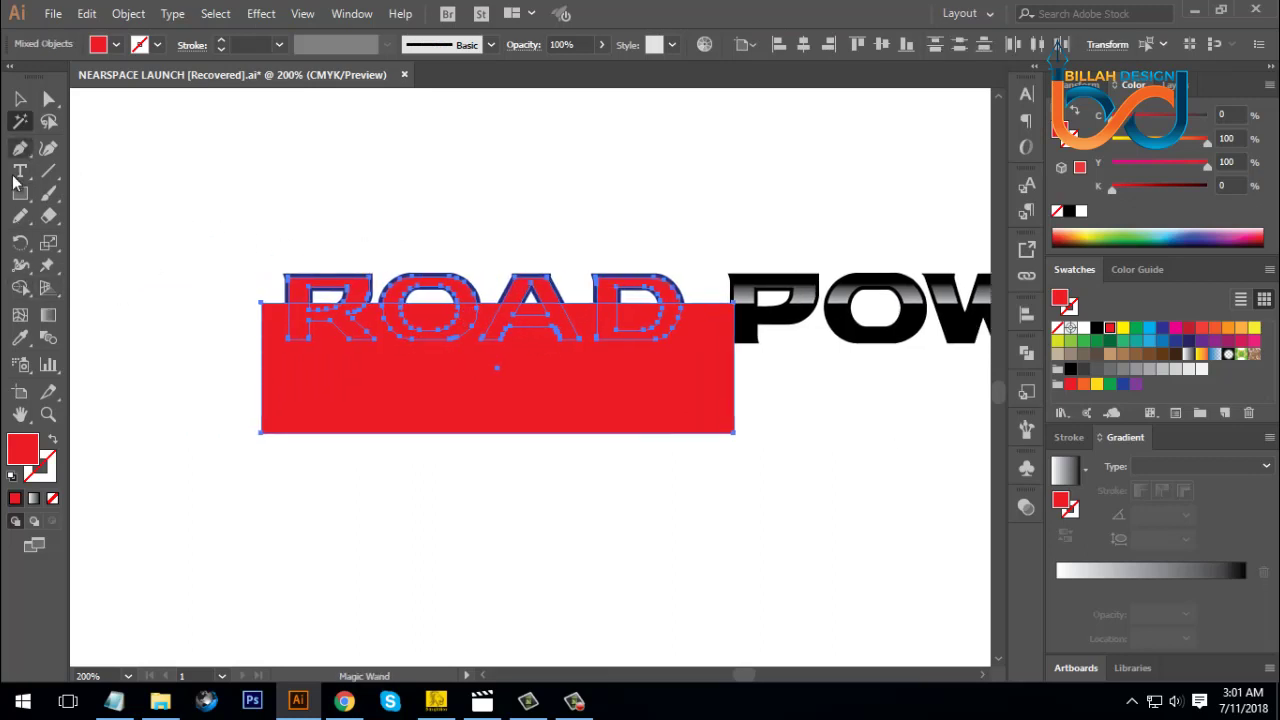
left_click(24, 290)
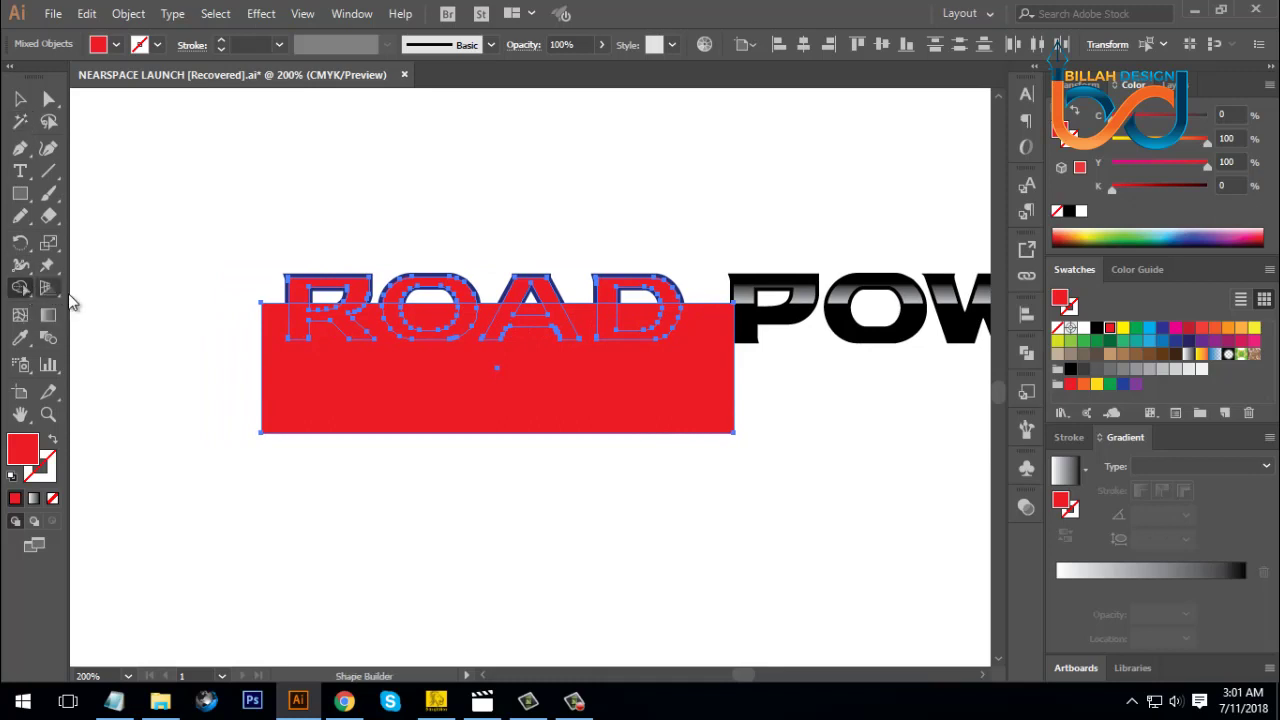
left_click_drag(288, 322, 708, 328)
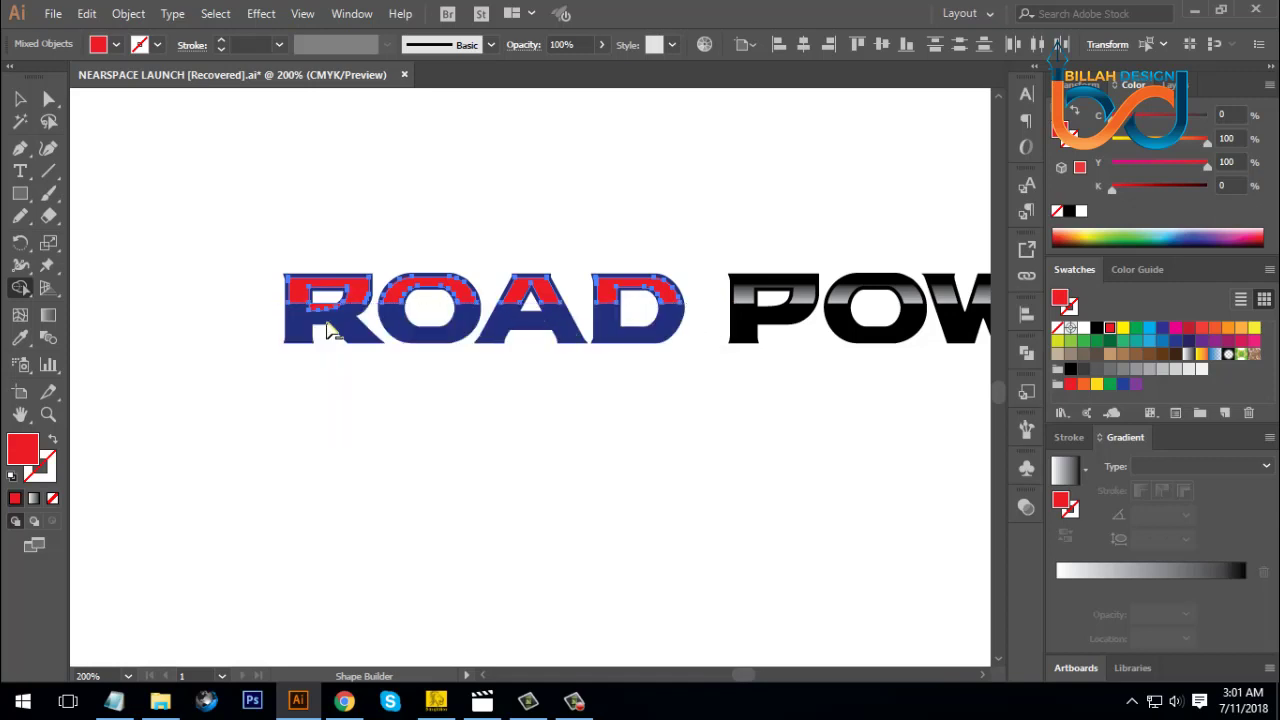
key("a")
key("ctrl+shift+a")
- Fill the red upper insets of ROAD with a linear gradient from white to blue, C 100, M 100, Y 0, K 0
key("ctrl+equal")
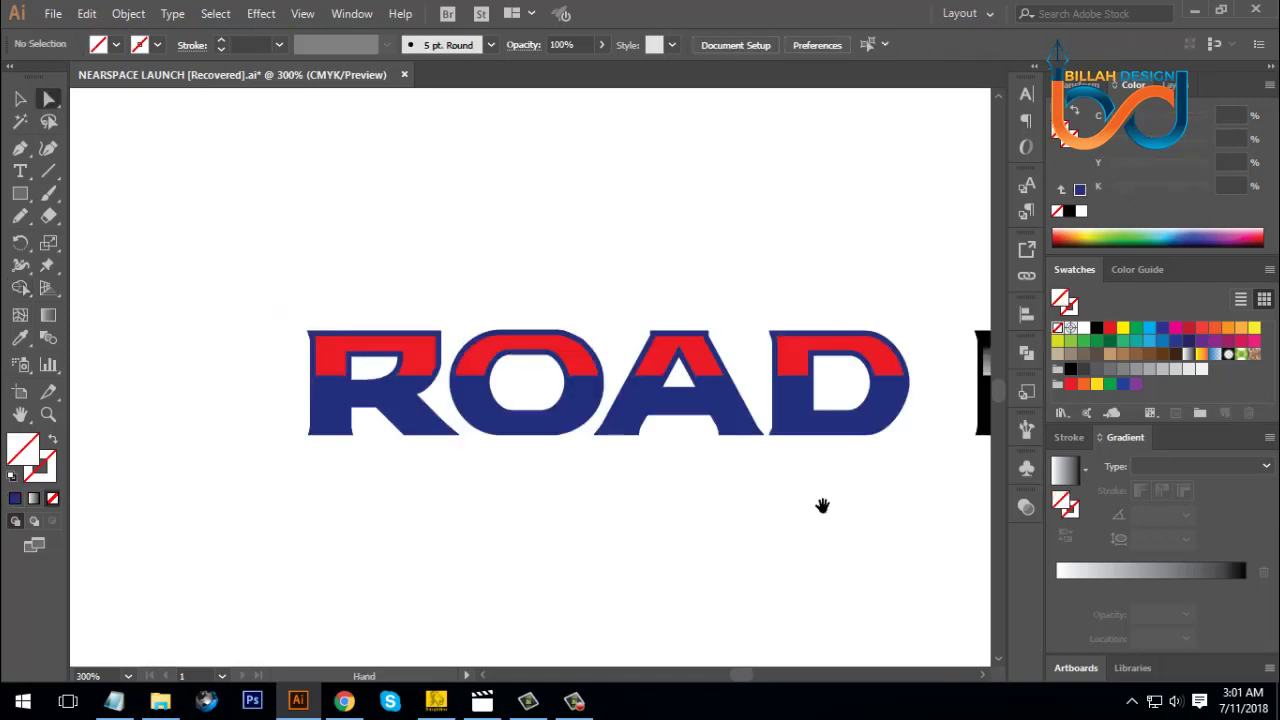
left_click(20, 121)
left_click(330, 348)
left_click_drag(689, 486, 638, 455)
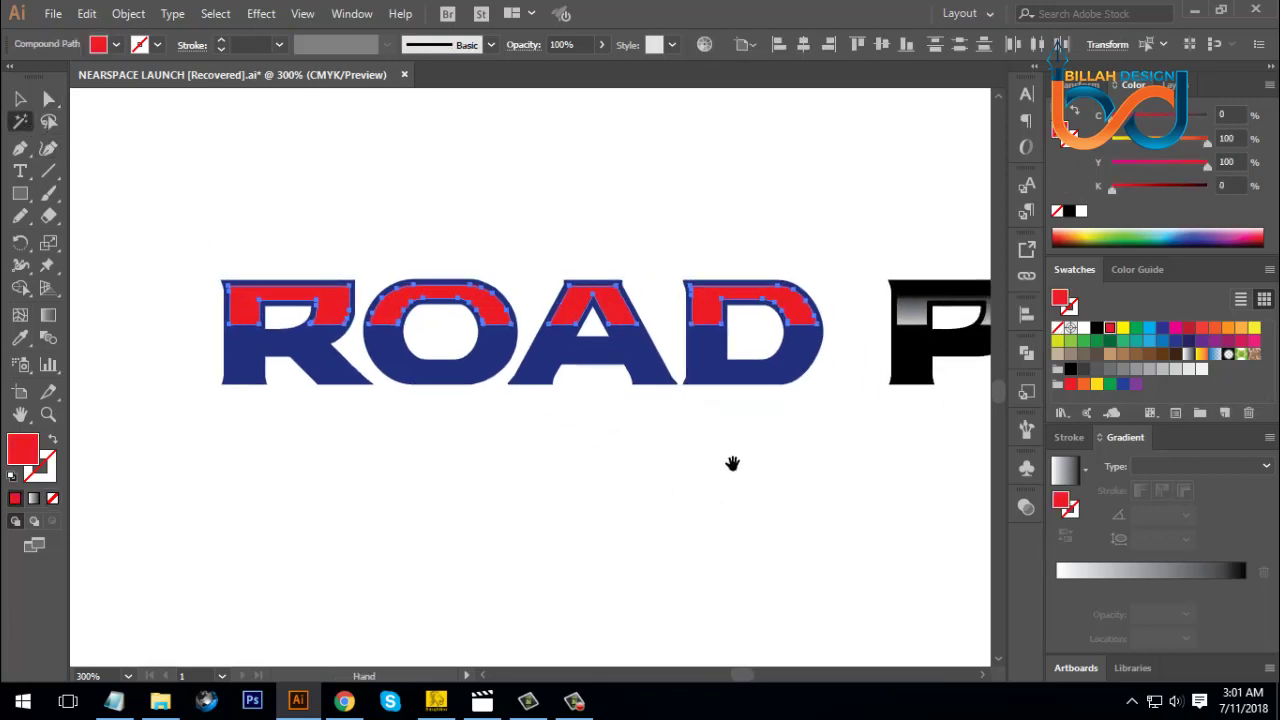
left_click(1167, 572)
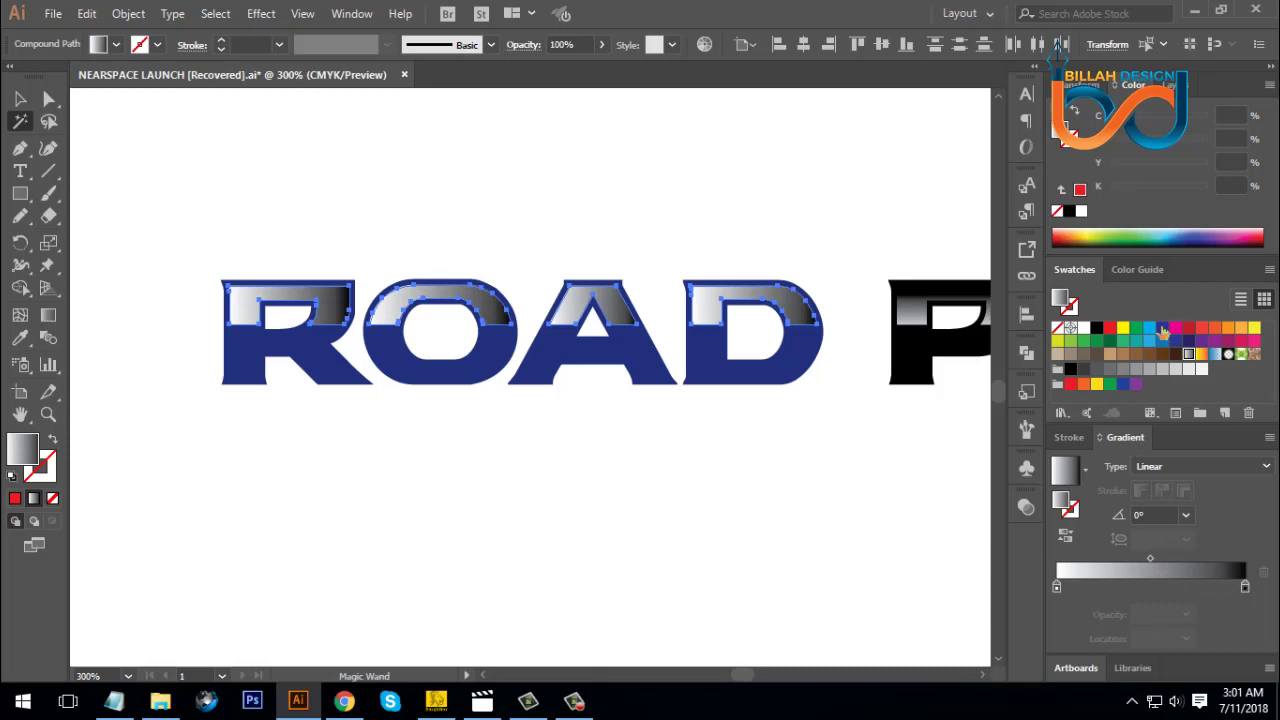
left_click_drag(1163, 333, 1246, 590)
left_click_drag(1246, 590, 1246, 590)
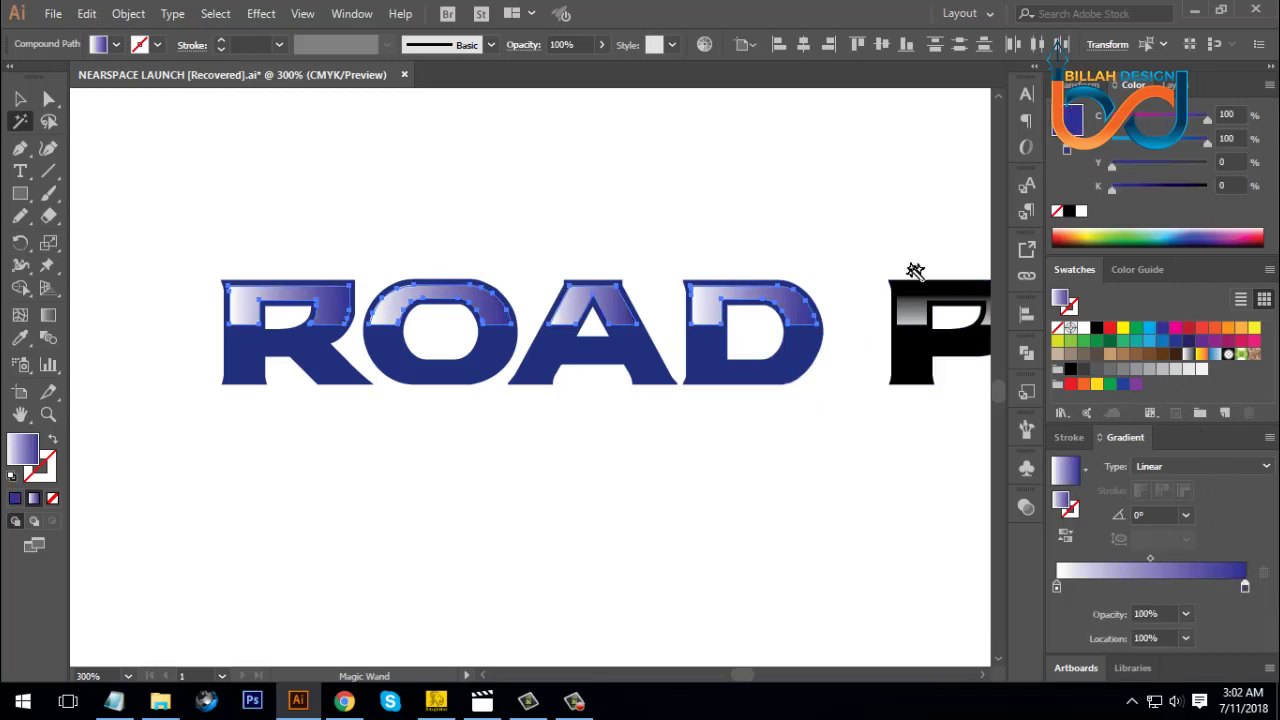
- Adjust the dark end colour of the ROAD highlights' gradient to C 100, M 97, Y 11, K 17
left_click(1125, 187)
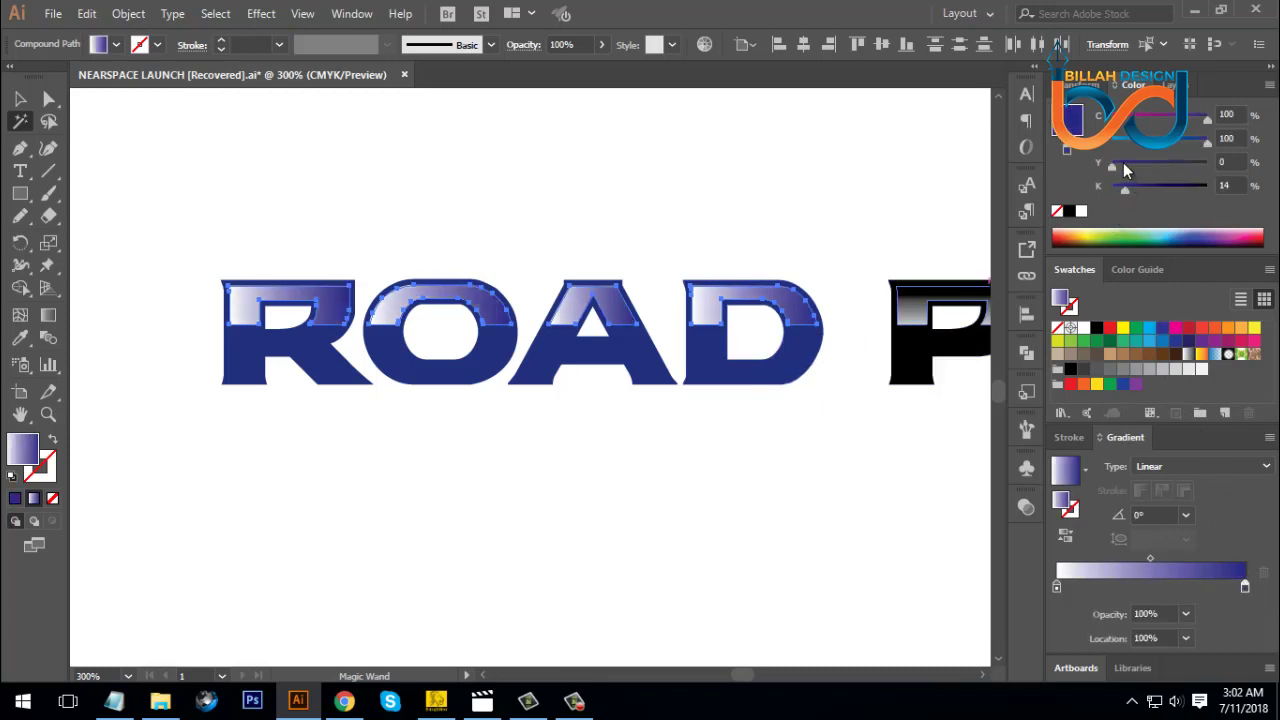
left_click(1200, 138)
left_click(1204, 139)
left_click(1129, 187)
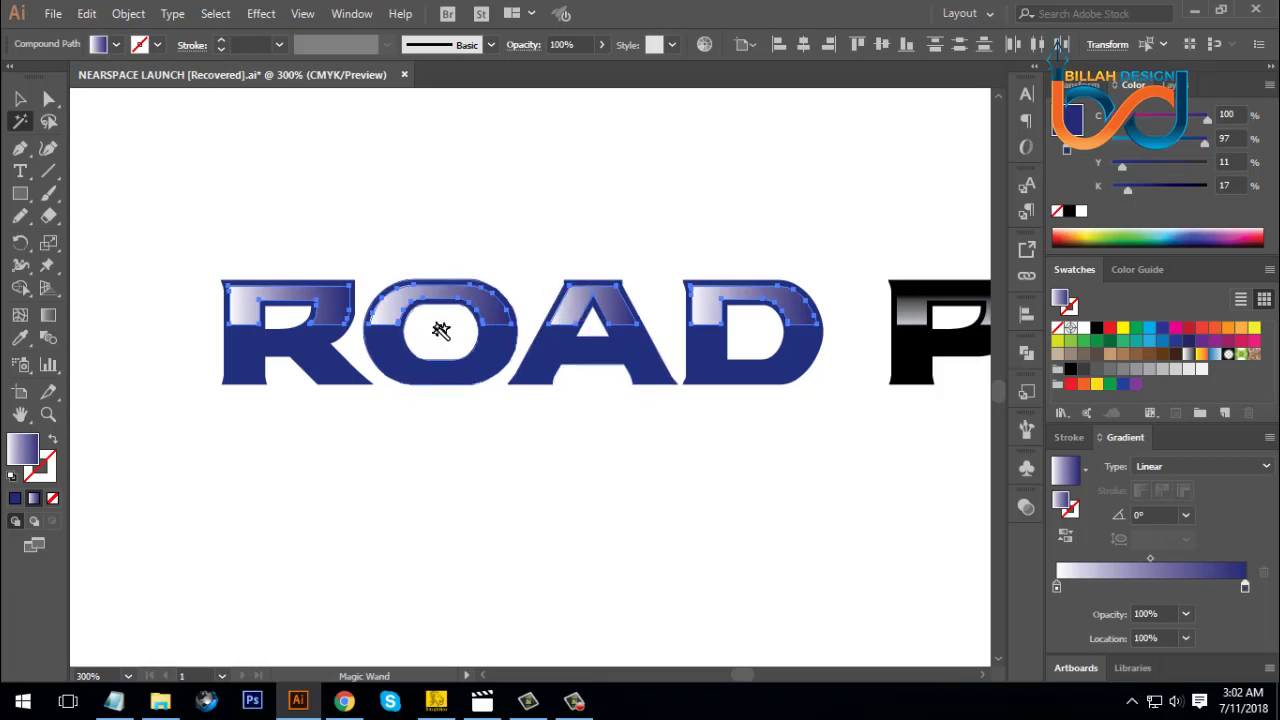
- Redirect the ROAD highlights' gradient to a vertical 90° run, from white at the lower edge to blue at the upper edge
left_click(48, 316)
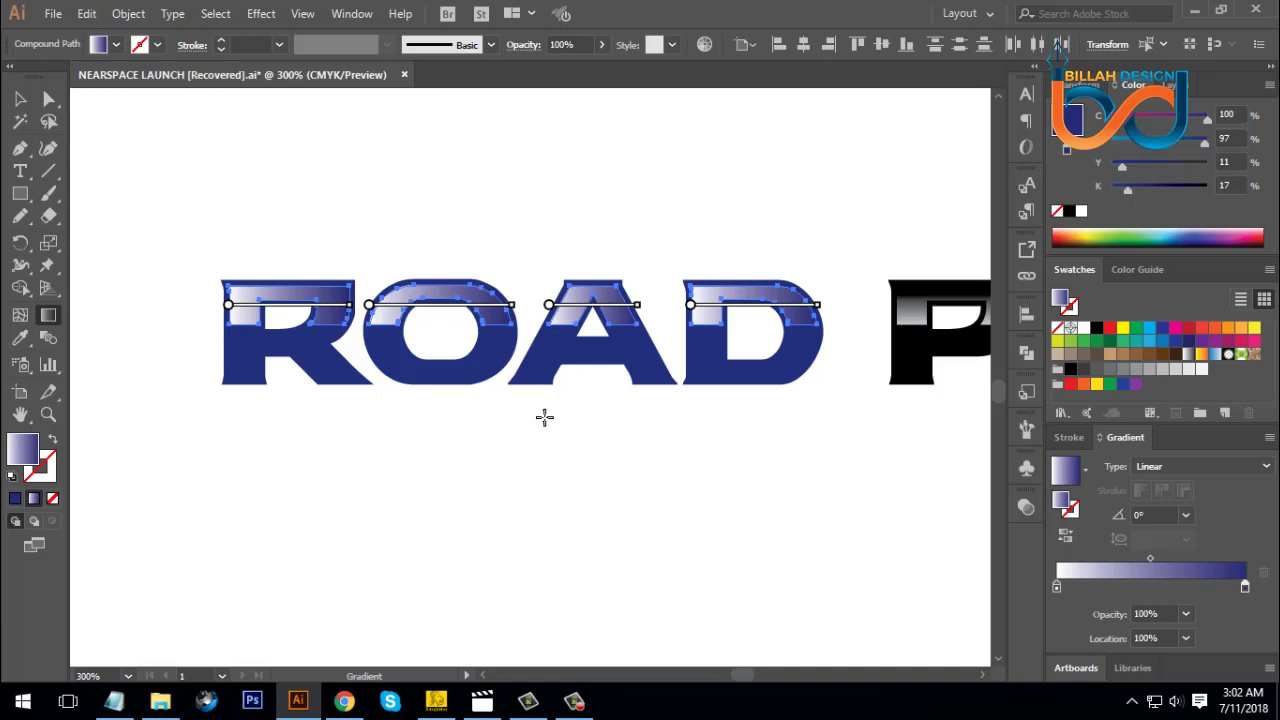
mouse_move(565, 329)
left_mouse_down()
mouse_move(565, 274)
mouse_move(566, 296)
left_mouse_up()
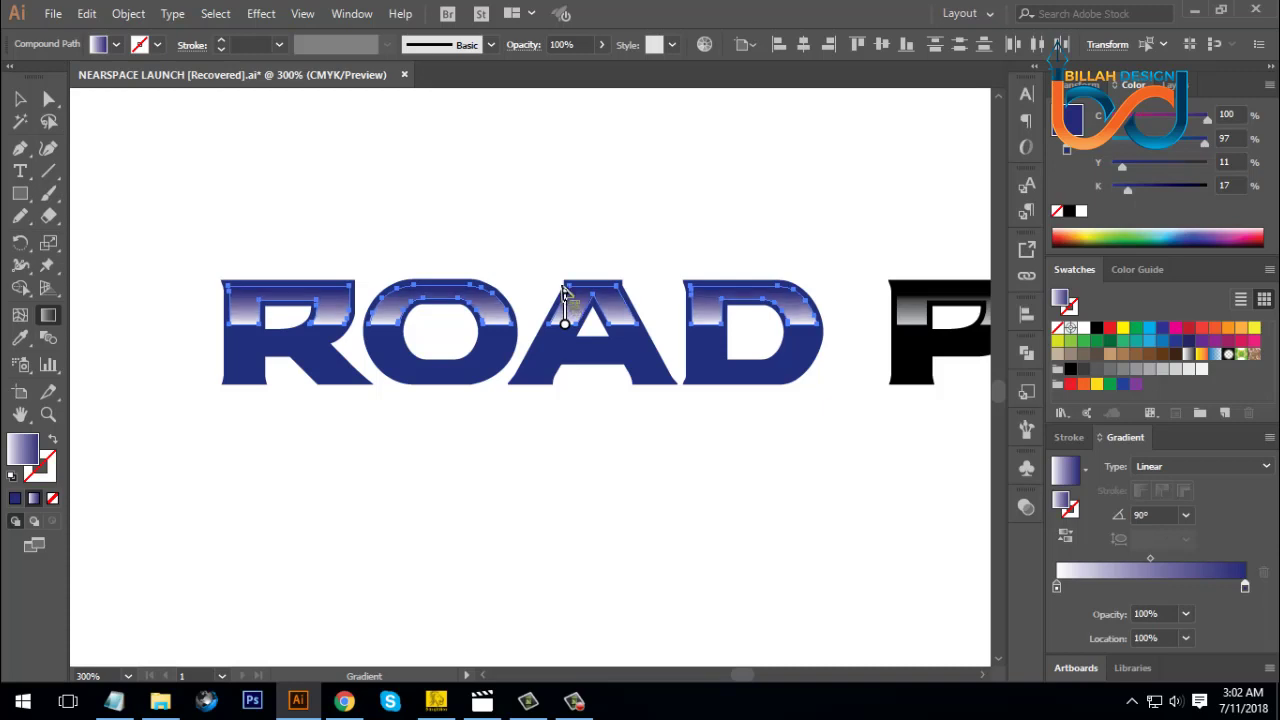
left_click(20, 98)
left_click(763, 492)
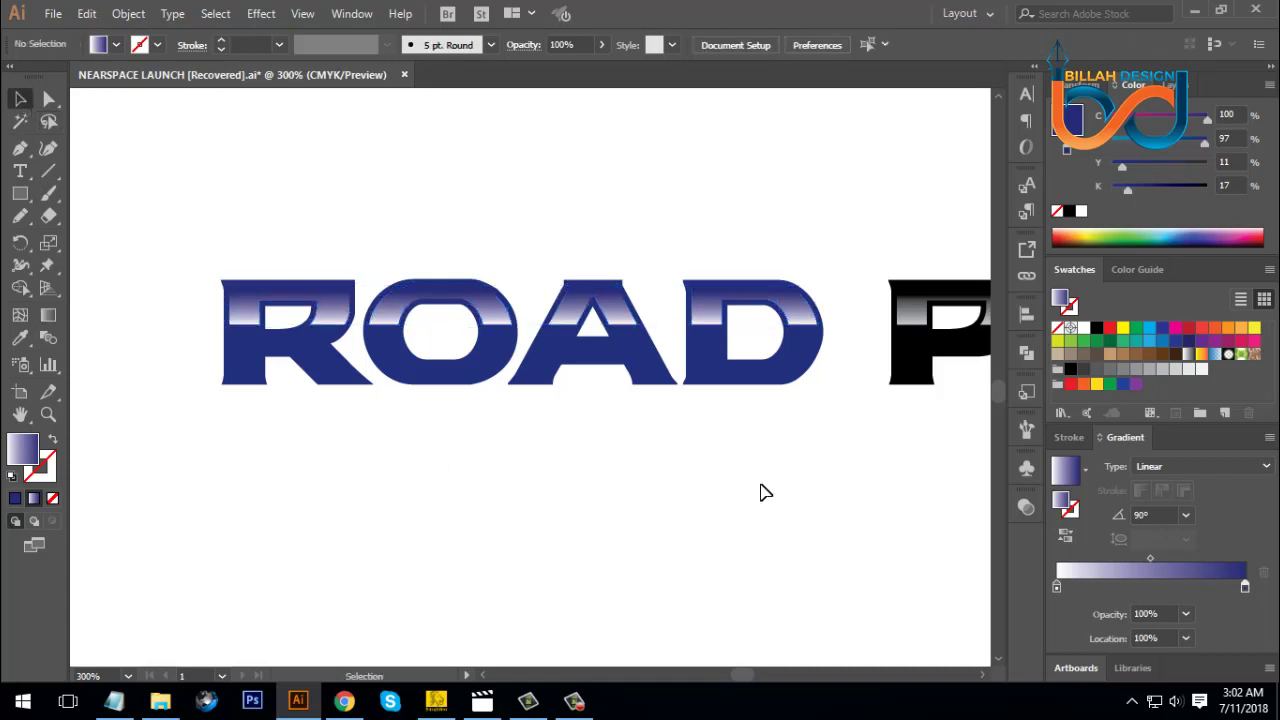
- Group the blue ROAD letters together with their gradient highlights
key("ctrl+0")
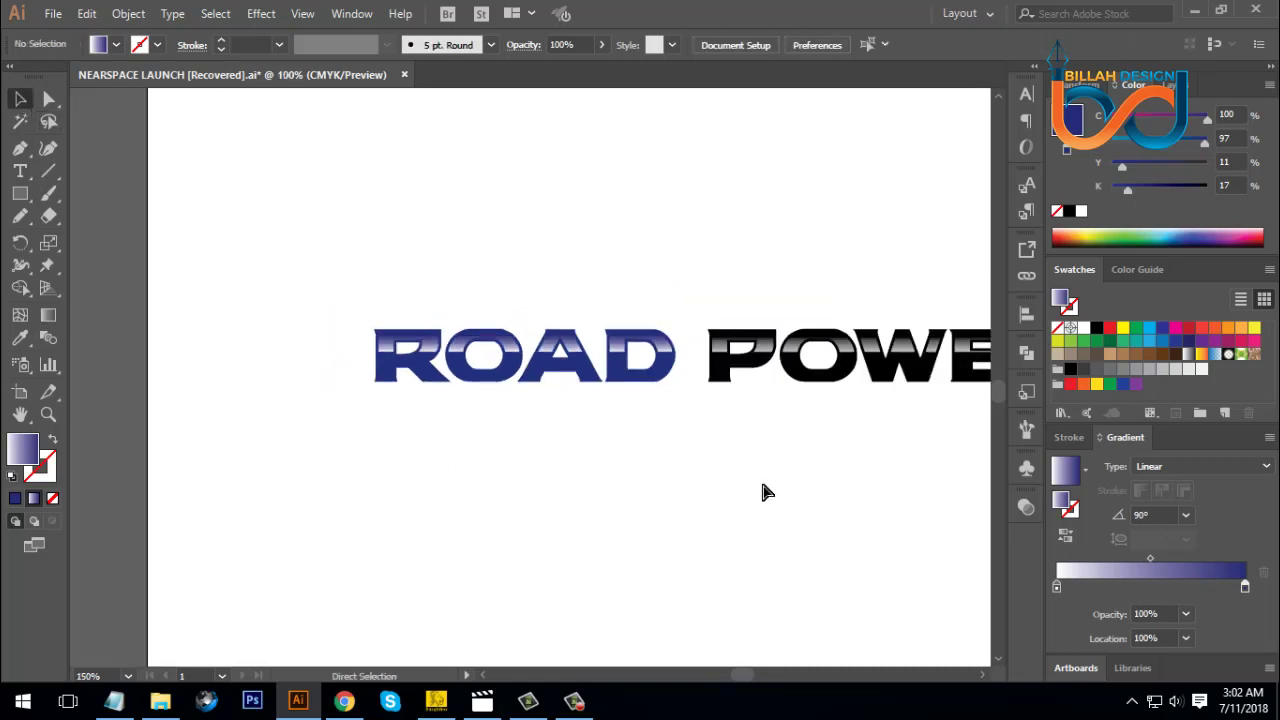
left_click_drag(347, 330, 511, 428)
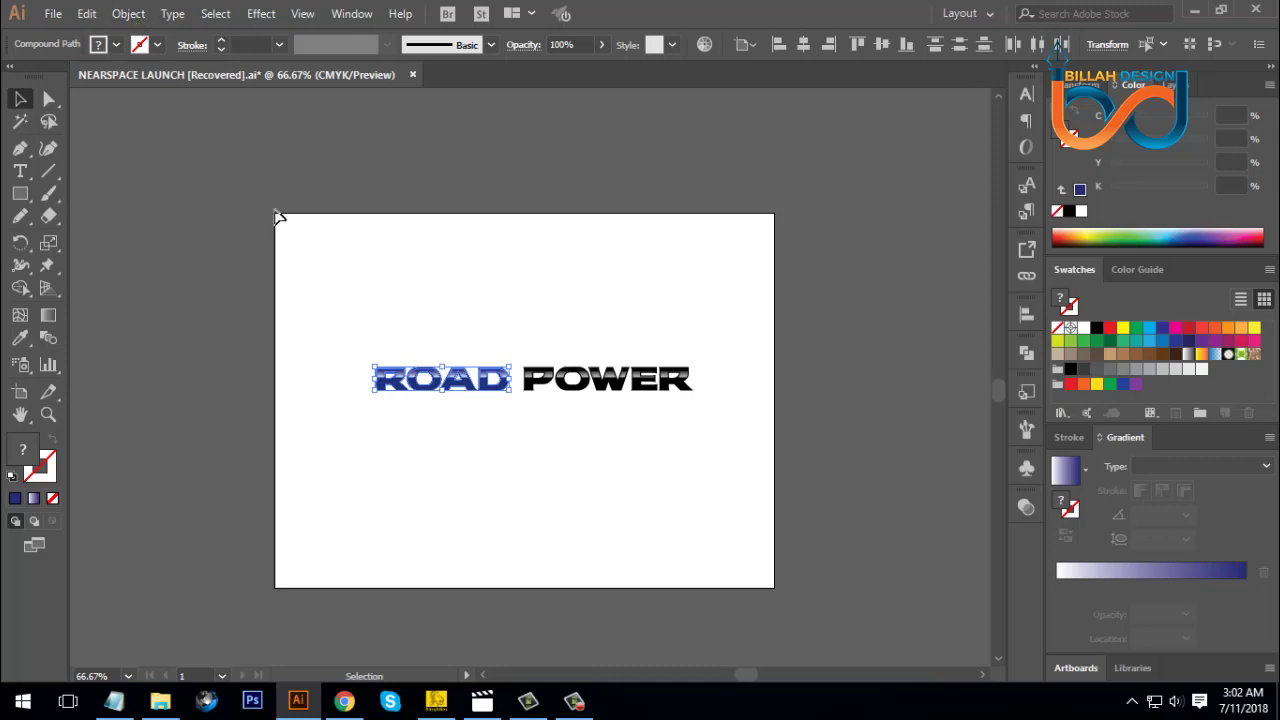
left_click(136, 16)
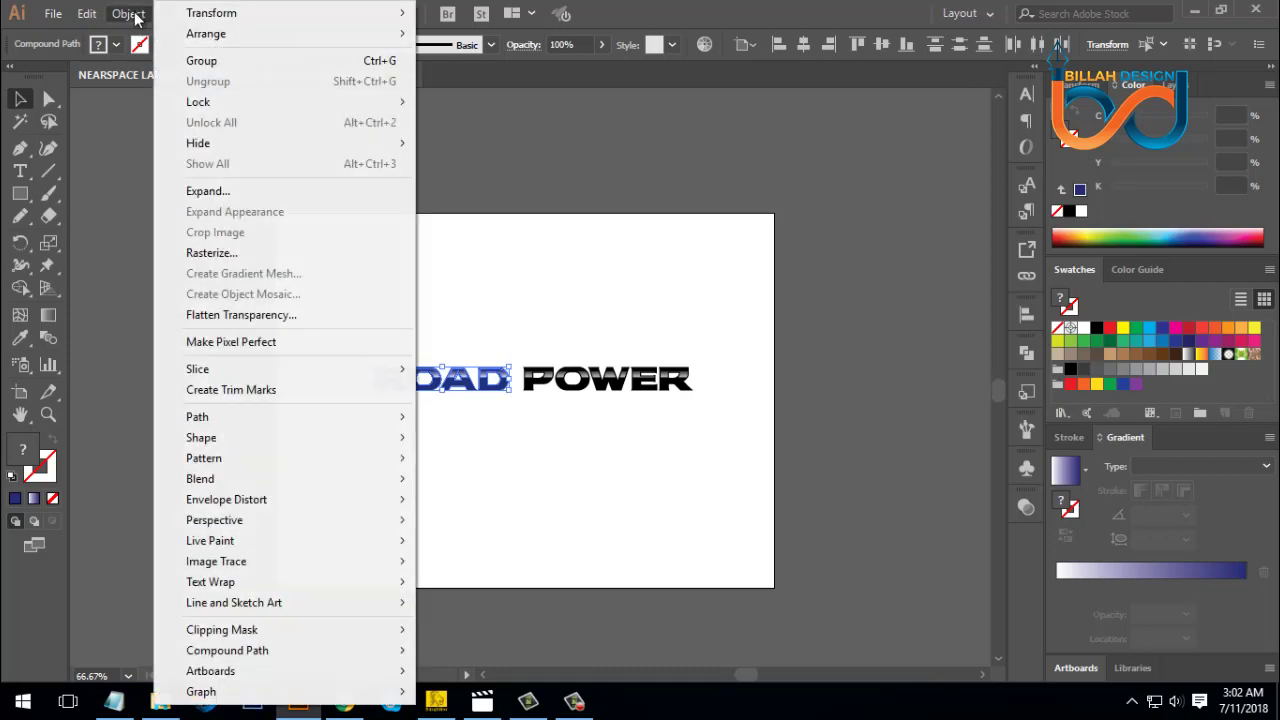
left_click(197, 60)
left_click(742, 443)
- Group the black POWER letters together with their gradient highlights
left_click_drag(727, 345, 518, 431)
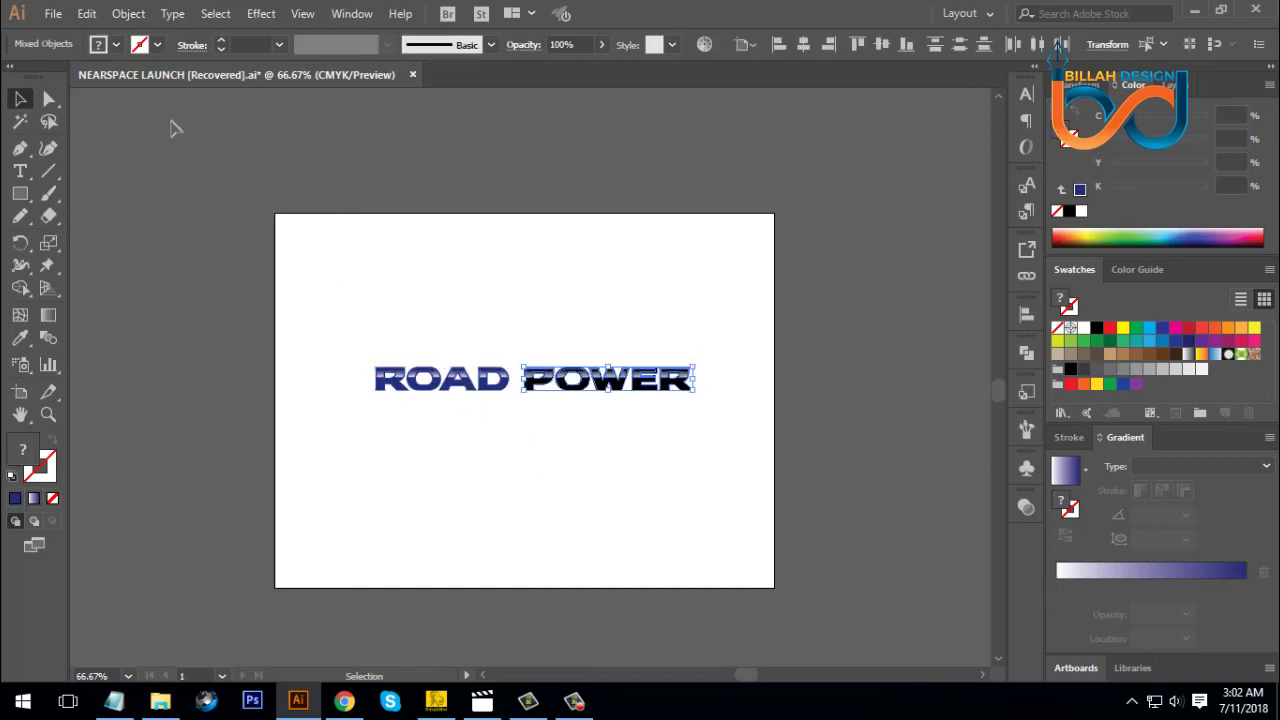
left_click(128, 14)
left_click(201, 61)
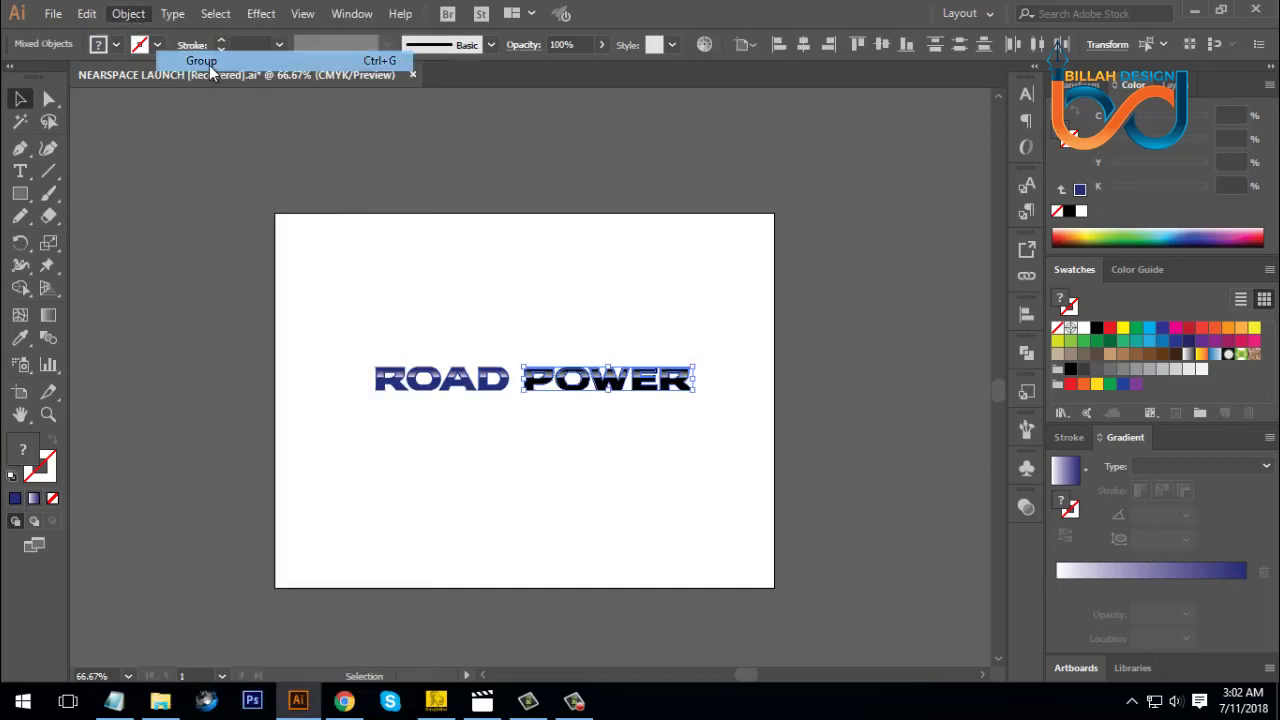
left_click(471, 491)
- Rearrange the two groups so that ROAD sits directly above POWER with their left edges lined up
left_click_drag(503, 397, 637, 361)
left_click(669, 483)
left_click_drag(561, 352, 585, 418)
left_click(638, 506)
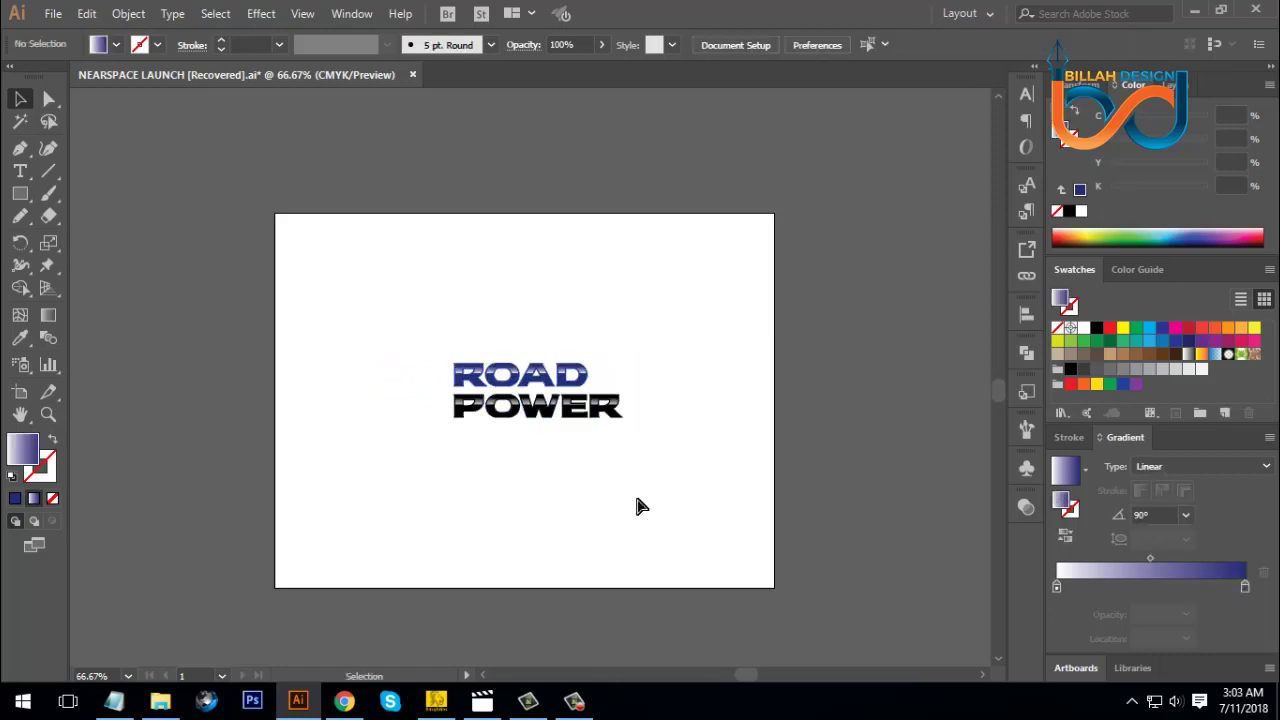
- Nudge the ROAD group vertically to tighten the gap between it and POWER
key("ctrl+1")
left_click_drag(654, 517, 674, 504)
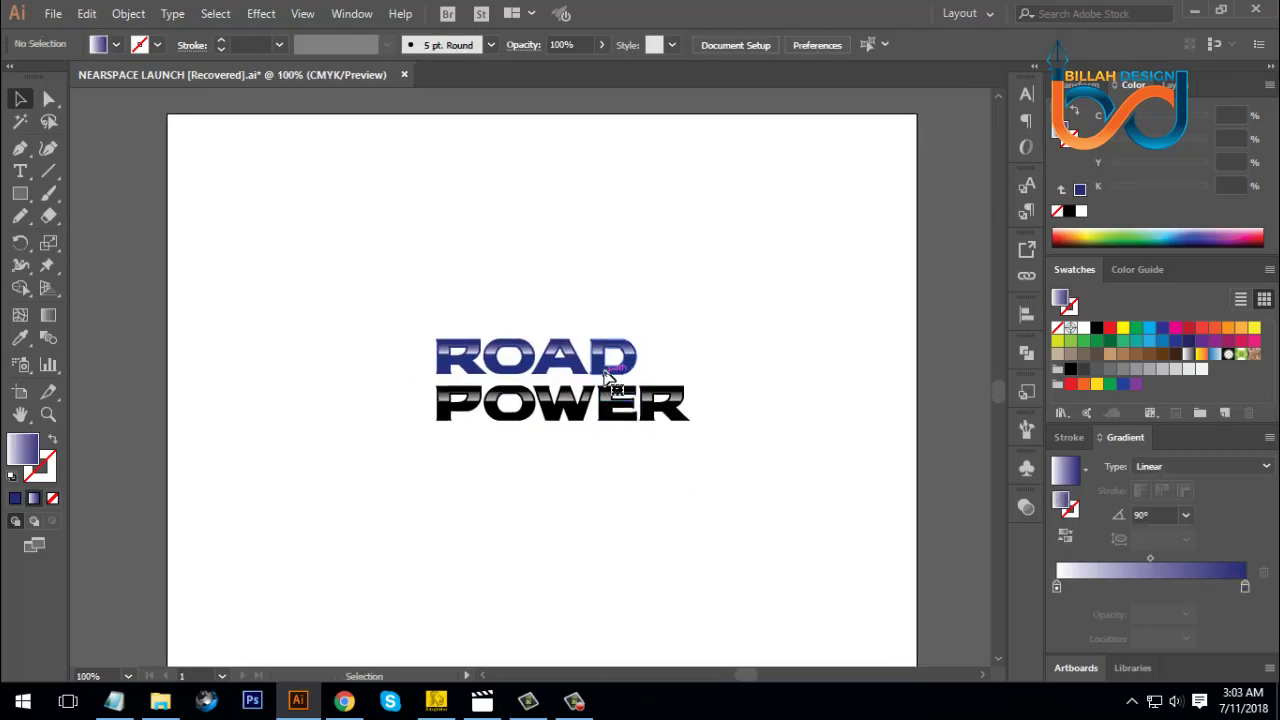
left_click(604, 370)
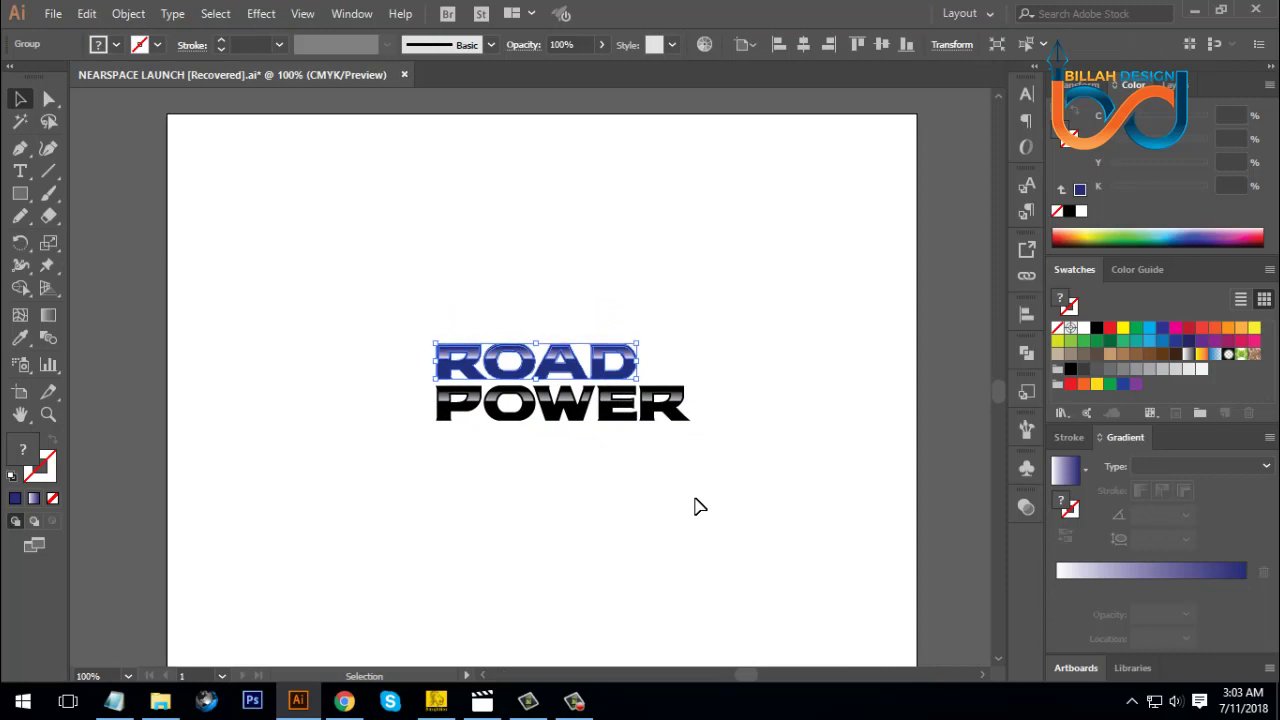
left_click(631, 431)
left_click(612, 381)
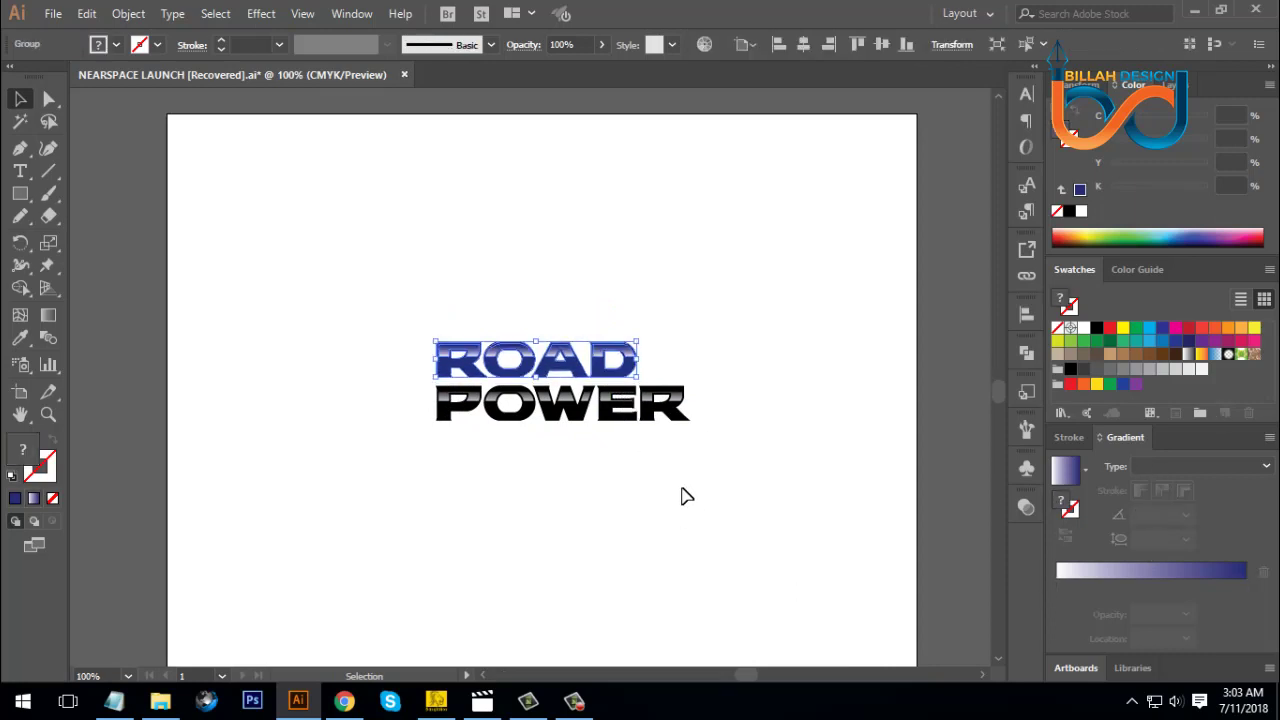
left_click(684, 498)
left_click_drag(648, 494, 658, 496)
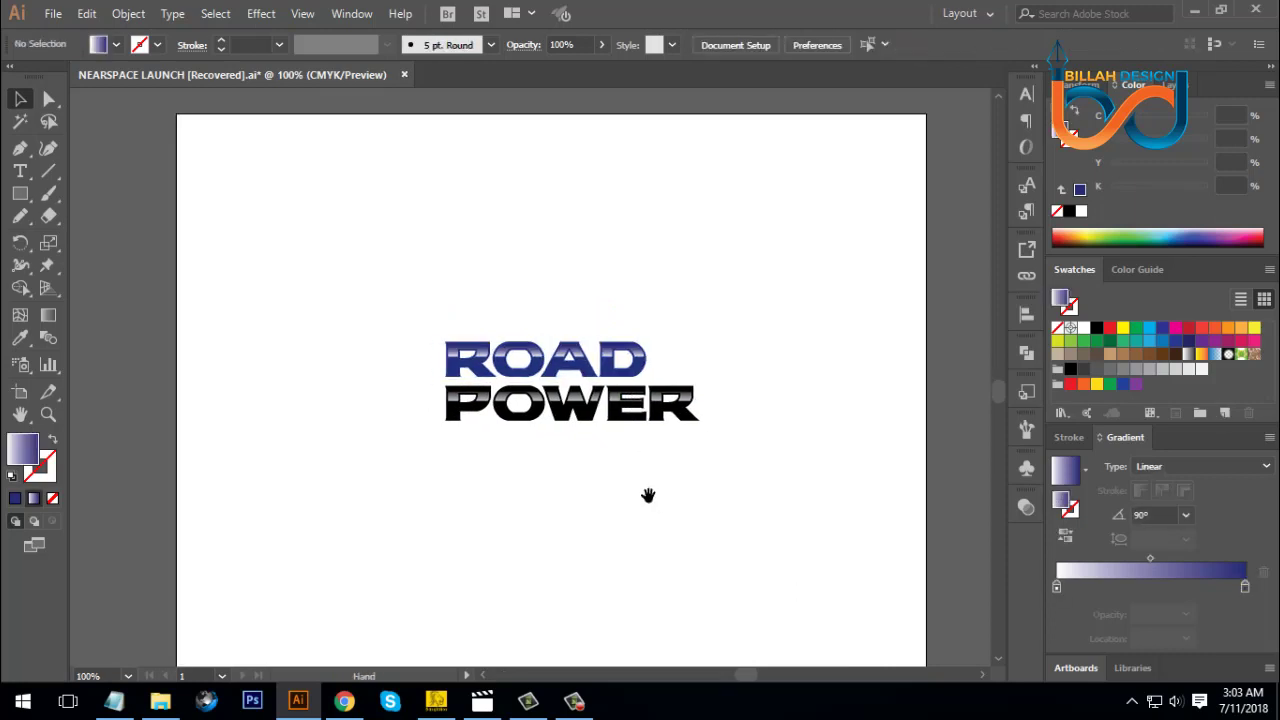
- Align the ROAD and POWER groups along their left edges and combine them into one group
left_click_drag(403, 290, 566, 456)
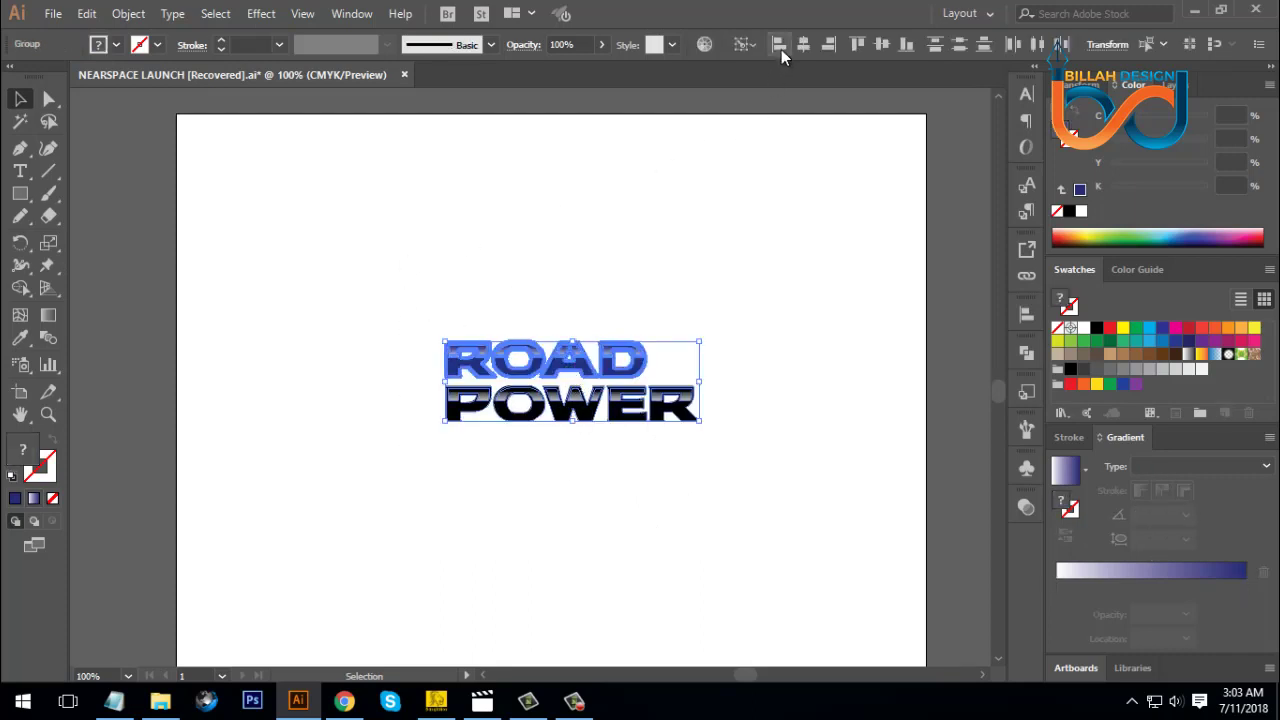
left_click(772, 462)
left_click_drag(369, 291, 760, 476)
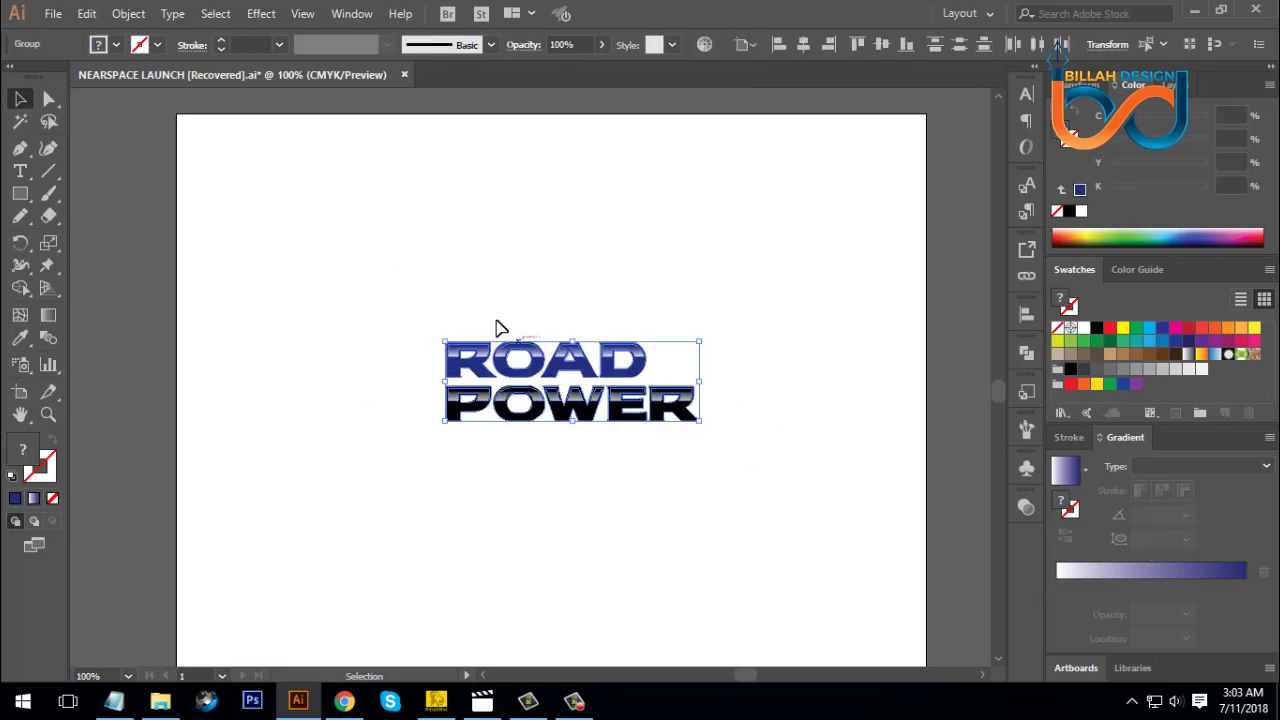
left_click(130, 14)
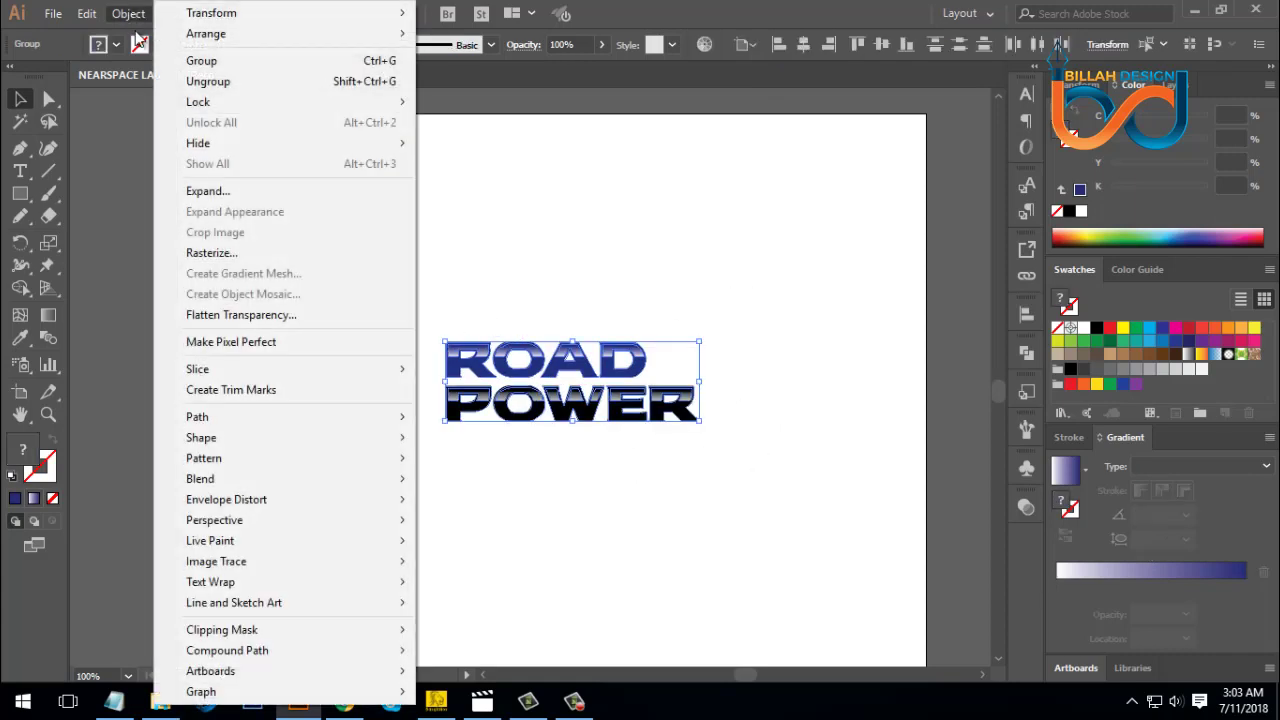
left_click(212, 62)
- Move the combined ROAD POWER group slightly to the right on the artboard
left_click(575, 425)
left_click_drag(575, 425, 621, 430)
left_click(662, 516)
left_click_drag(671, 514, 682, 507)
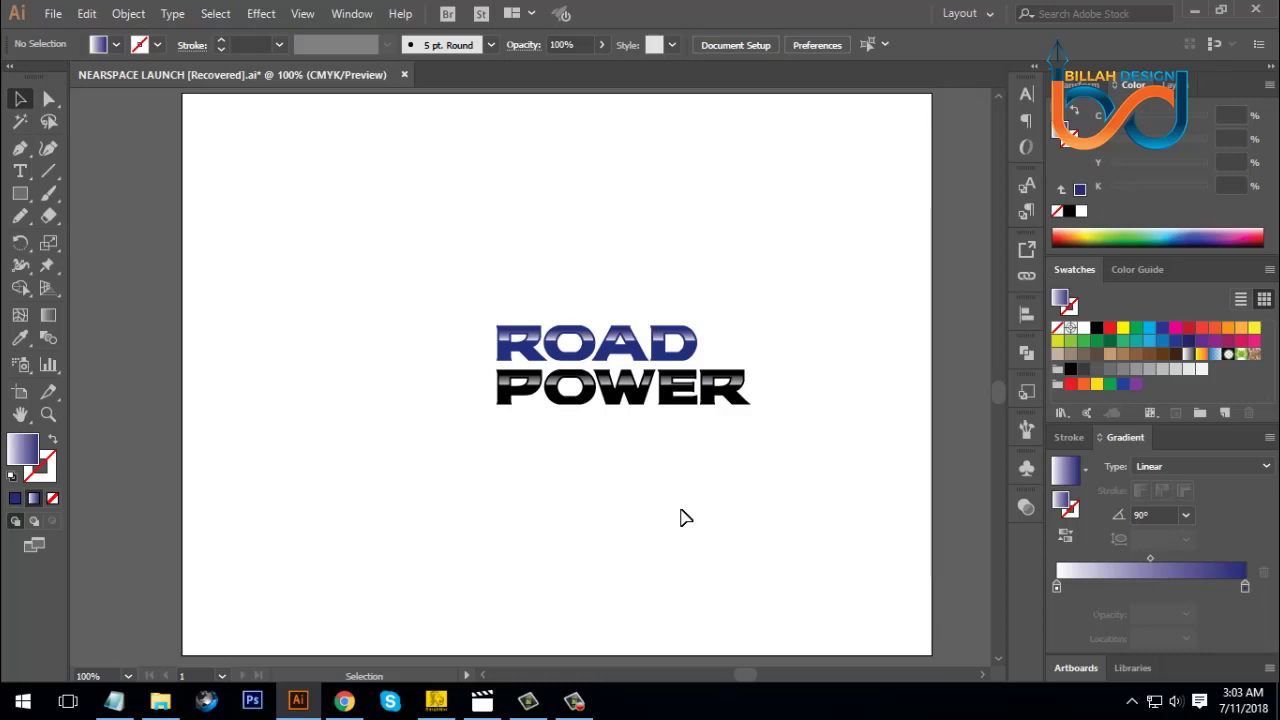
- Draw a circle against the left side of the text, as tall as the stacked ROAD and POWER together
key("a")
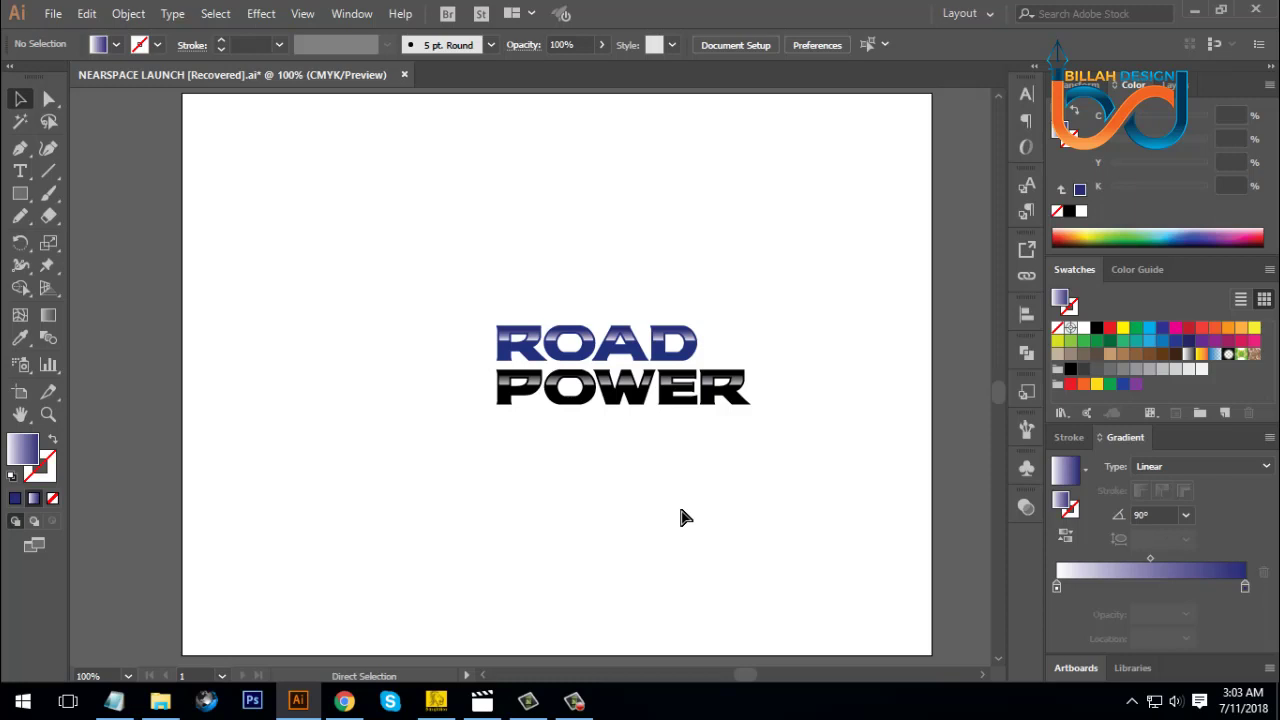
key("ctrl+equal")
key("ctrl+equal")
left_click_drag(678, 519, 680, 511)
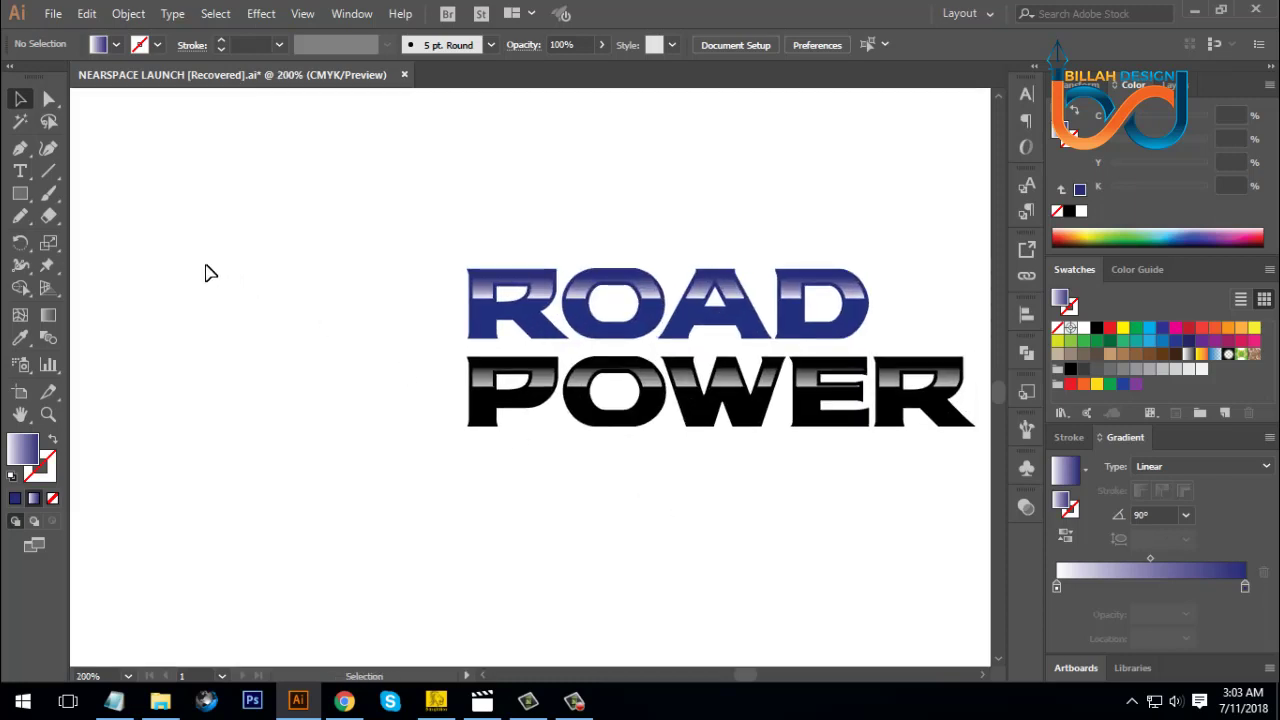
key("l")
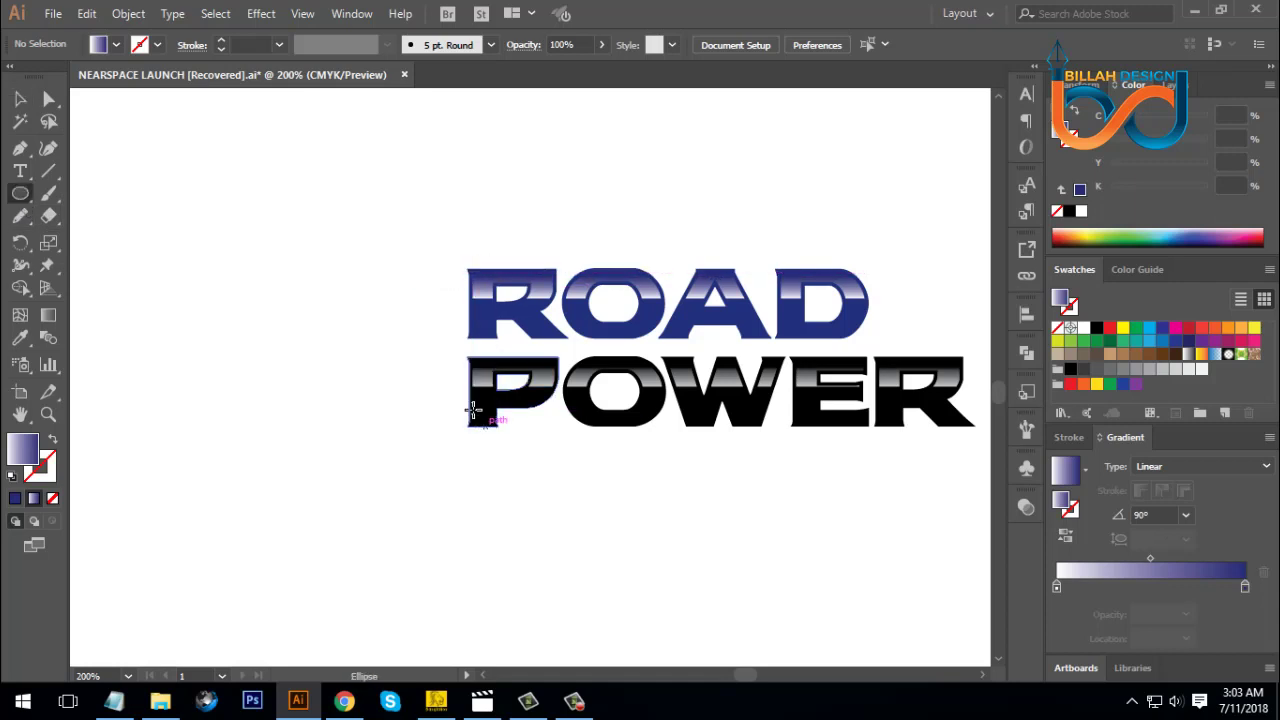
left_click_drag(466, 268, 348, 424)
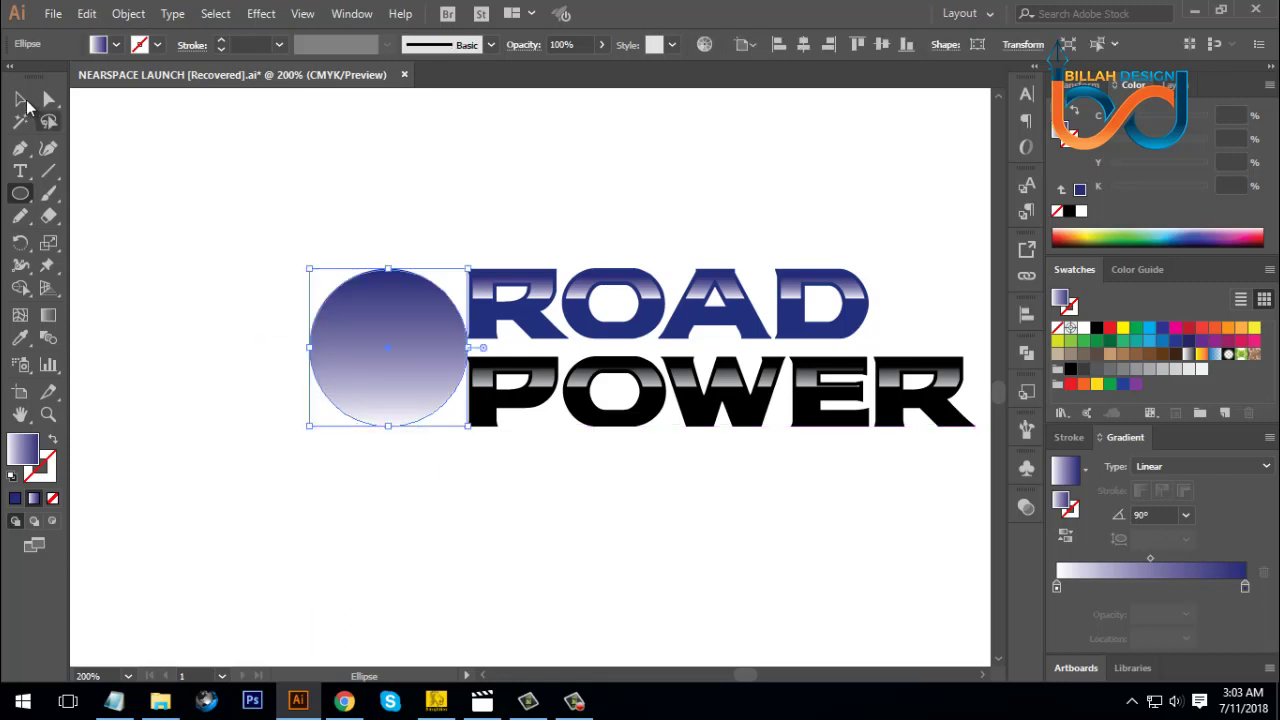
- Swap the circle's fill and stroke so it has no fill, and colour its stroke black
left_click(19, 98)
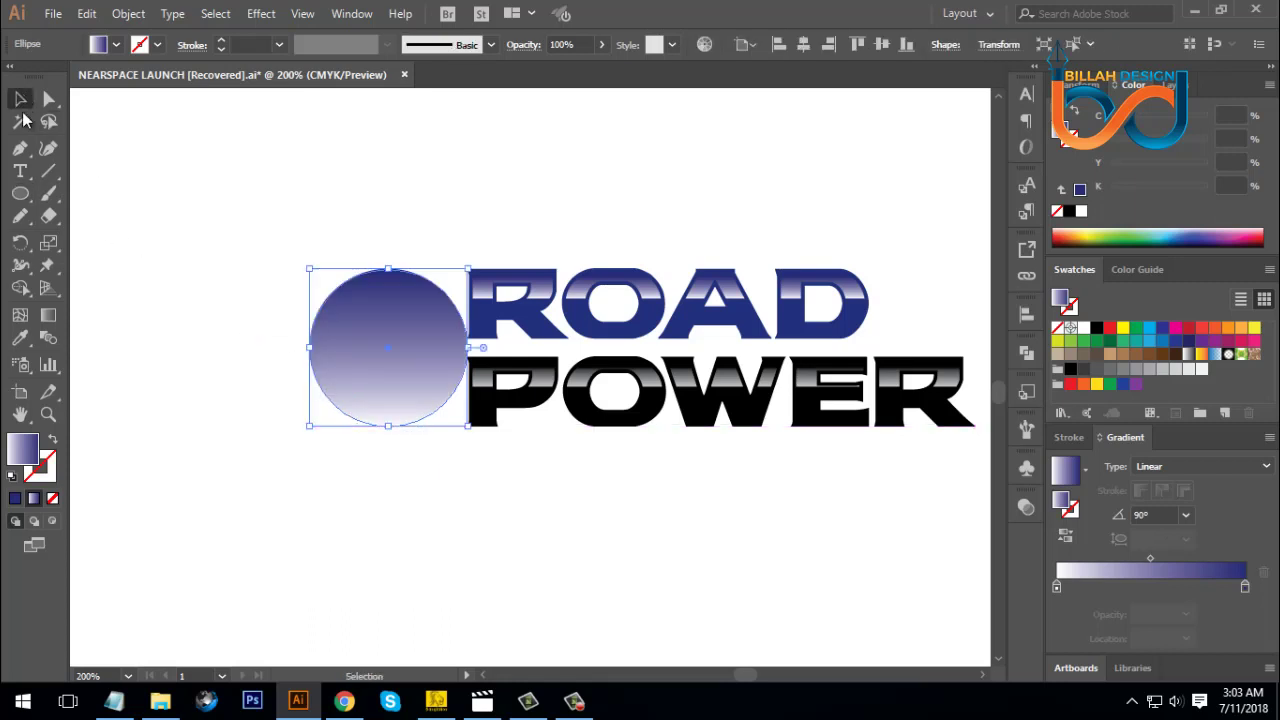
left_click(52, 441)
left_click(50, 472)
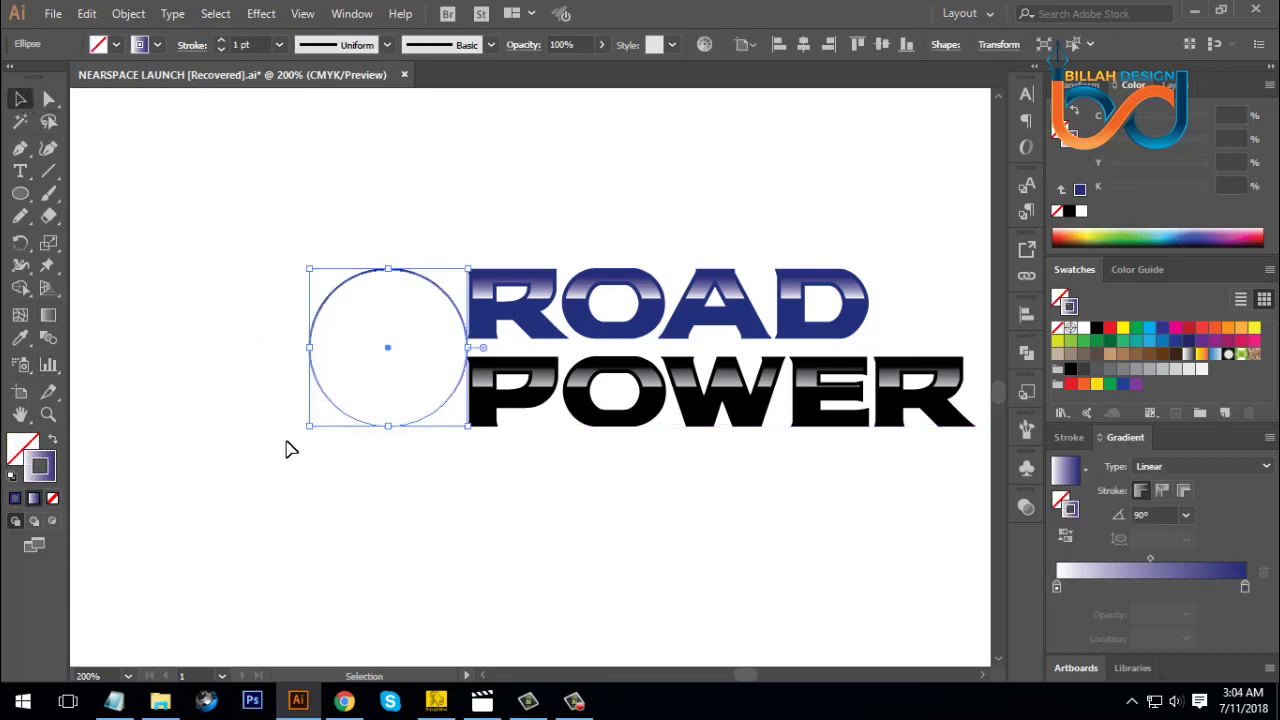
left_click(1095, 329)
- Nudge the circle left to leave a small gap between it and the text
key("Left")
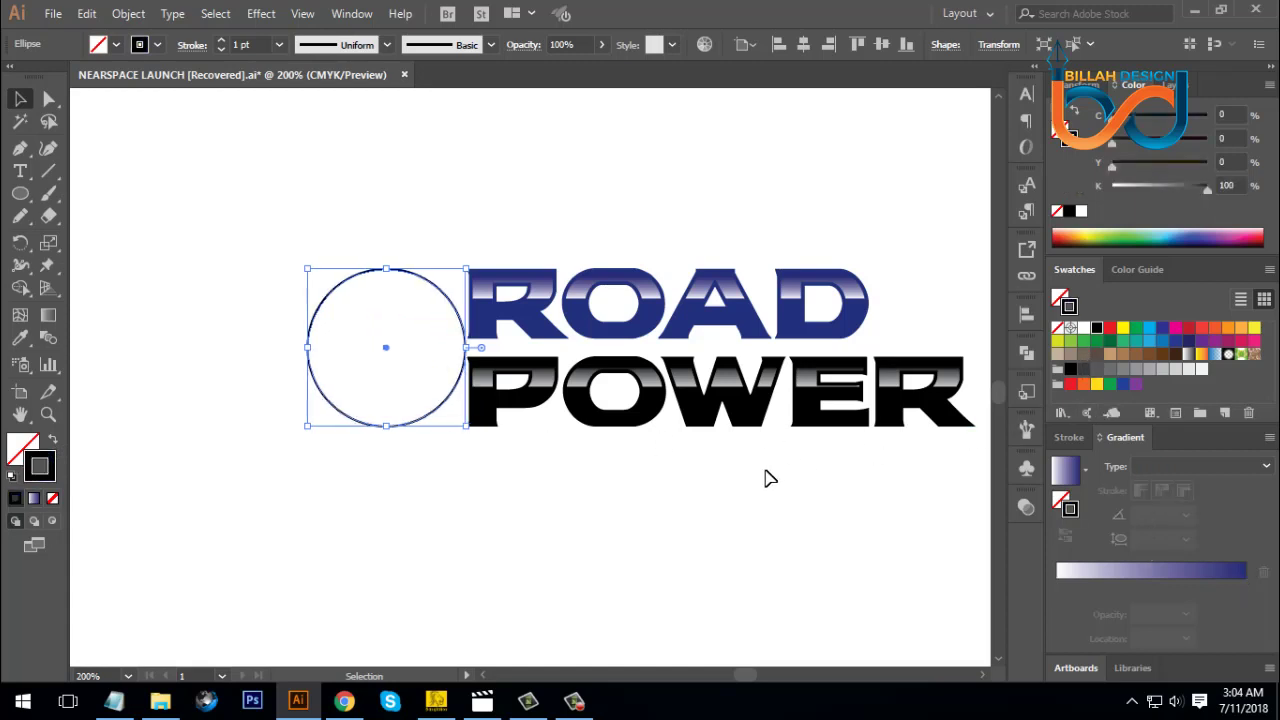
key("Left")
key("Left")
key("Left")
key("Left")
key("Left")
key("Left")
key("Left")
key("Left")
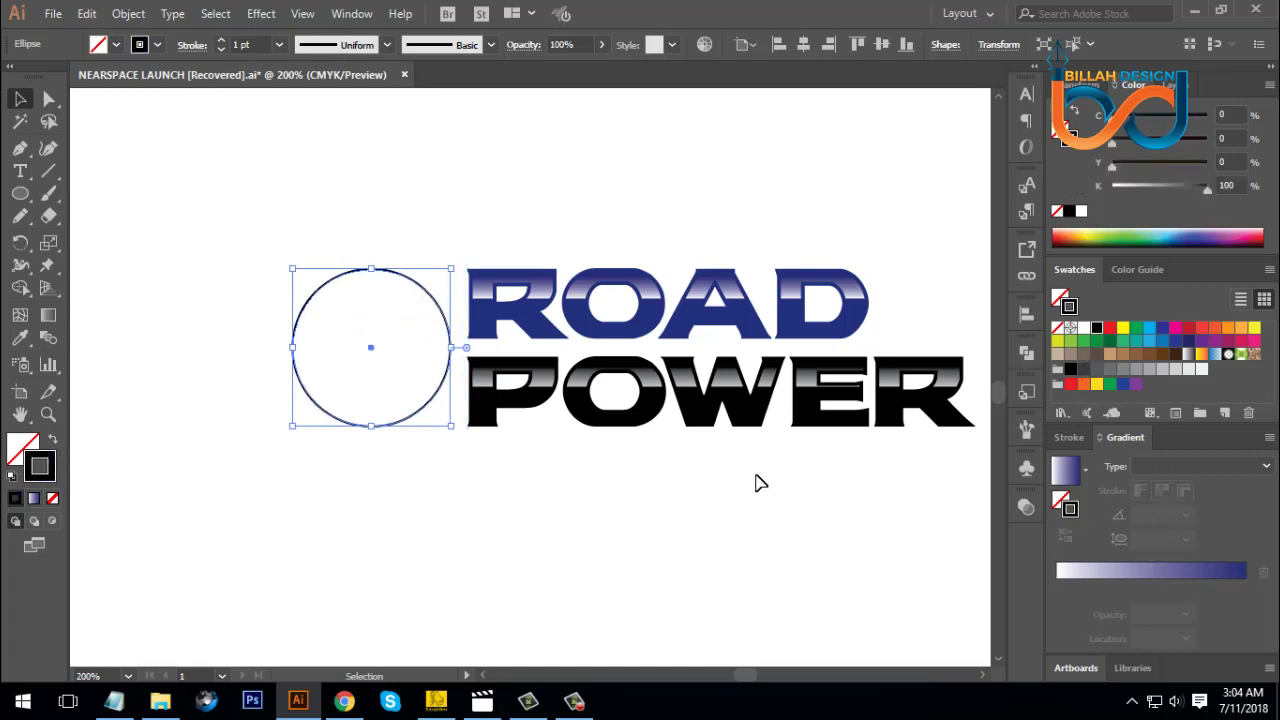
key("Left")
key("Left")
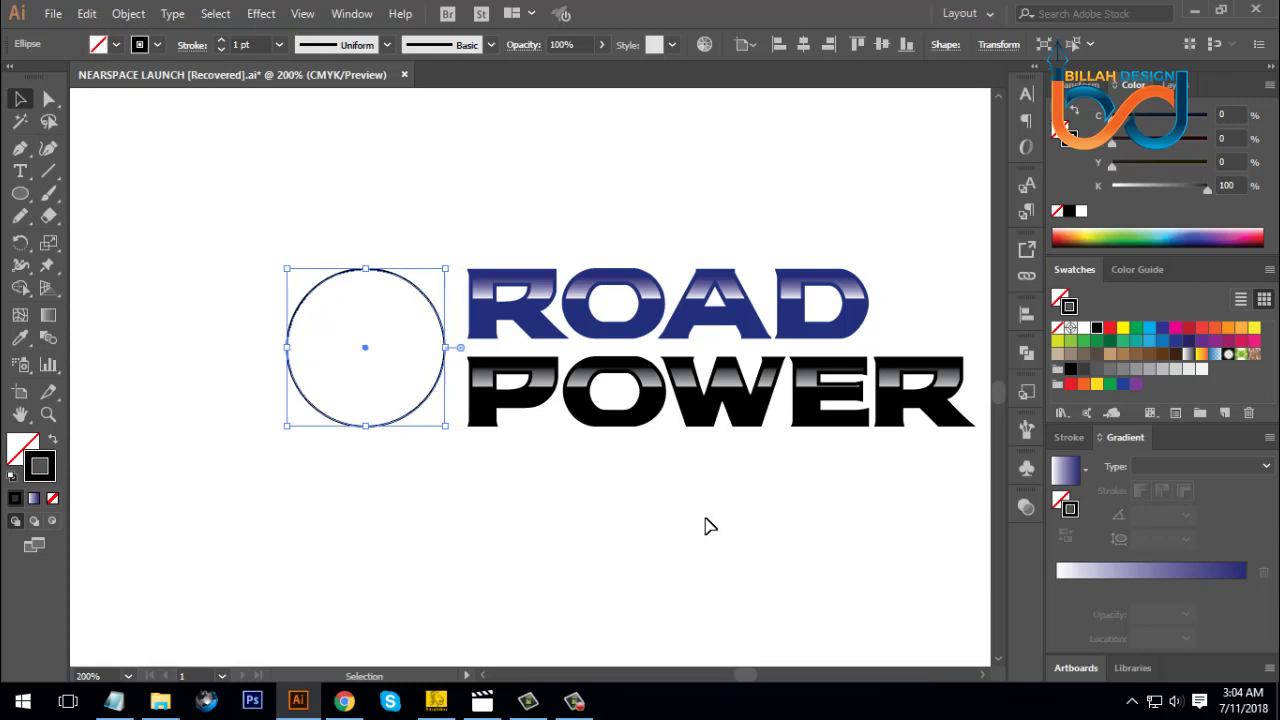
- Align the circle's stroke to the inside and set its weight to 10 pt
left_click_drag(300, 206, 412, 335)
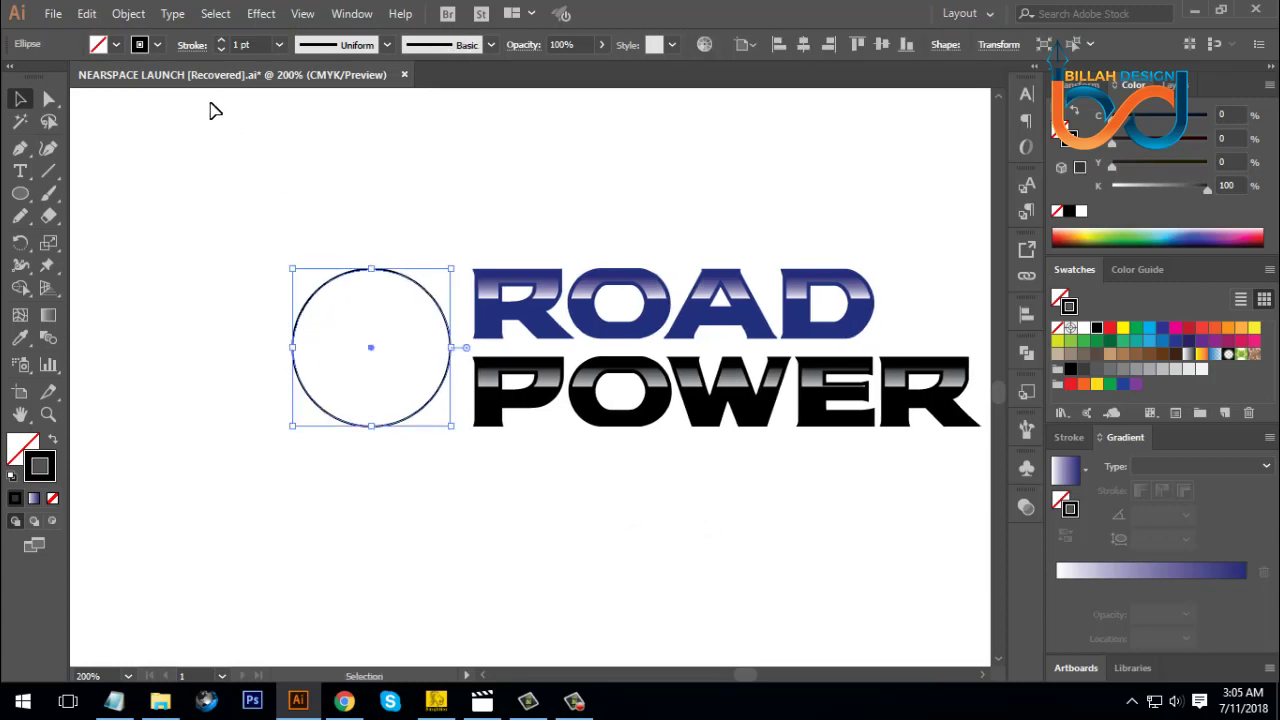
left_click(191, 46)
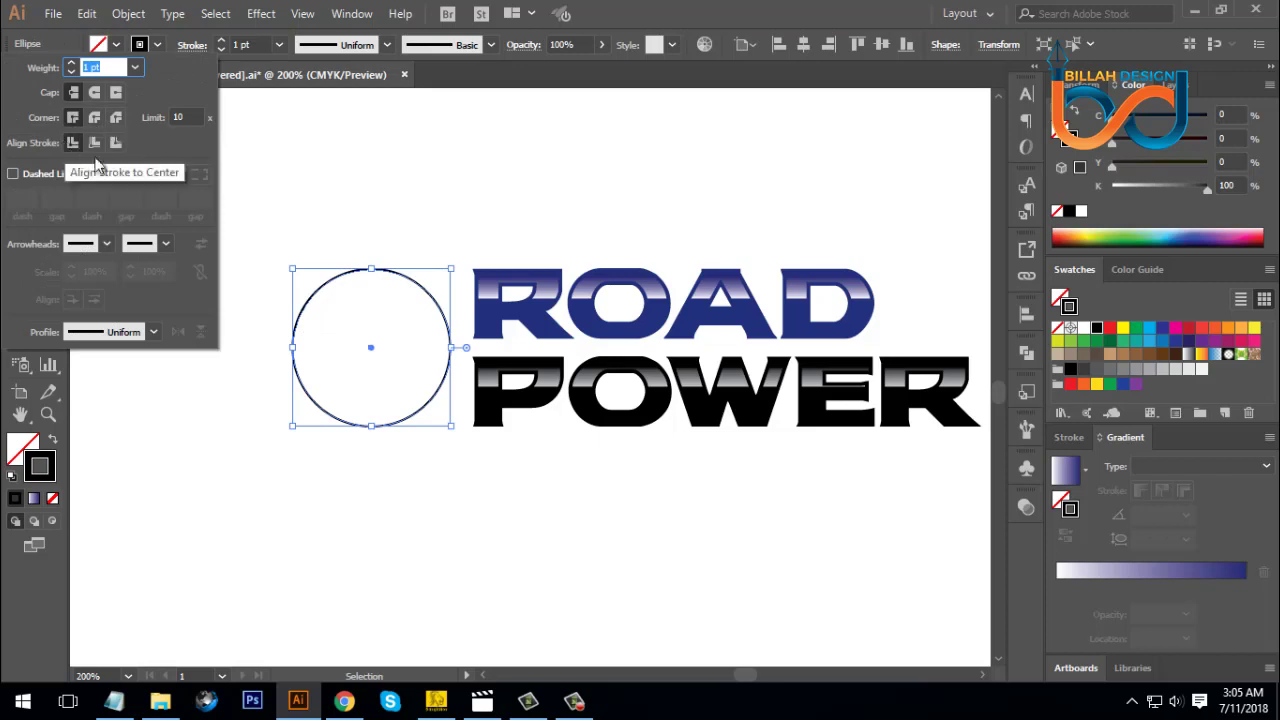
left_click(96, 143)
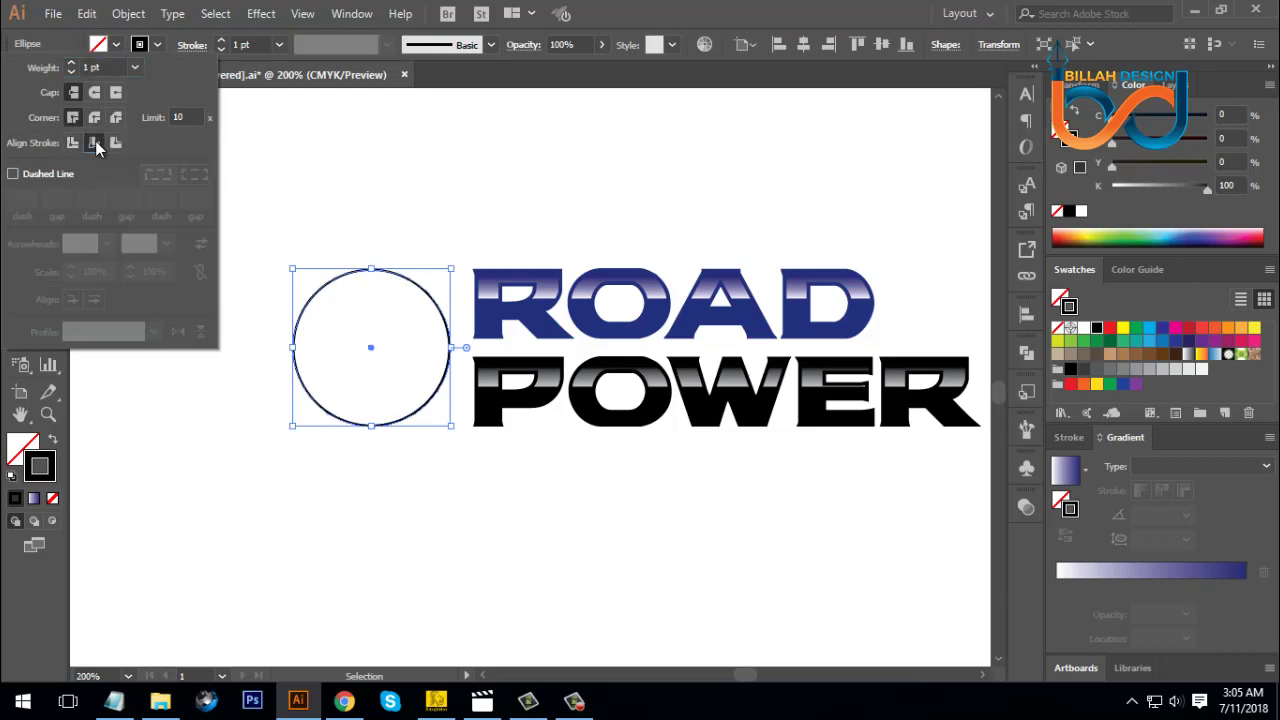
left_click(222, 44)
left_click(222, 44)
left_click(222, 44)
left_click(222, 44)
left_click(222, 44)
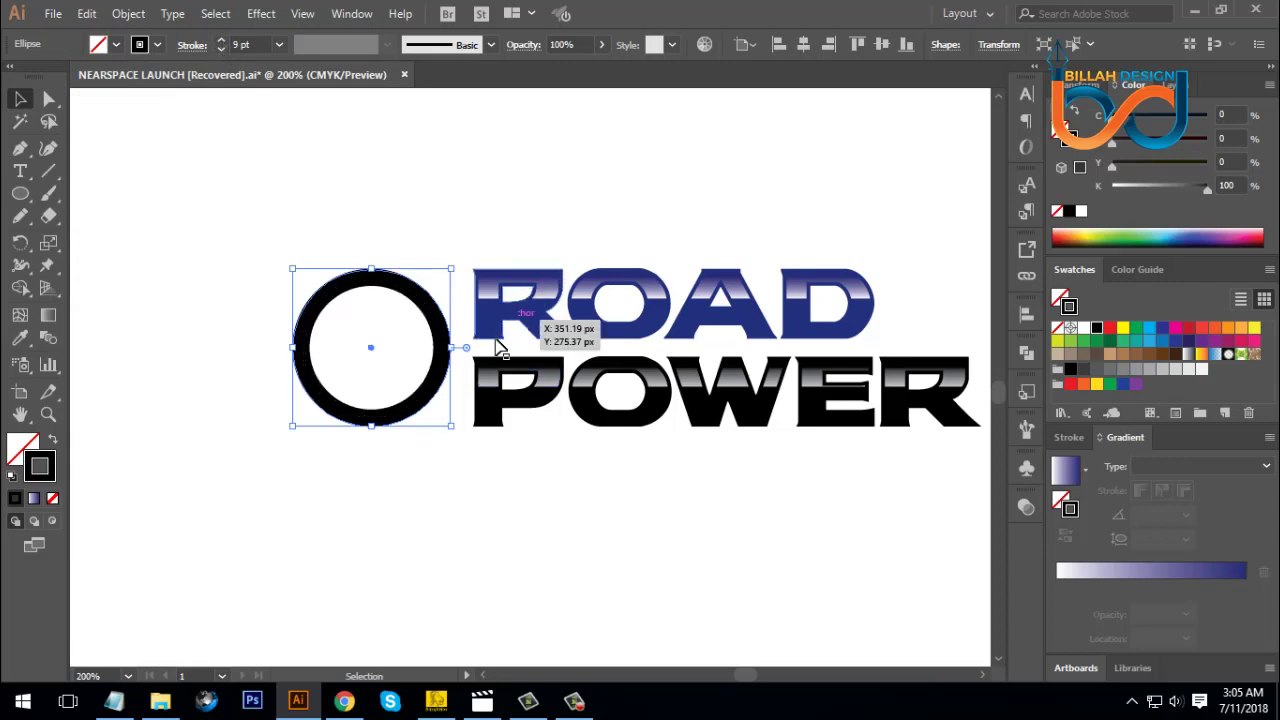
left_click(222, 41)
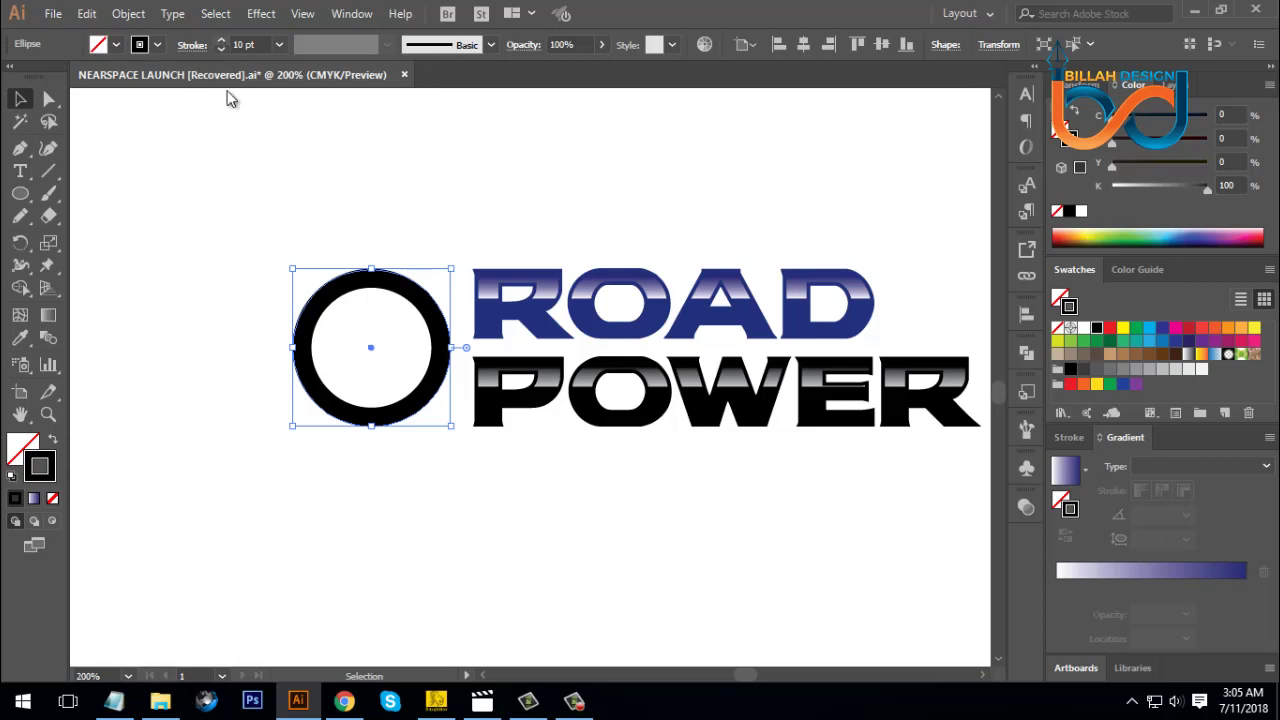
- Expand the circle's appearance to convert its stroke into a filled black ring
left_click(130, 14)
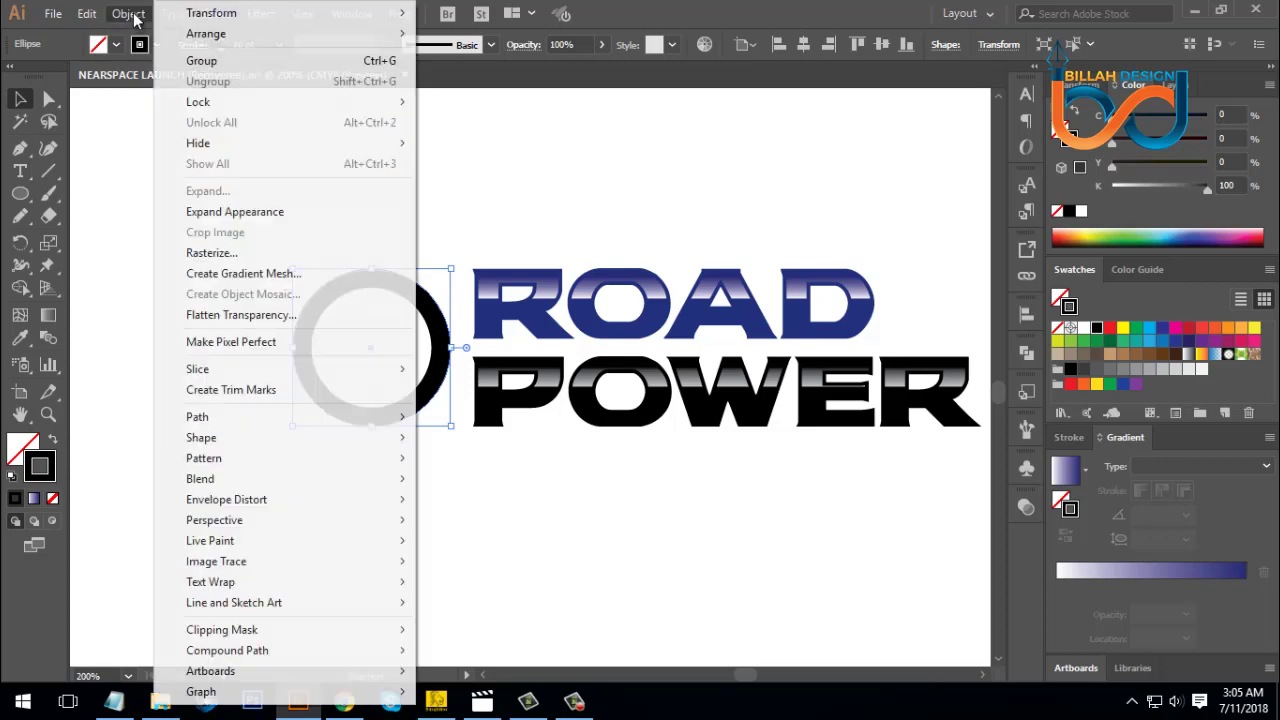
left_click(226, 212)
left_click(594, 531)
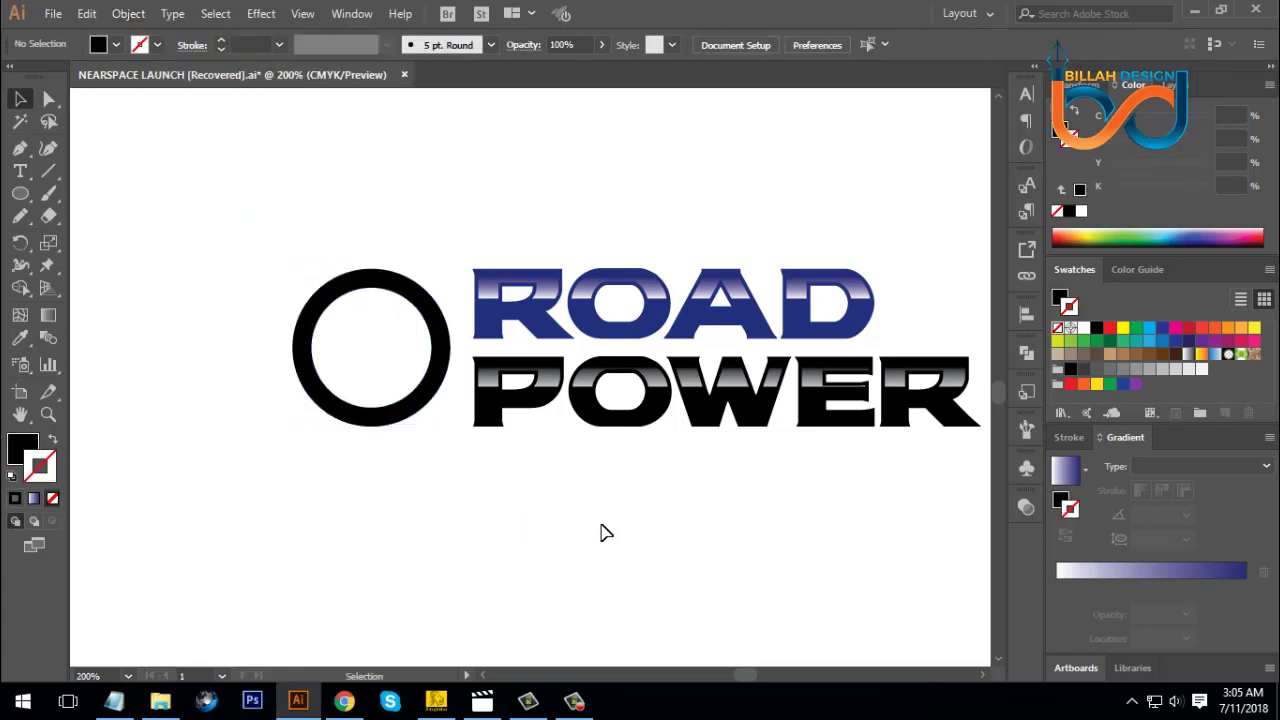
- Draw a narrow vertical black rectangle crossing the upper edge of the ring
left_click_drag(571, 516, 660, 520)
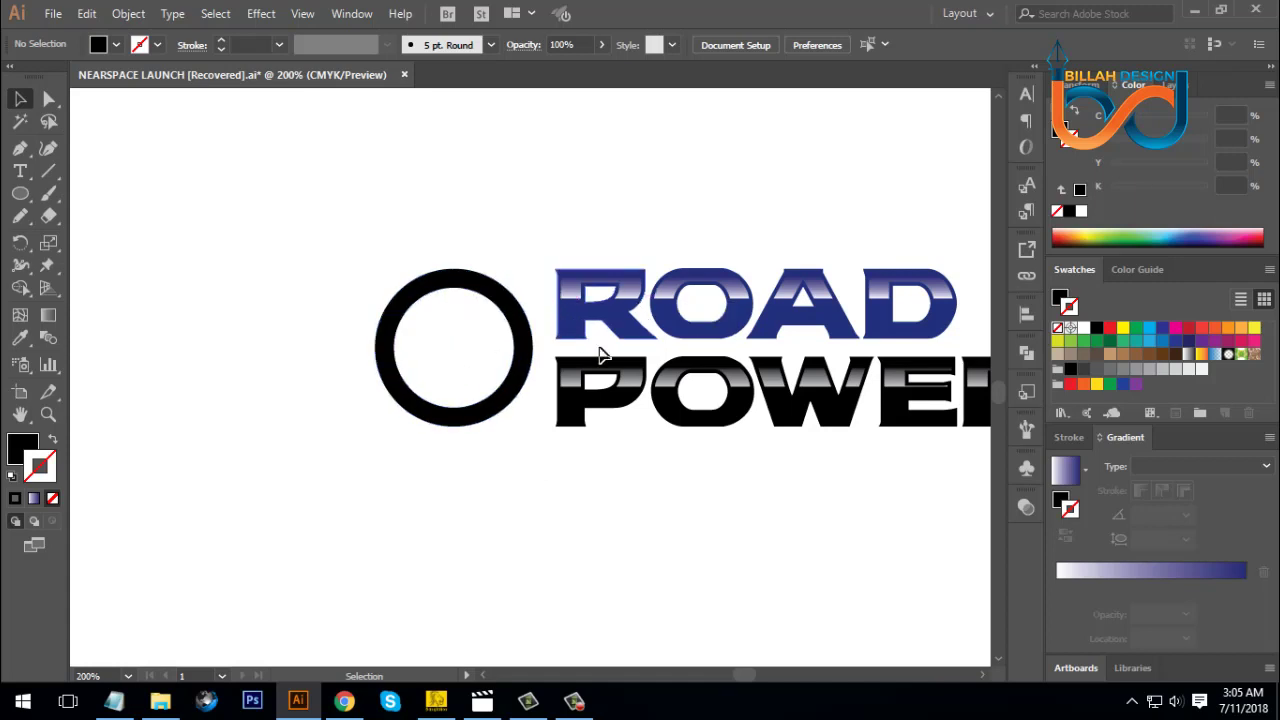
left_click_drag(20, 193, 68, 207)
key("m")
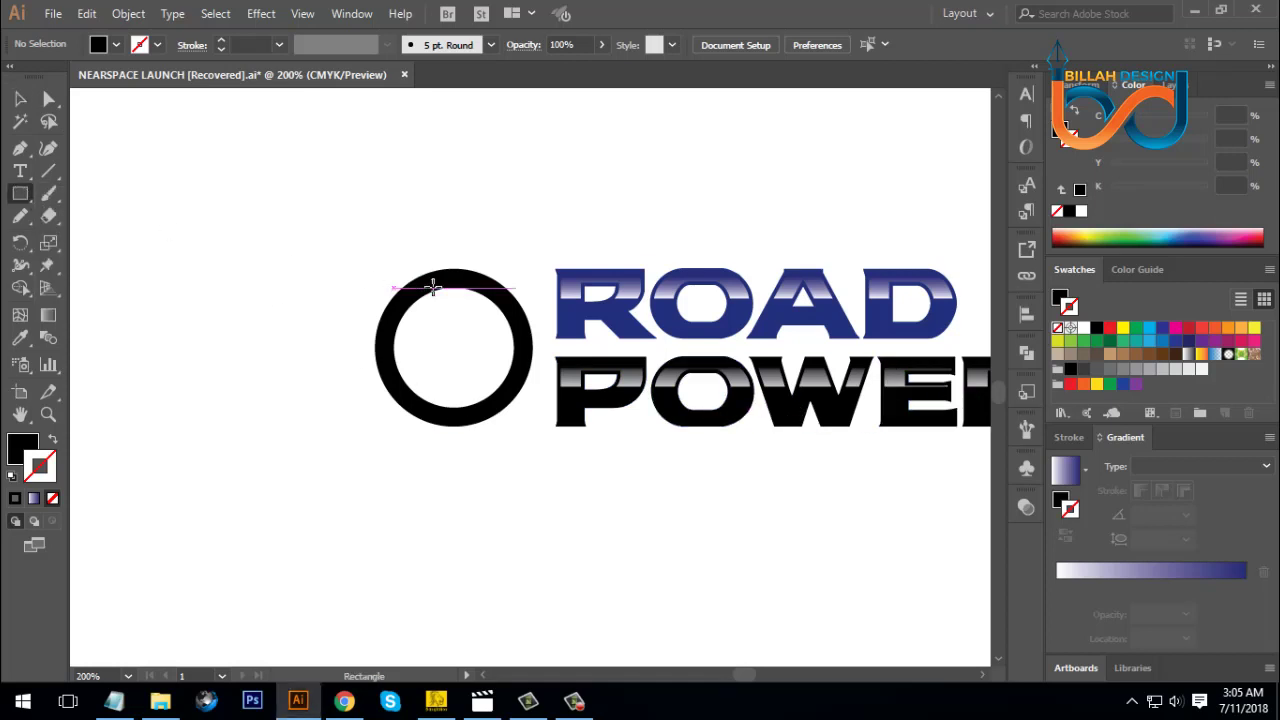
left_click_drag(446, 252, 460, 285)
left_click(24, 101)
left_click(517, 246)
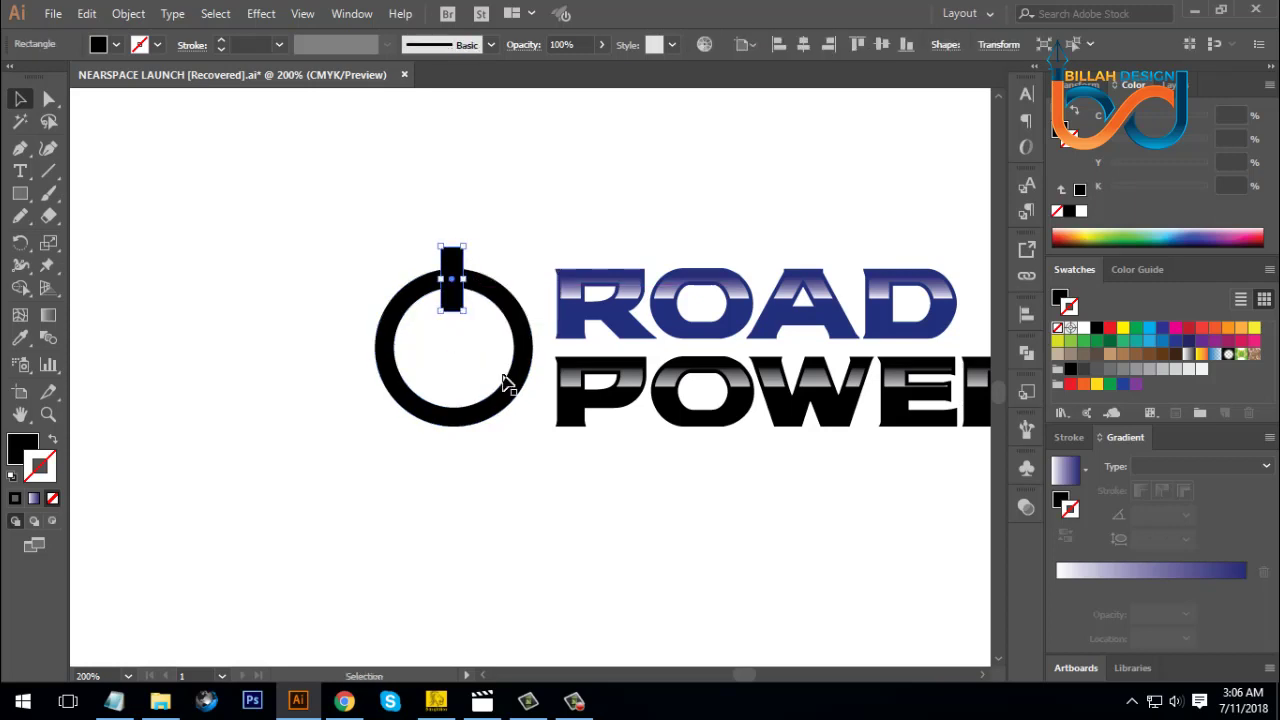
- Centre the rectangle horizontally on the ring, using the ring as the key object
left_click(577, 492)
left_click_drag(369, 210, 518, 458)
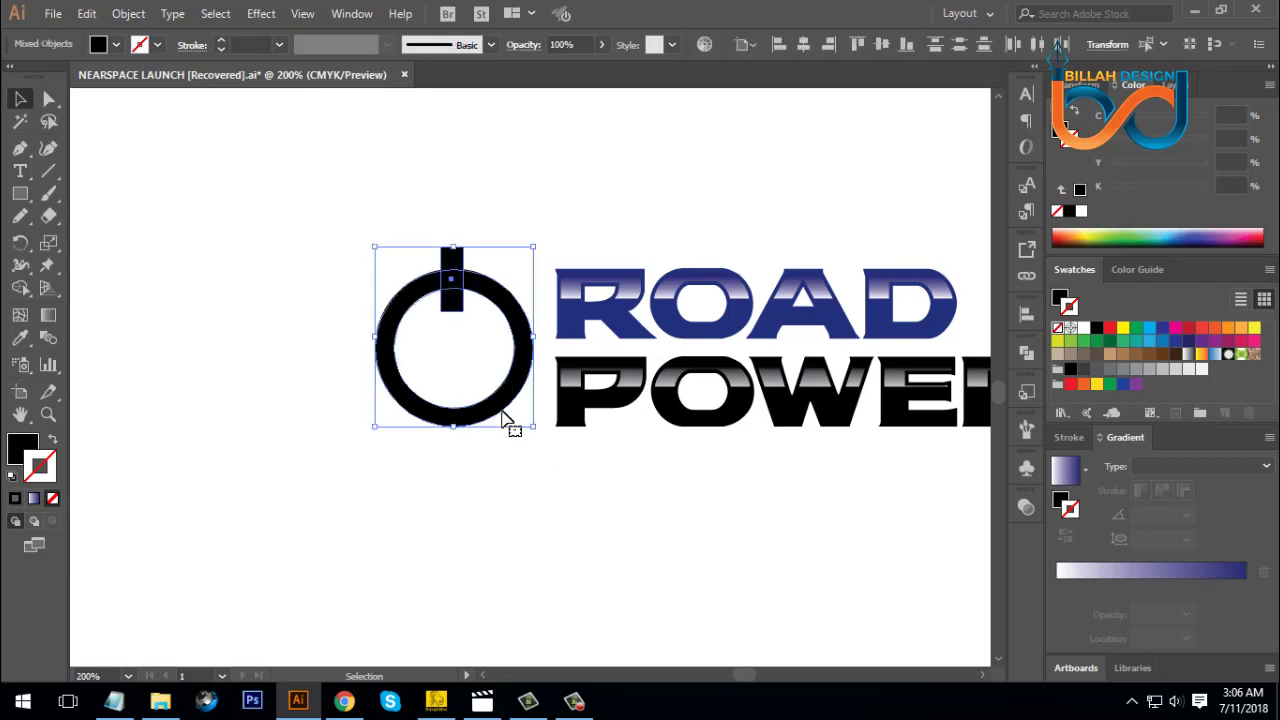
left_click(503, 408)
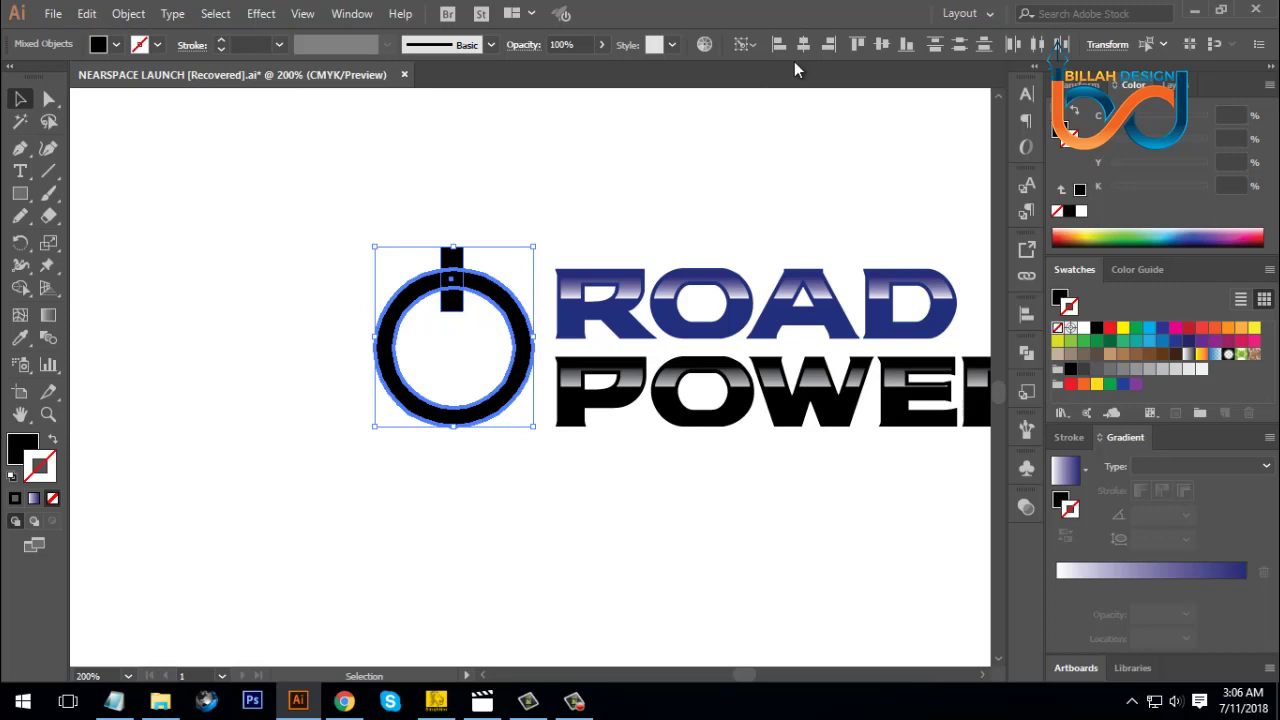
left_click(586, 182)
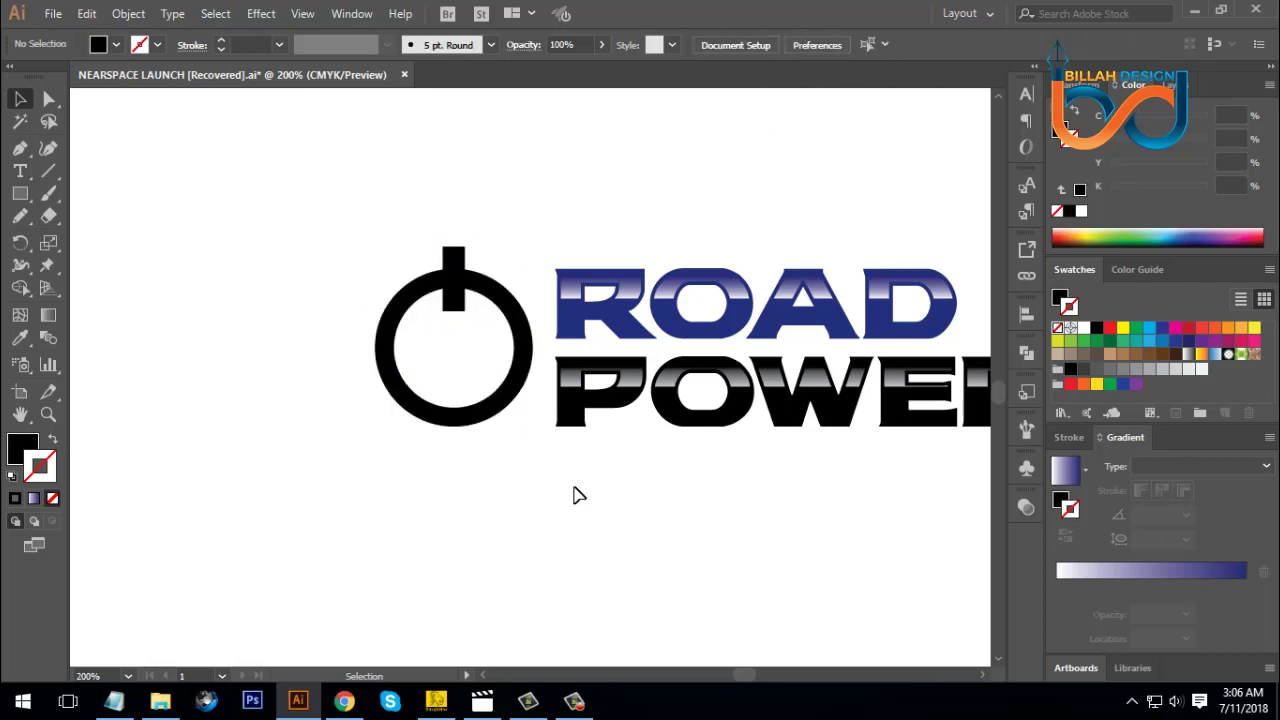
- Offset the rectangle's path outward by about 5 px with miter joins
left_click(458, 263)
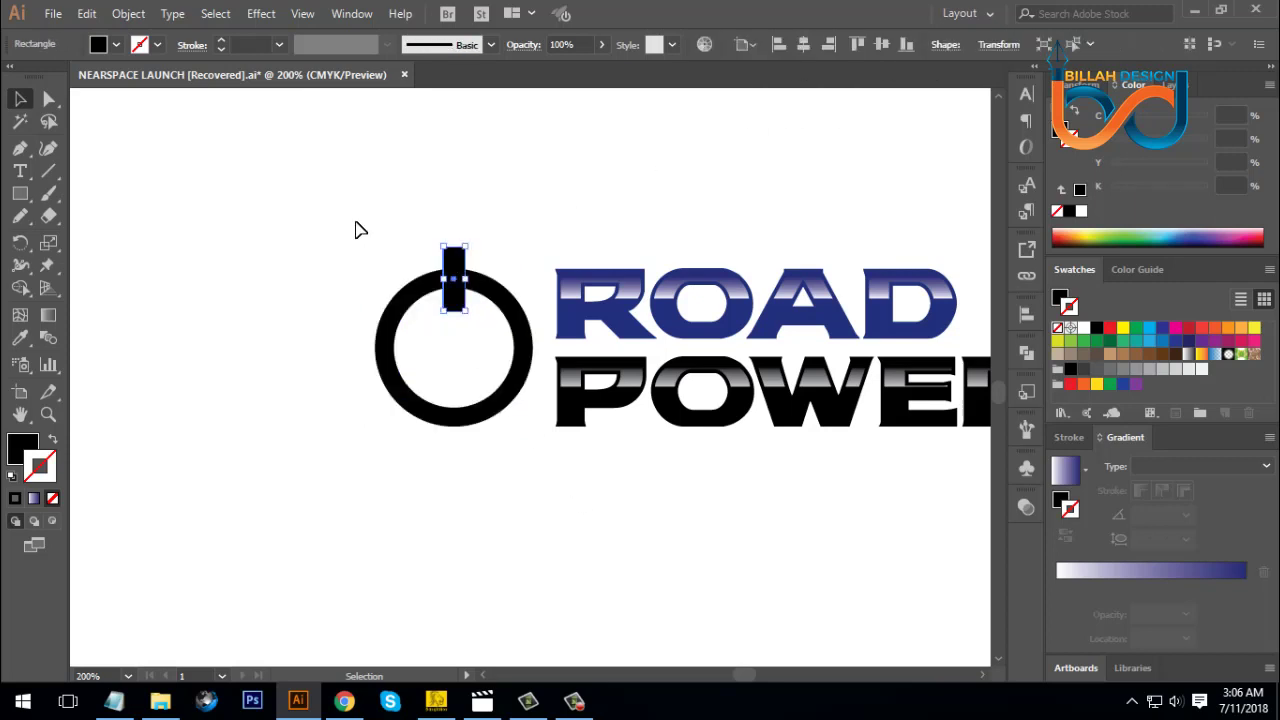
left_click(128, 13)
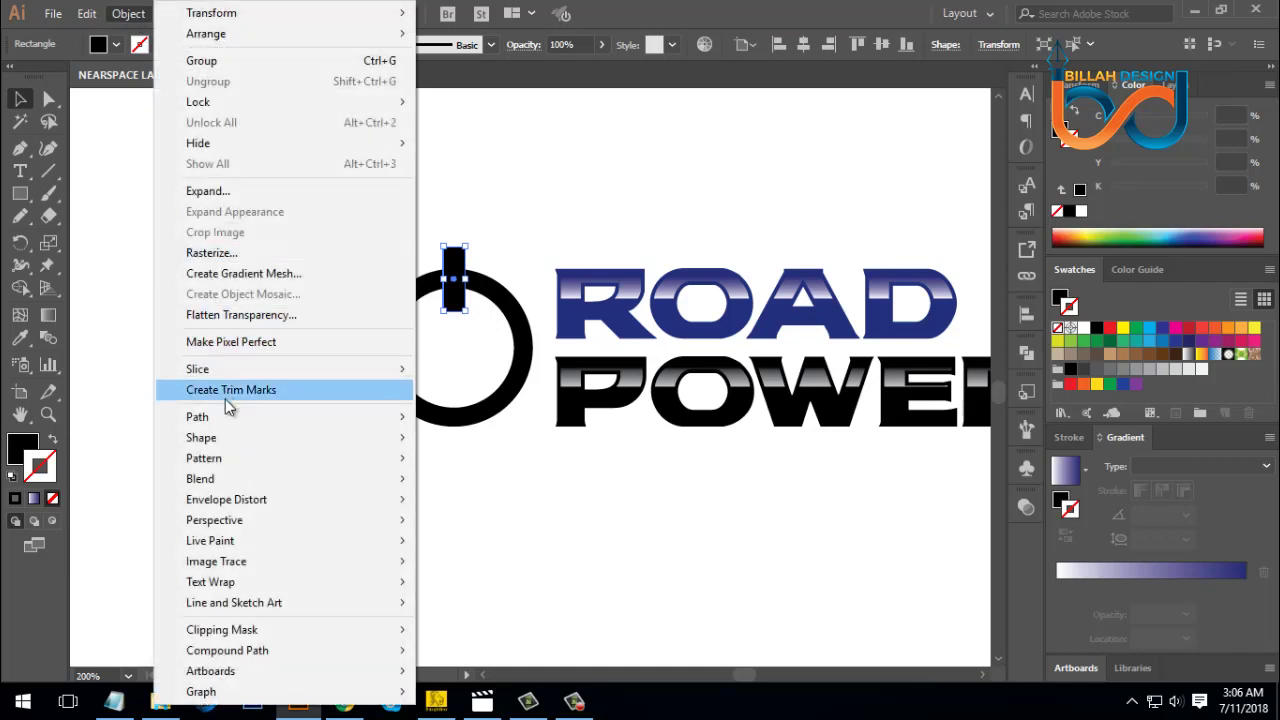
mouse_move(226, 424)
left_click(460, 486)
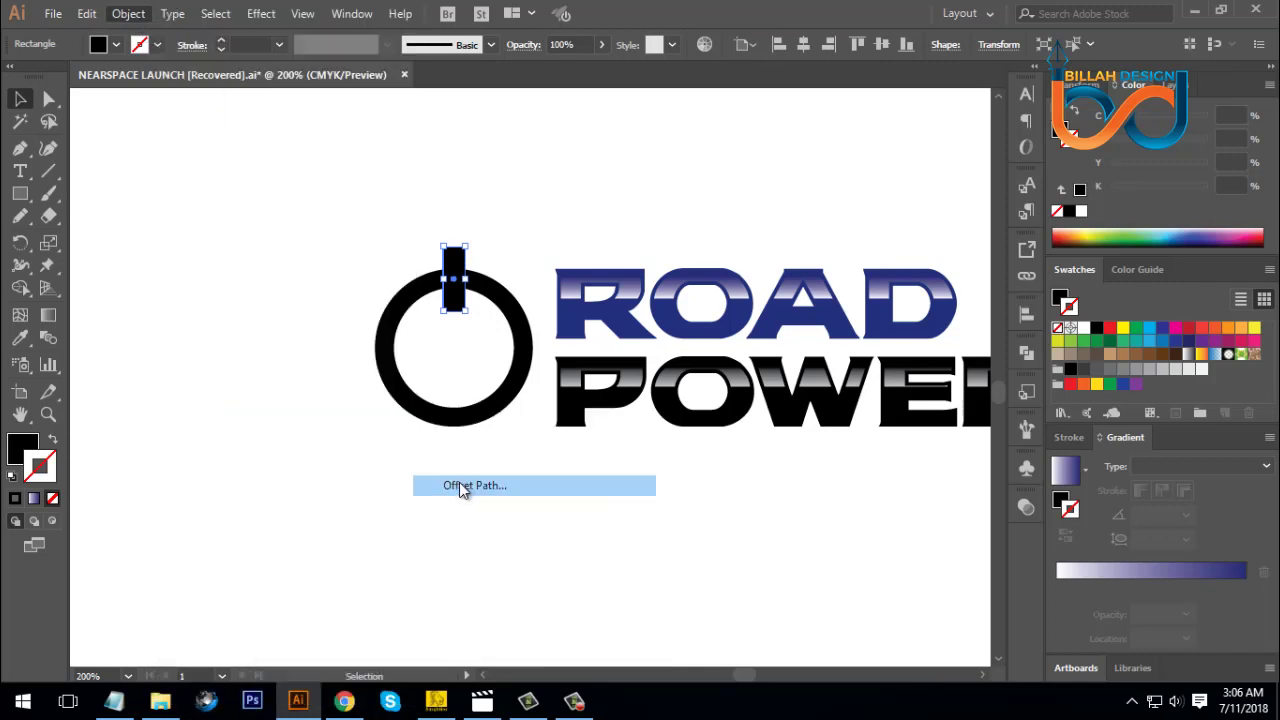
left_click(868, 313)
triple_click(937, 213)
type("1")
key("Up")
key("Up")
key("Up")
key("Up")
key("Up")
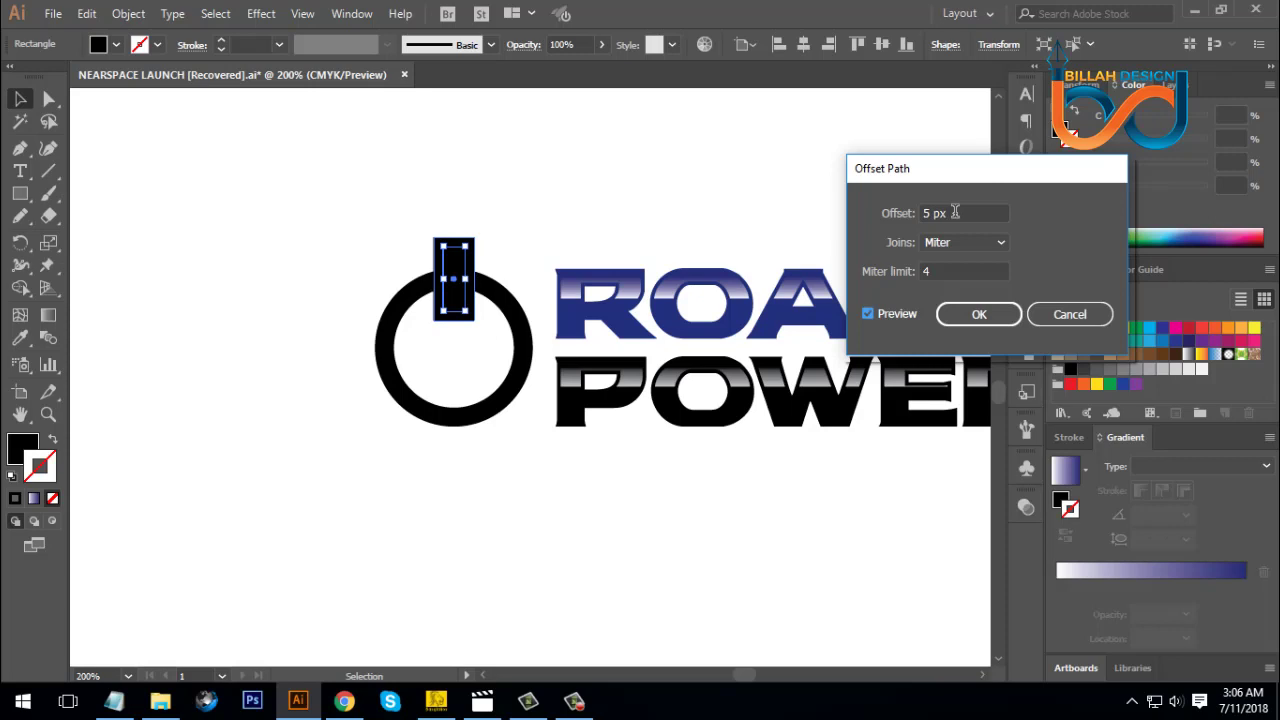
left_click(964, 323)
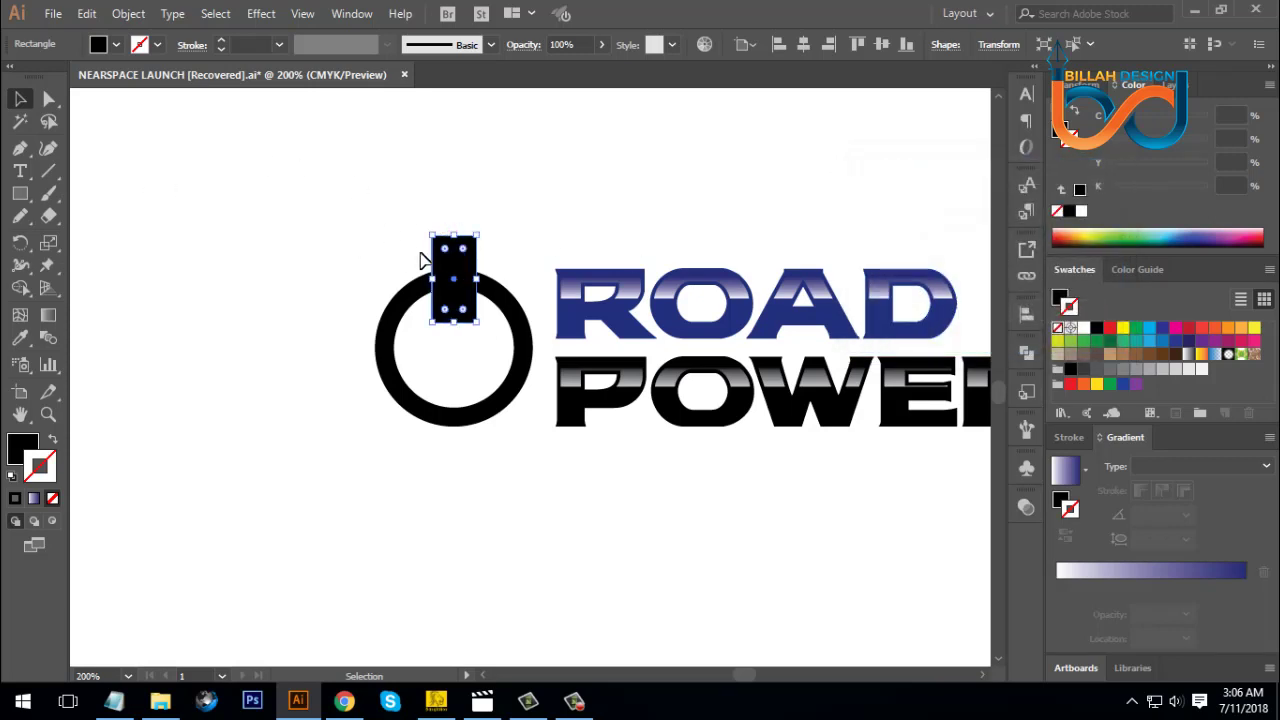
- Subtract the larger offset rectangle from the ring with Minus Front to leave gaps around the bar
left_click(417, 414, "shift")
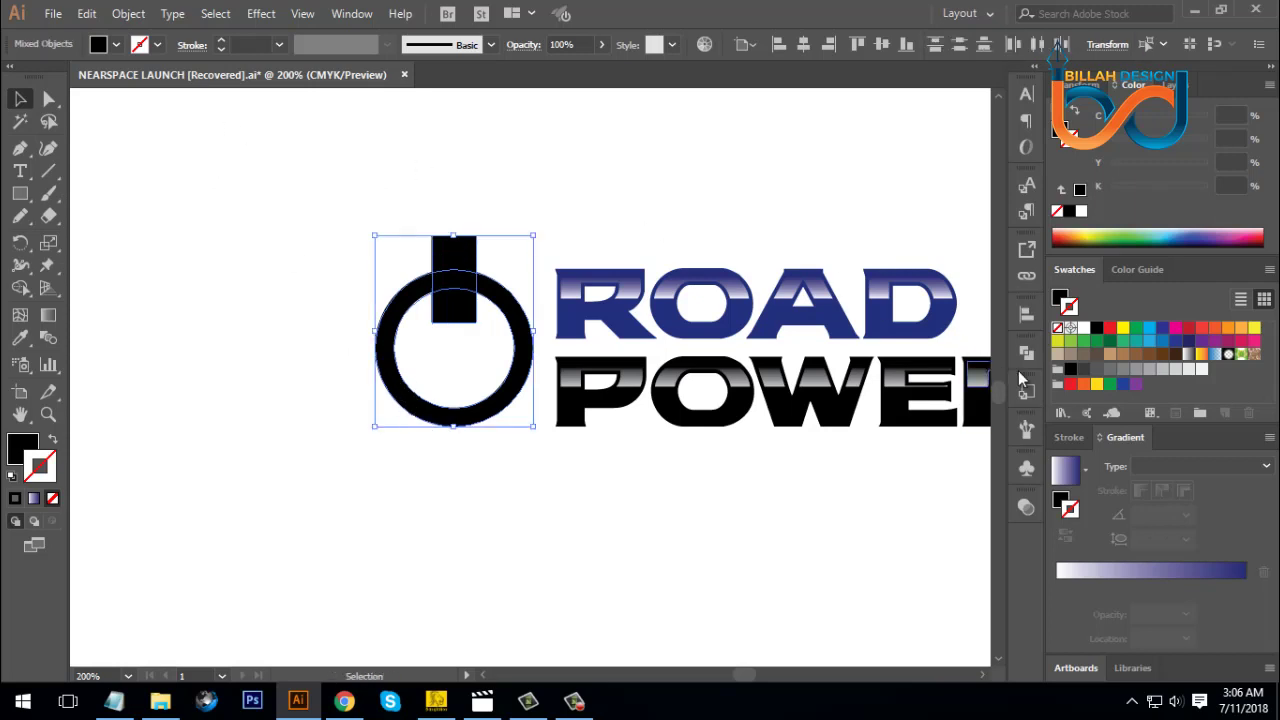
left_click(1026, 352)
left_click(848, 396)
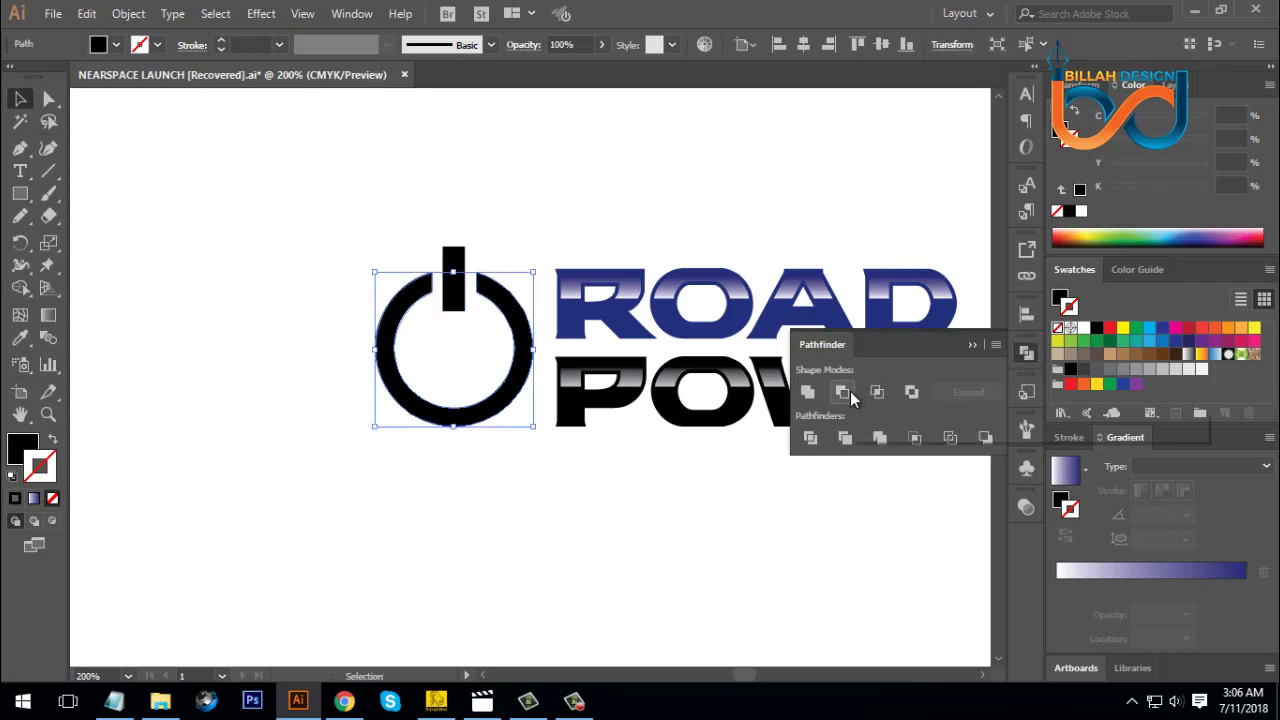
left_click(1026, 356)
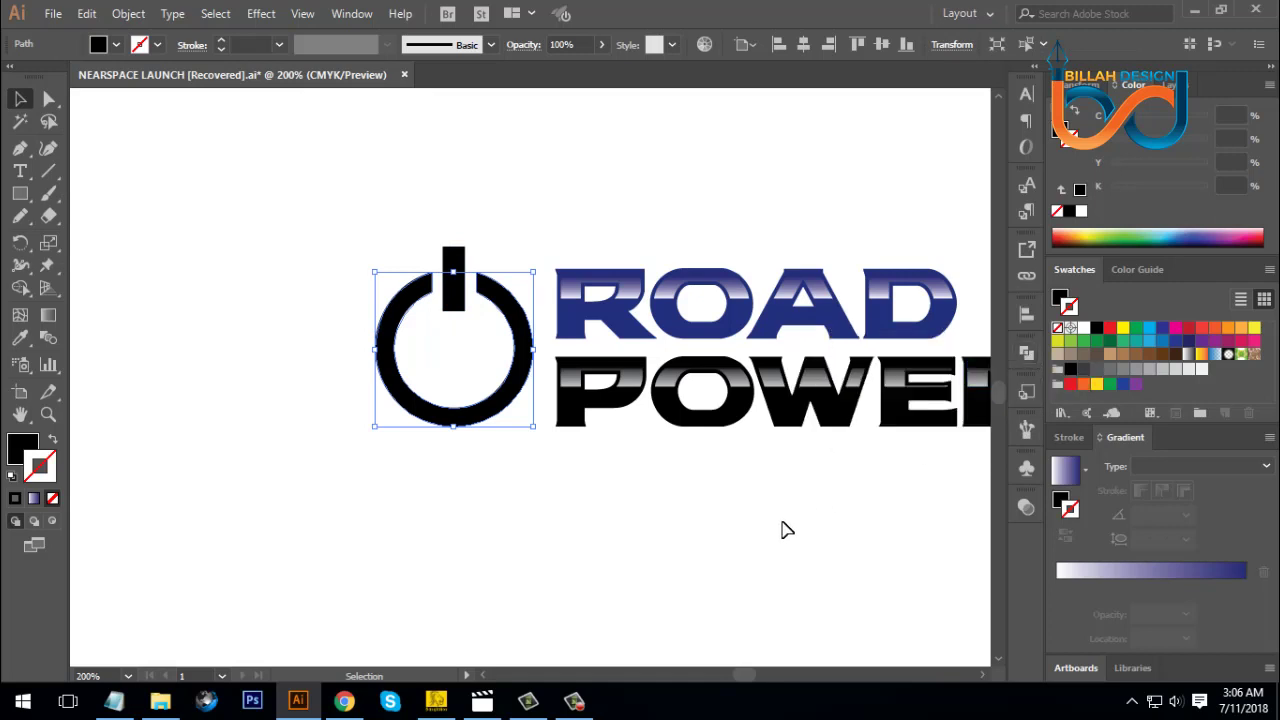
left_click(708, 536)
- Fully round all corners of the power symbol's vertical bar
scroll(534, 434, "up", 2)
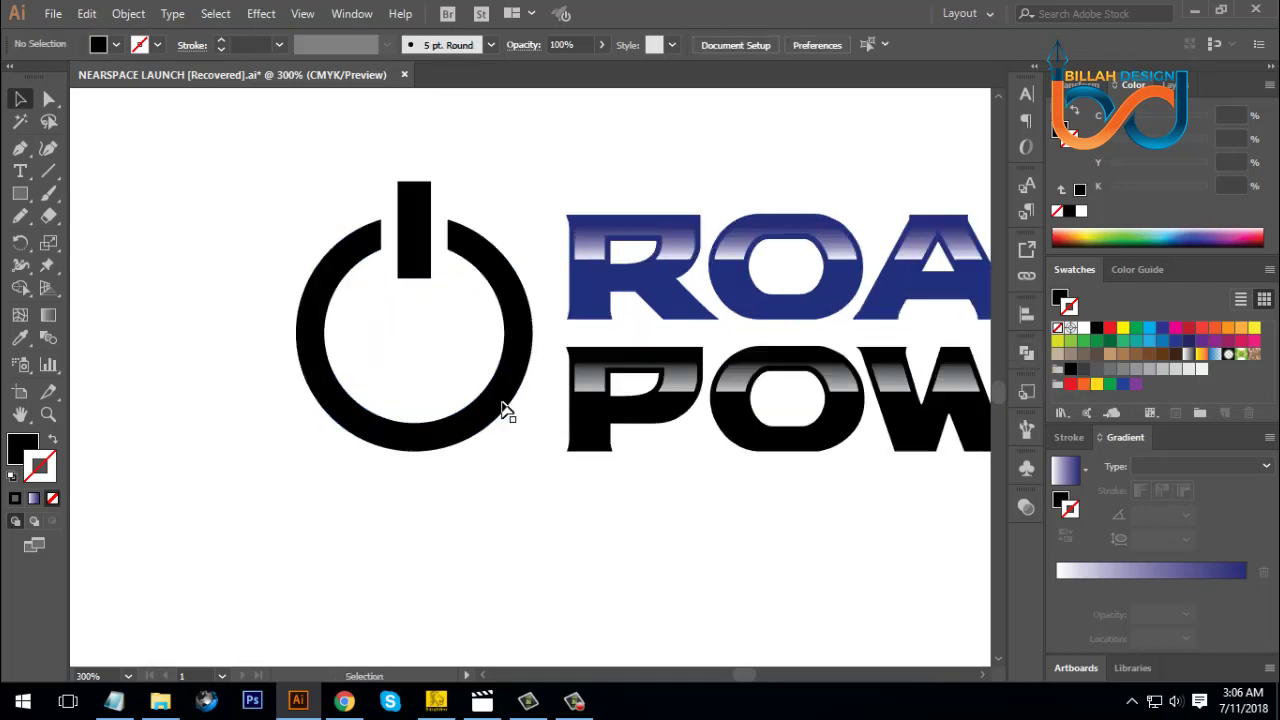
left_click(48, 99)
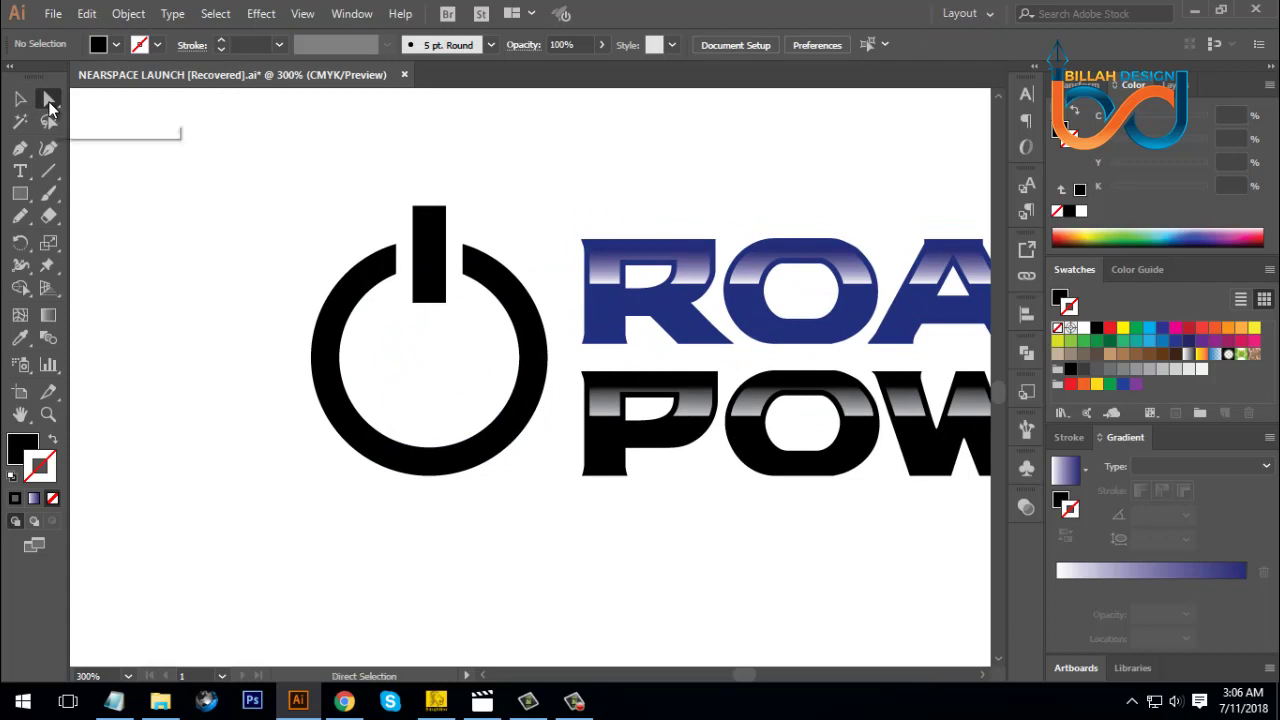
left_click(440, 247)
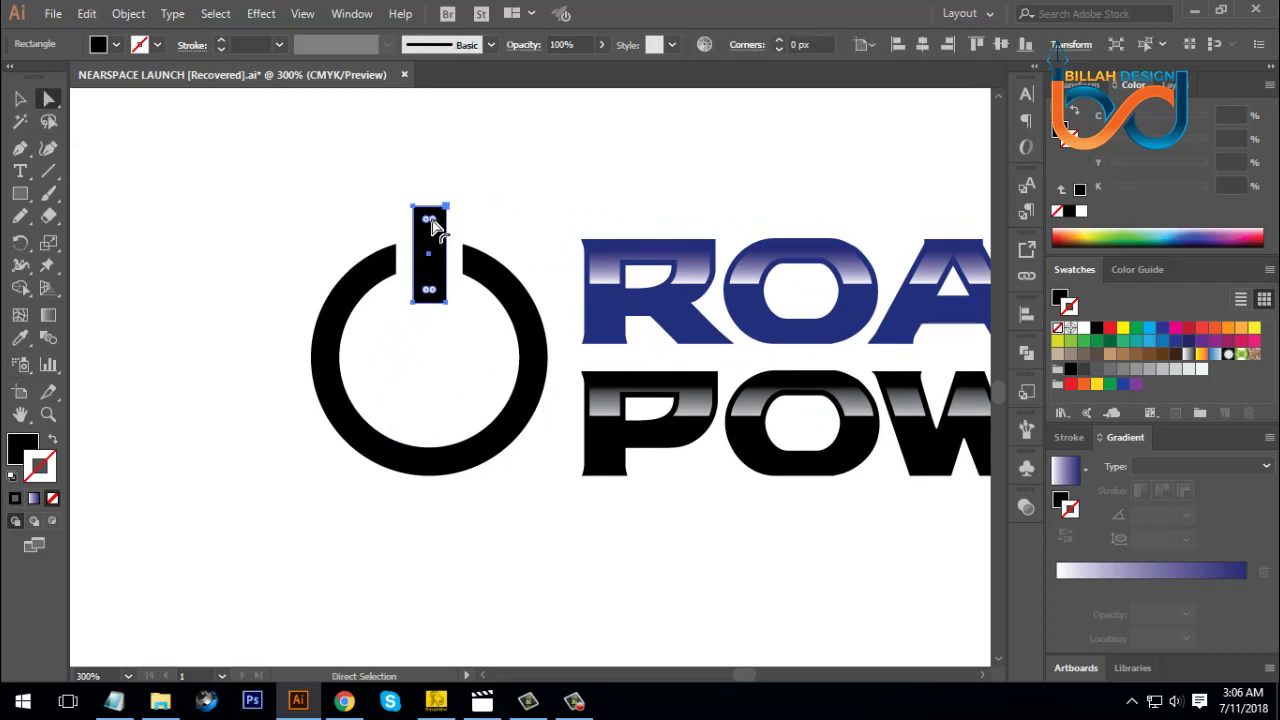
left_click_drag(432, 230, 429, 243)
left_click(494, 234)
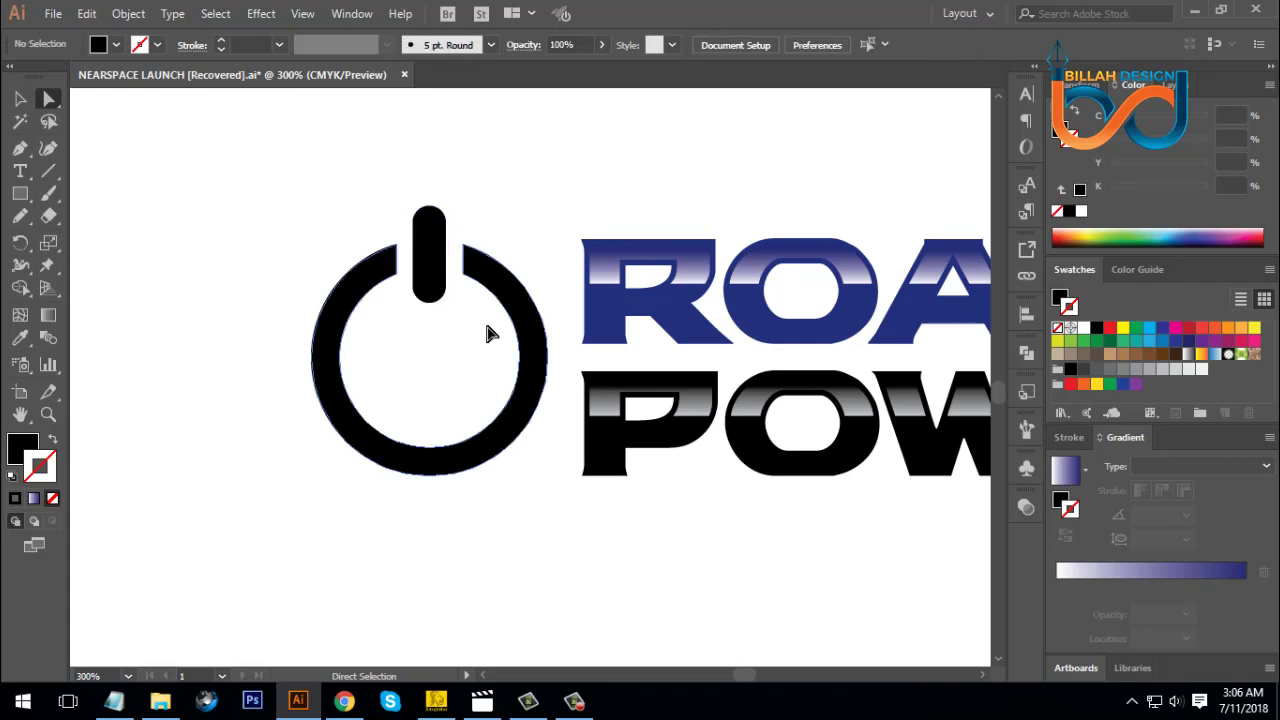
- Draw a tall, narrow black rectangle in the empty area left of the power symbol
scroll(461, 349, "down", 1)
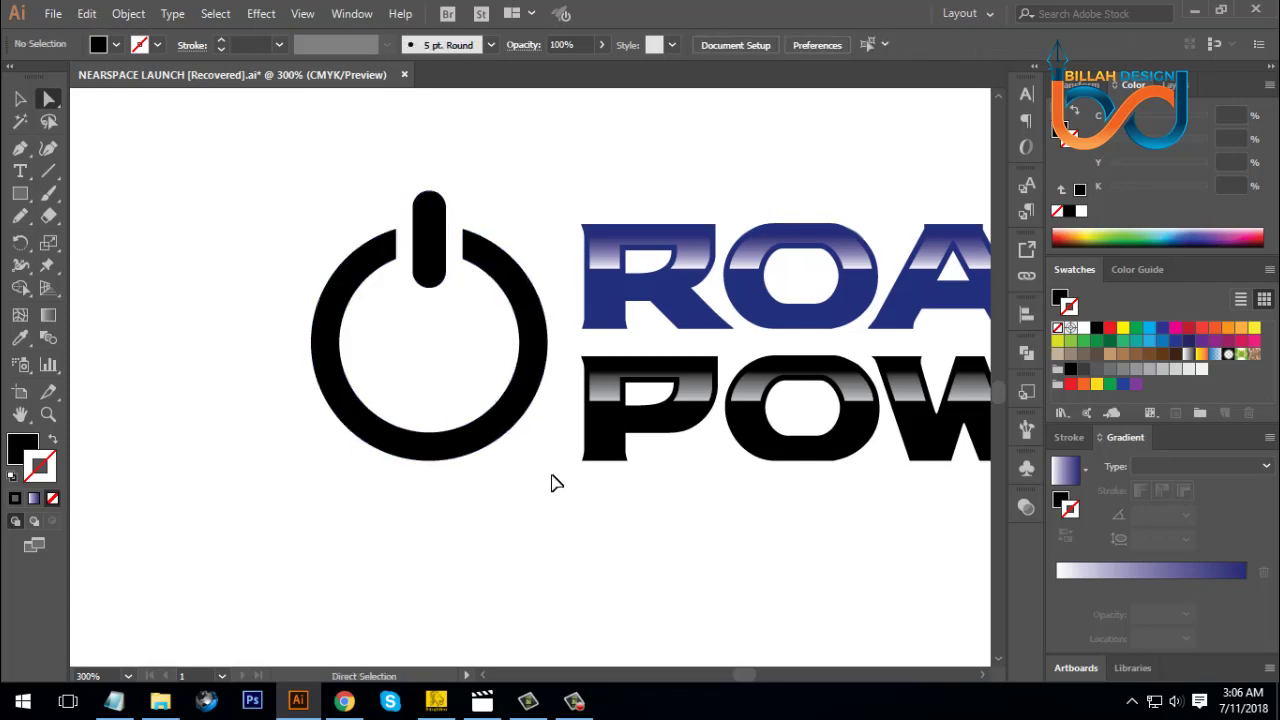
key("ctrl+minus")
key("ctrl+minus")
left_click_drag(631, 467, 595, 471)
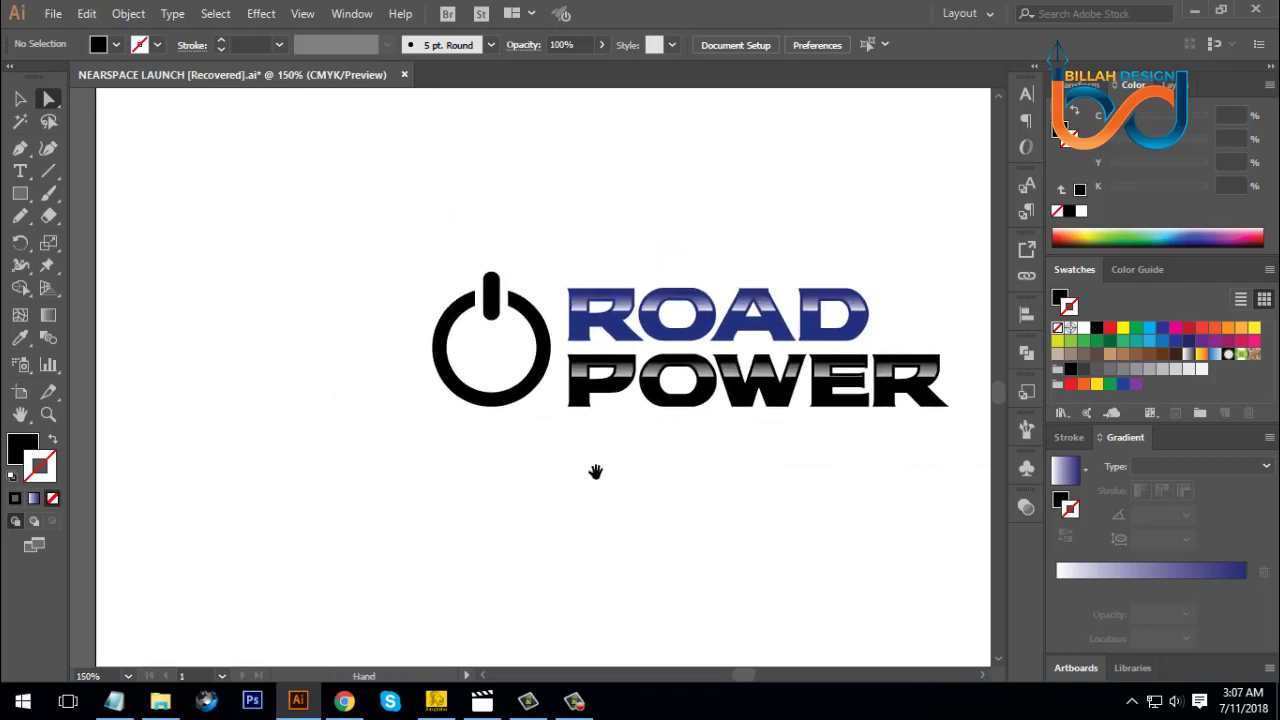
left_click(20, 193)
left_click_drag(284, 241, 300, 389)
key("v")
left_click(271, 471)
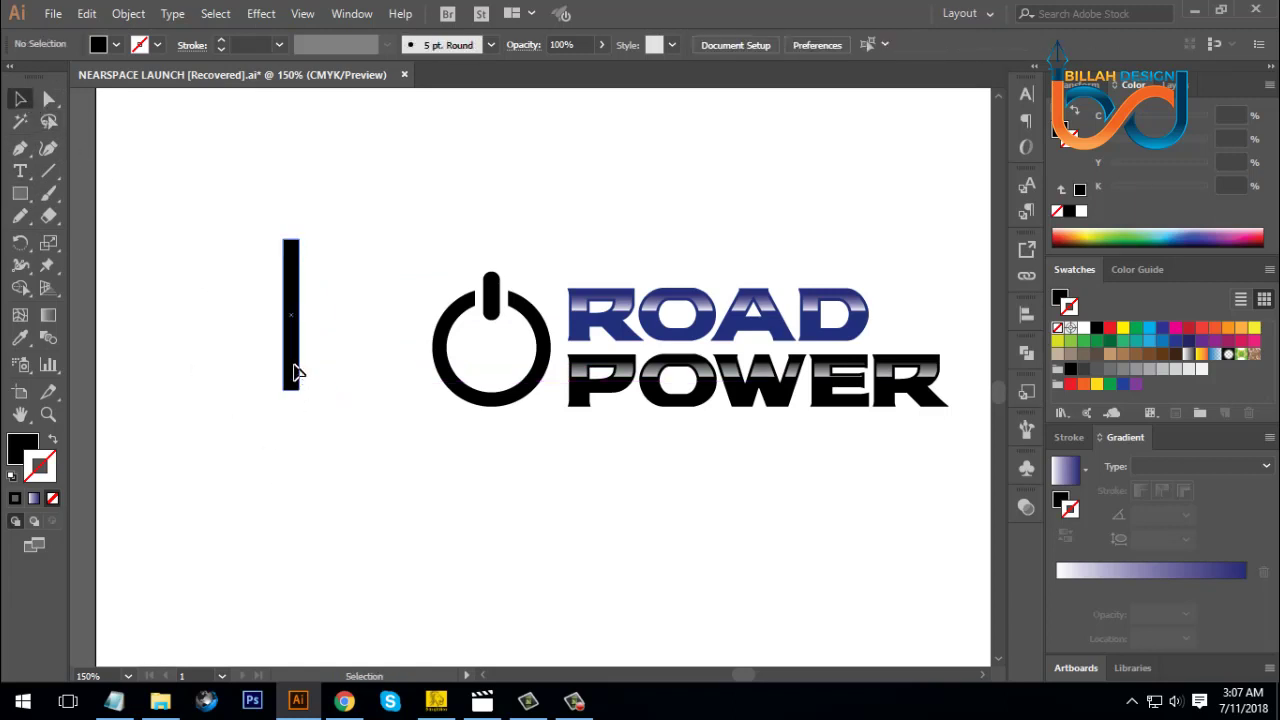
- Duplicate the tall rectangle twice to the right, each copy about 19 px apart, to form three parallel stripes
left_click_drag(299, 367, 324, 372)
key("shift+alt")
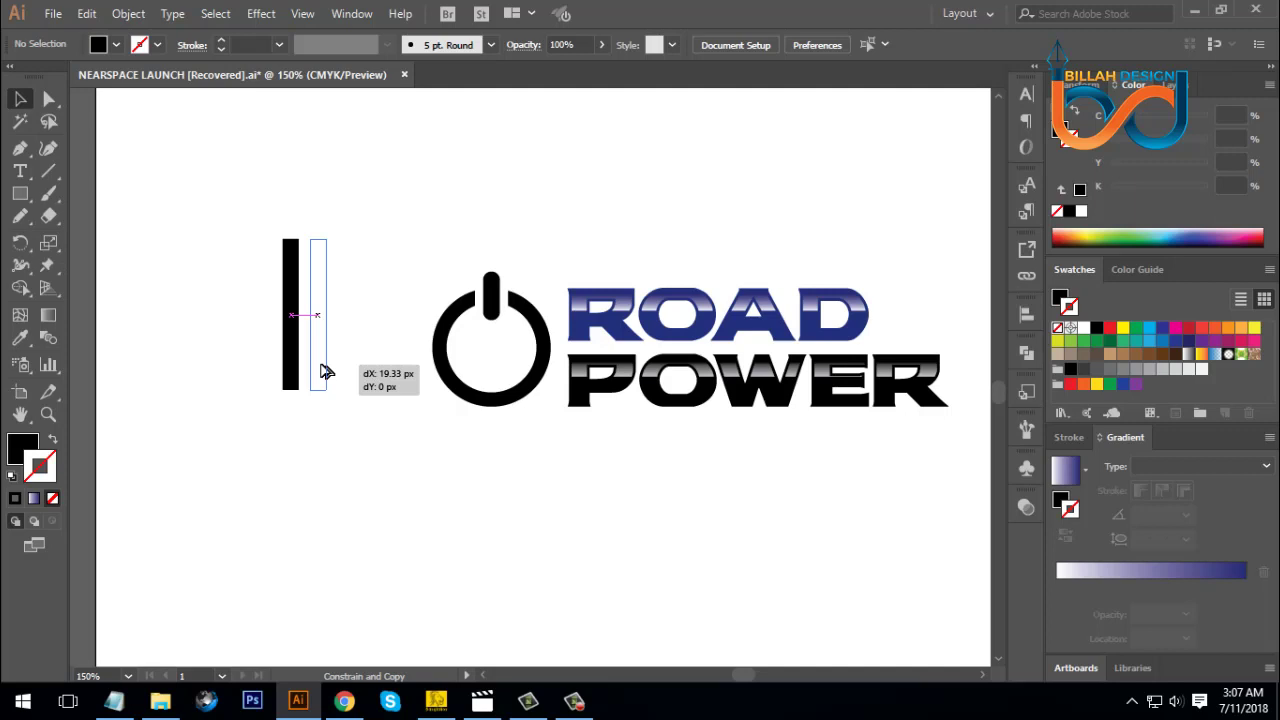
left_click_drag(324, 372, 324, 372)
left_click(408, 478)
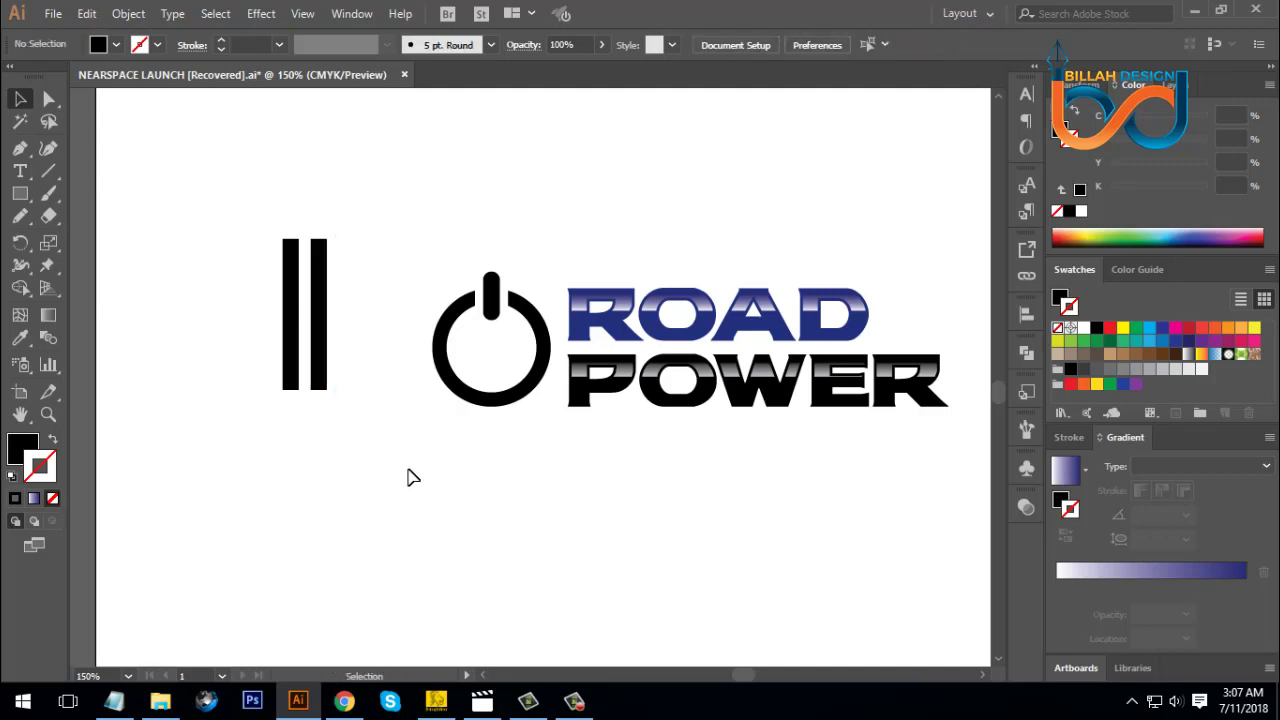
left_click_drag(329, 374, 352, 378)
left_click(403, 472)
- Apply Perspective Distort to the three stripes, widening their base and narrowing their top into a receding road
left_click_drag(246, 222, 395, 461)
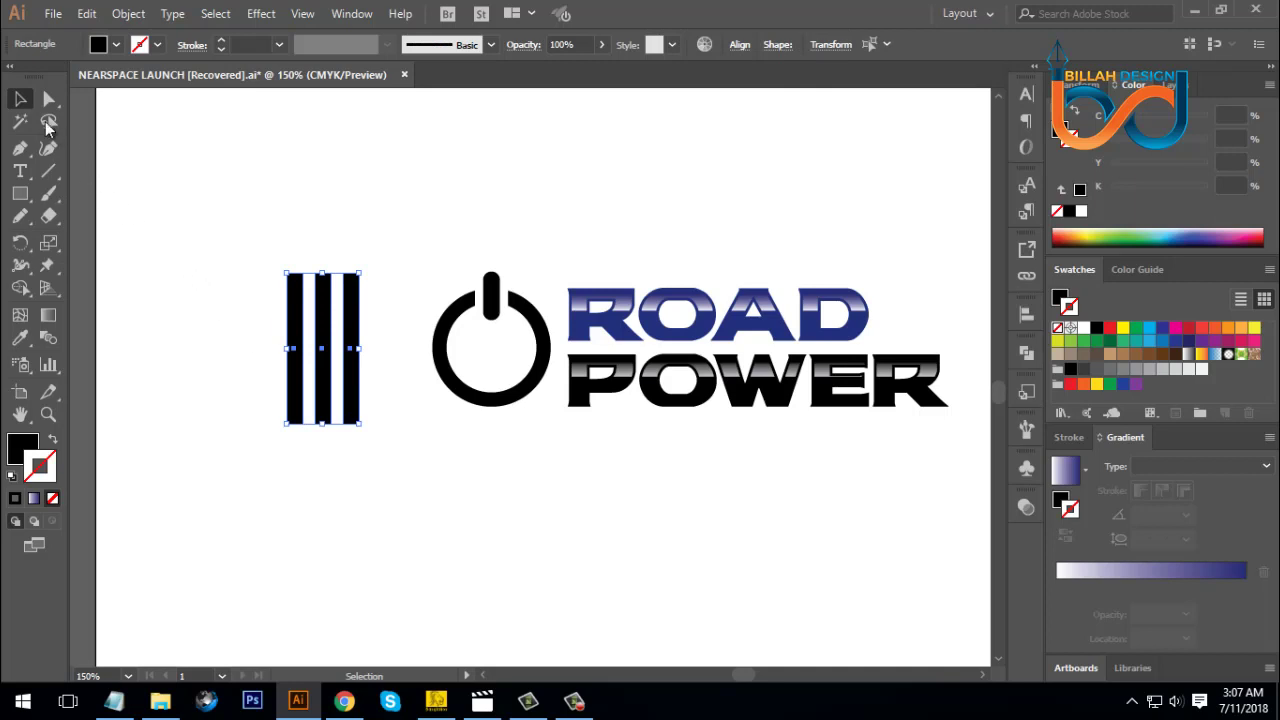
left_click_drag(56, 269, 148, 290)
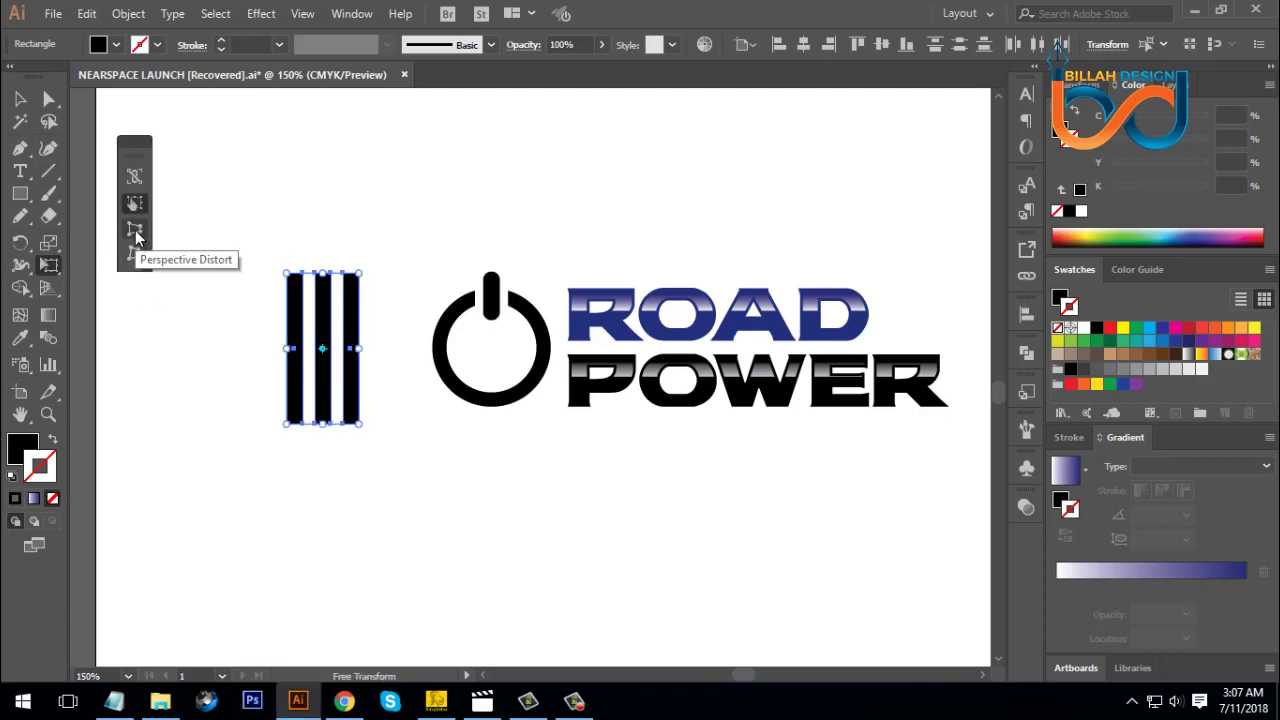
left_click(135, 231)
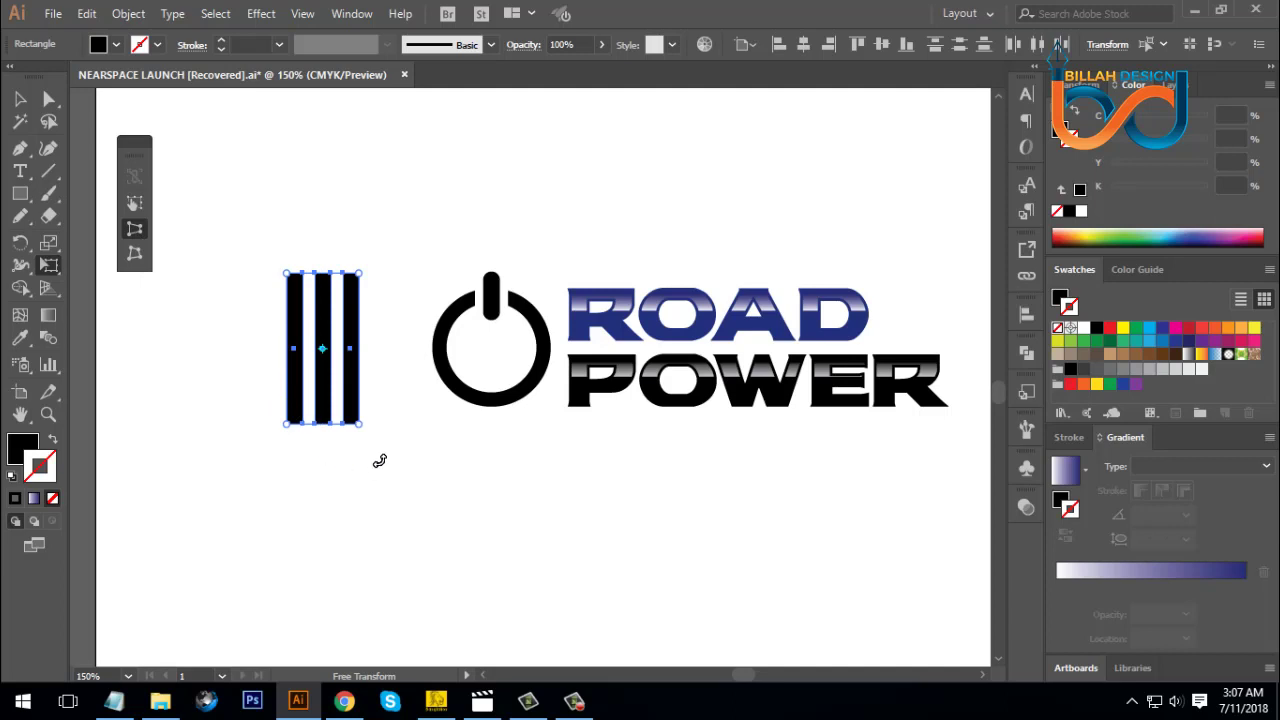
left_click_drag(361, 424, 432, 424)
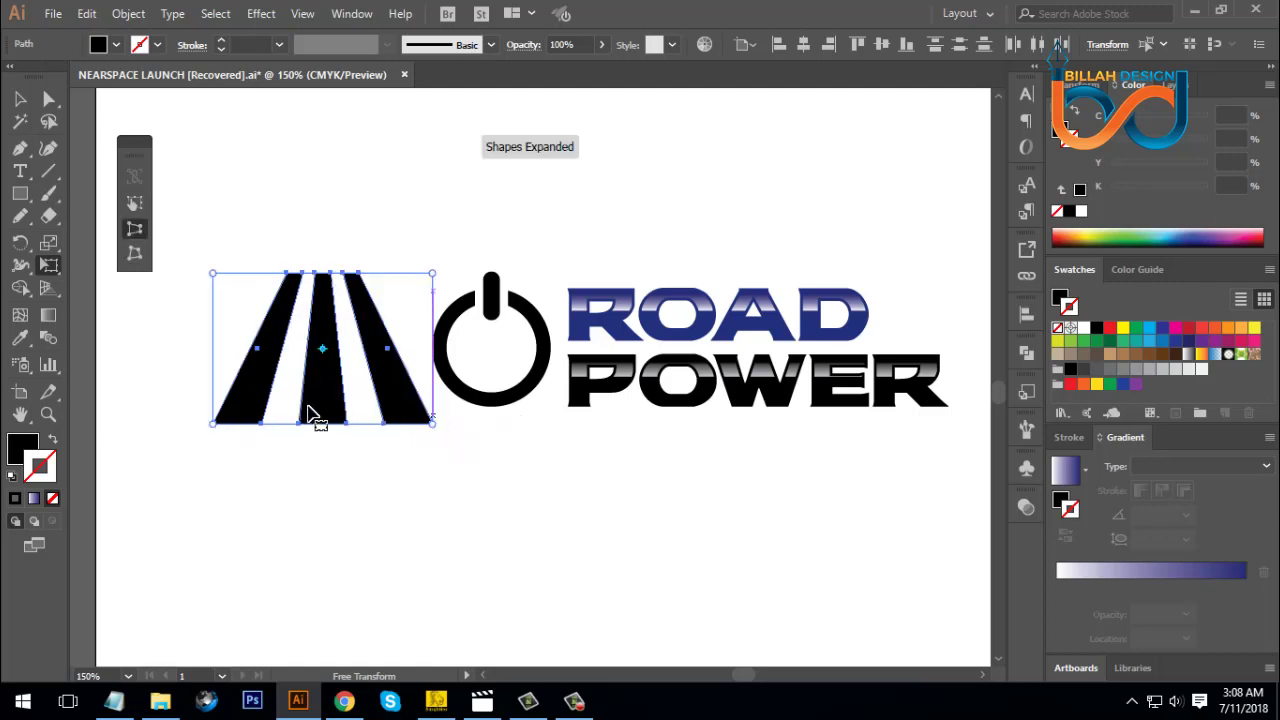
left_click_drag(432, 273, 330, 277)
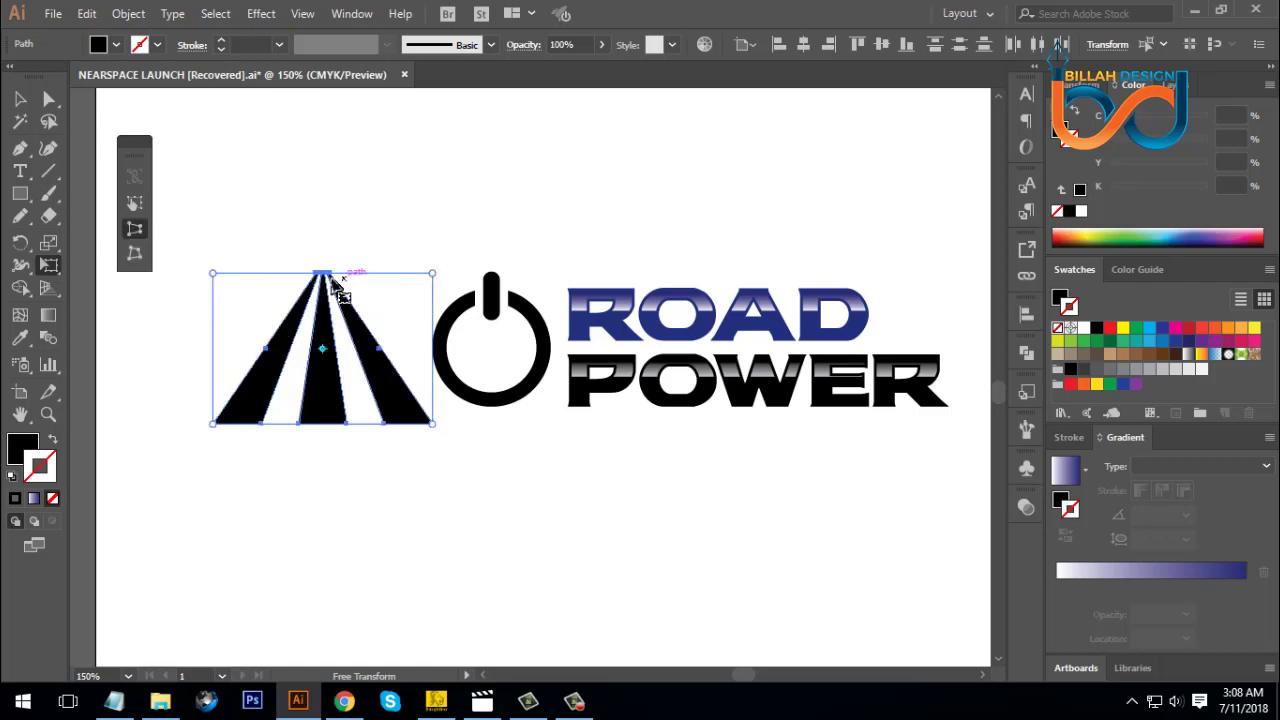
key("v")
left_click(323, 206)
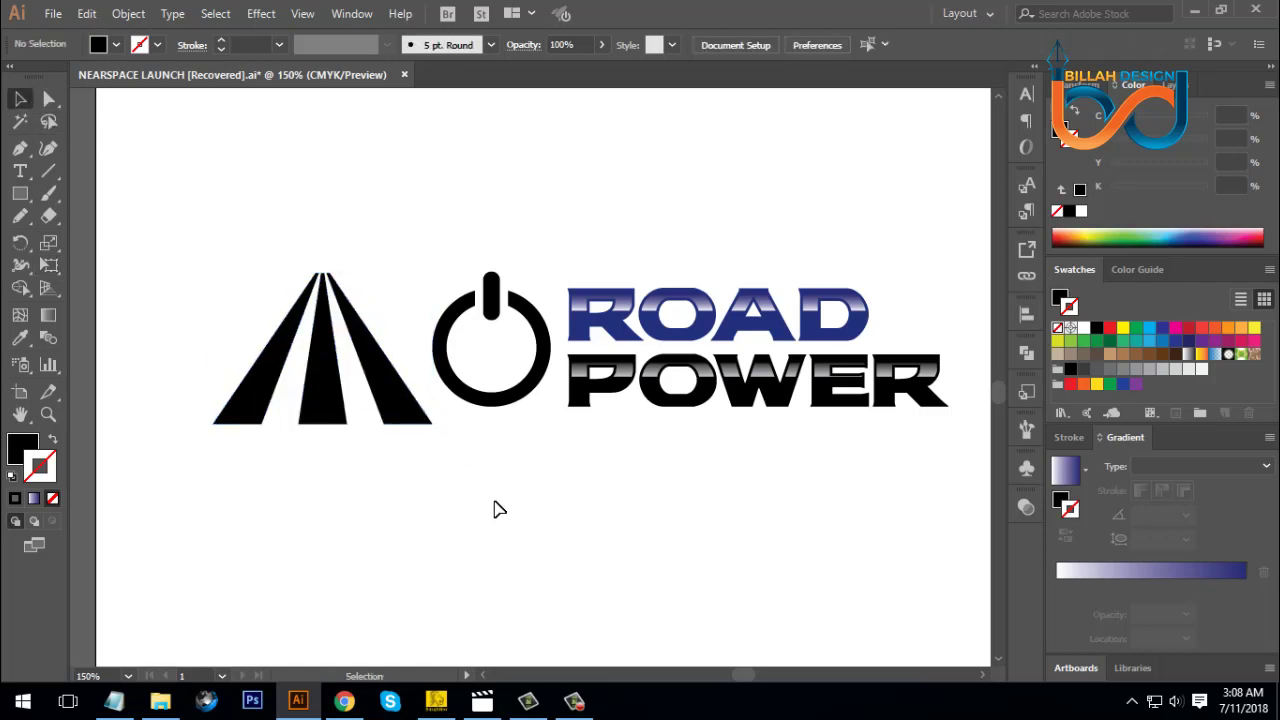
- Narrow the base of the middle road stripe by nudging both of its bottom corner points inward
left_click_drag(443, 489, 471, 476)
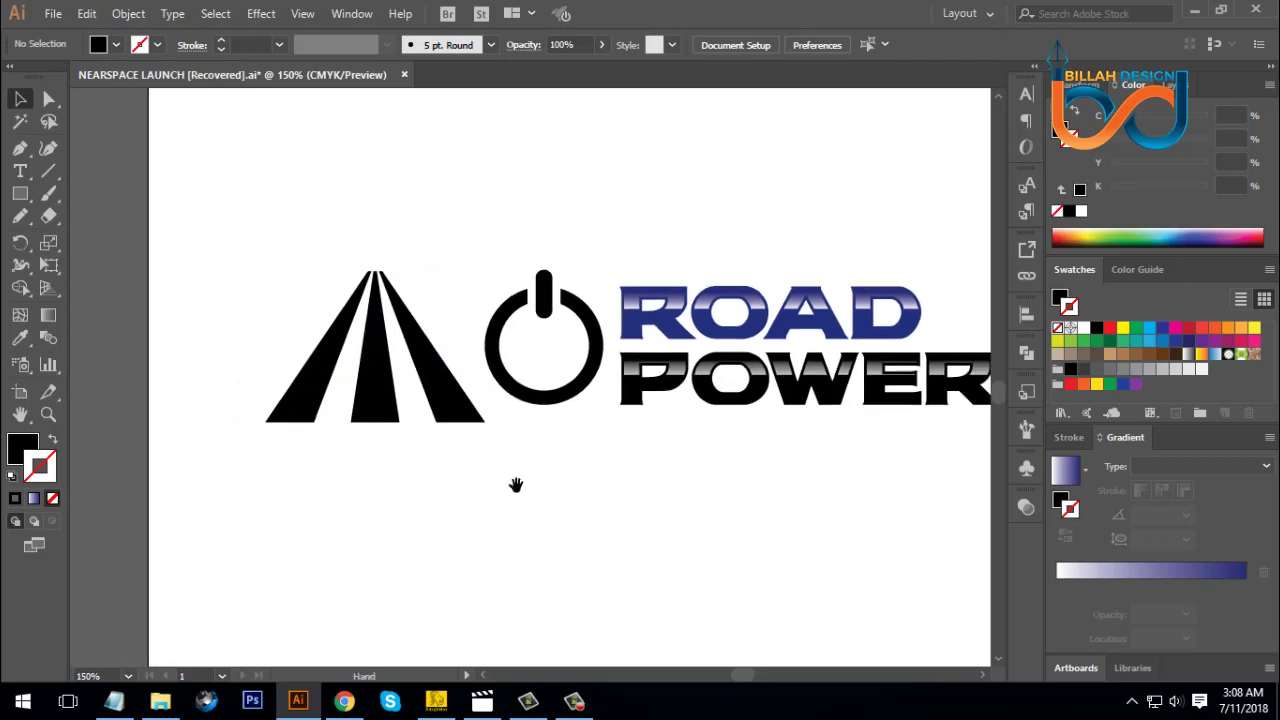
left_click_drag(274, 263, 449, 437)
left_click(410, 449)
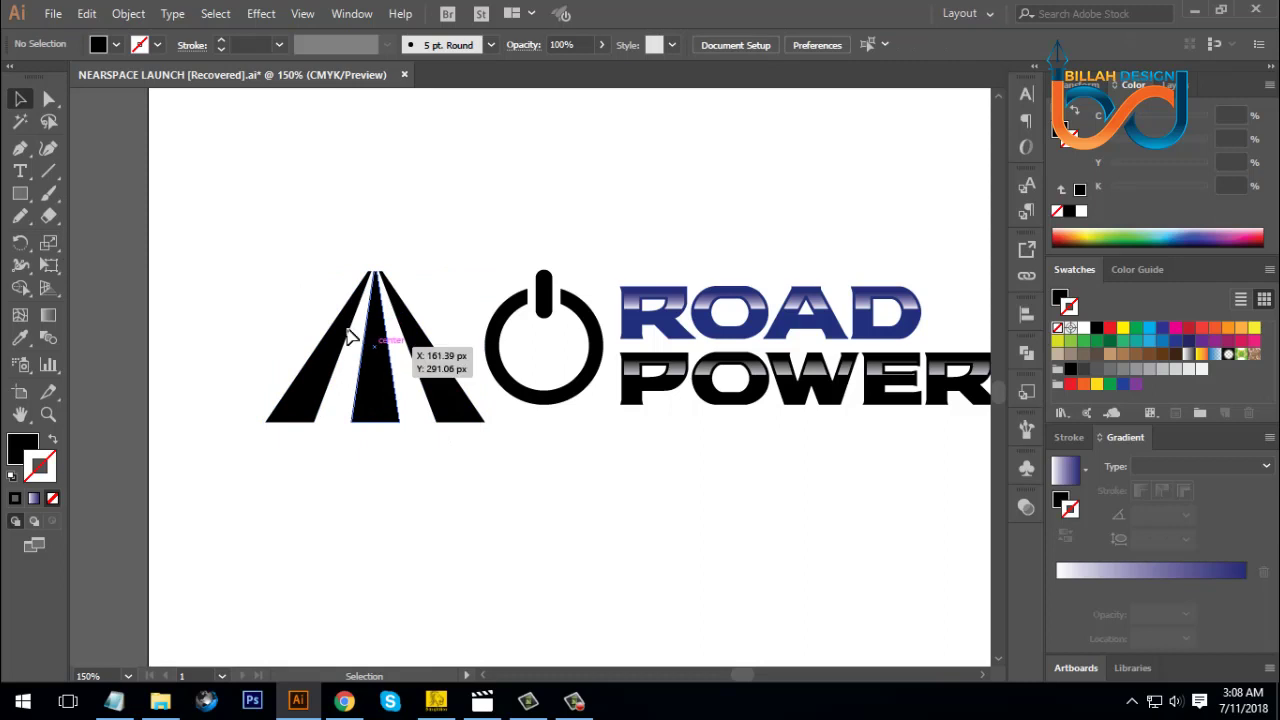
left_click(50, 101)
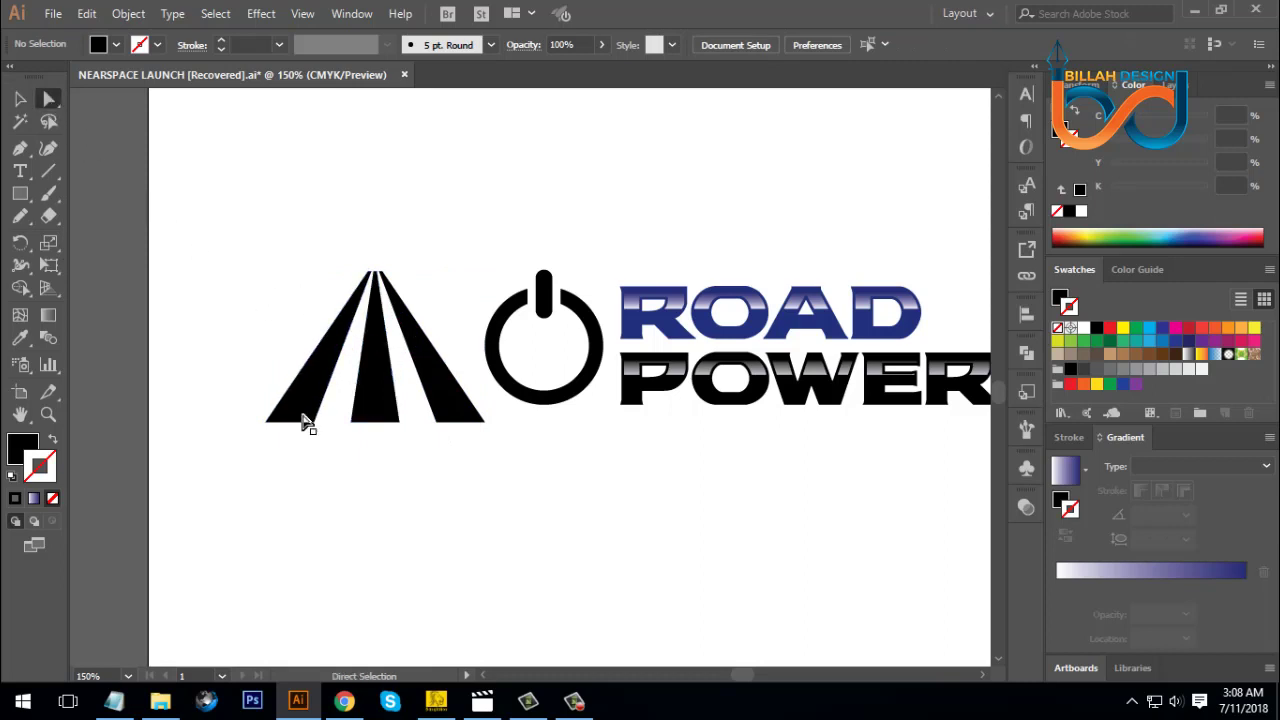
left_click(366, 422)
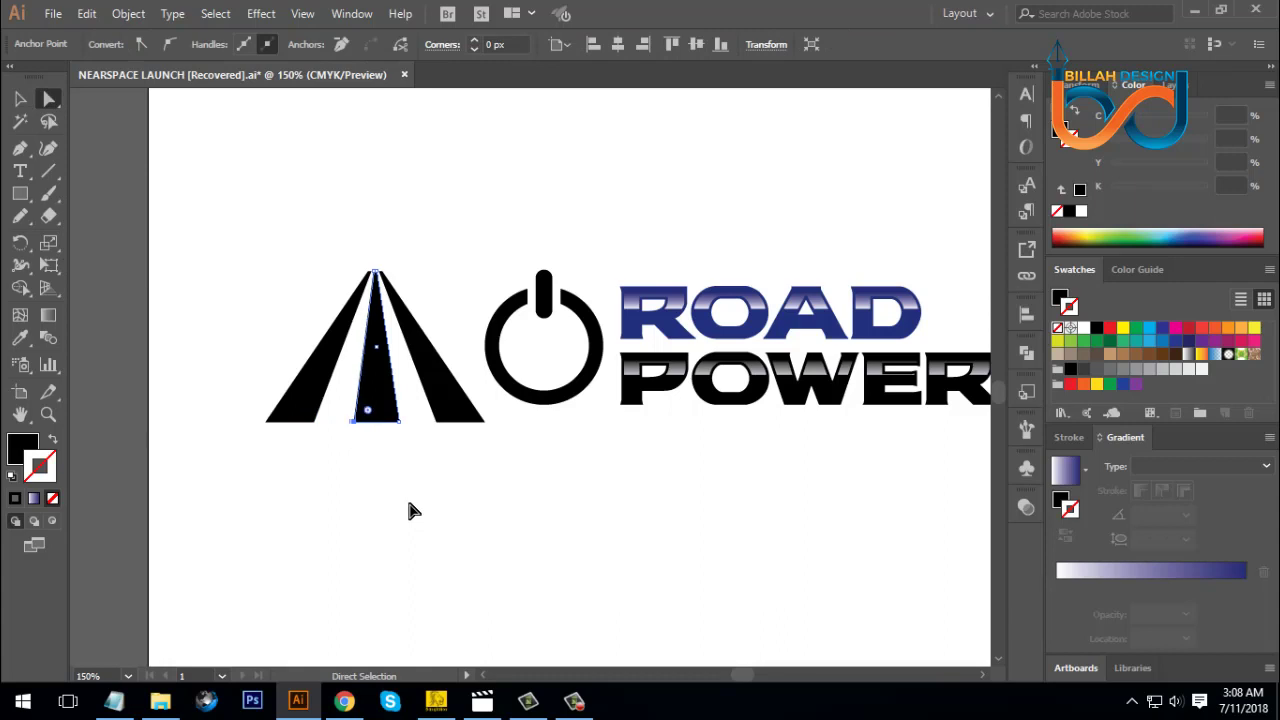
key("Delete")
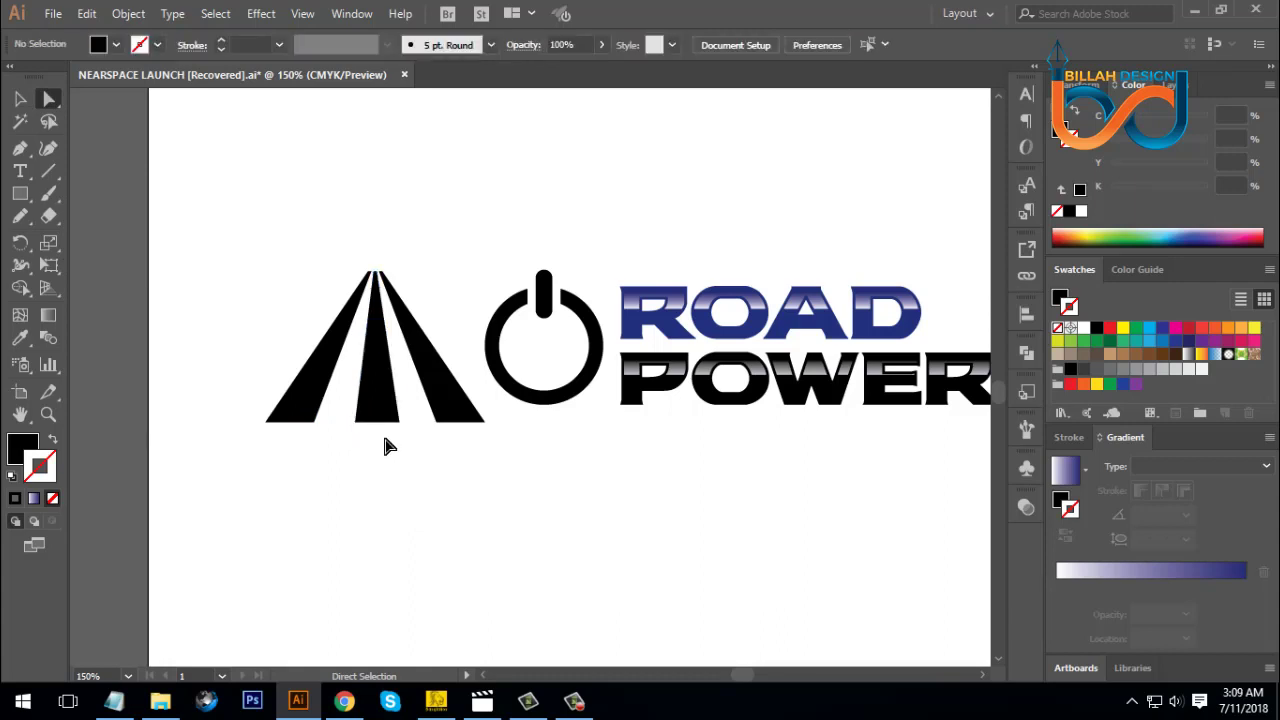
left_click(397, 430)
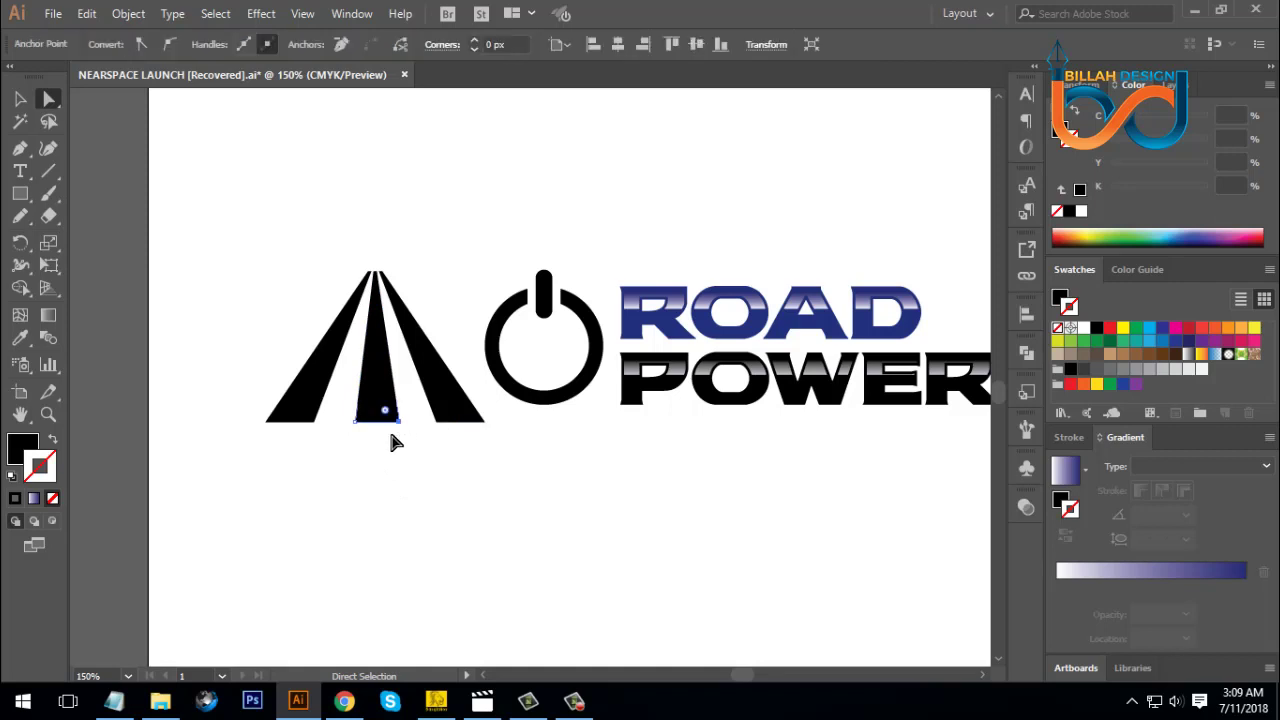
key("Left")
key("Left")
key("Left")
left_click(503, 524)
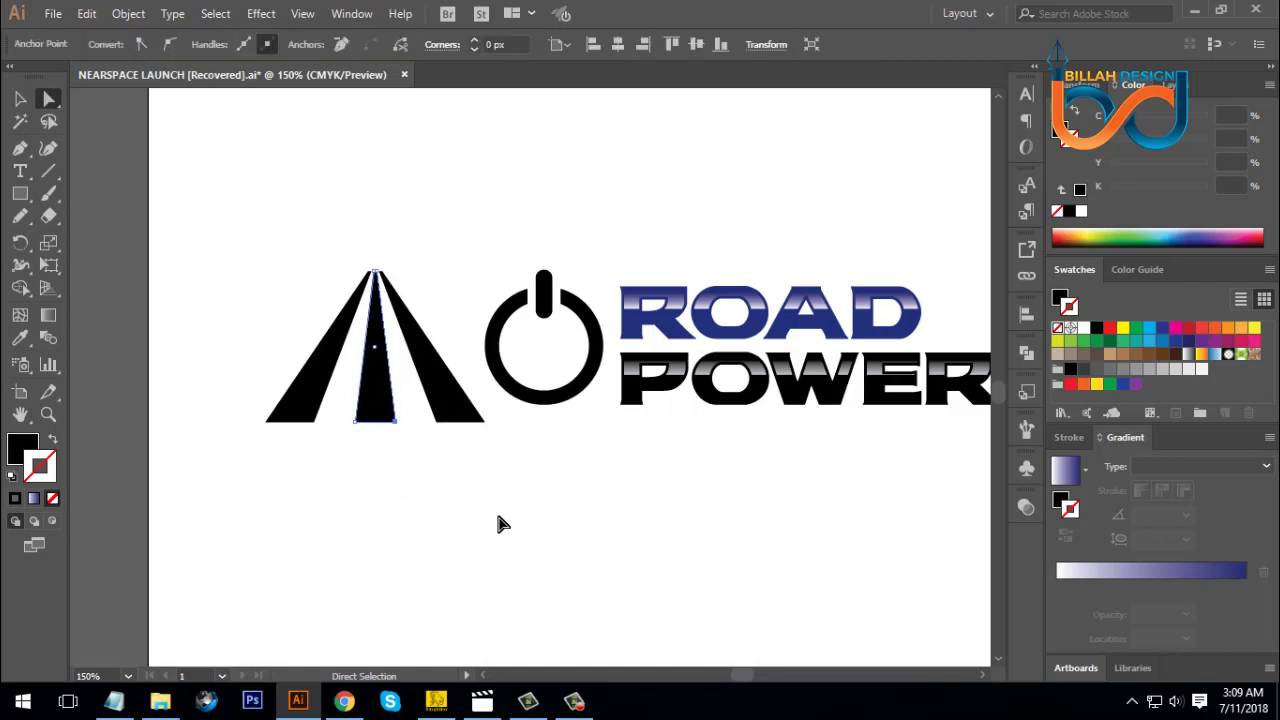
- Slim the two outer road stripes by nudging their inner bottom corner points away from the middle stripe
left_click(439, 423)
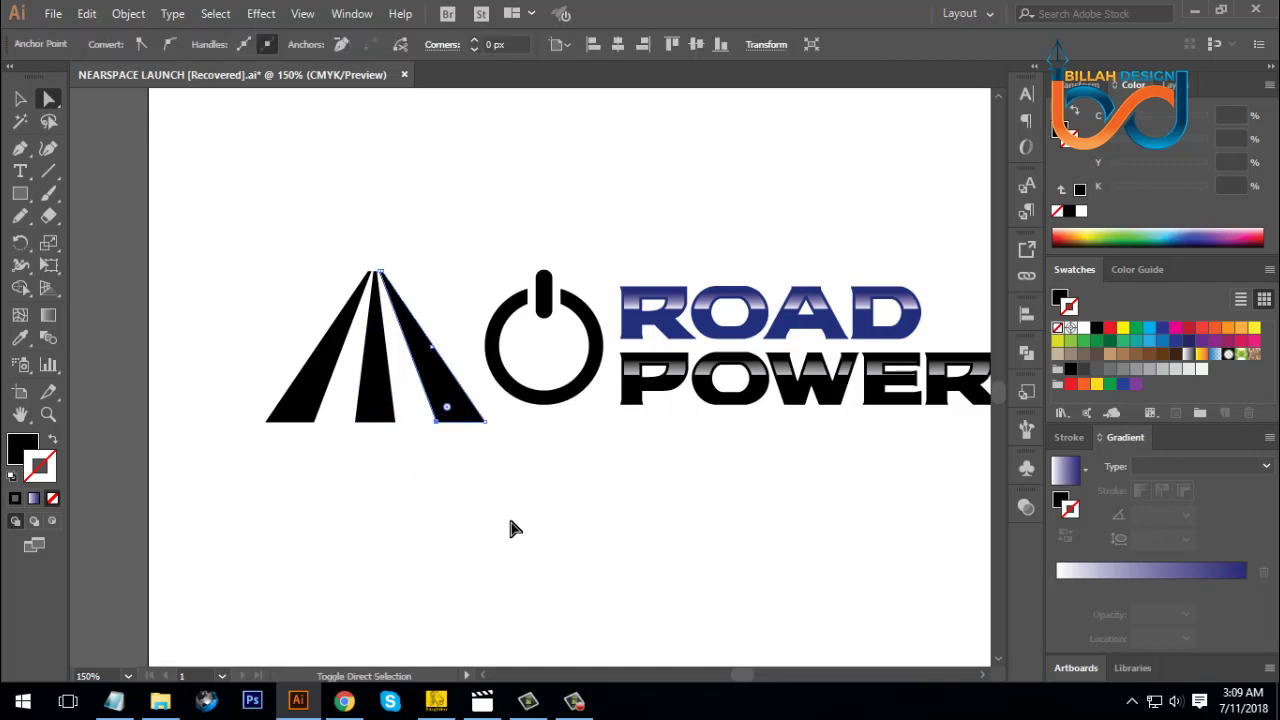
left_click(359, 473)
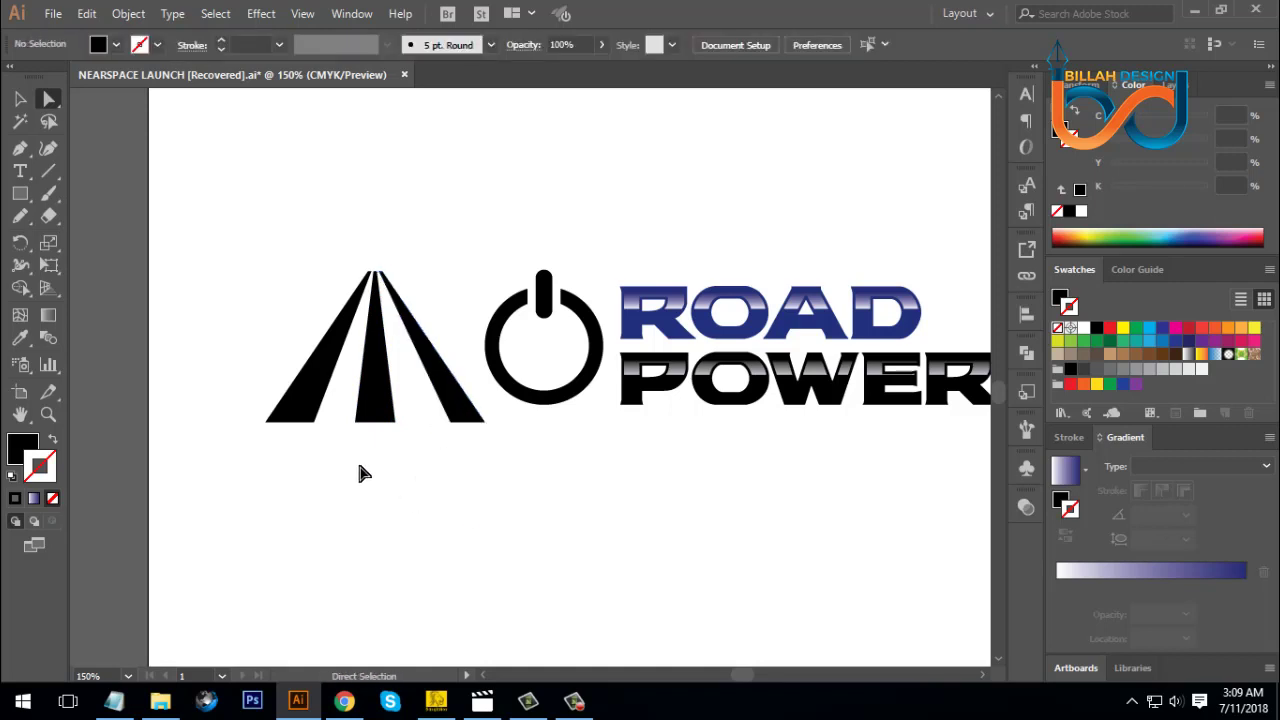
left_click(314, 421)
key("ctrl")
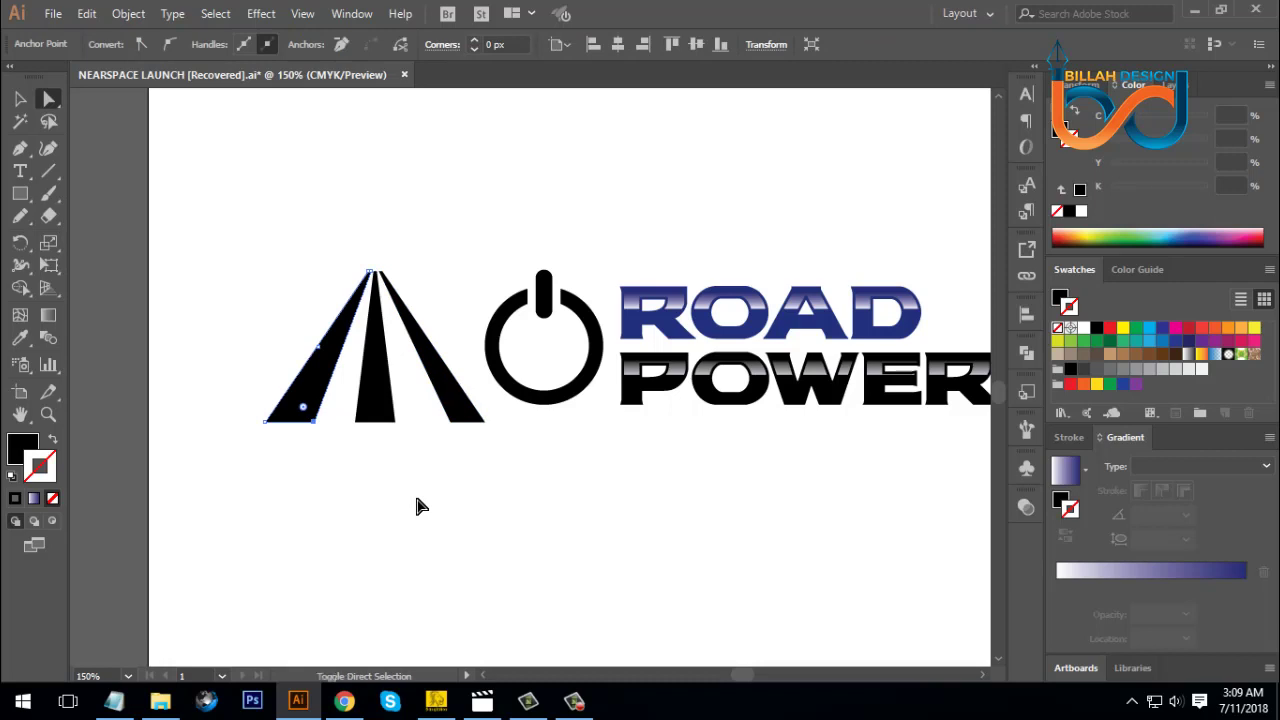
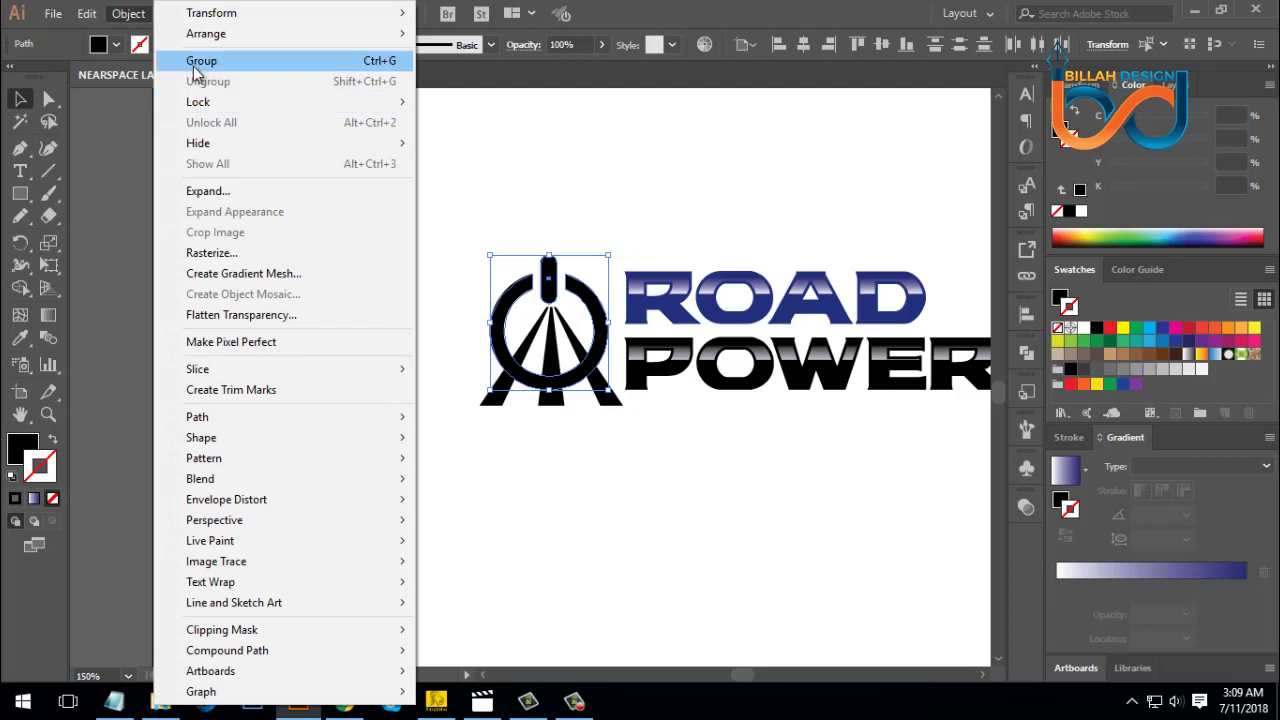
- Group the power symbol's parts and center them horizontally with the road stripes
left_click(482, 268)
left_click_drag(477, 231, 593, 440)
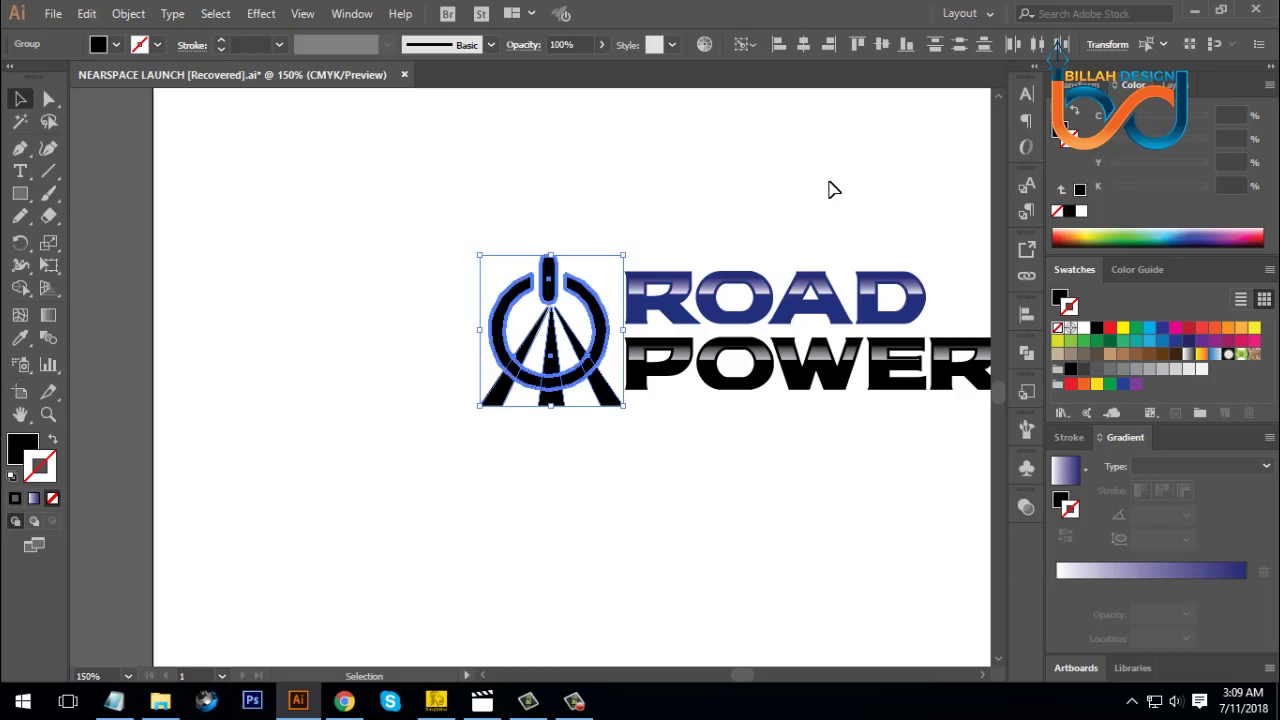
left_click(805, 46)
left_click(690, 470)
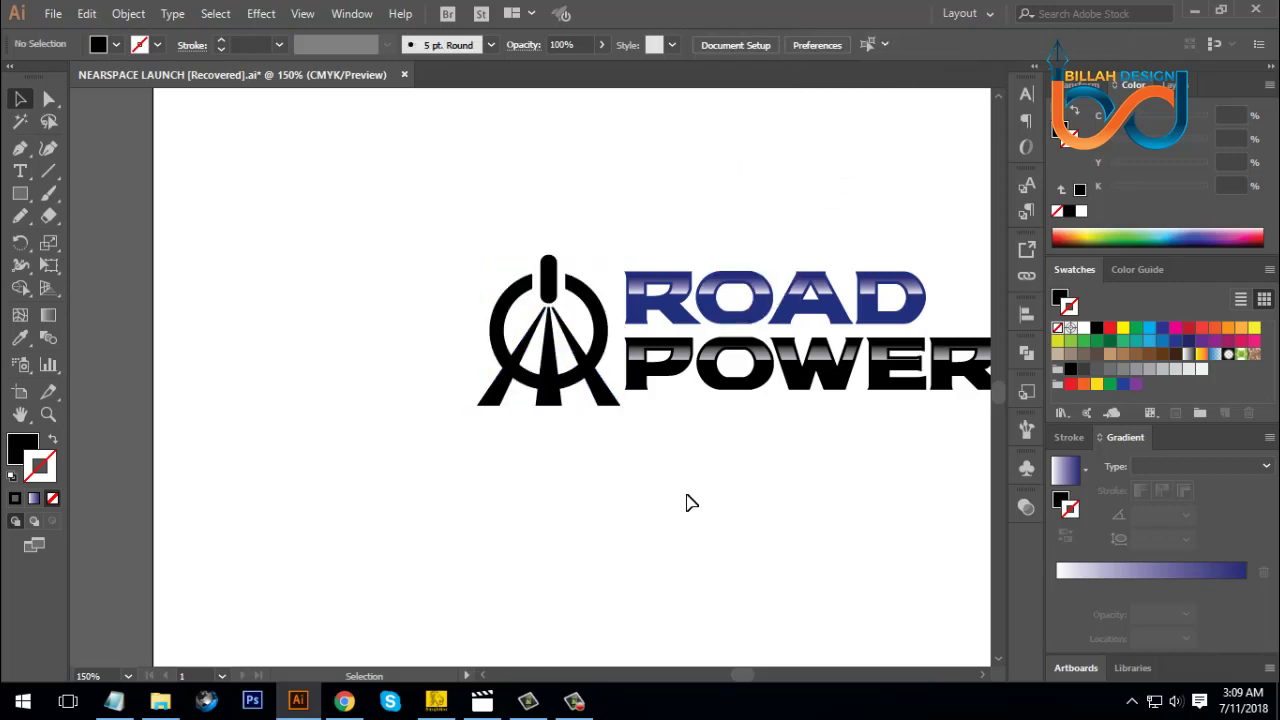
- Fill the three road stripes with the CMYK red swatch
key("ctrl+plus")
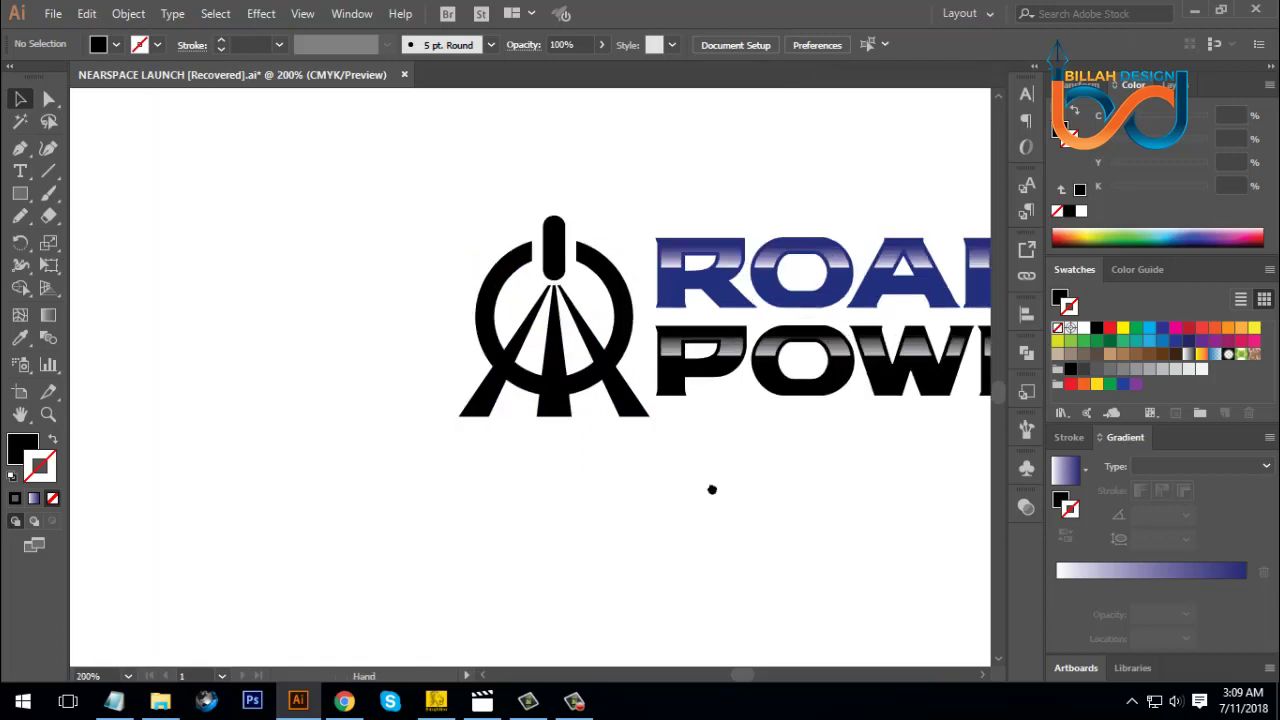
left_click_drag(712, 489, 690, 489)
left_click(540, 414)
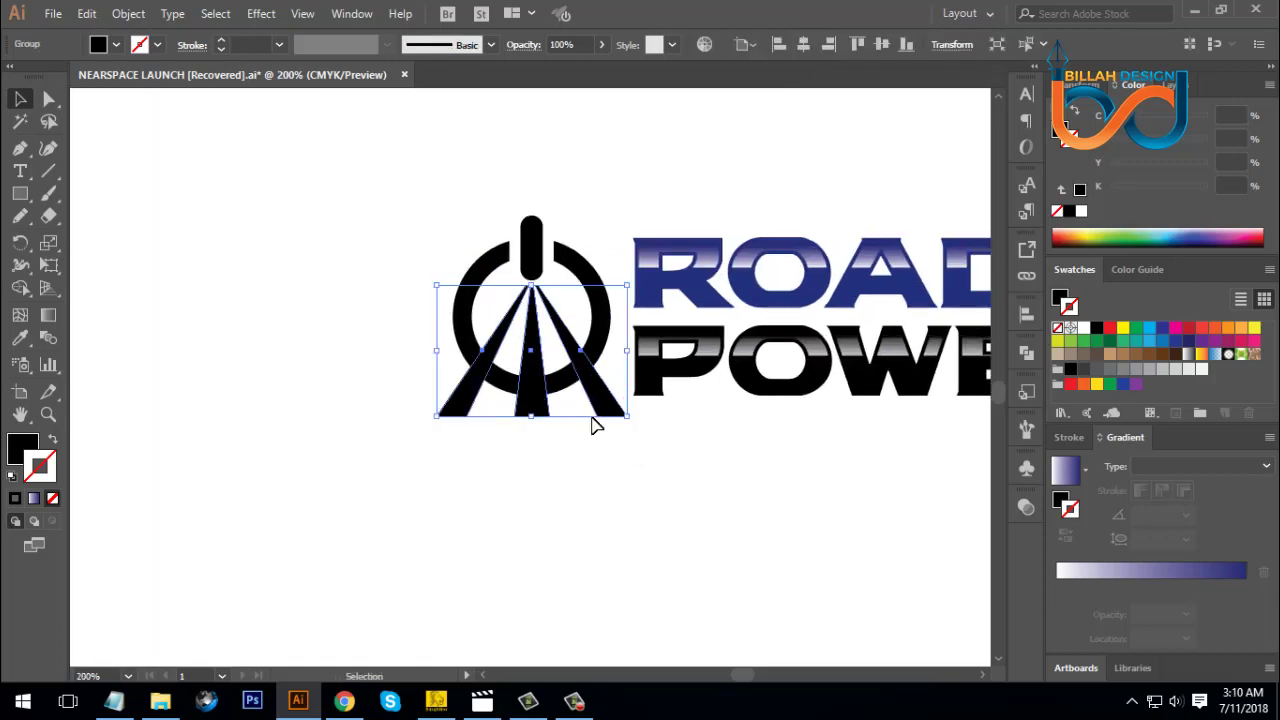
left_click(1062, 299)
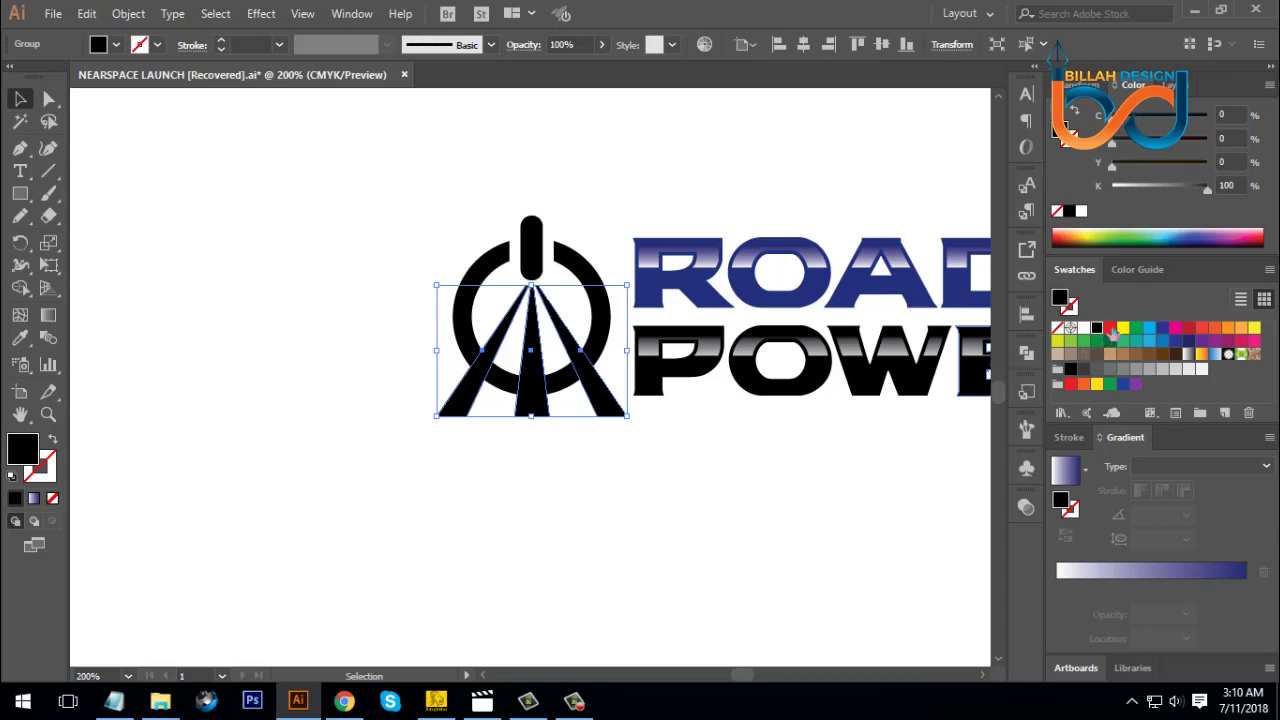
left_click(1110, 328)
left_click(729, 520)
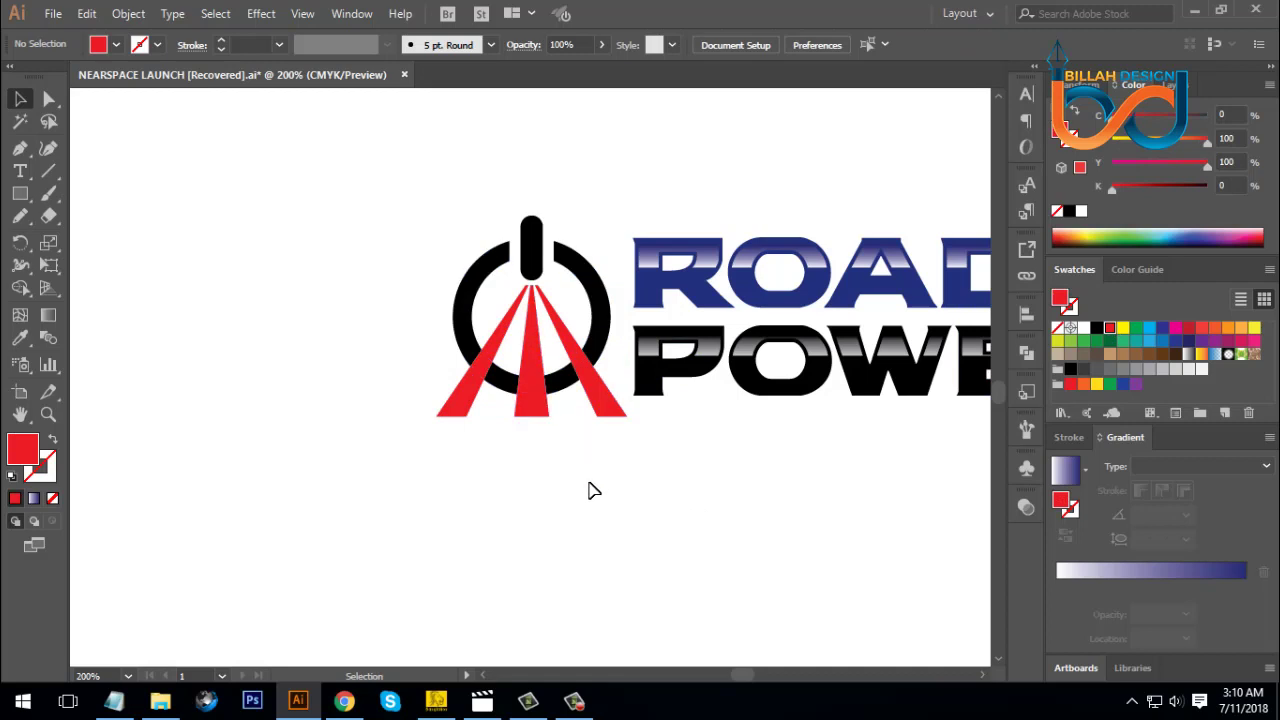
- Divide the overlapping power symbol and road stripes with Pathfinder, and ungroup the resulting pieces
scroll(694, 463, "right", 3)
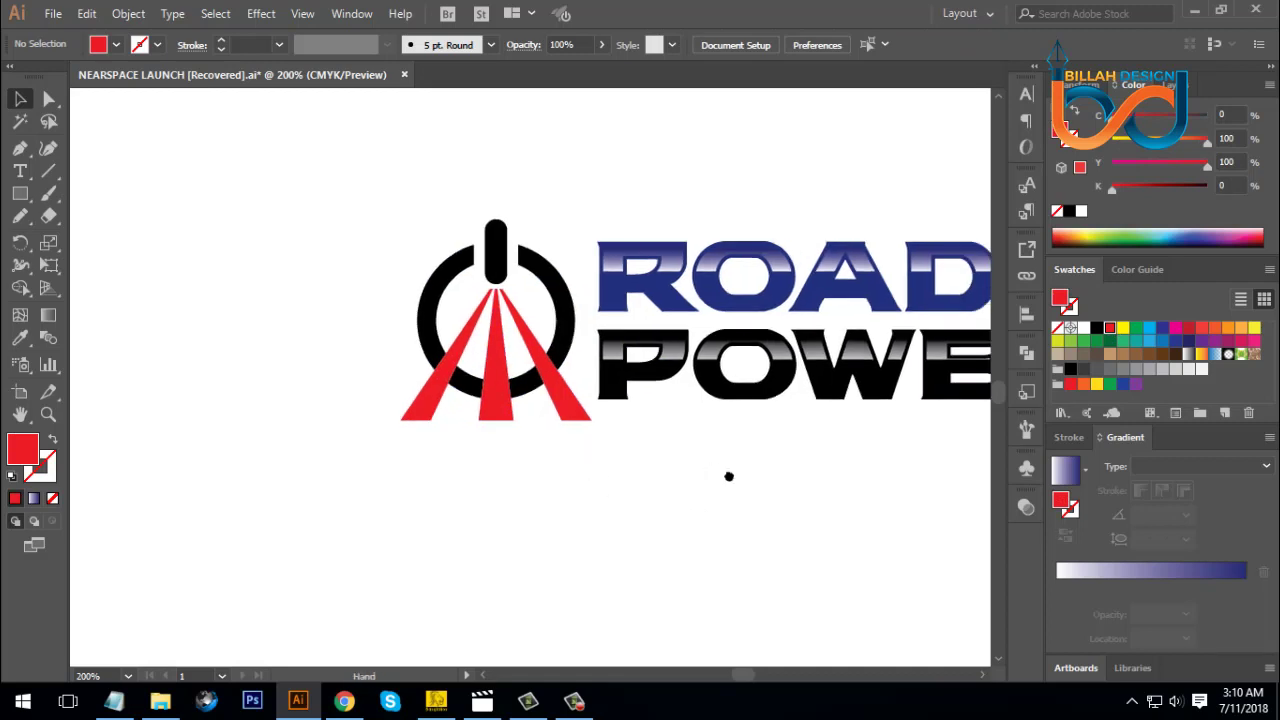
left_click_drag(403, 467, 535, 350)
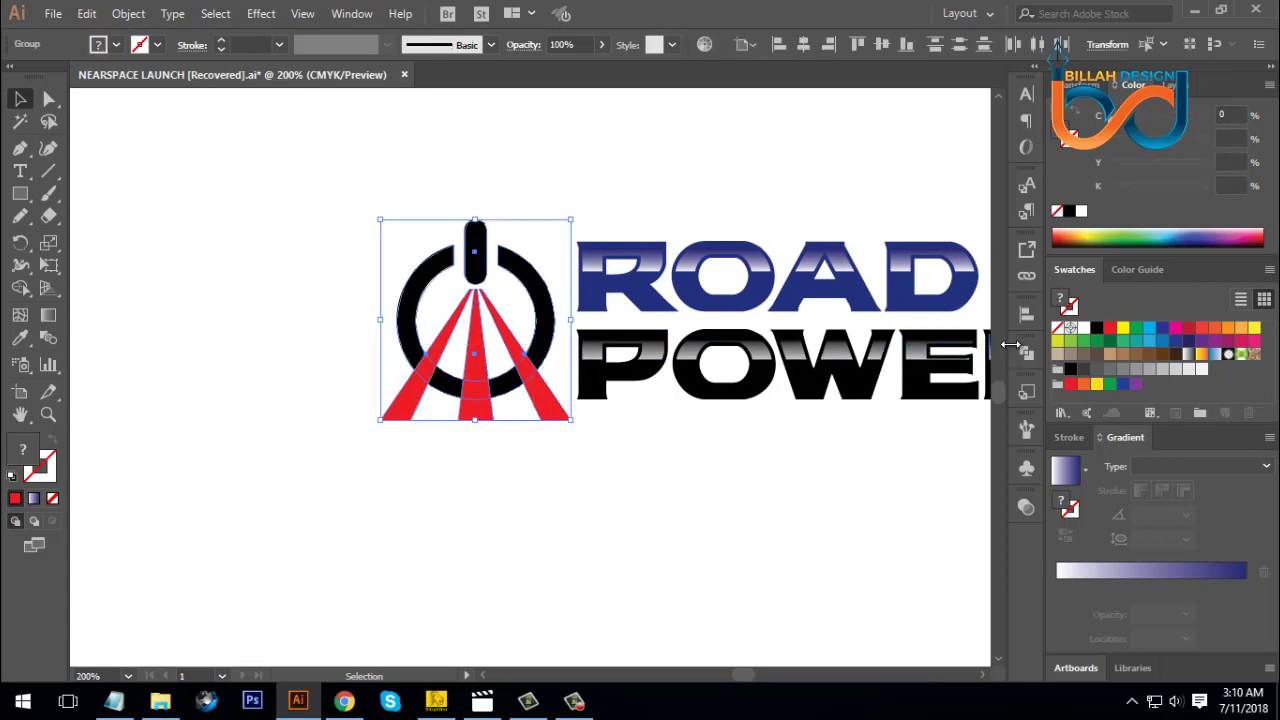
left_click(1026, 352)
left_click(810, 437)
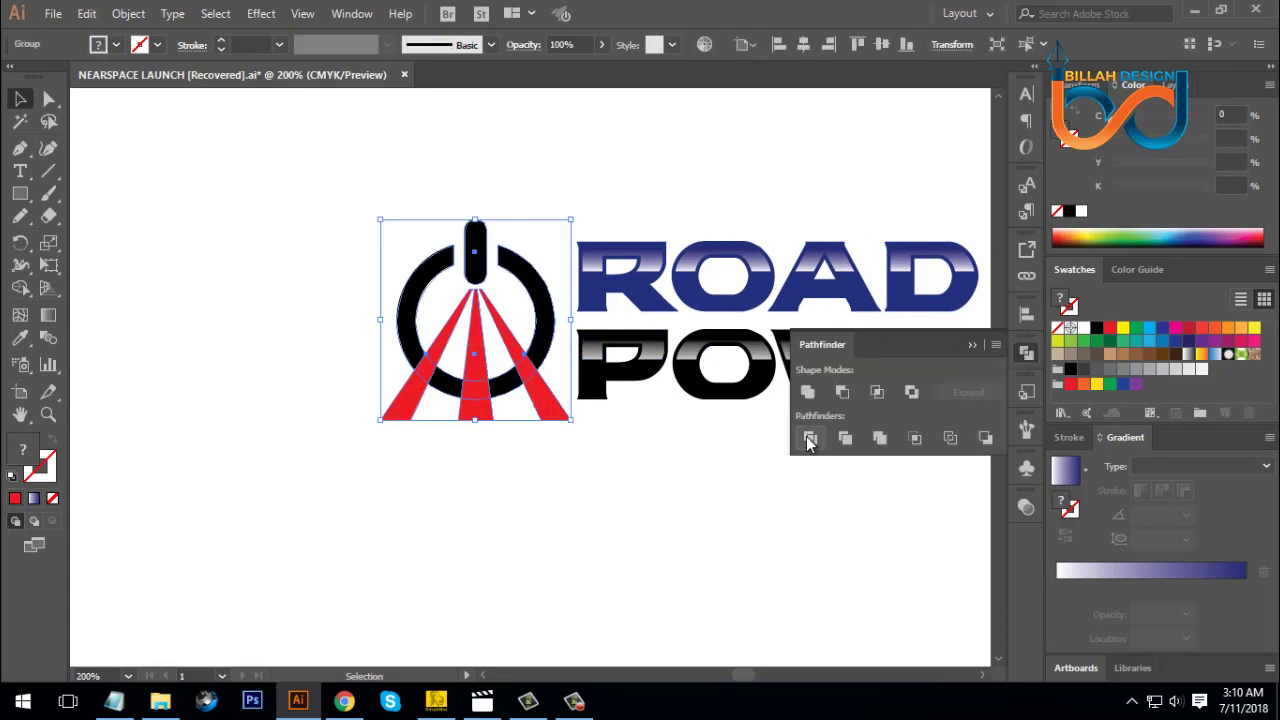
left_click(1025, 354)
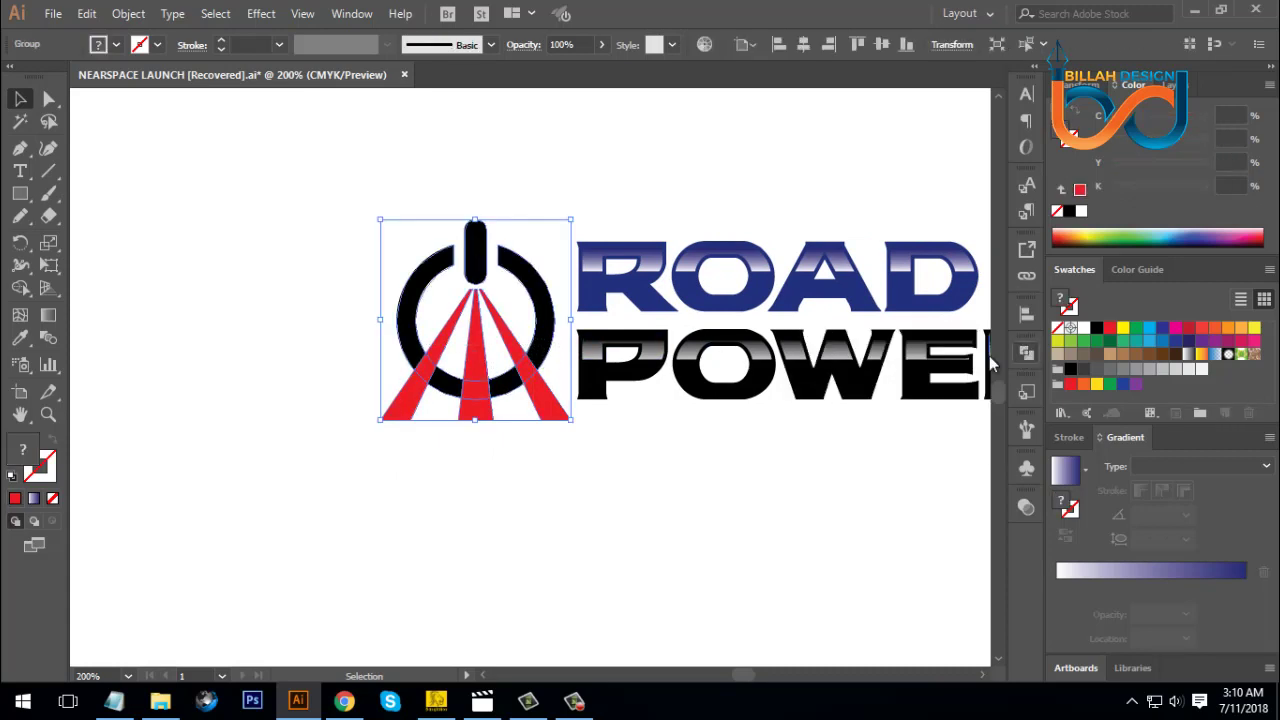
right_click(269, 297)
left_click(330, 452)
left_click(455, 489)
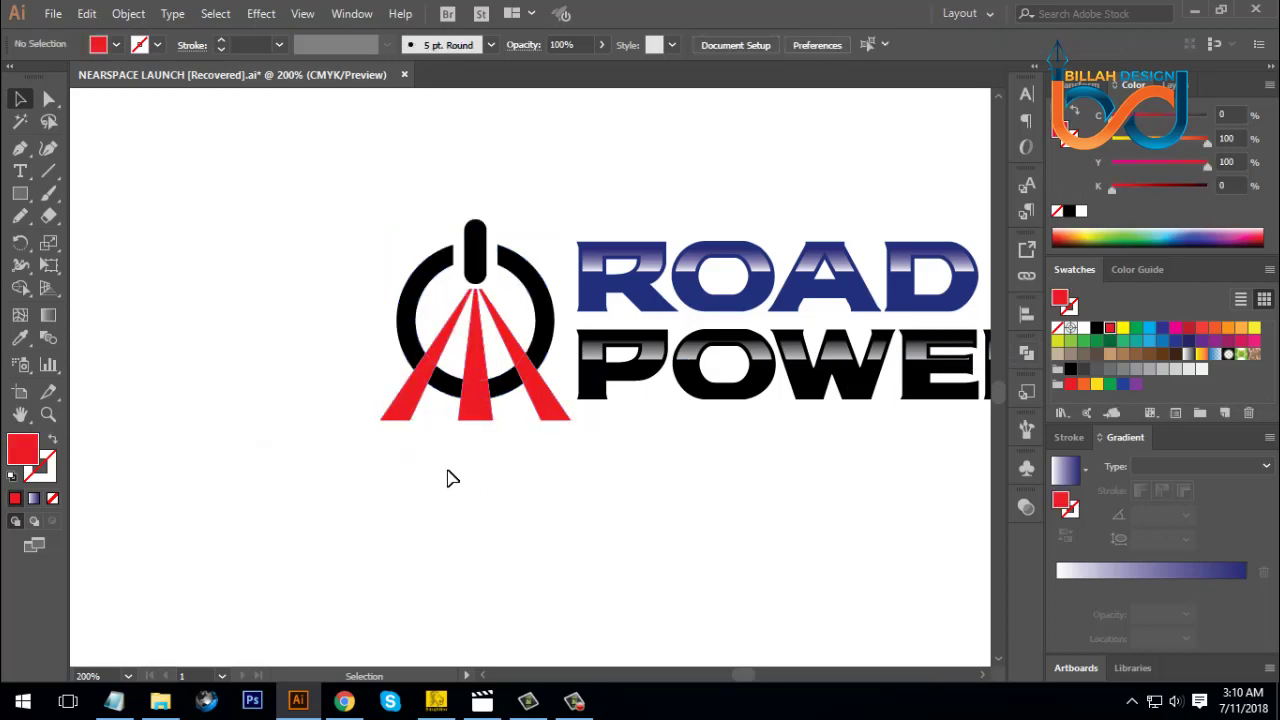
- Remove the ends of the left and middle red stripes that protrude below the ring
left_click_drag(410, 417, 383, 441)
left_click_drag(480, 414, 471, 462)
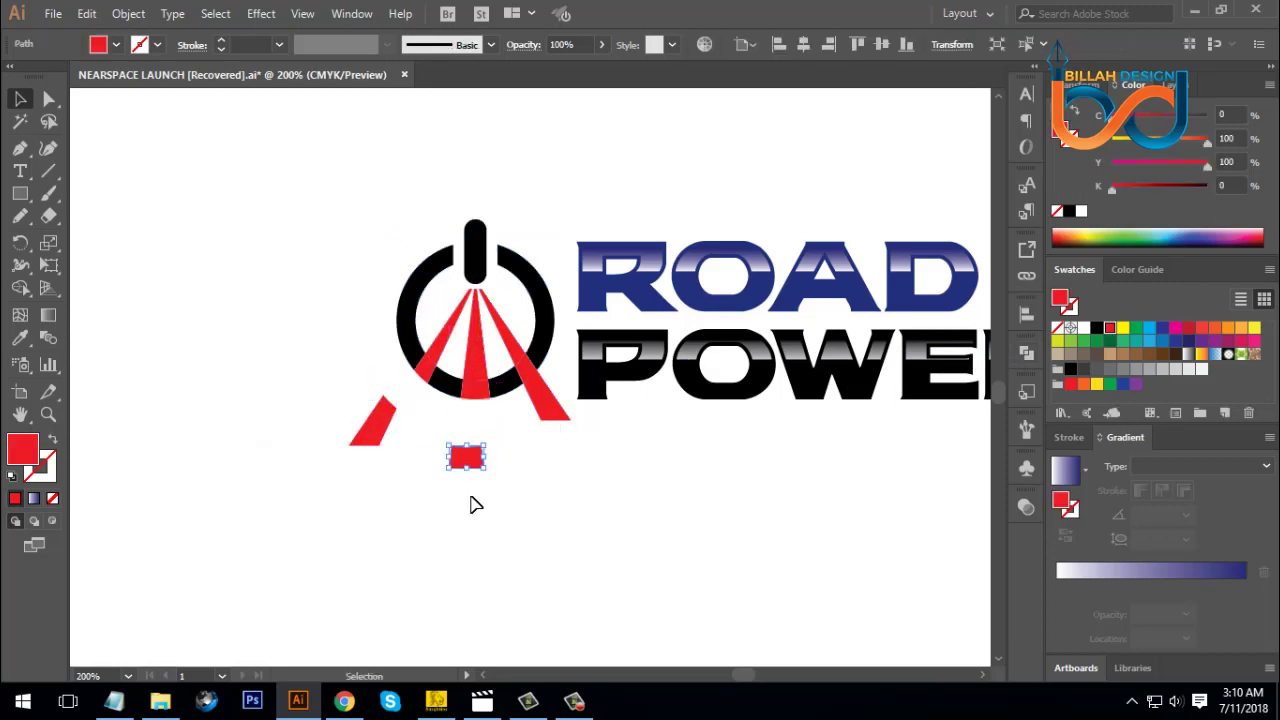
key("Delete")
left_click(375, 425)
key("Delete")
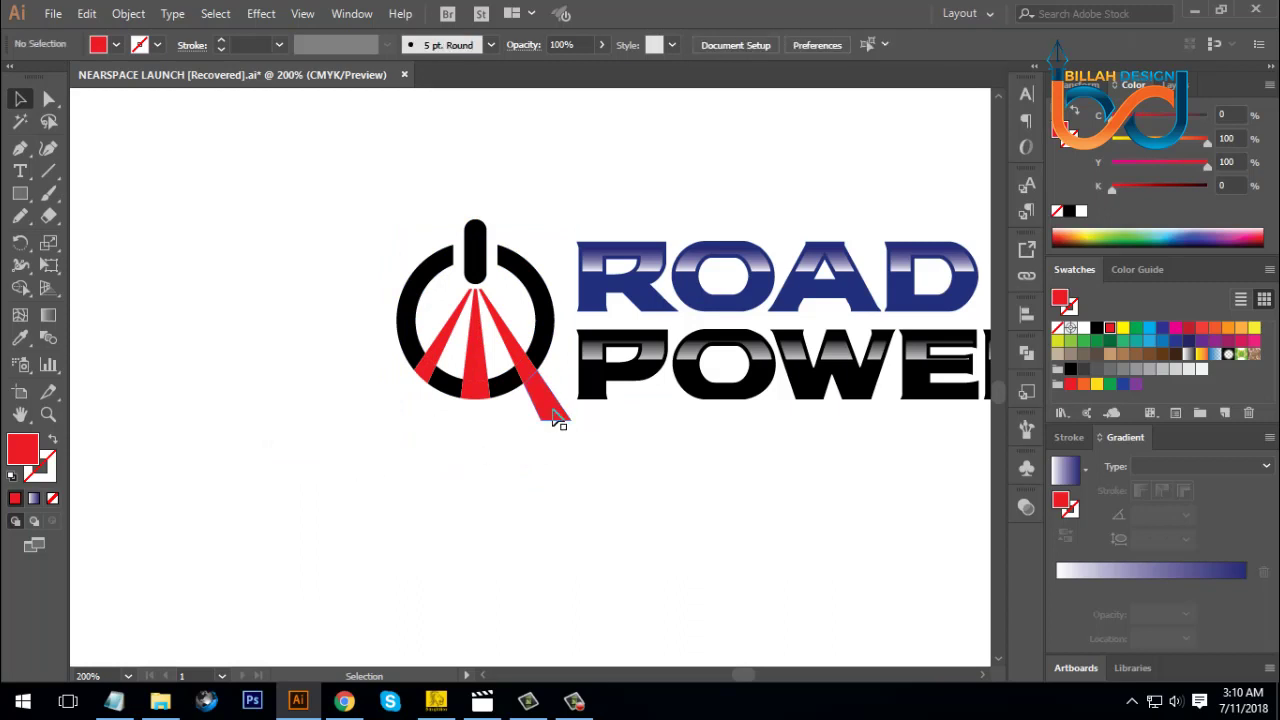
- Delete the right stripe's protruding end and the two black ring pieces between the red stripes
left_click_drag(557, 420, 598, 510)
key("Delete")
left_click_drag(517, 403, 535, 465)
key("Delete")
left_click_drag(450, 400, 449, 435)
key("Delete")
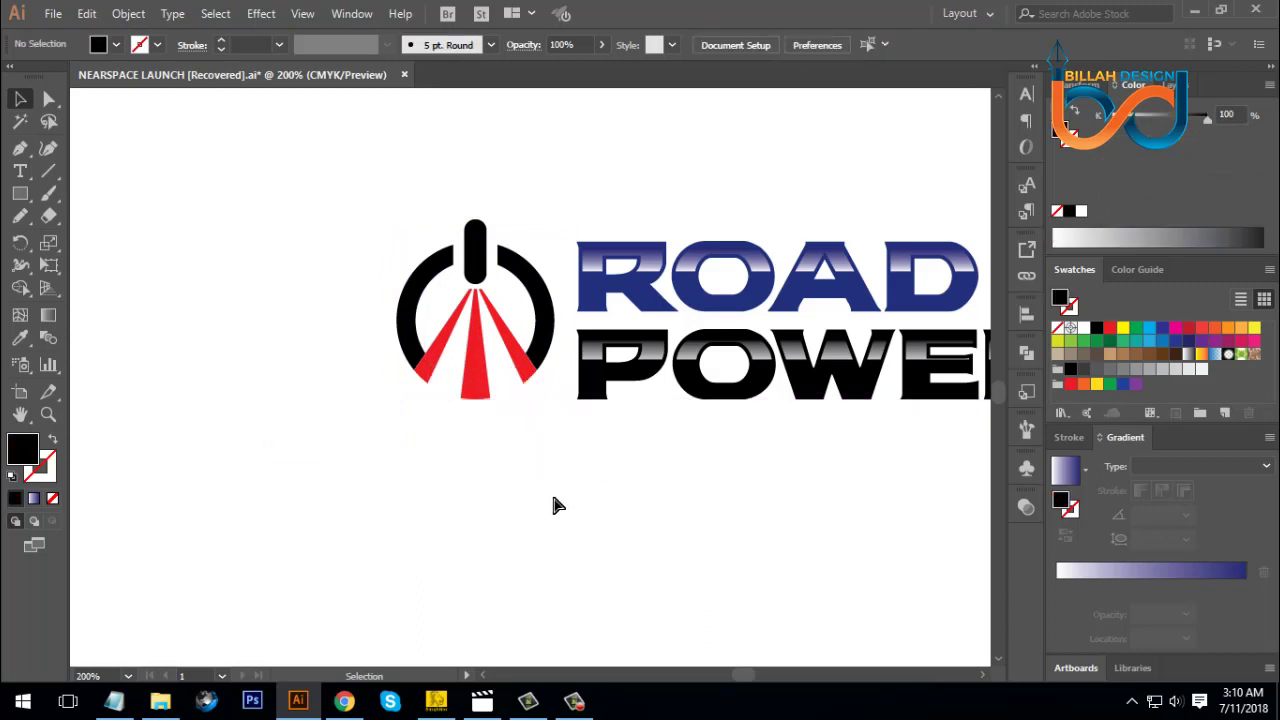
- Offset the path of the left stripe's lower red piece by 3 px with miter joins
scroll(558, 505, "up", 1)
scroll(514, 517, "up", 1)
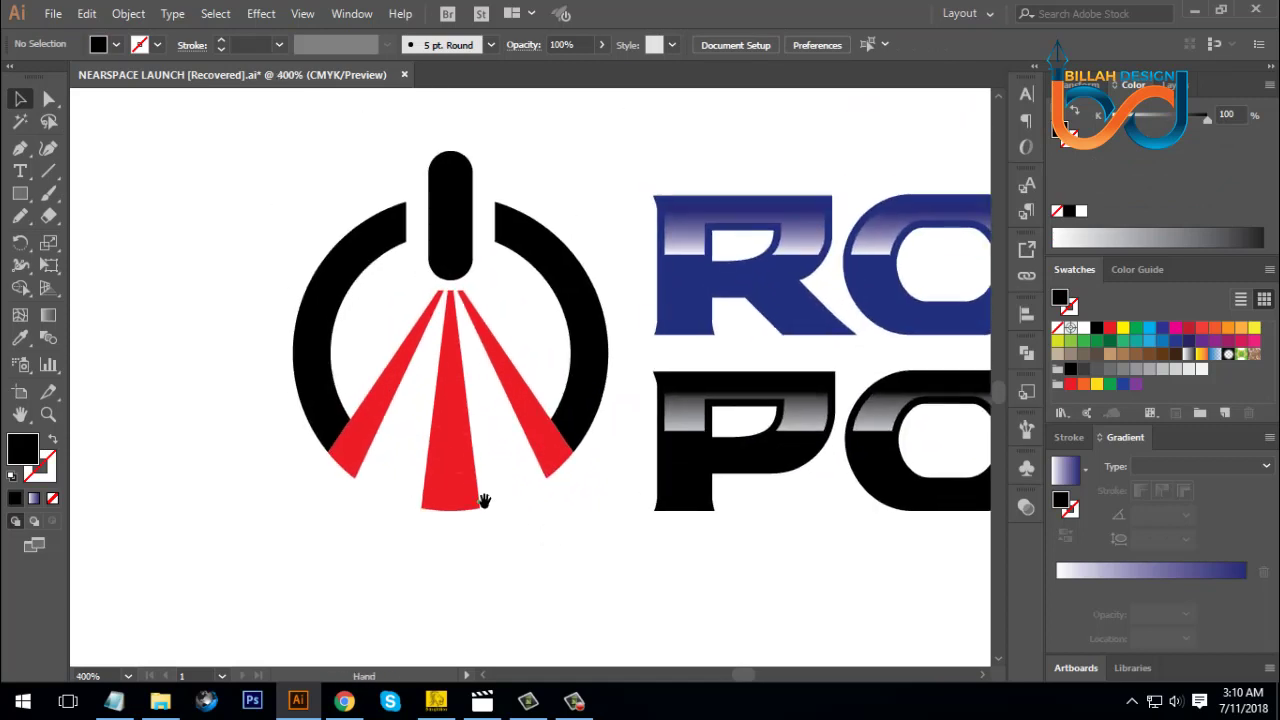
left_click(355, 462)
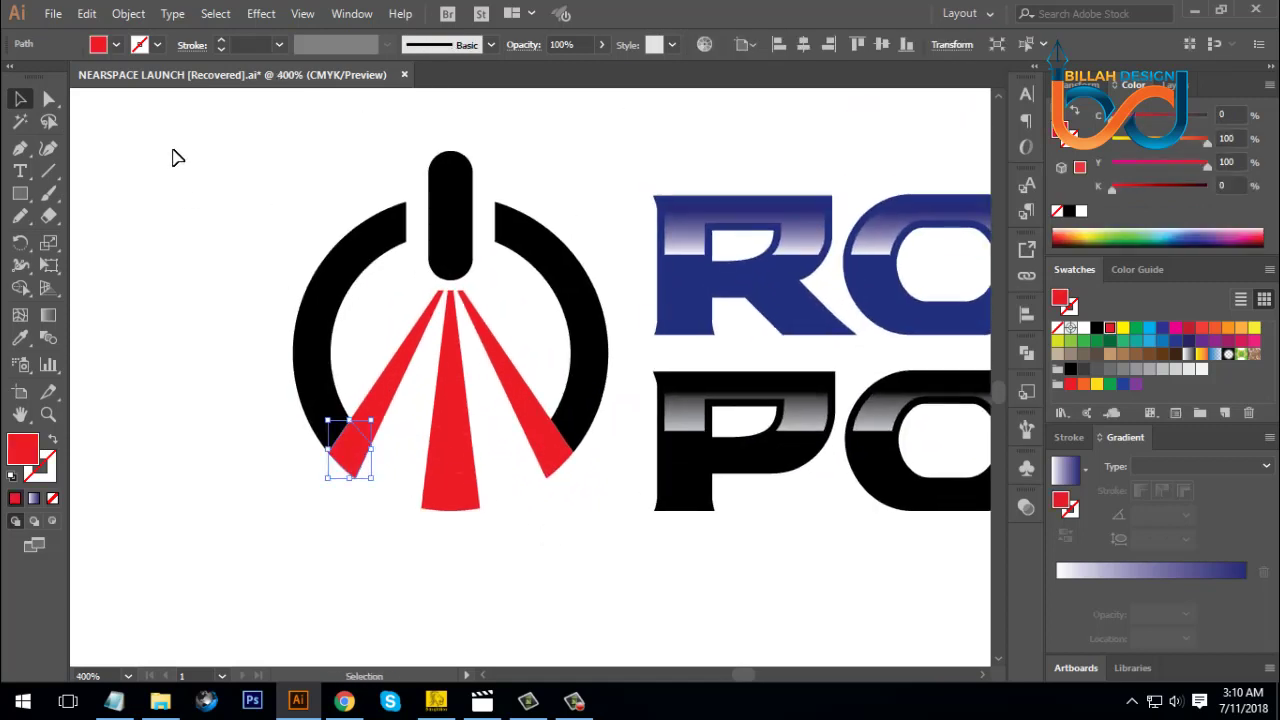
left_click(138, 15)
mouse_move(298, 417)
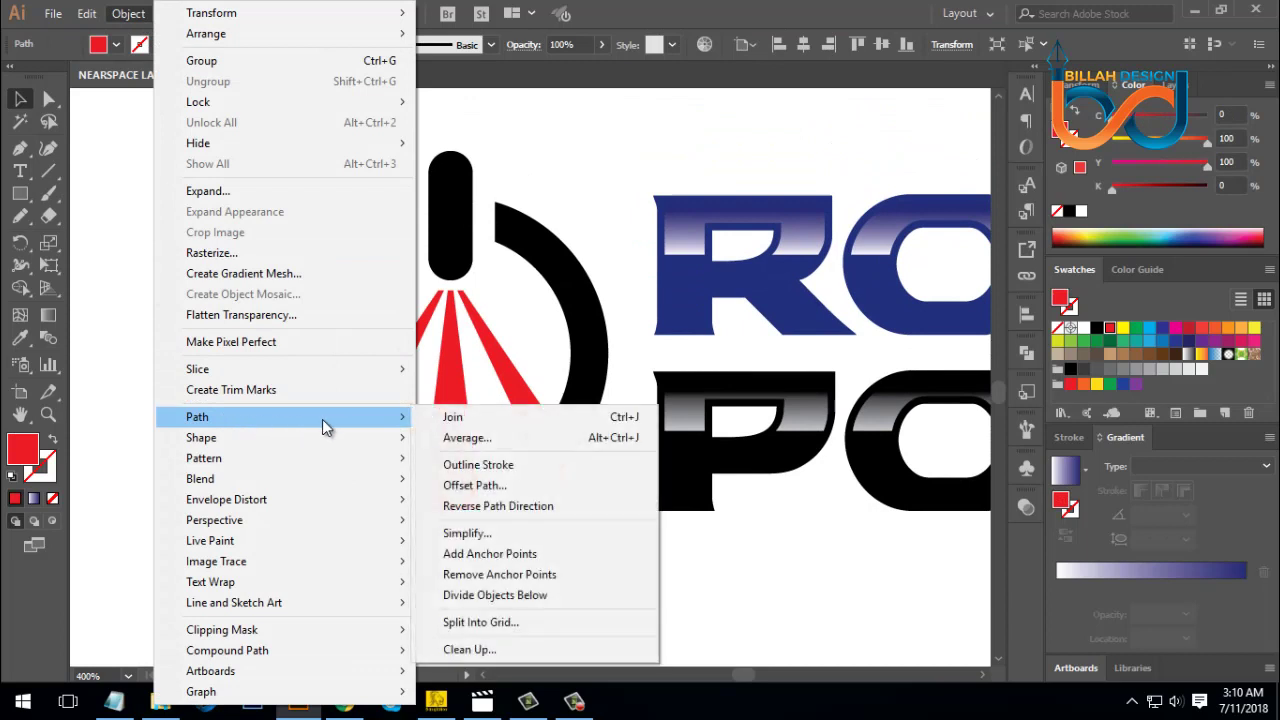
left_click(455, 485)
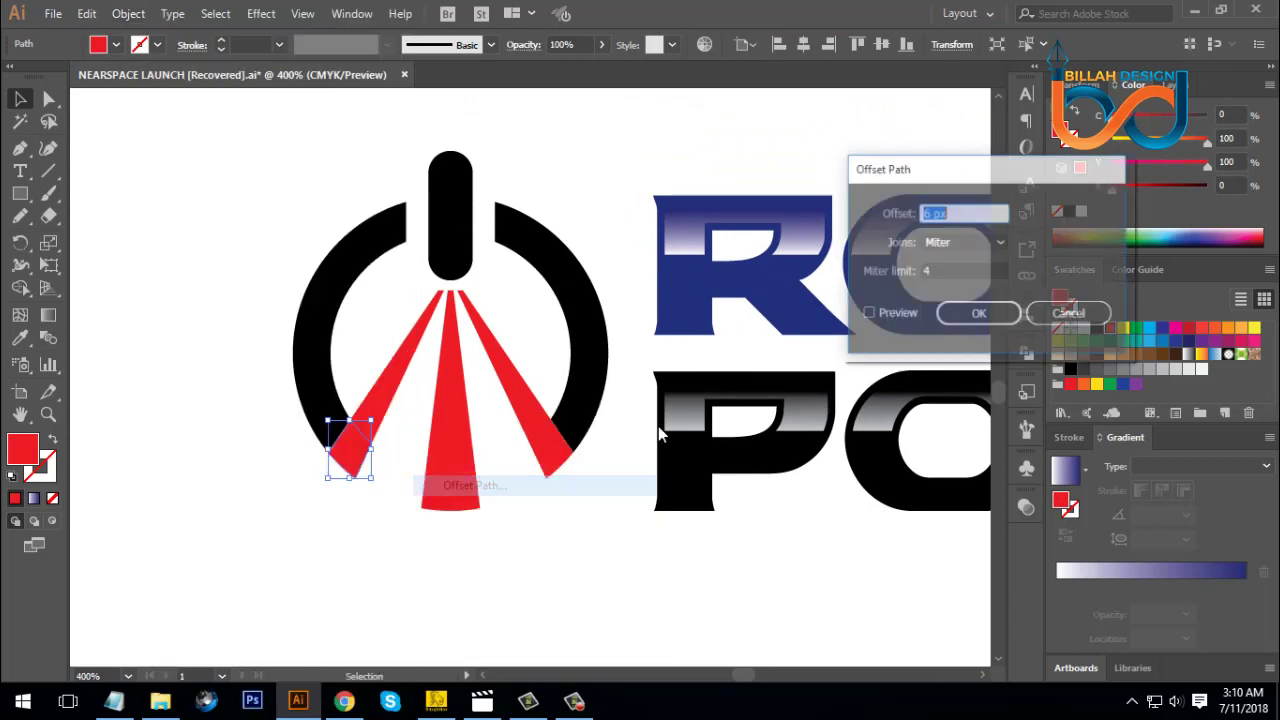
left_click(867, 314)
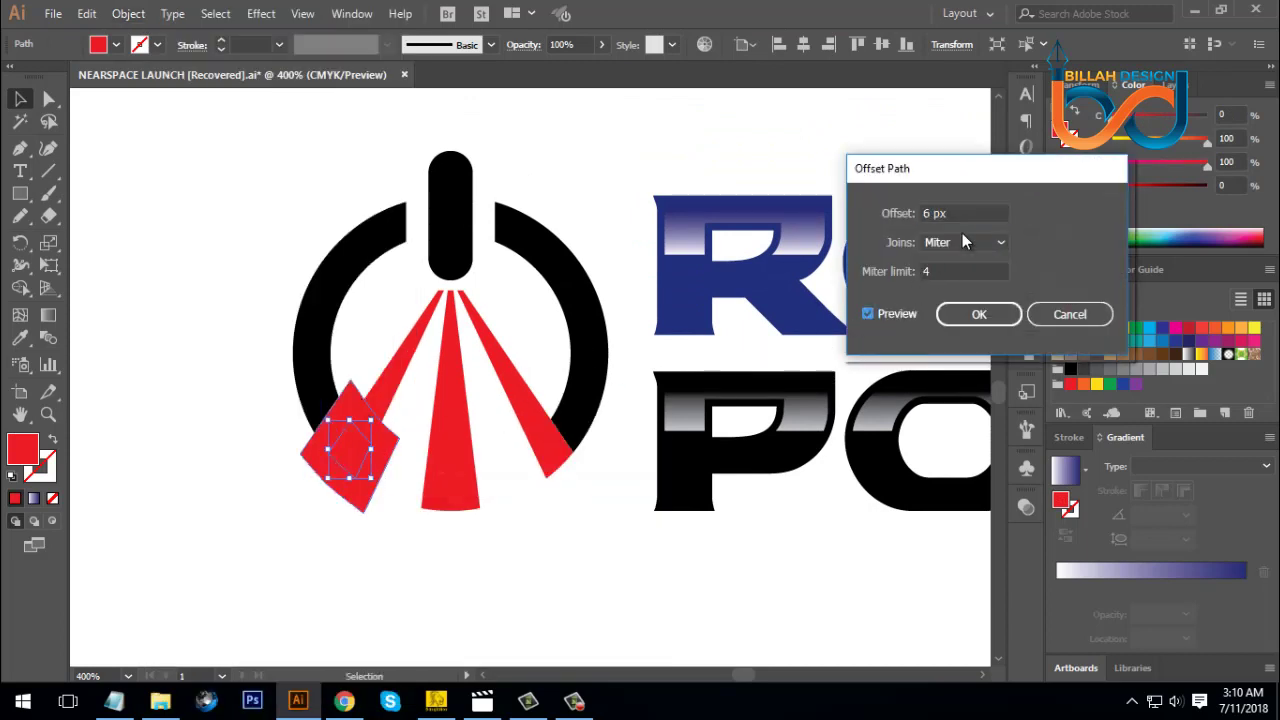
key("Down")
key("Down")
key("Down")
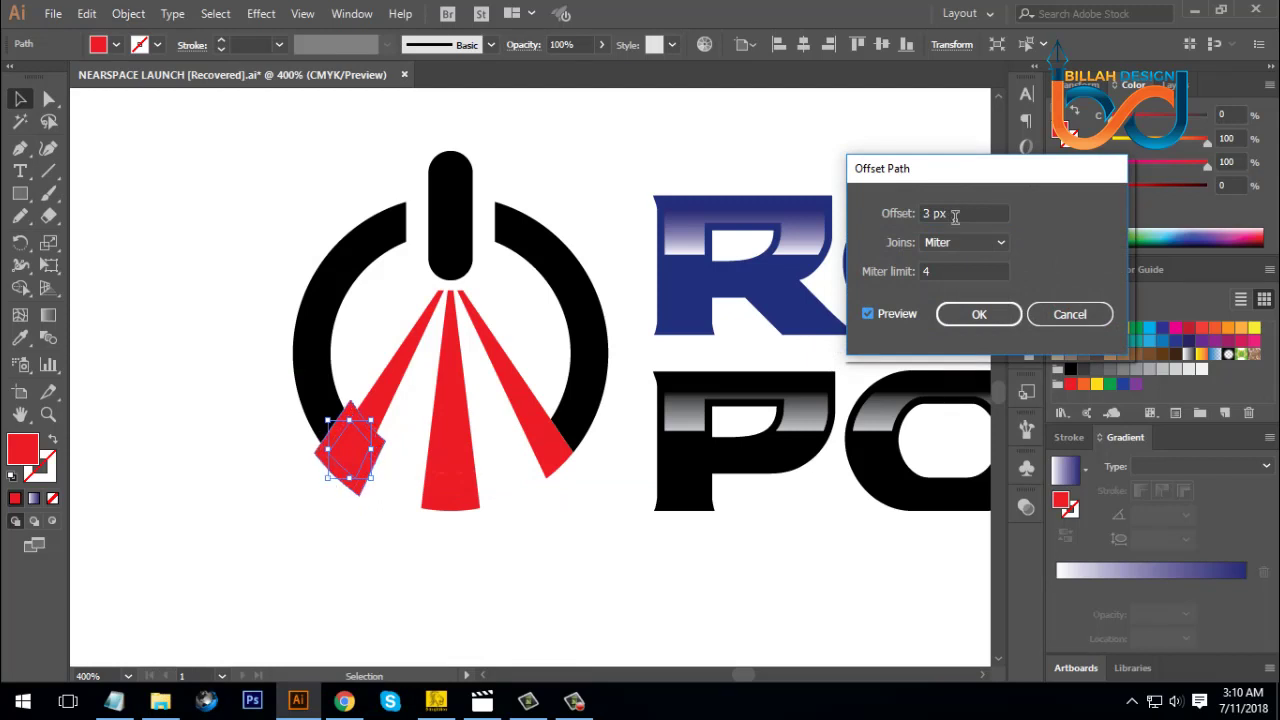
left_click(978, 316)
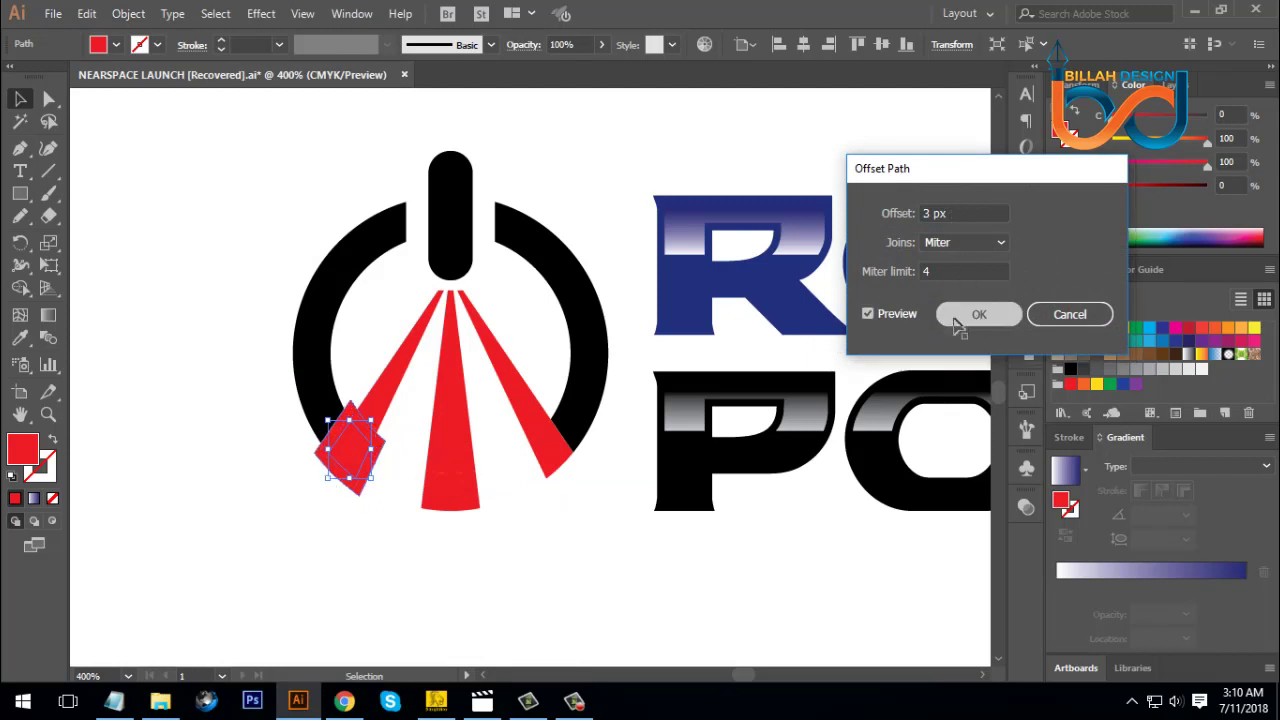
- Subtract the offset shape from the left ring arc with Minus Front to leave a gap beside the stripe
left_click(315, 349, "shift")
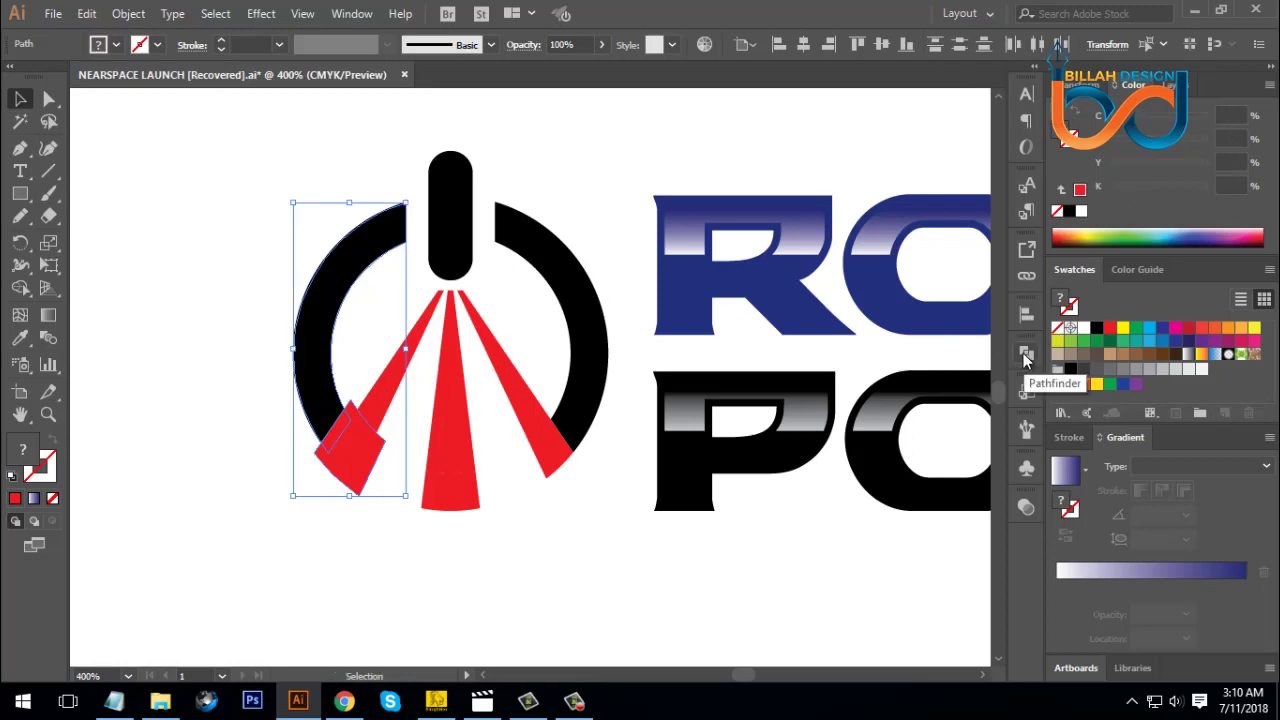
left_click(1025, 356)
left_click(843, 392)
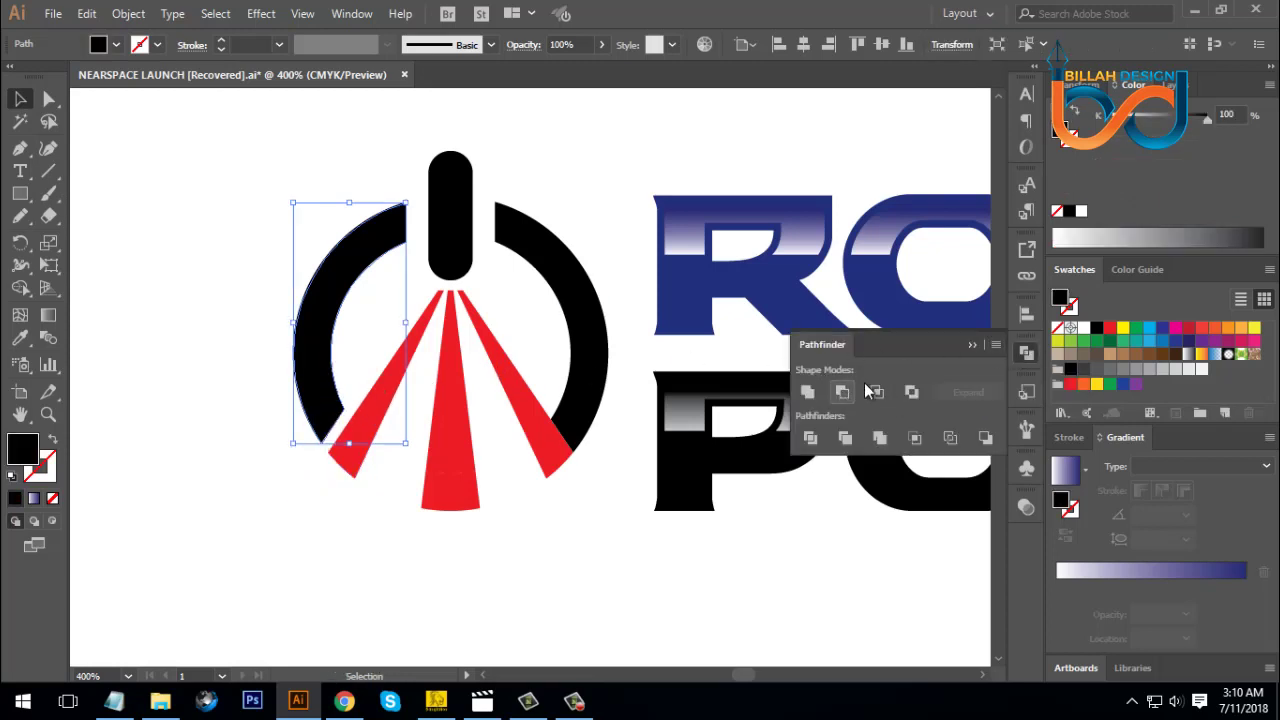
left_click(1025, 356)
left_click(594, 509)
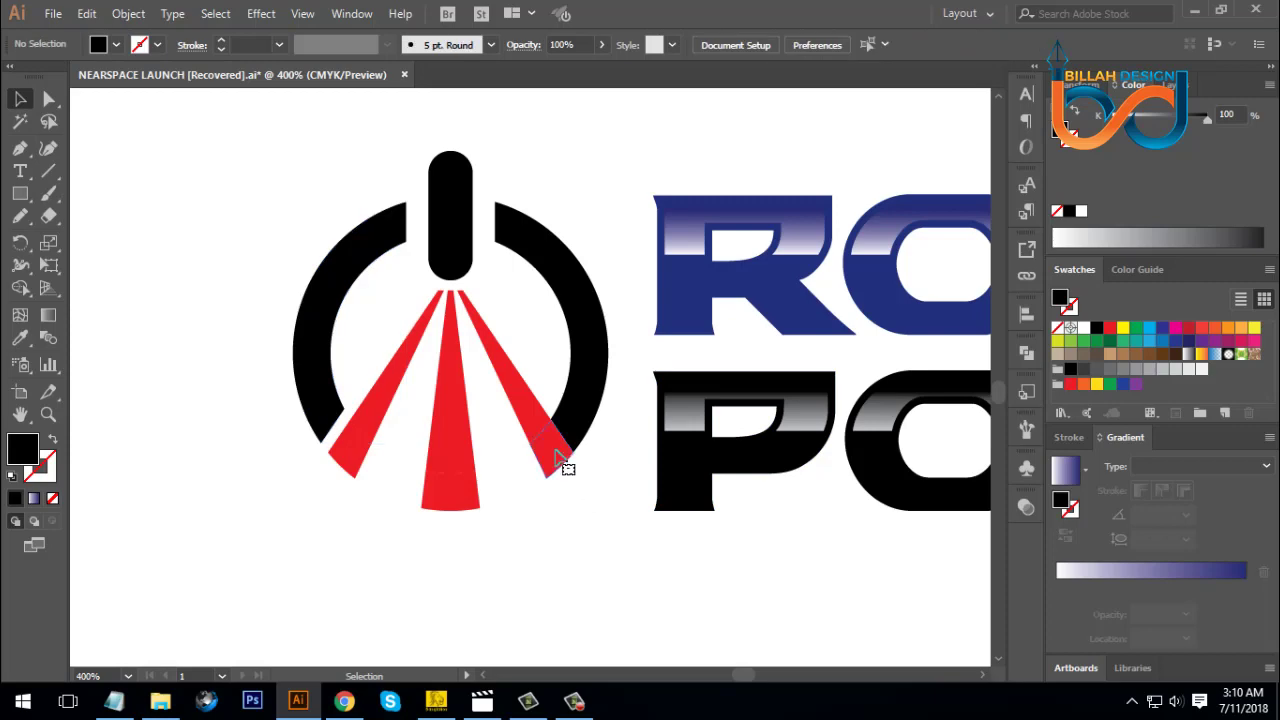
- Offset the path of the right stripe's lower red piece by 3 px with miter joins
left_click(555, 455)
left_click(128, 13)
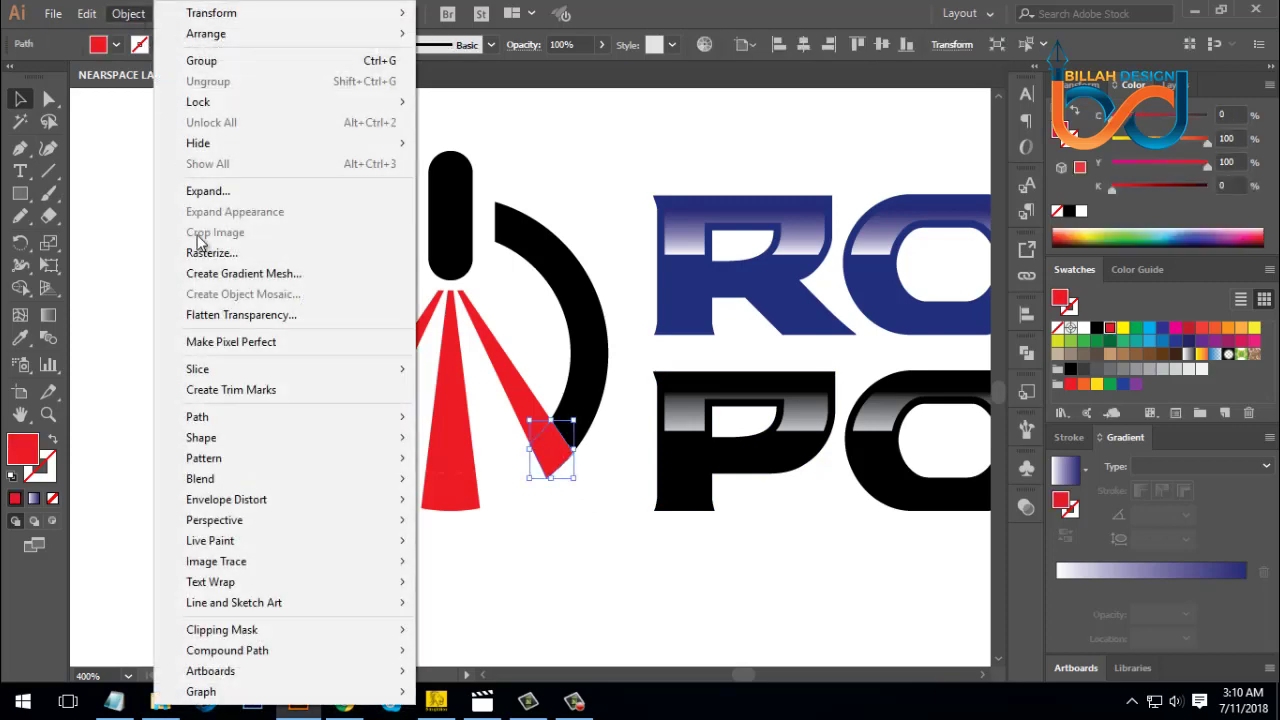
mouse_move(215, 415)
left_click(475, 485)
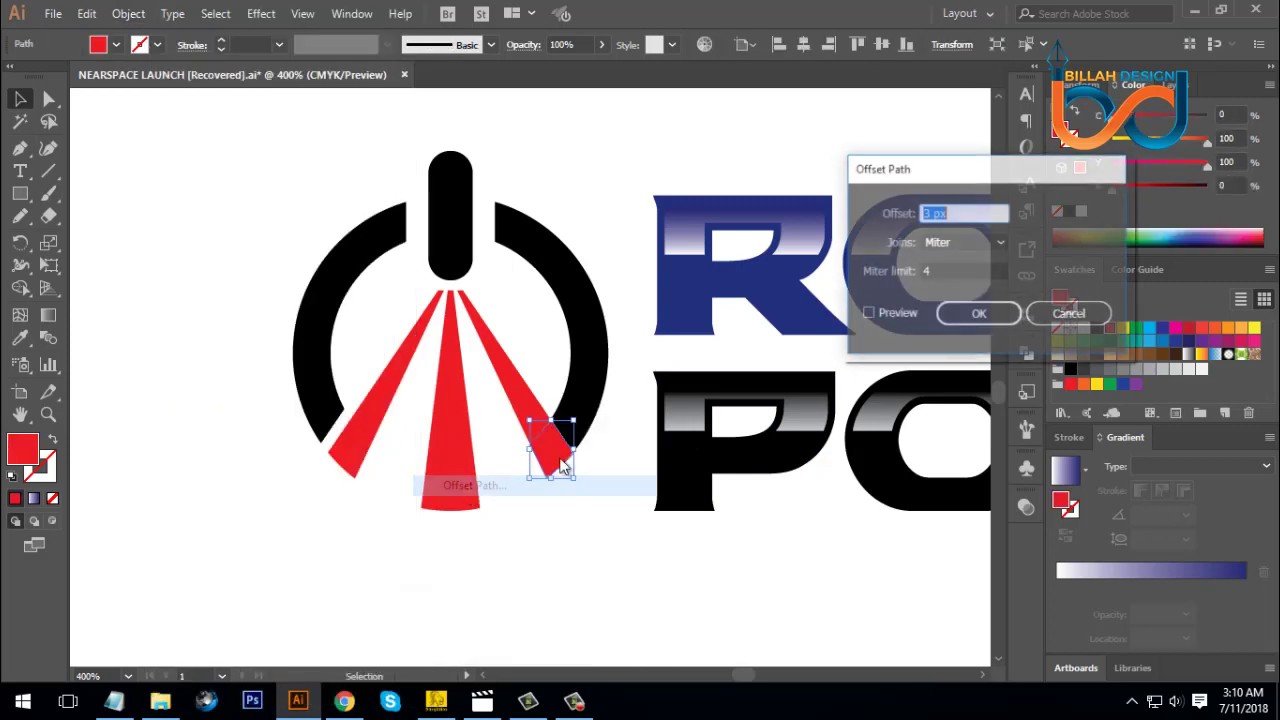
left_click(979, 314)
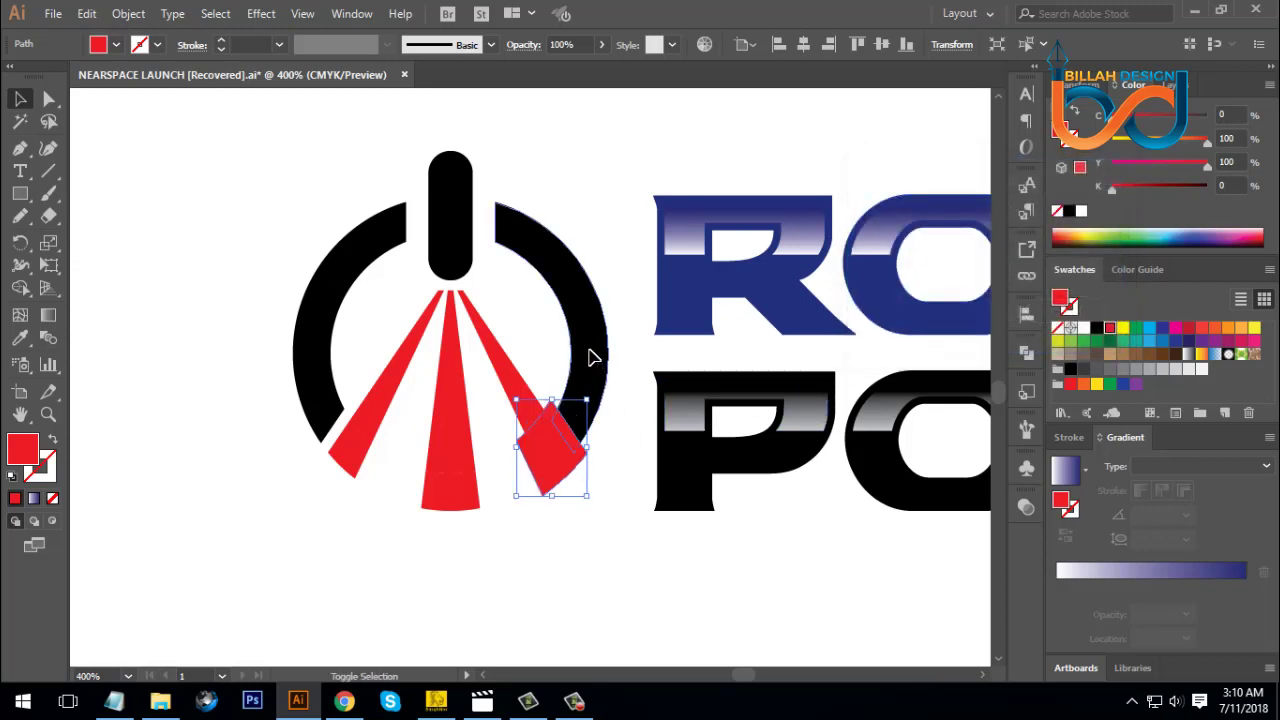
- Subtract the offset shape from the right ring arc with Minus Front to leave a gap beside the stripe
left_click(590, 357, "shift")
left_click(1028, 354)
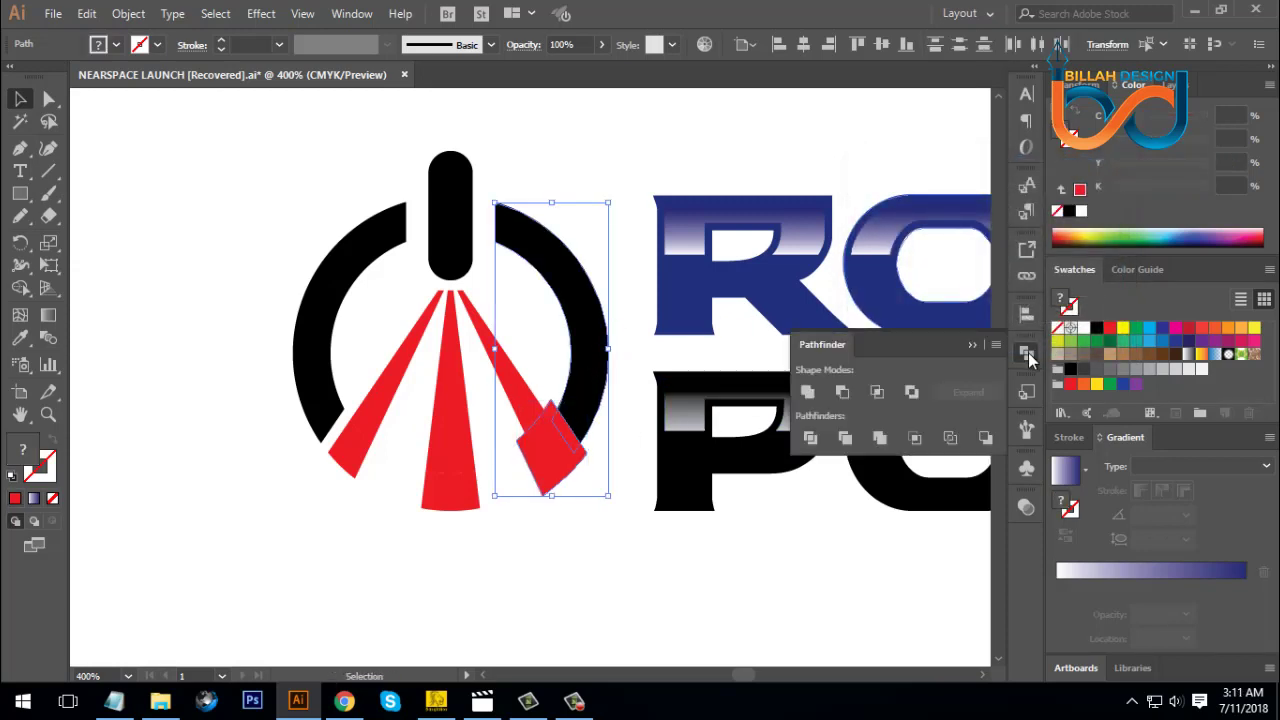
left_click(846, 391)
left_click(1024, 354)
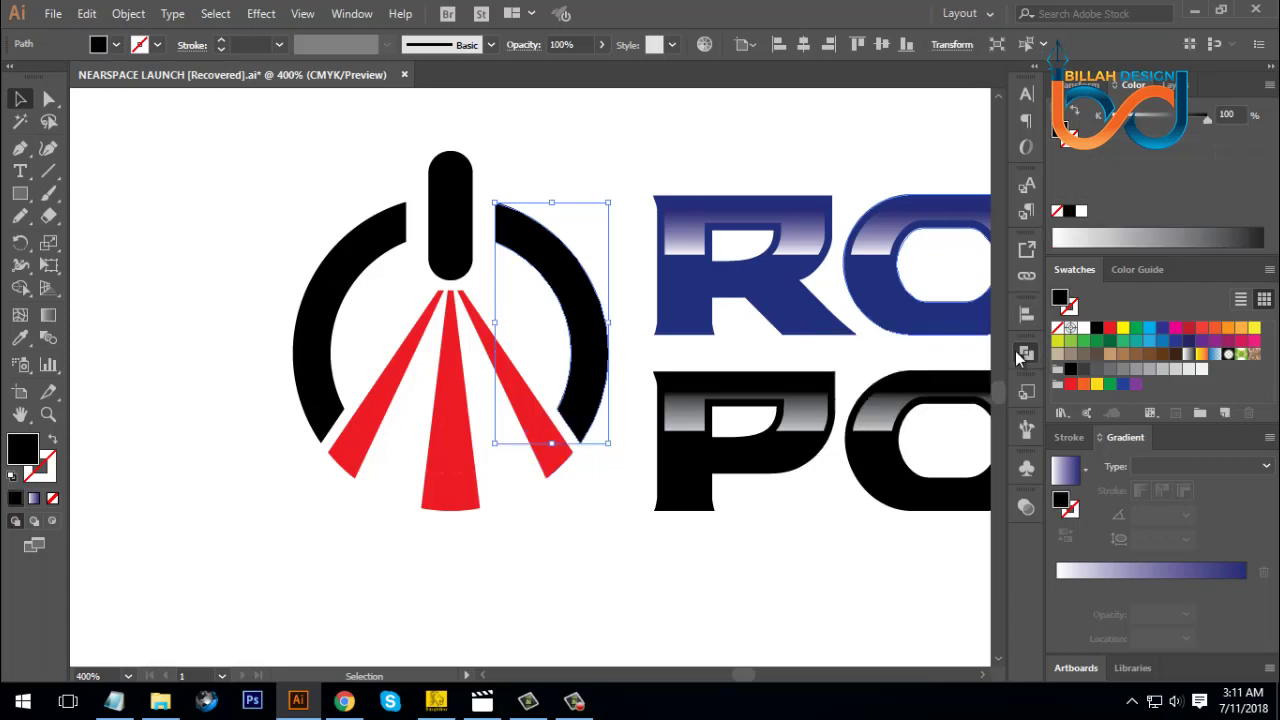
left_click(418, 462)
- Unite all the emblem's shapes with Pathfinder and fill the result with black
left_click_drag(218, 174, 602, 528)
left_click(1026, 353)
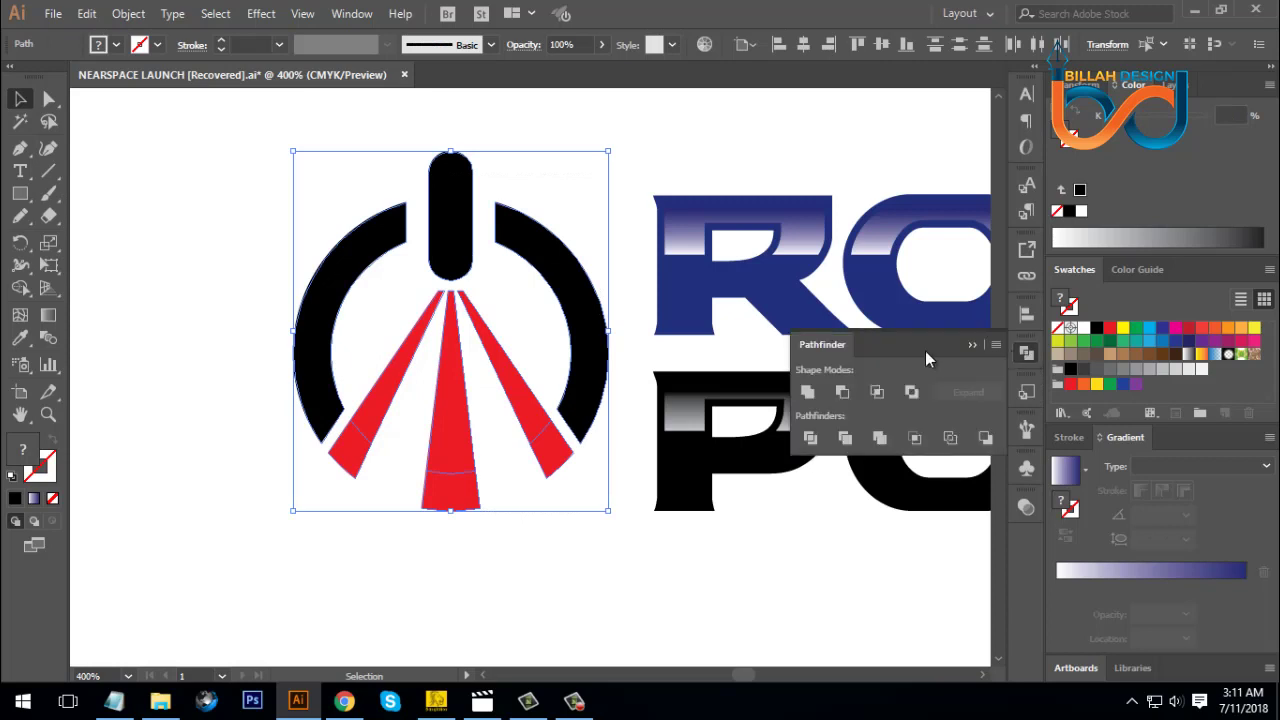
left_click(806, 393)
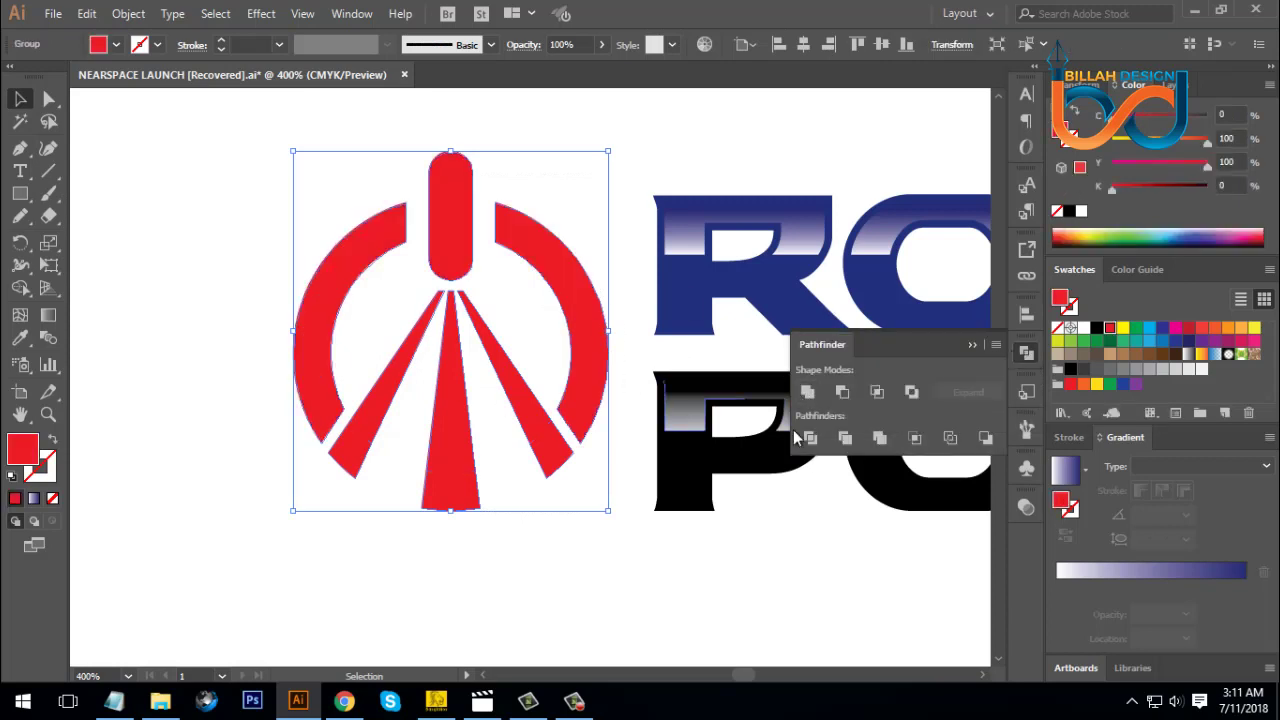
left_click(1072, 370)
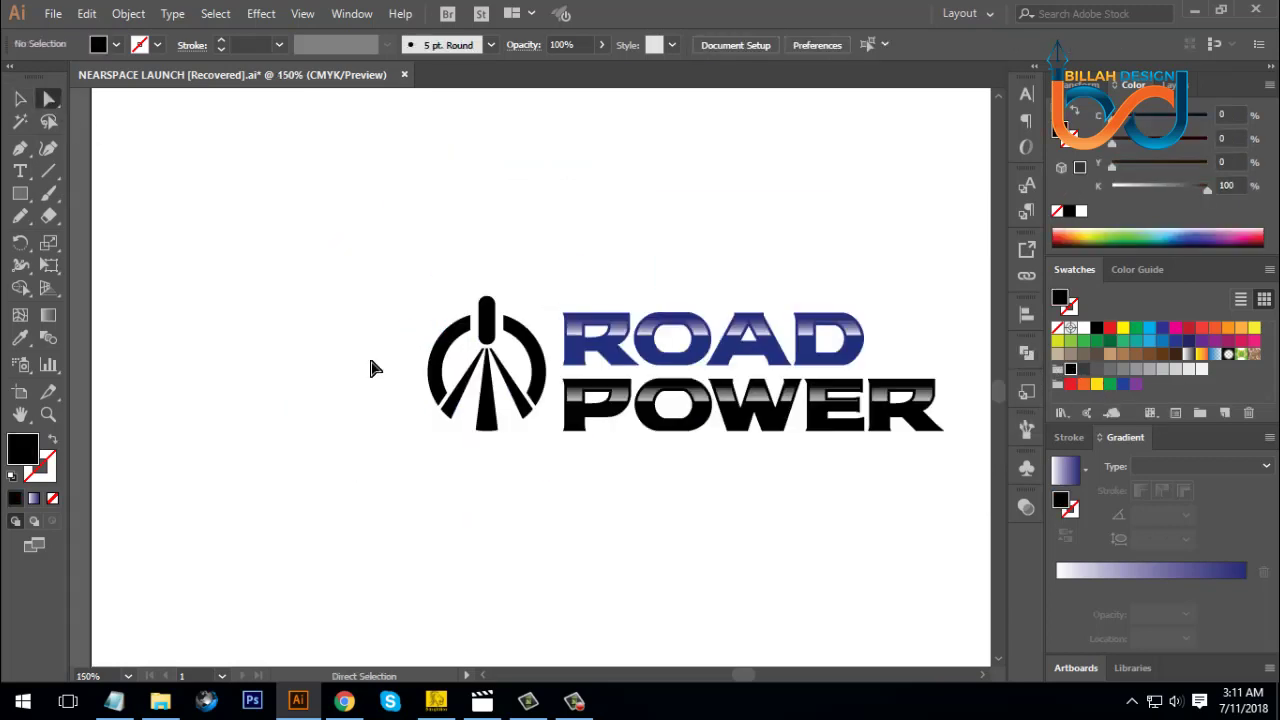
left_click_drag(480, 424, 522, 364)
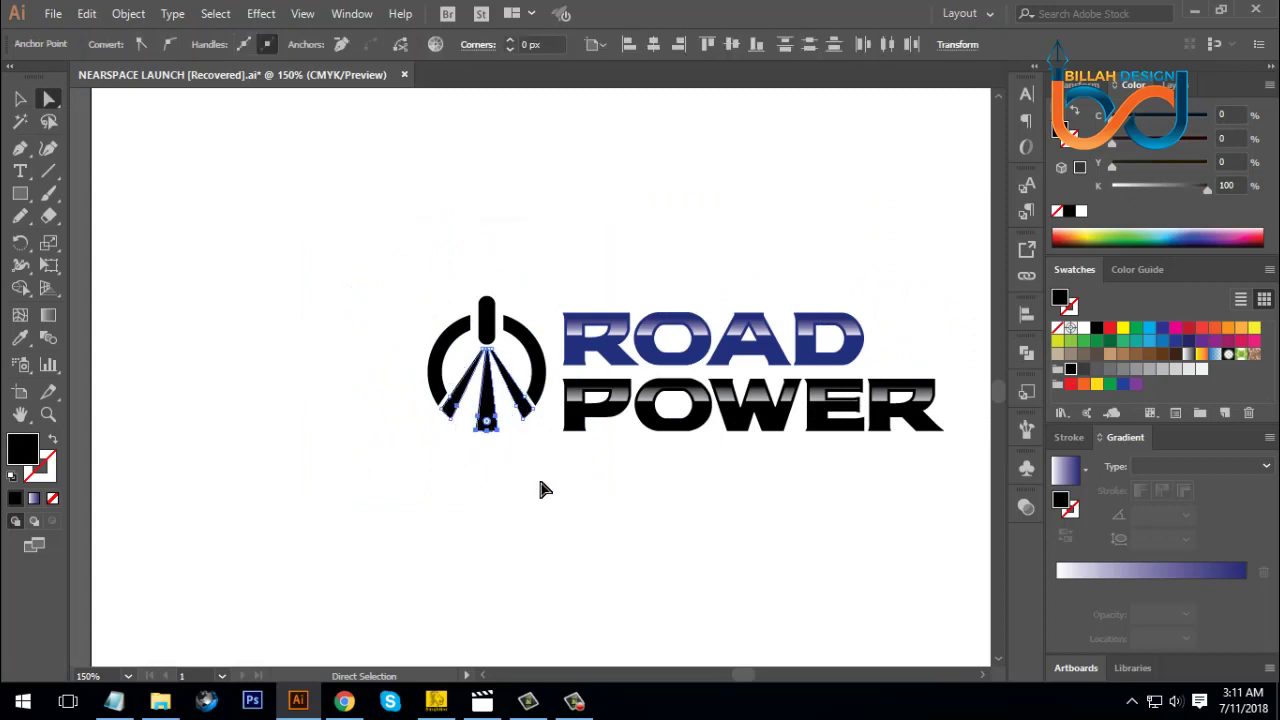
key("ctrl+equal")
key("ctrl+equal")
scroll(806, 520, "right", 1)
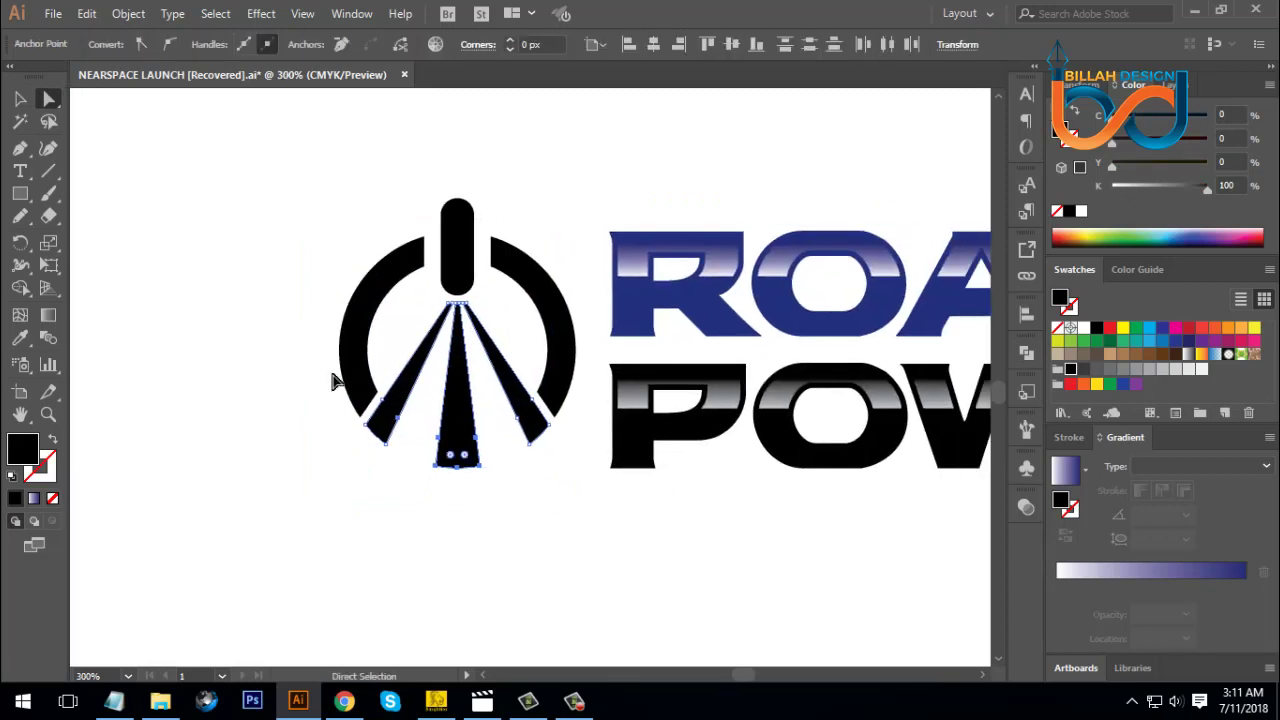
left_click(20, 338)
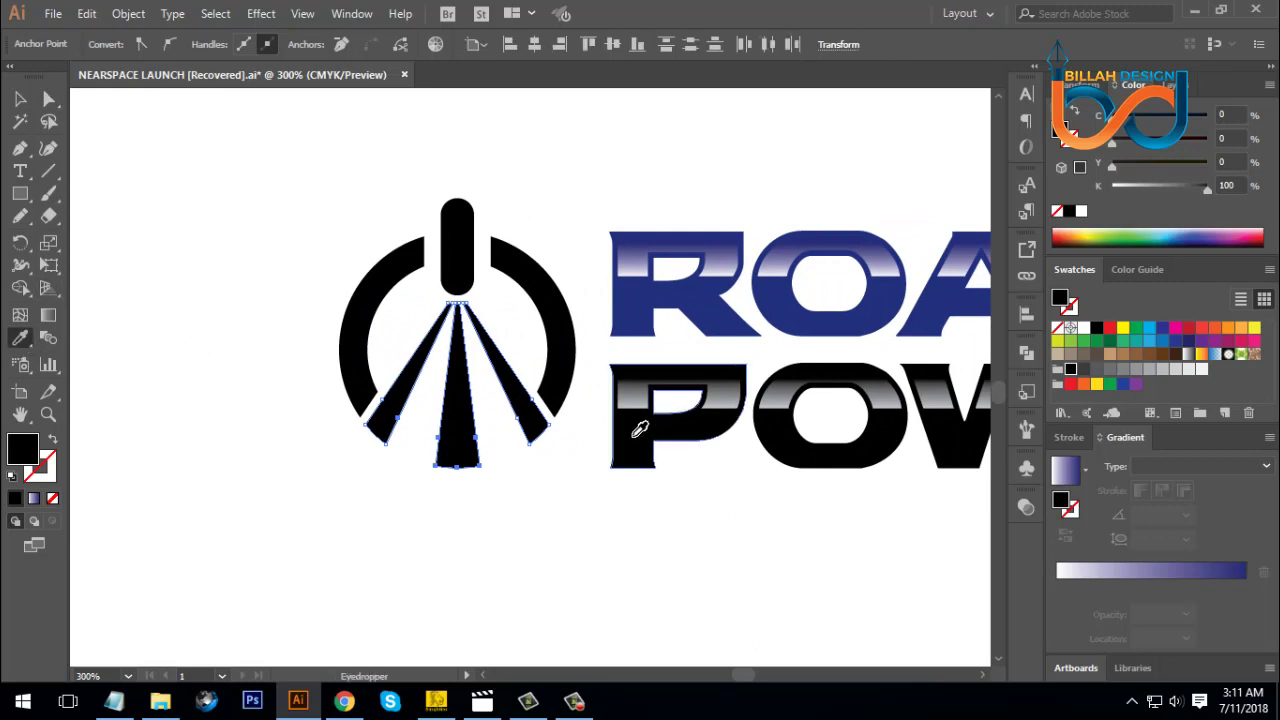
- Fill the two ring arcs and the power bar with the dark blue sampled from the ROAD lettering
left_click(49, 98)
left_click_drag(318, 222, 542, 285)
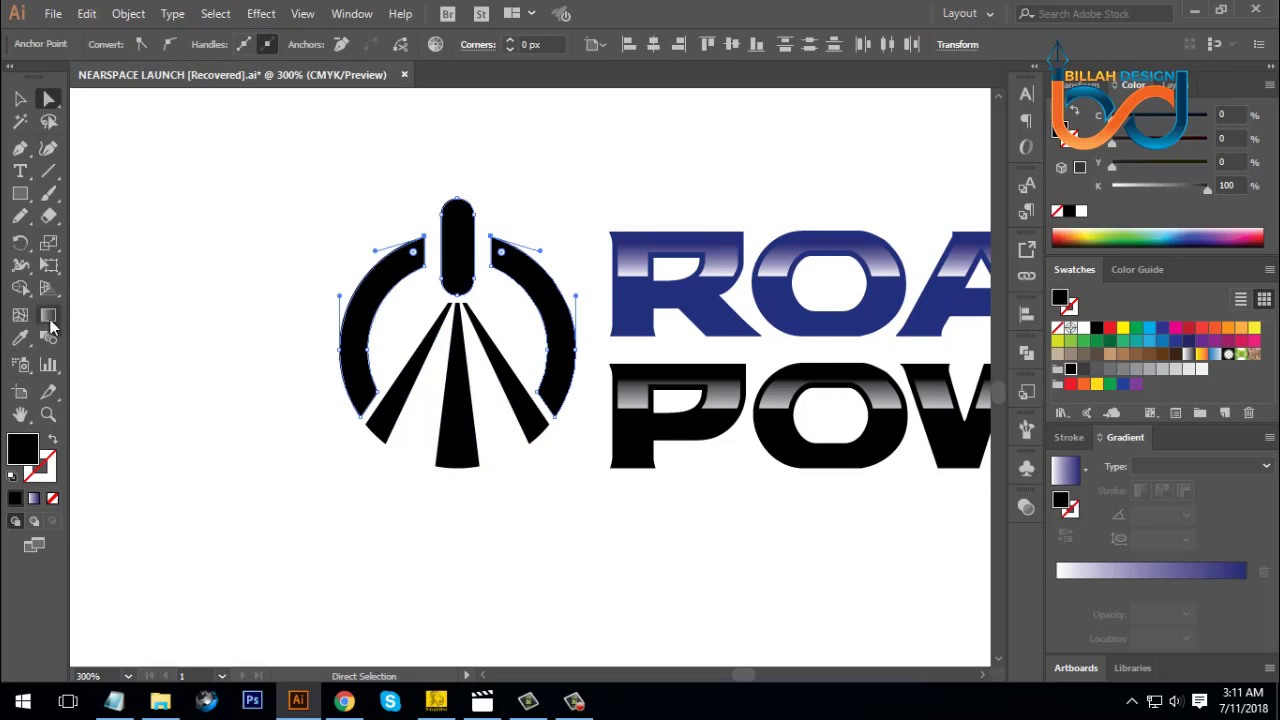
left_click(20, 338)
left_click(654, 310)
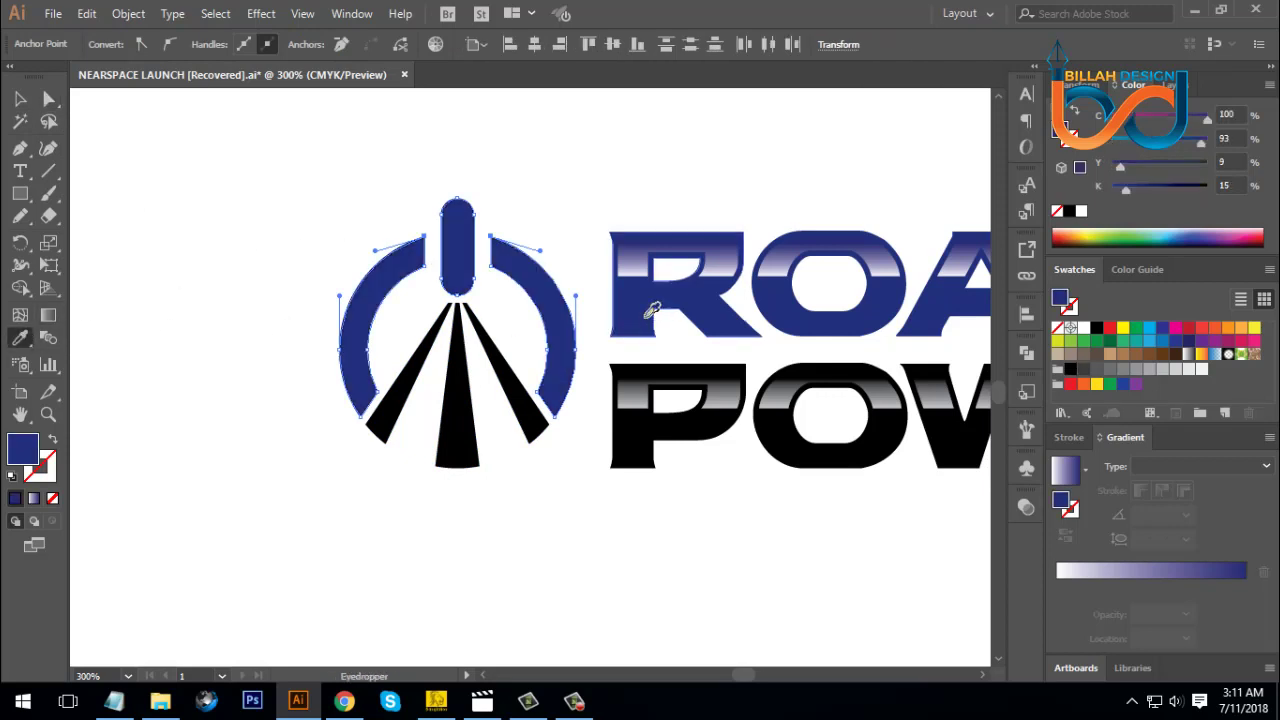
left_click(49, 98)
left_click(157, 349)
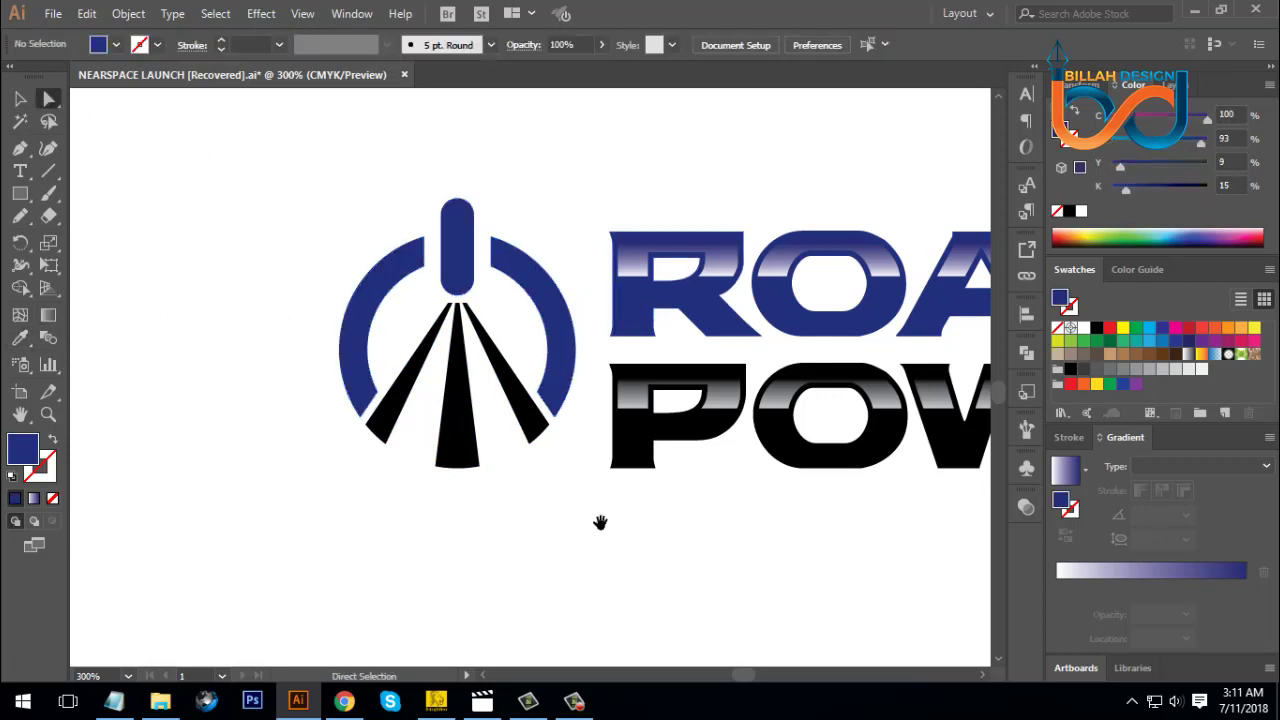
- Draw a thin horizontal rectangle across the middle stripe near its narrow end and fill it with white
left_click_drag(594, 519, 626, 517)
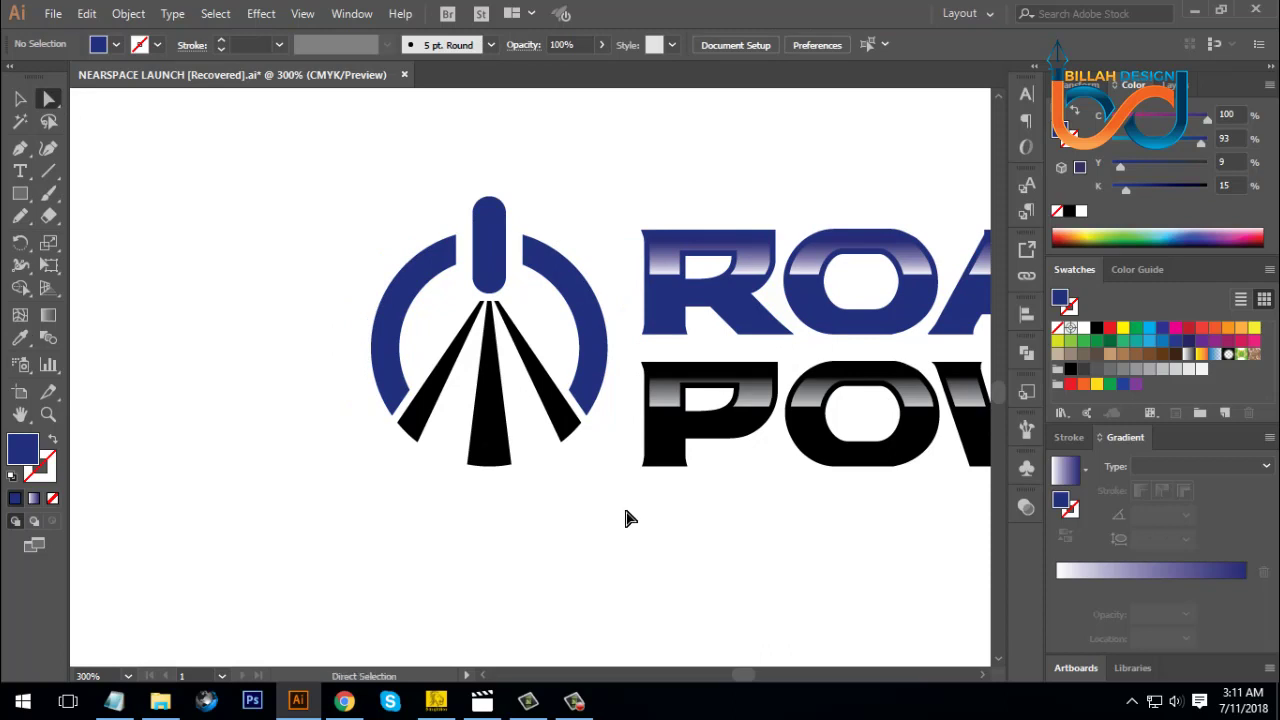
key("ctrl+plus")
key("ctrl+plus")
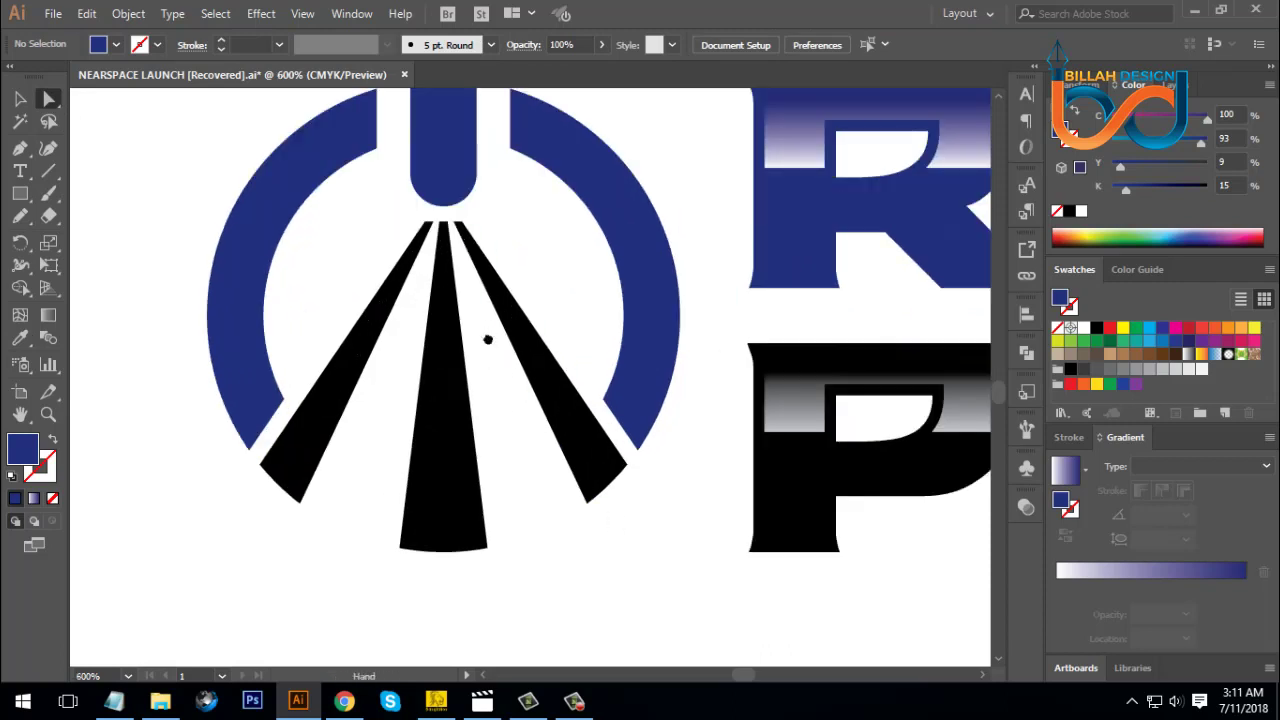
left_click_drag(486, 337, 503, 372)
key("ctrl+plus")
key("m")
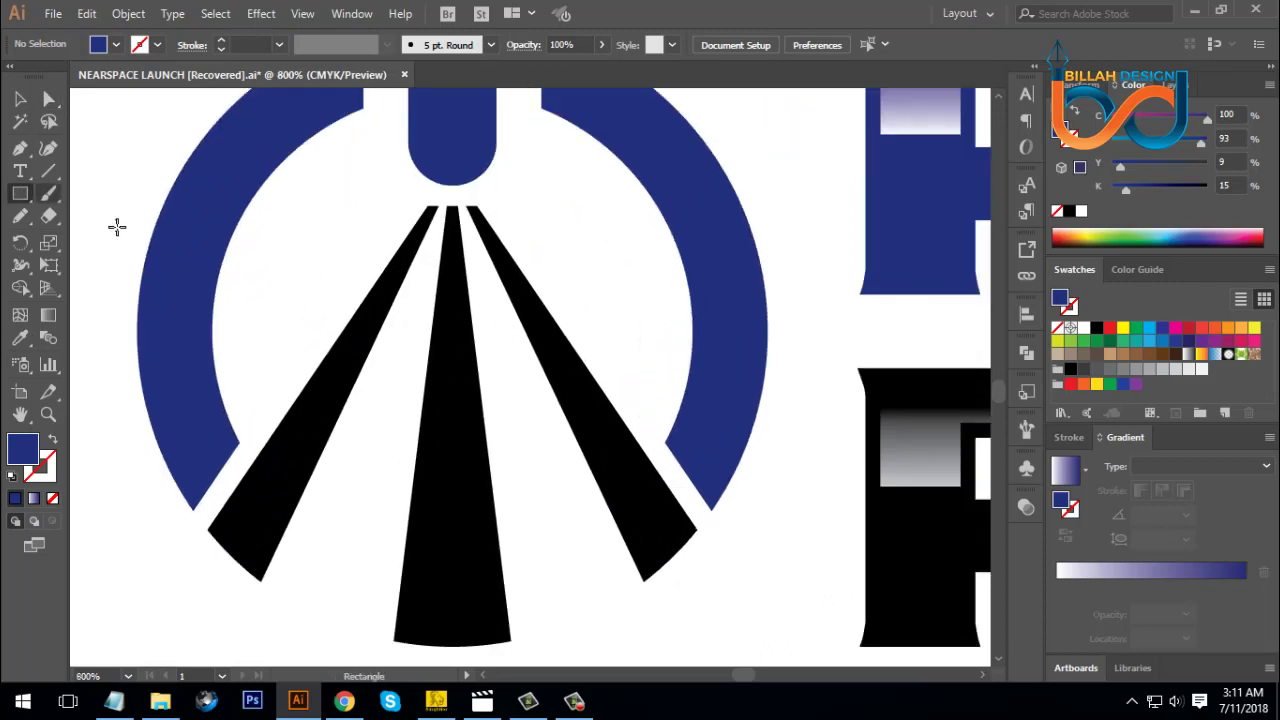
left_click_drag(413, 259, 498, 270)
key("v")
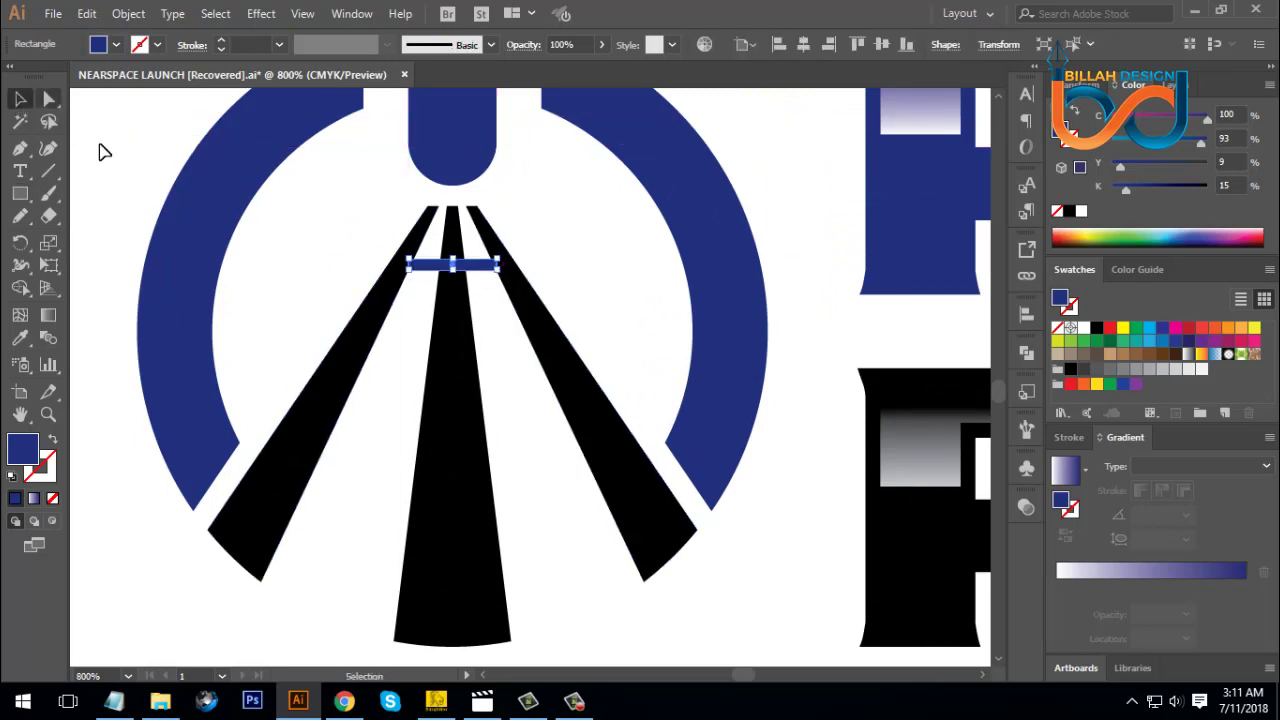
left_click(1084, 328)
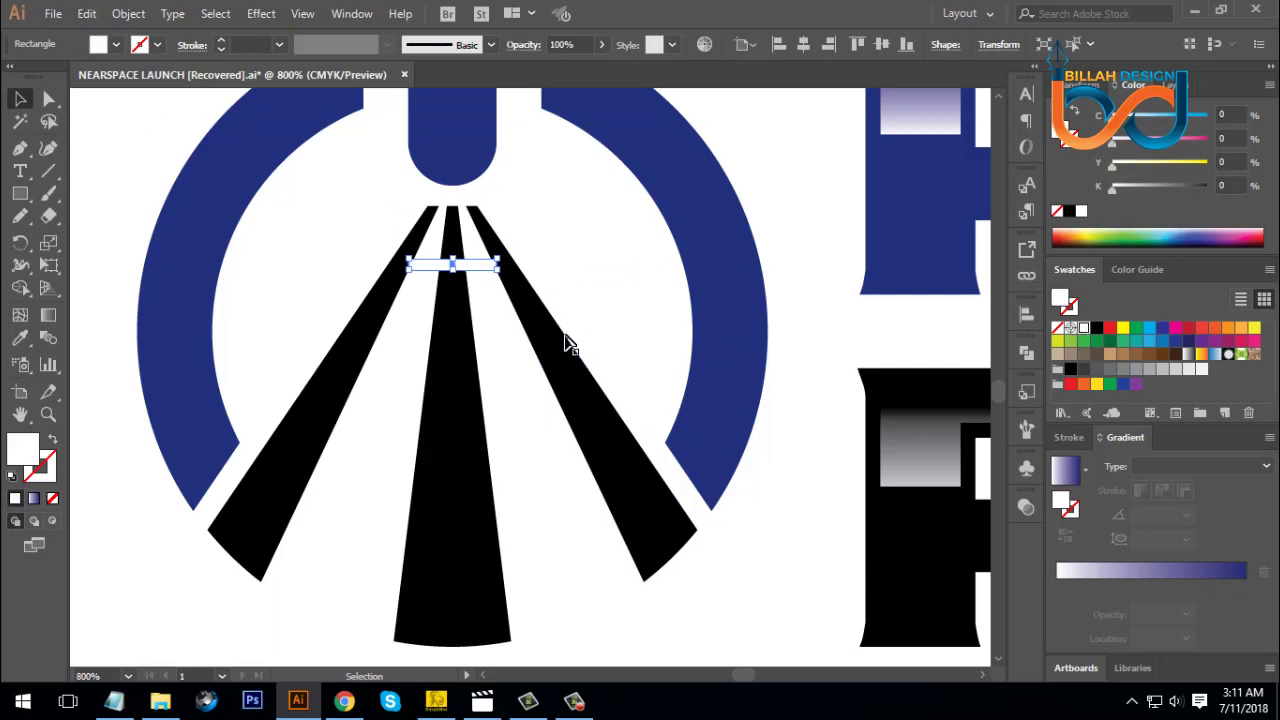
- Place two thicker copies of the white bar farther down the middle stripe to split it into dashes
left_click(474, 280)
left_click_drag(475, 270, 451, 372)
left_click(571, 531)
scroll(523, 349, "down", 3)
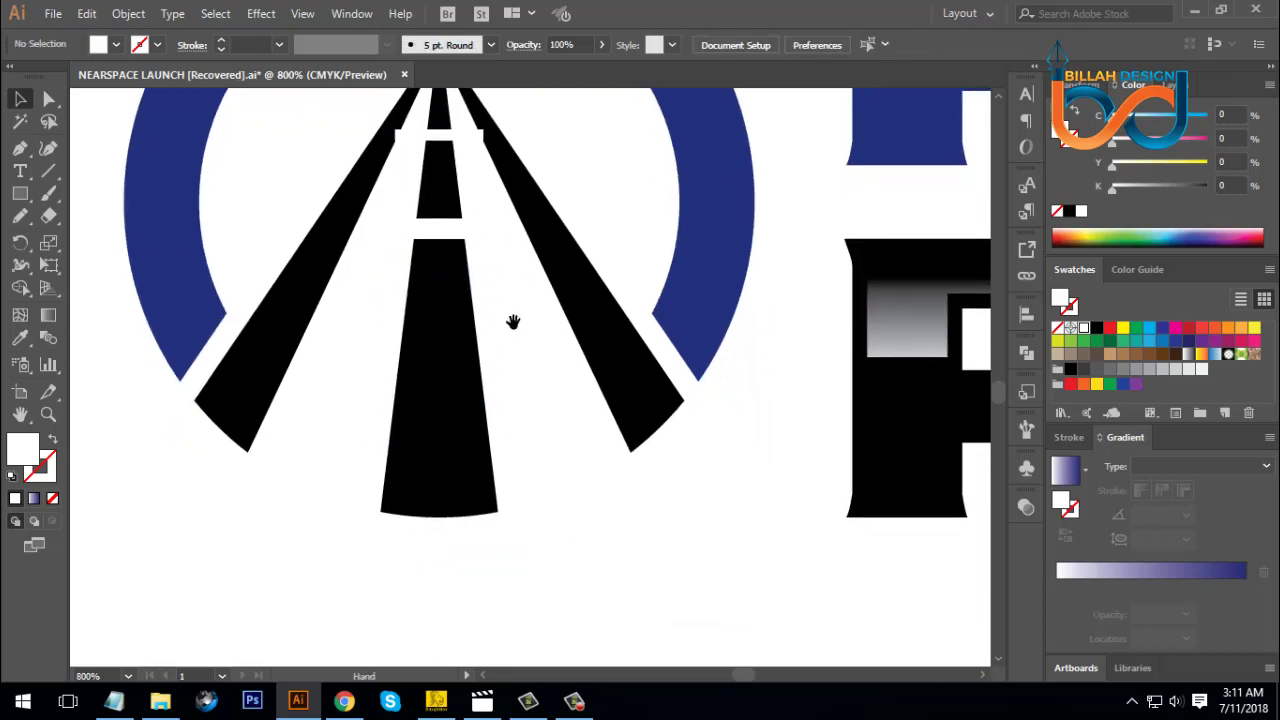
left_click(478, 231)
left_click_drag(470, 232, 473, 368)
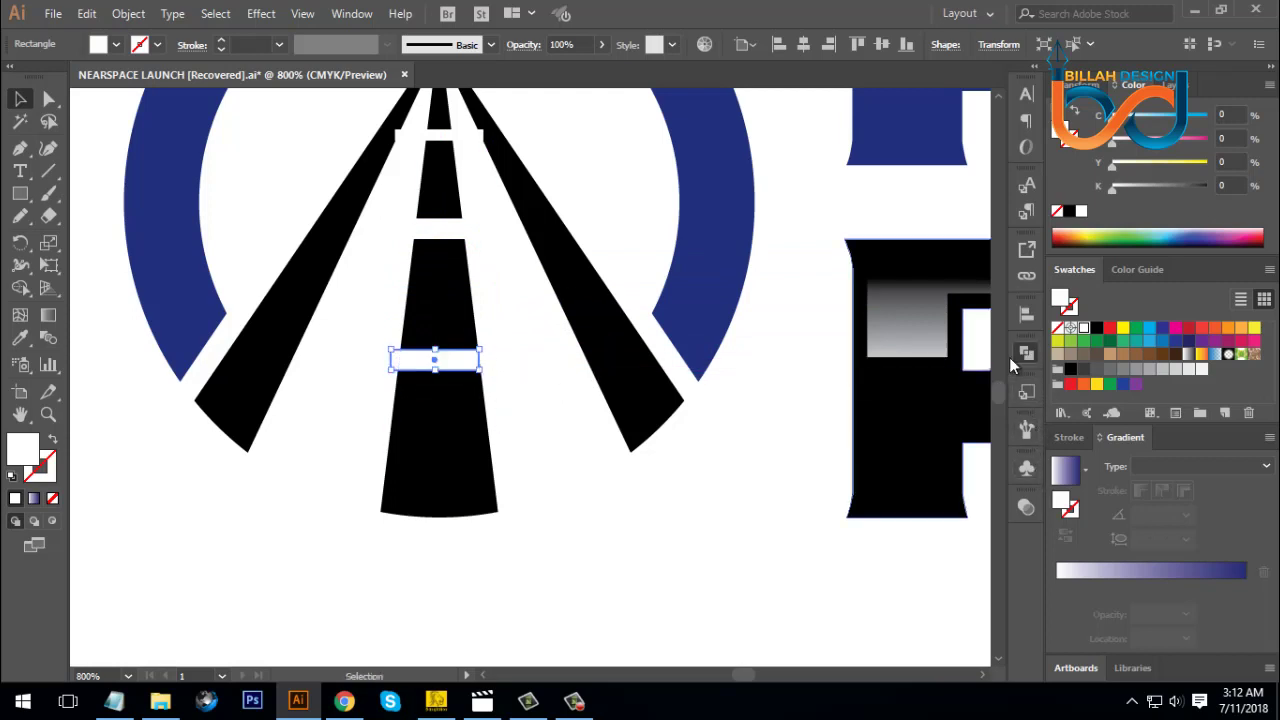
- Try the Exclude shape mode on the lowest white bar
left_click(1027, 352)
left_click(911, 392)
left_click(1031, 352)
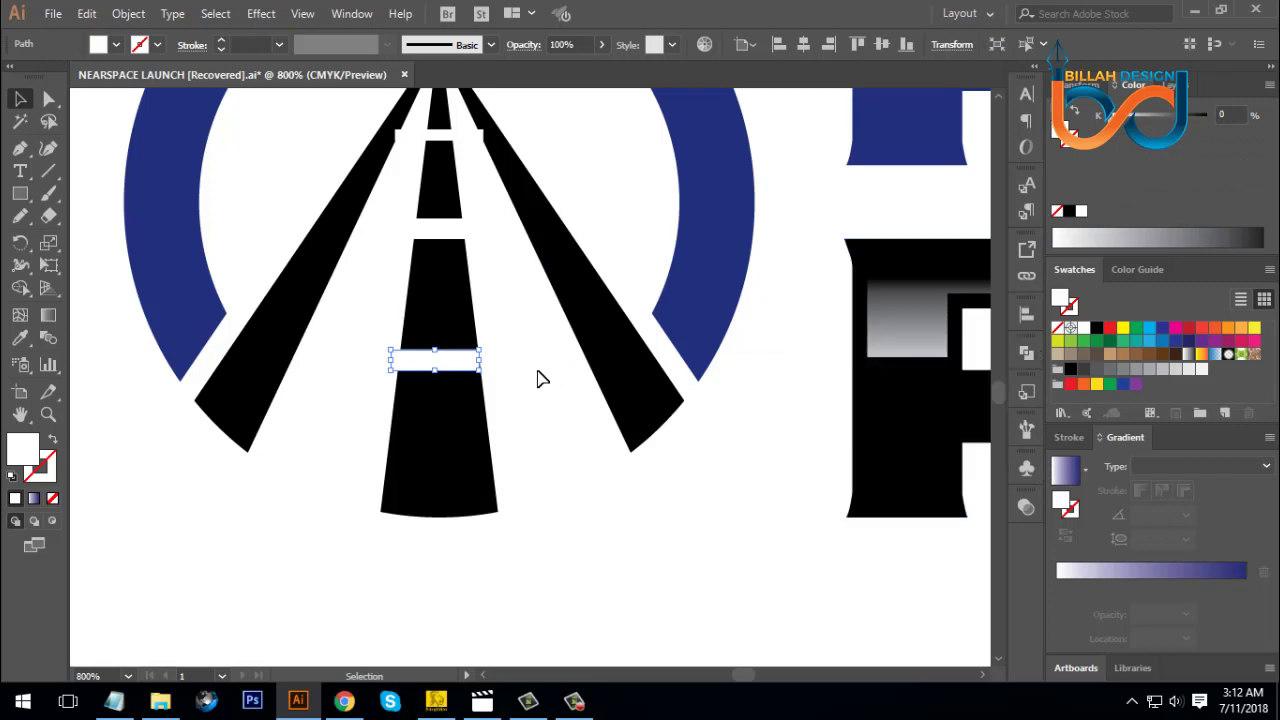
- Enlarge the lowest white bar so that it makes a wider gap in the middle stripe
left_click_drag(434, 351, 441, 338)
left_click(555, 430)
left_click(455, 356)
left_click(574, 457)
- Examine the dashed road emblem beside the ROAD POWER lettering at several magnifications
key("ctrl+minus")
key("ctrl+minus")
key("ctrl+minus")
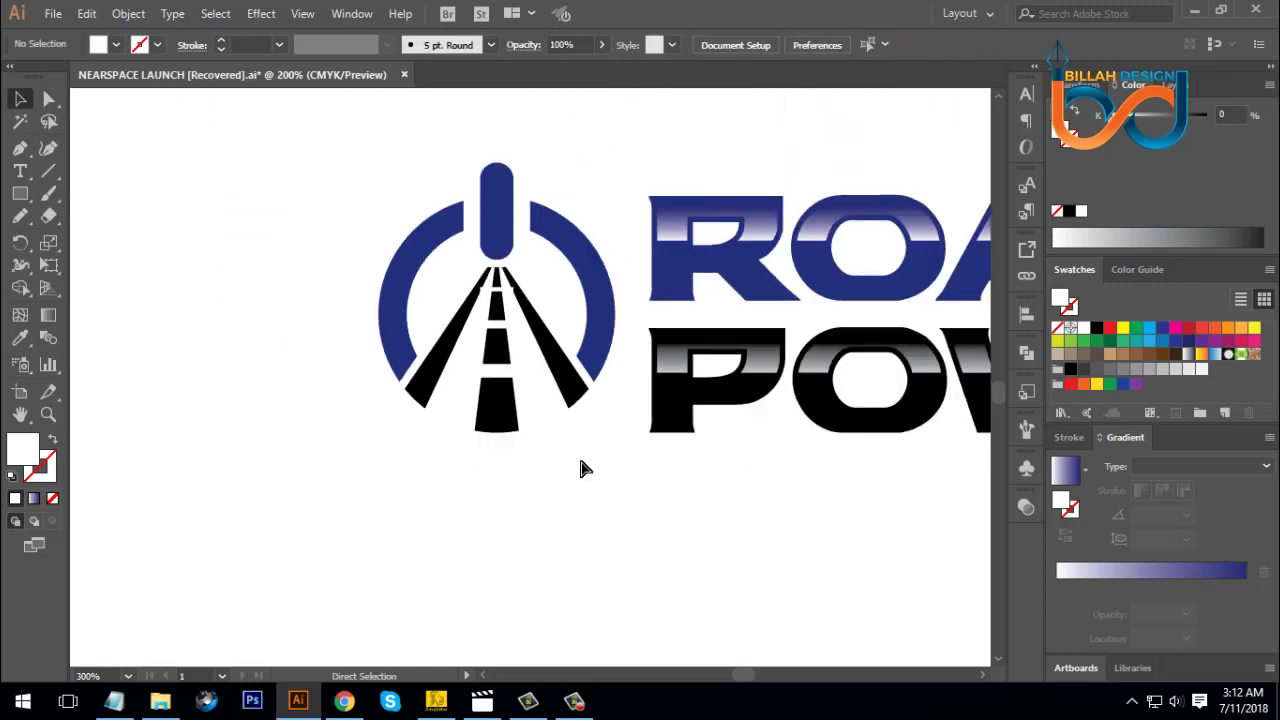
key("ctrl+minus")
key("ctrl+minus")
key("ctrl+minus")
key("ctrl+minus")
key("ctrl+plus")
key("ctrl+plus")
key("ctrl+plus")
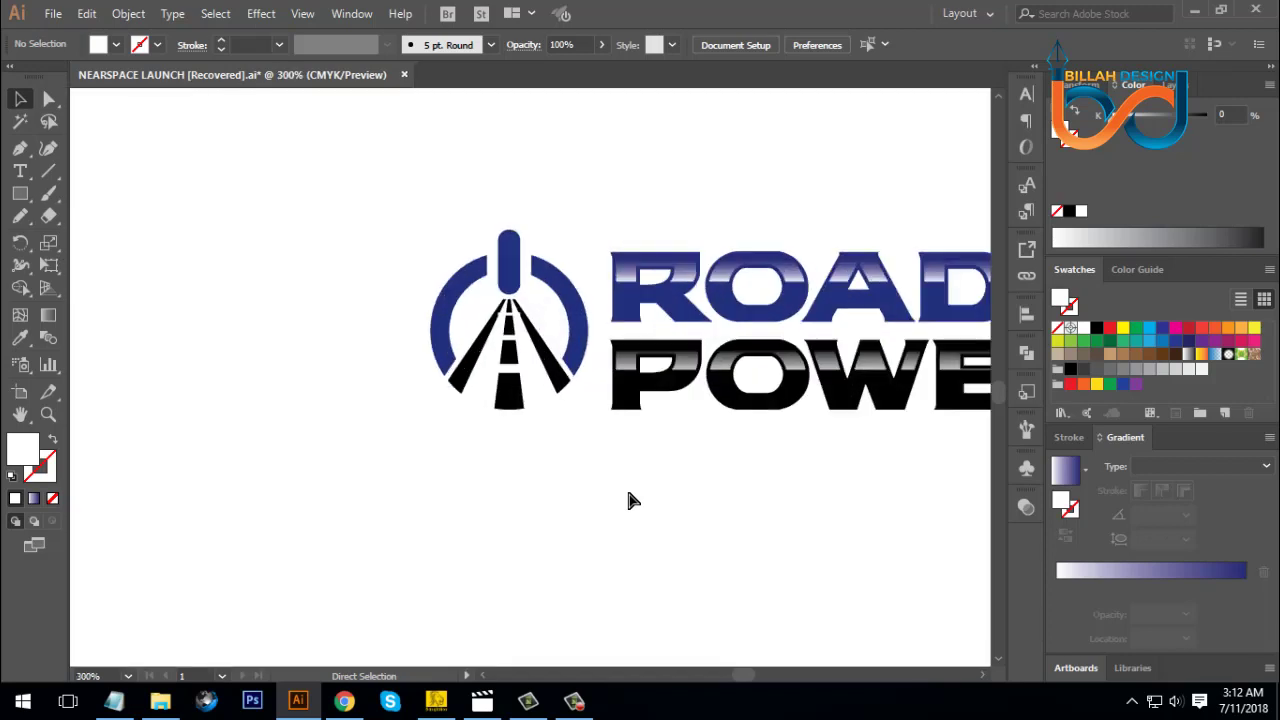
- Cut the three white bars out of the middle stripe with Minus Front
key("ctrl+plus")
key("ctrl+plus")
key("ctrl+plus")
key("space")
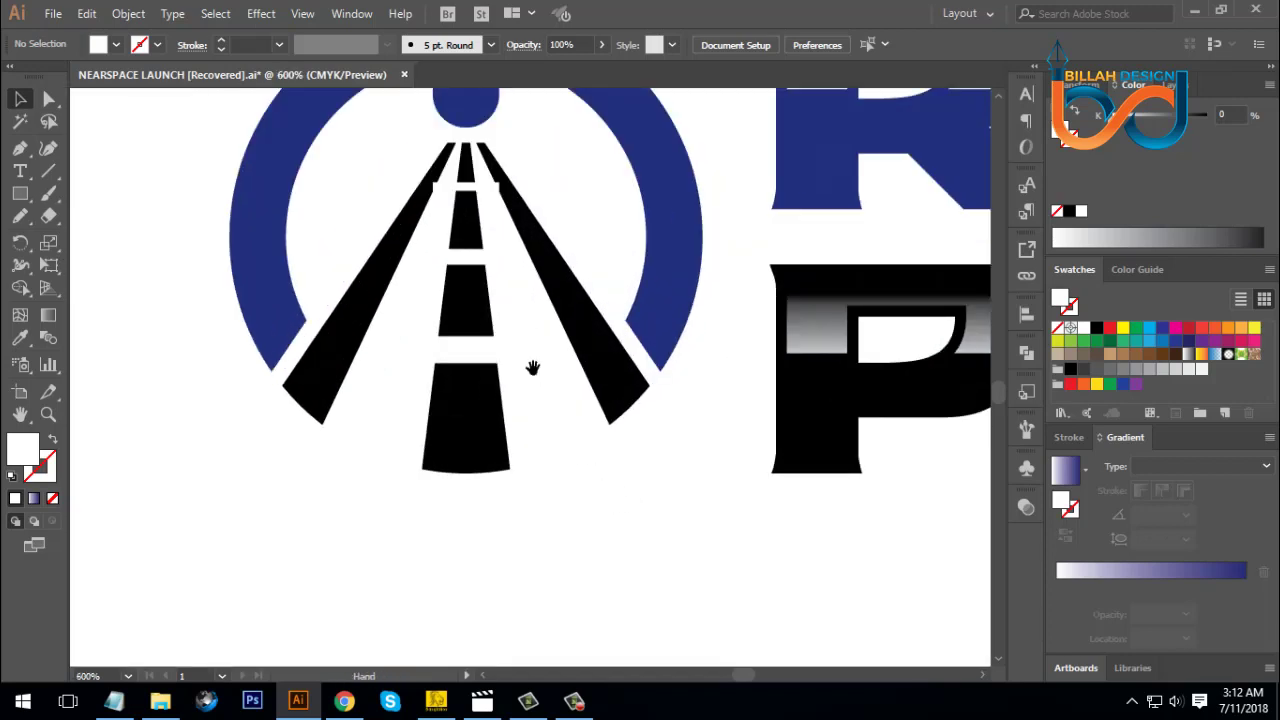
left_click_drag(533, 370, 543, 391)
left_click(50, 103)
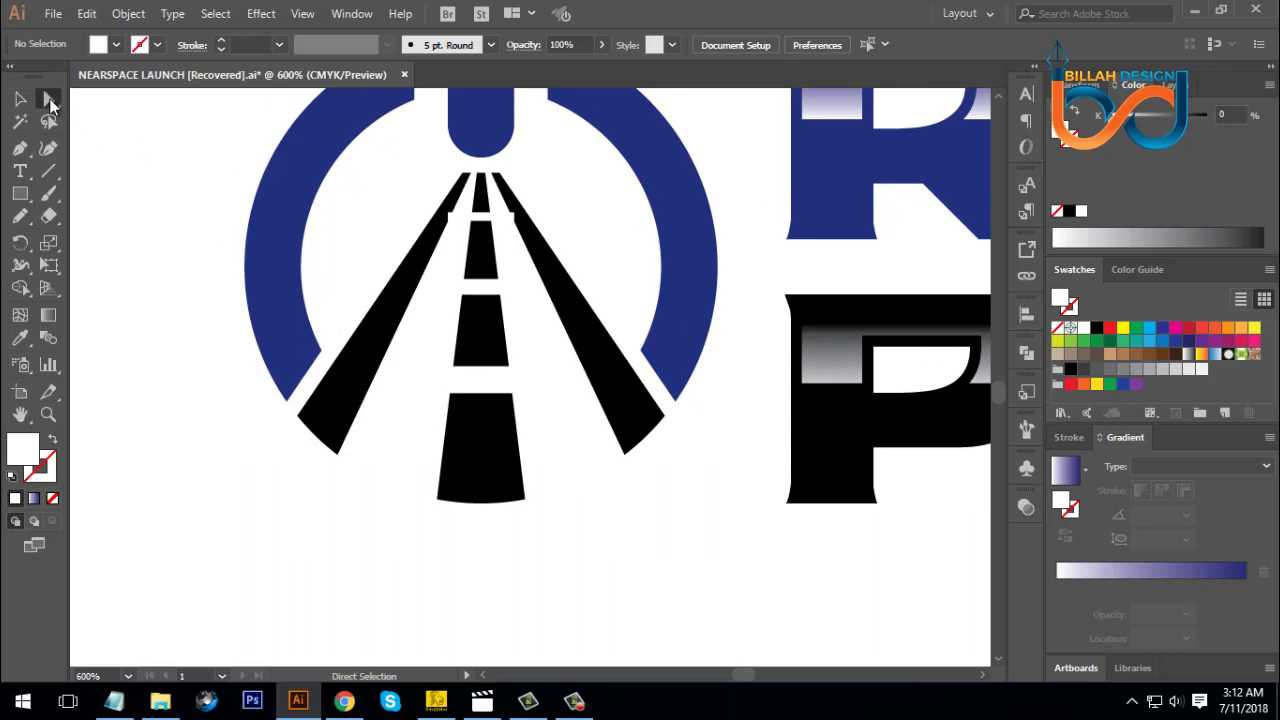
left_click_drag(474, 545, 503, 213)
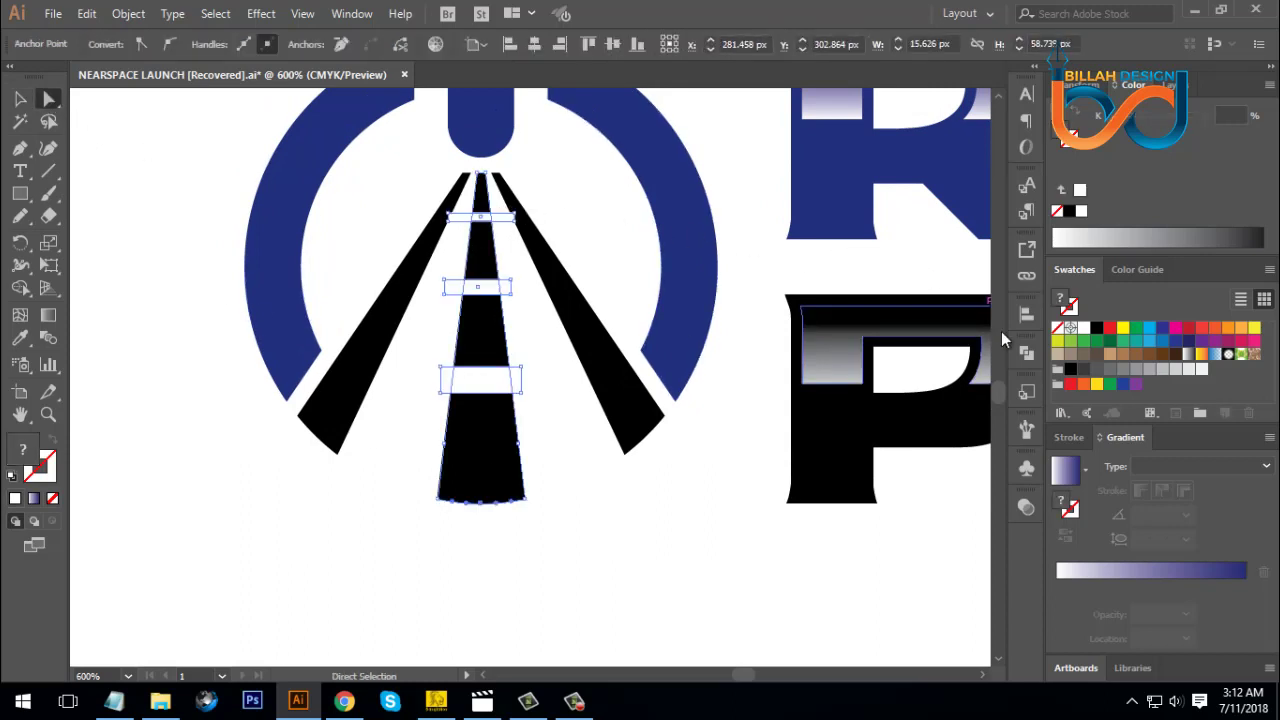
left_click(1027, 355)
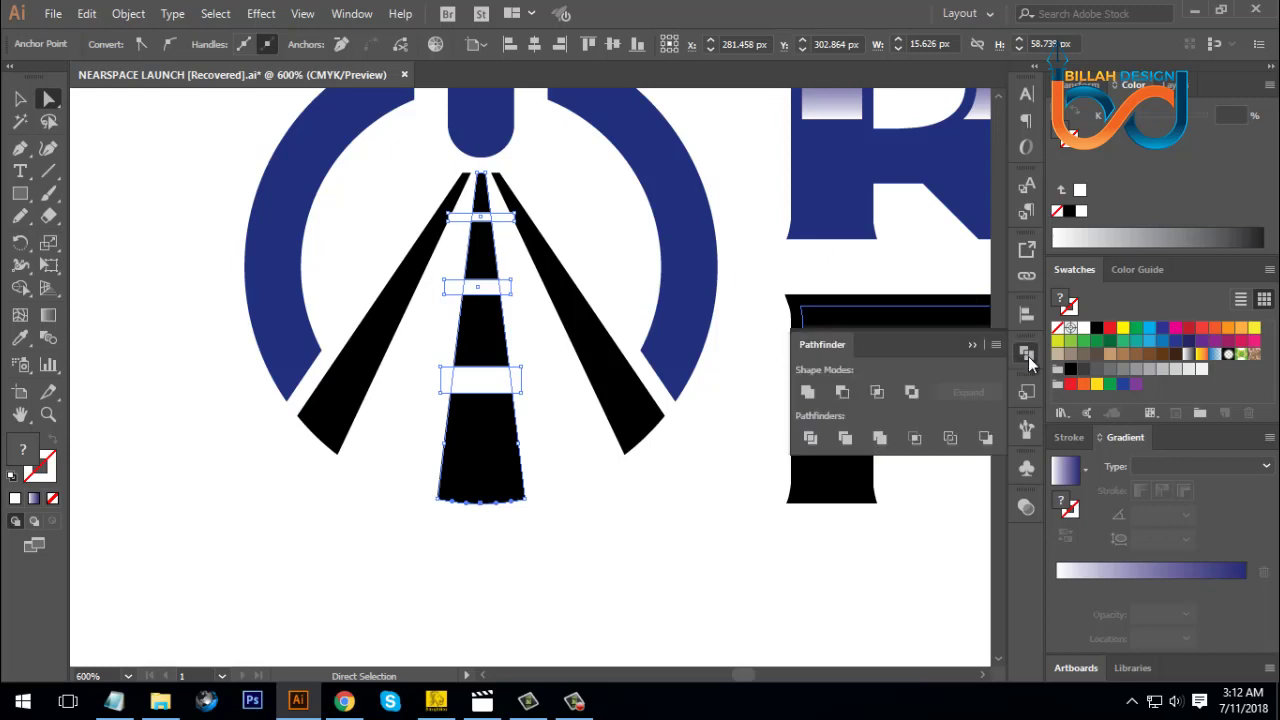
left_click(842, 391)
key("ctrl+minus")
left_click(539, 501)
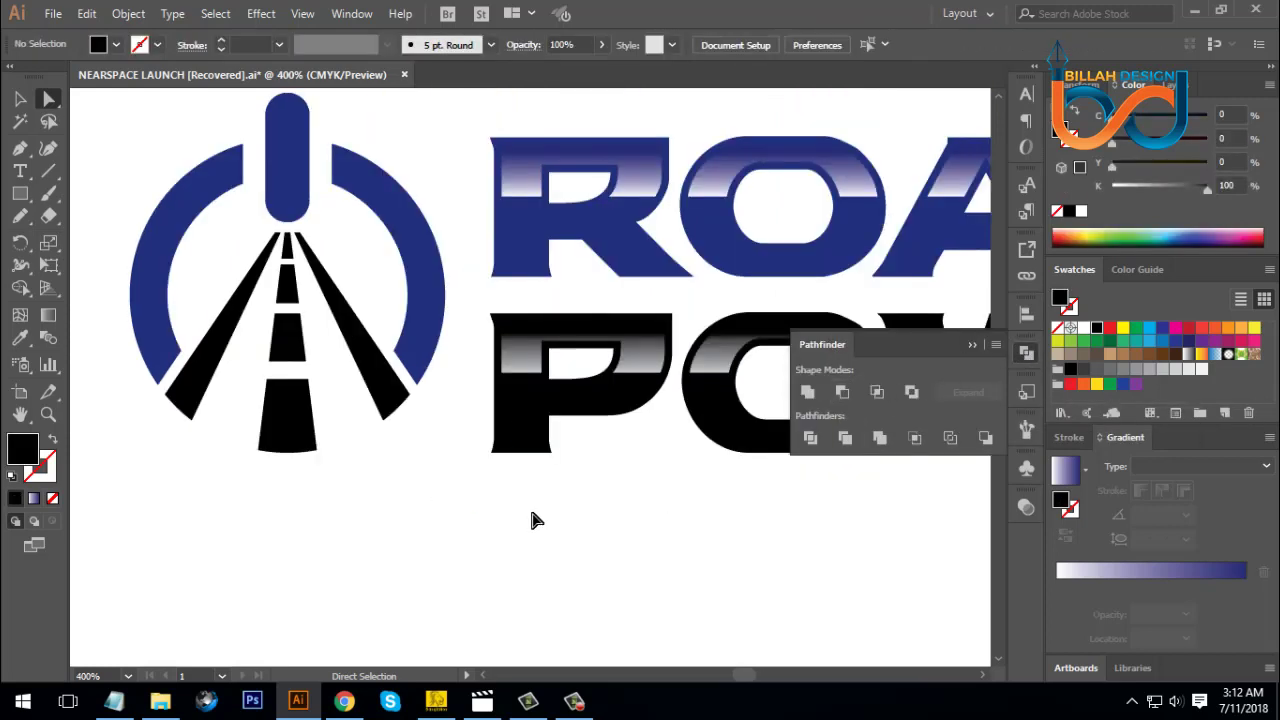
- Fill the middle stripe's dashes with the dark blue sampled from the power bar
scroll(428, 514, "left", 3)
left_click_drag(380, 482, 422, 343)
left_click_drag(403, 472, 404, 250)
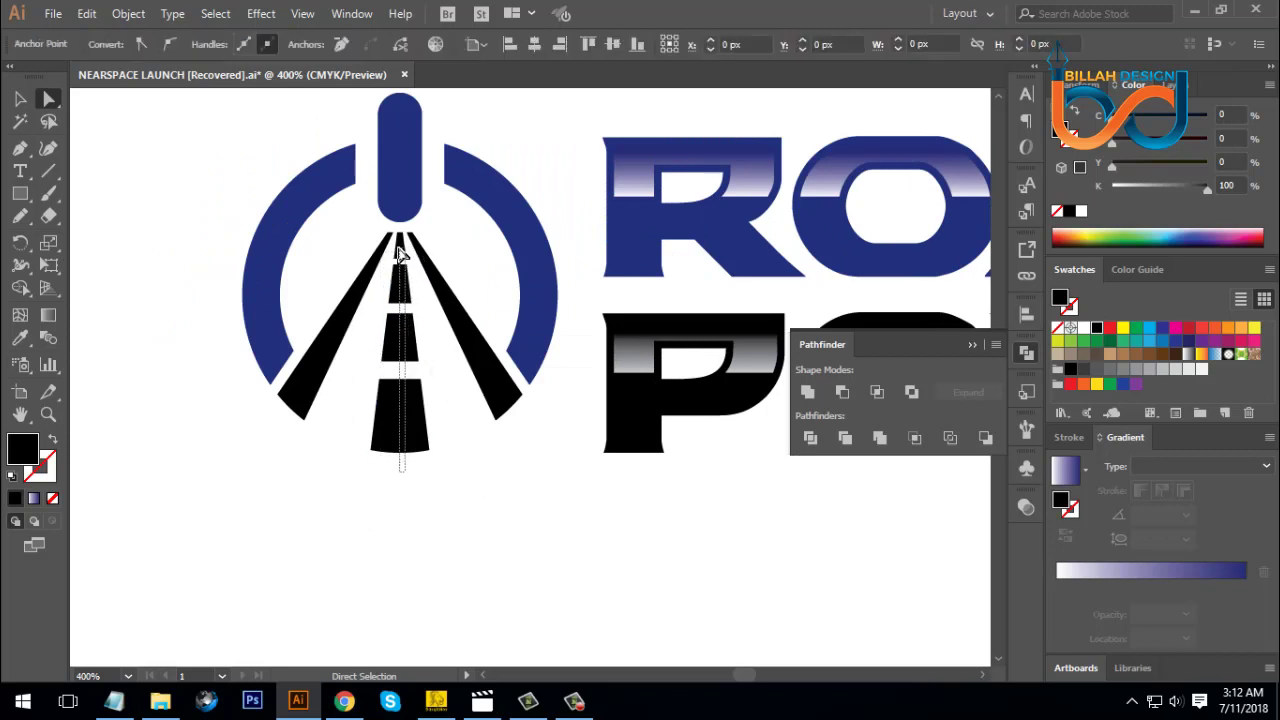
left_click(20, 337)
left_click(410, 170)
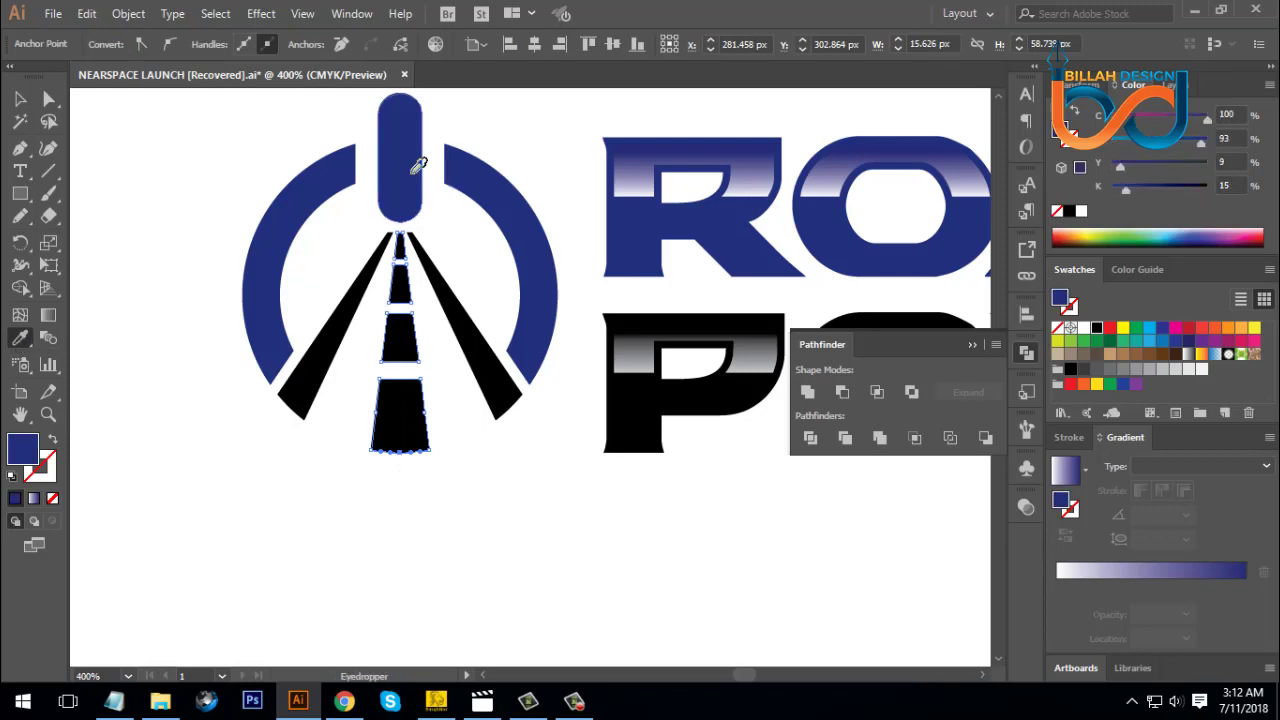
left_click(20, 98)
left_click(183, 388)
key("ctrl+1")
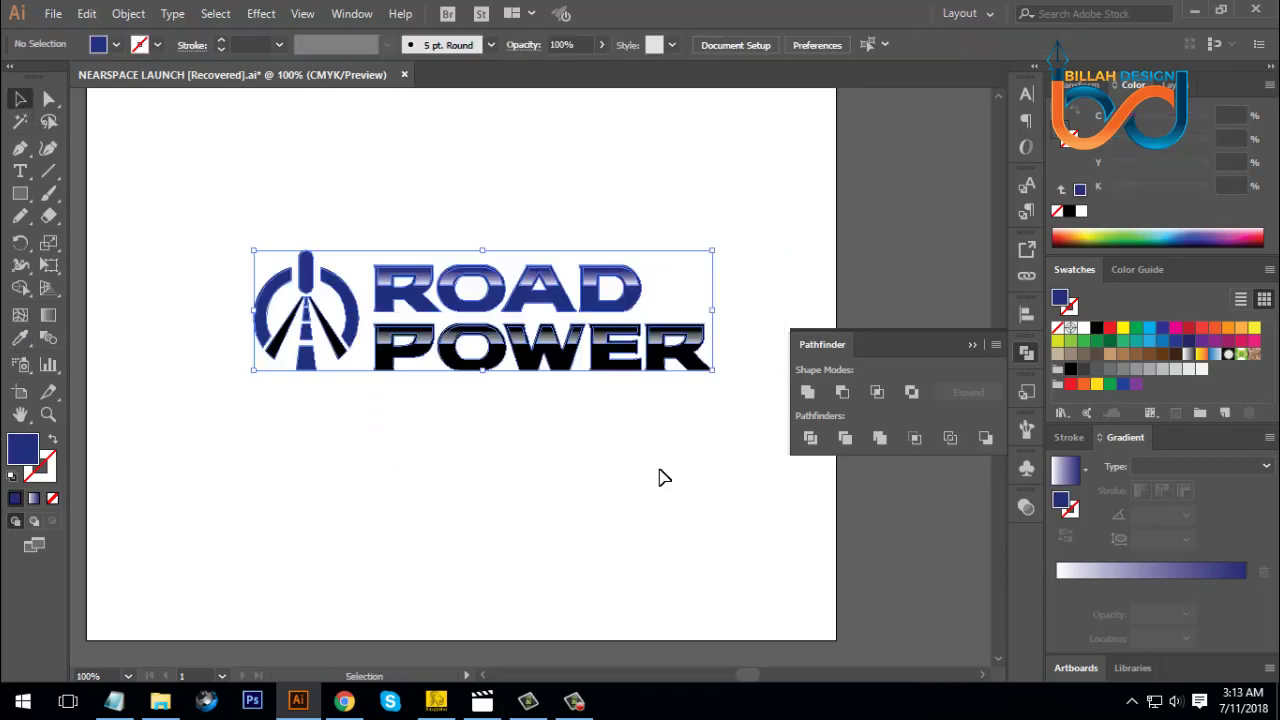
left_click_drag(571, 426, 589, 451)
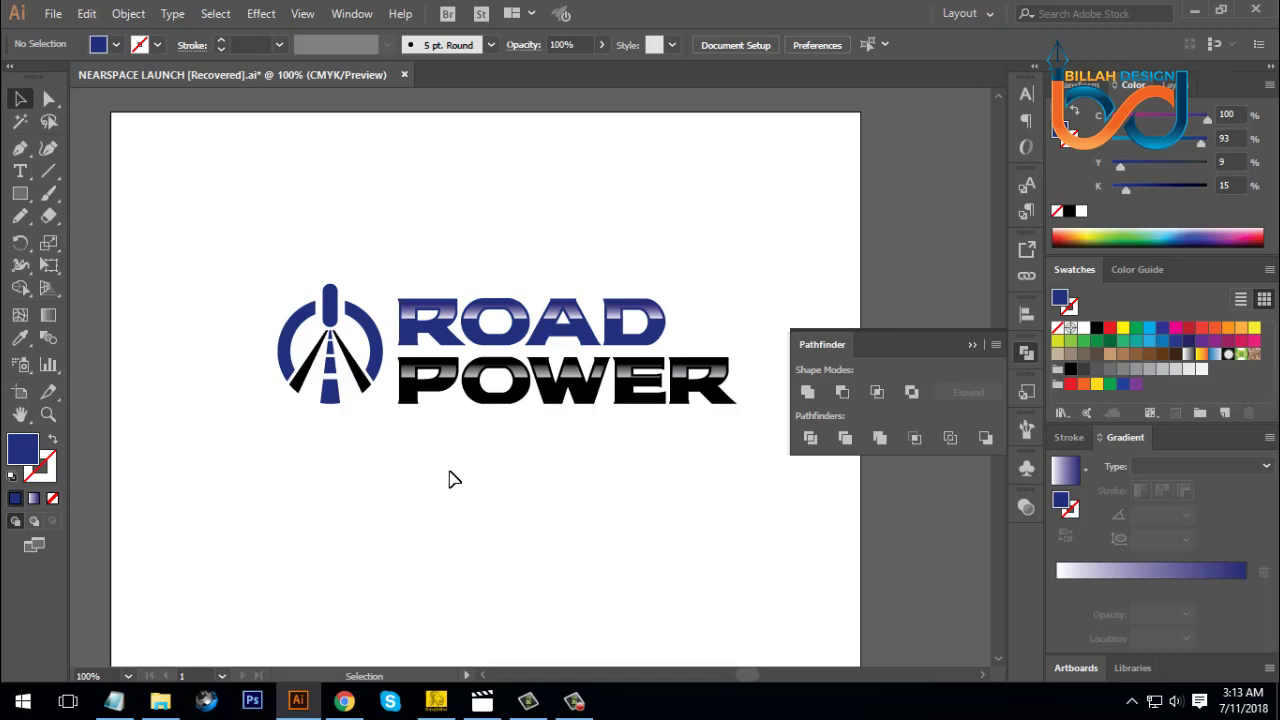
left_click_drag(457, 471, 503, 491)
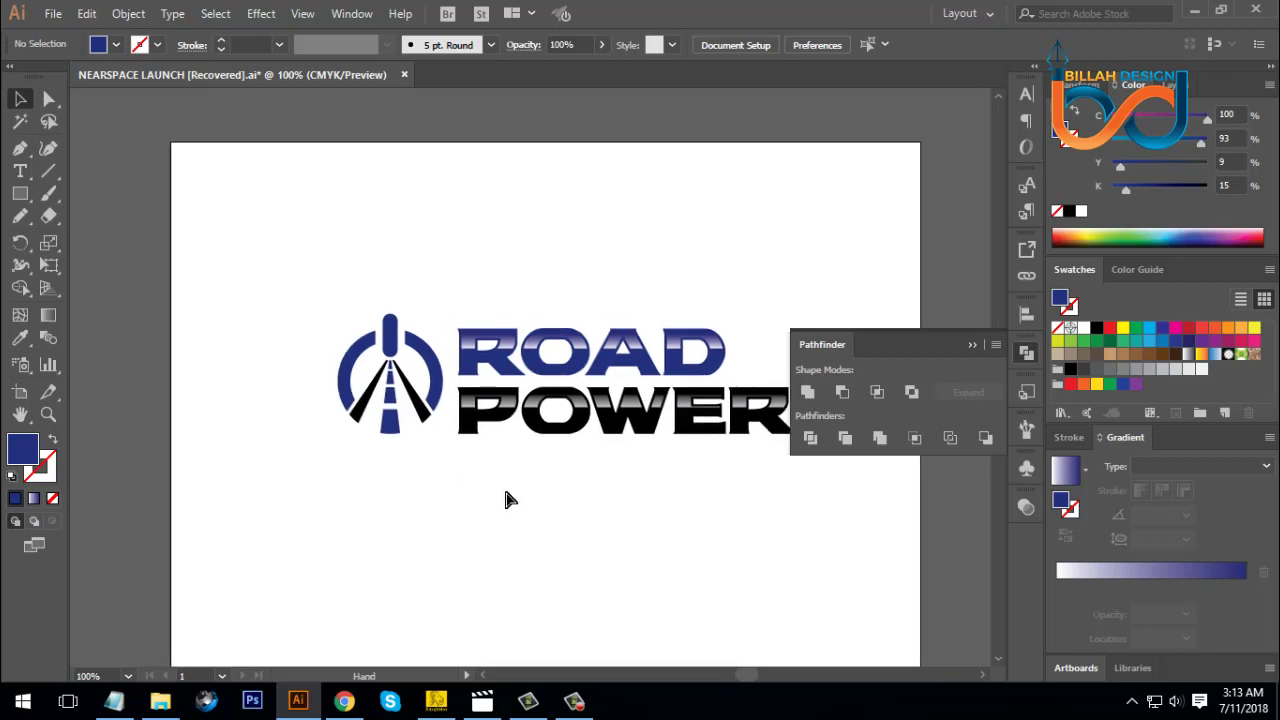
key("ctrl+plus")
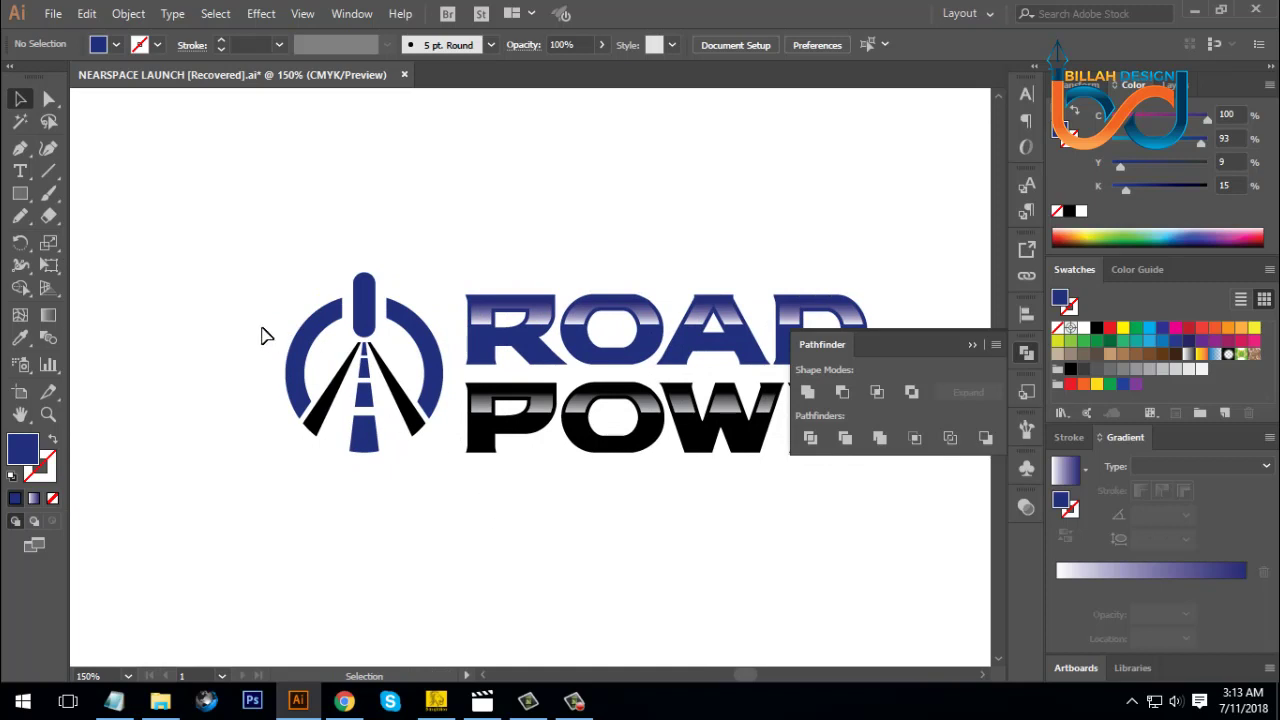
- Ungroup the power-symbol emblem's ring and bar so that each part can be selected separately
left_click(428, 335)
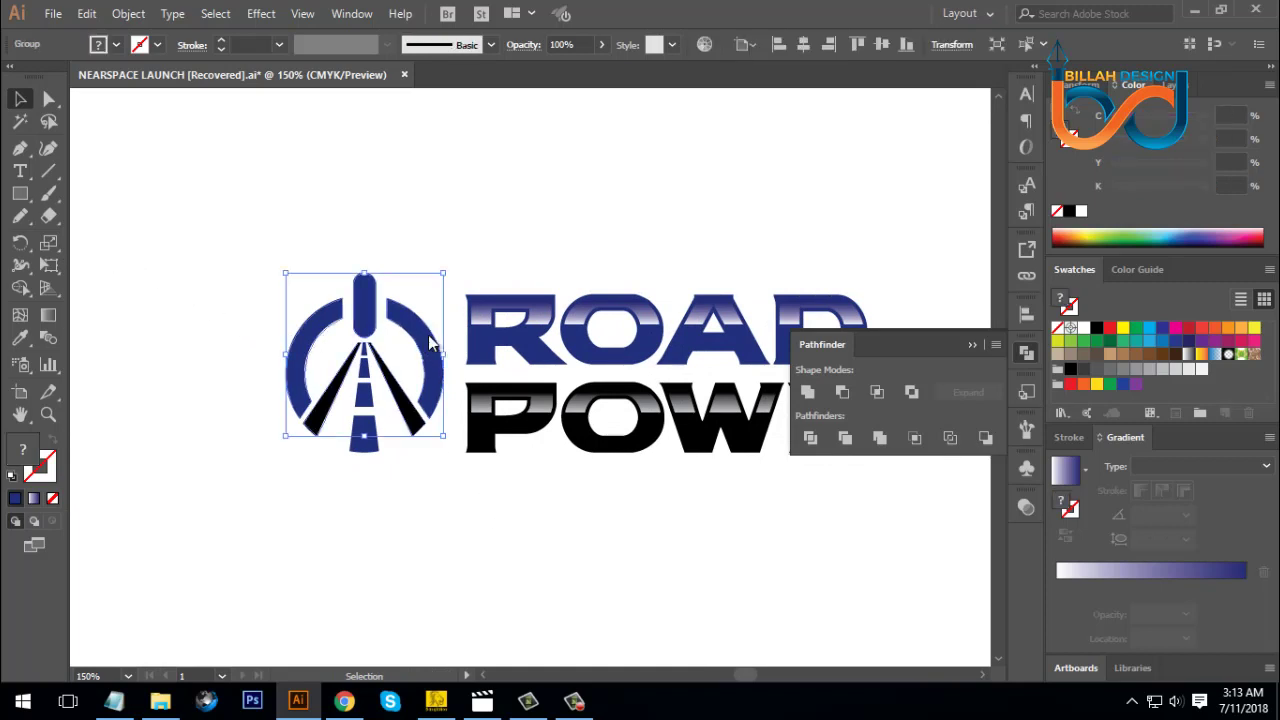
right_click(428, 335)
left_click(500, 495)
left_click(537, 528)
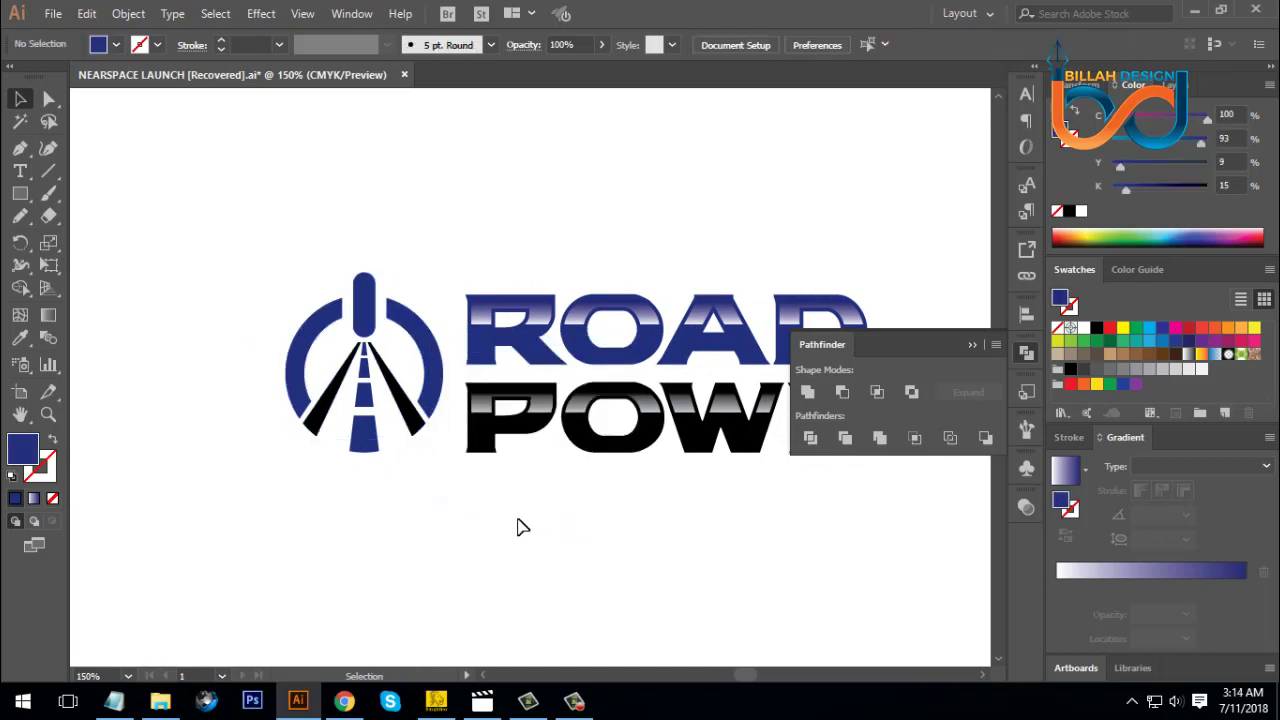
- Offset the paths of the emblem's two ring arcs by -2 px with Miter joins
left_click(405, 340)
left_click(320, 345, "shift")
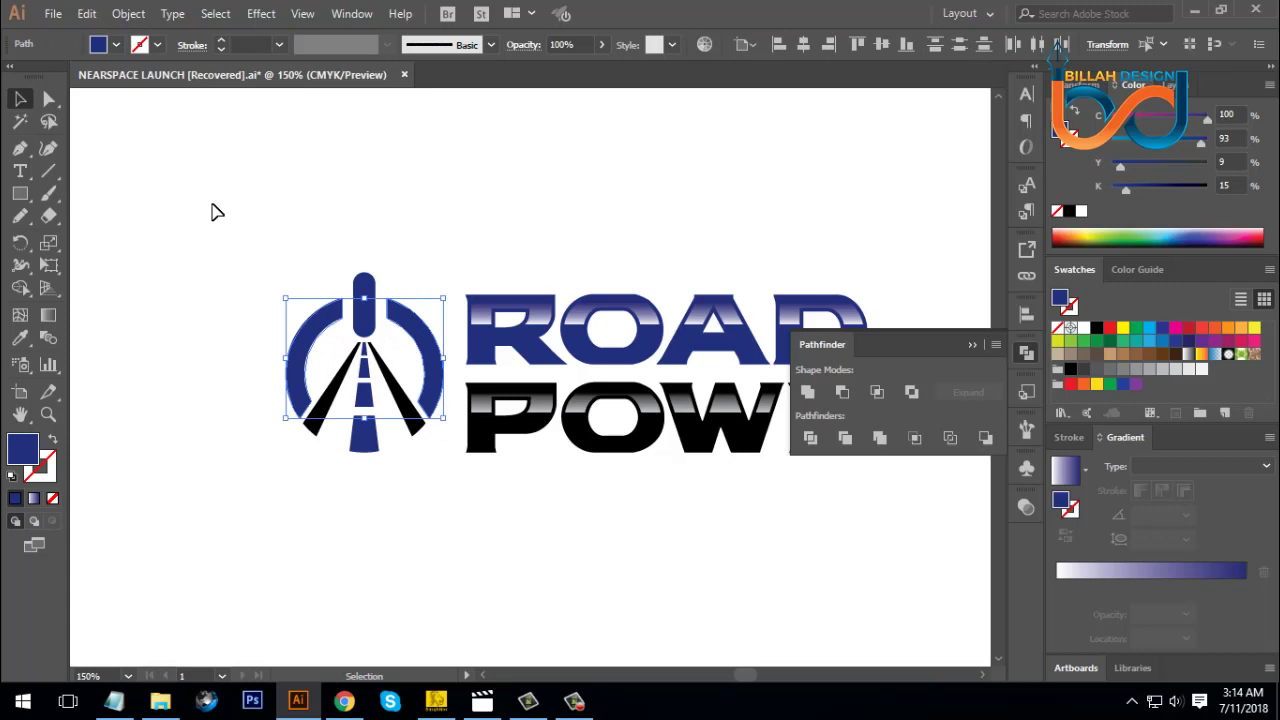
left_click(126, 14)
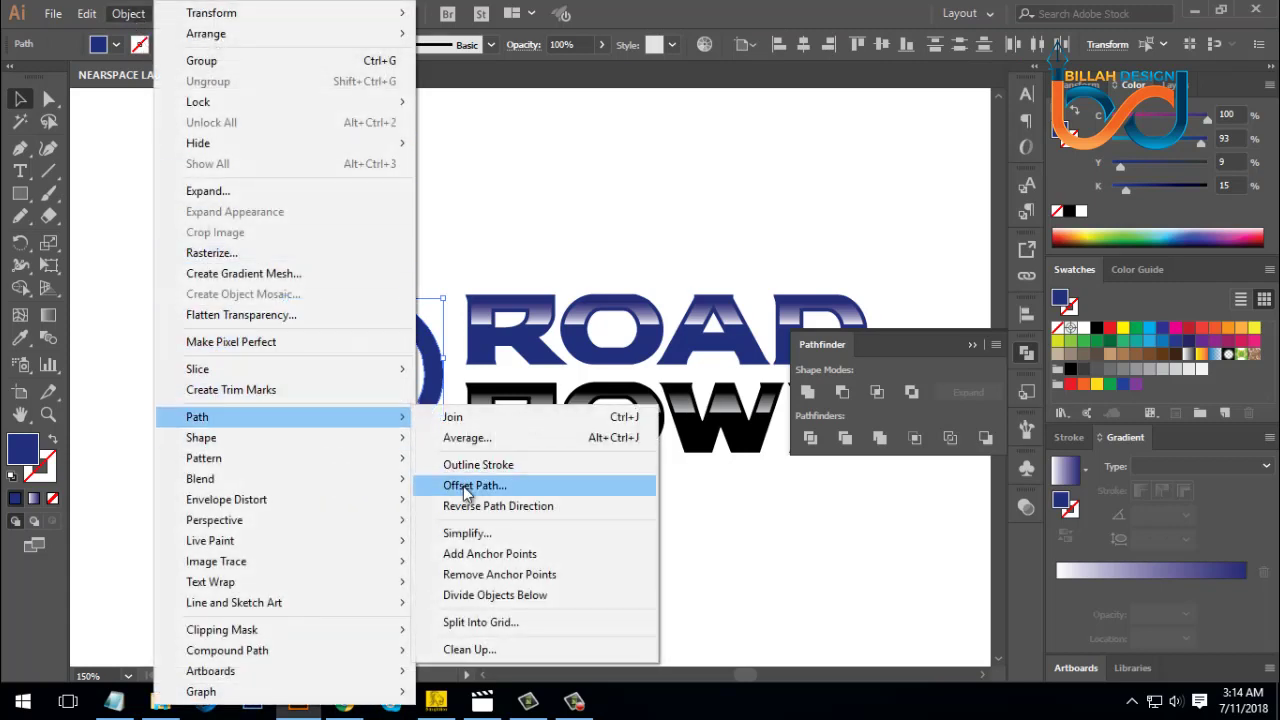
left_click(468, 486)
left_click(868, 313)
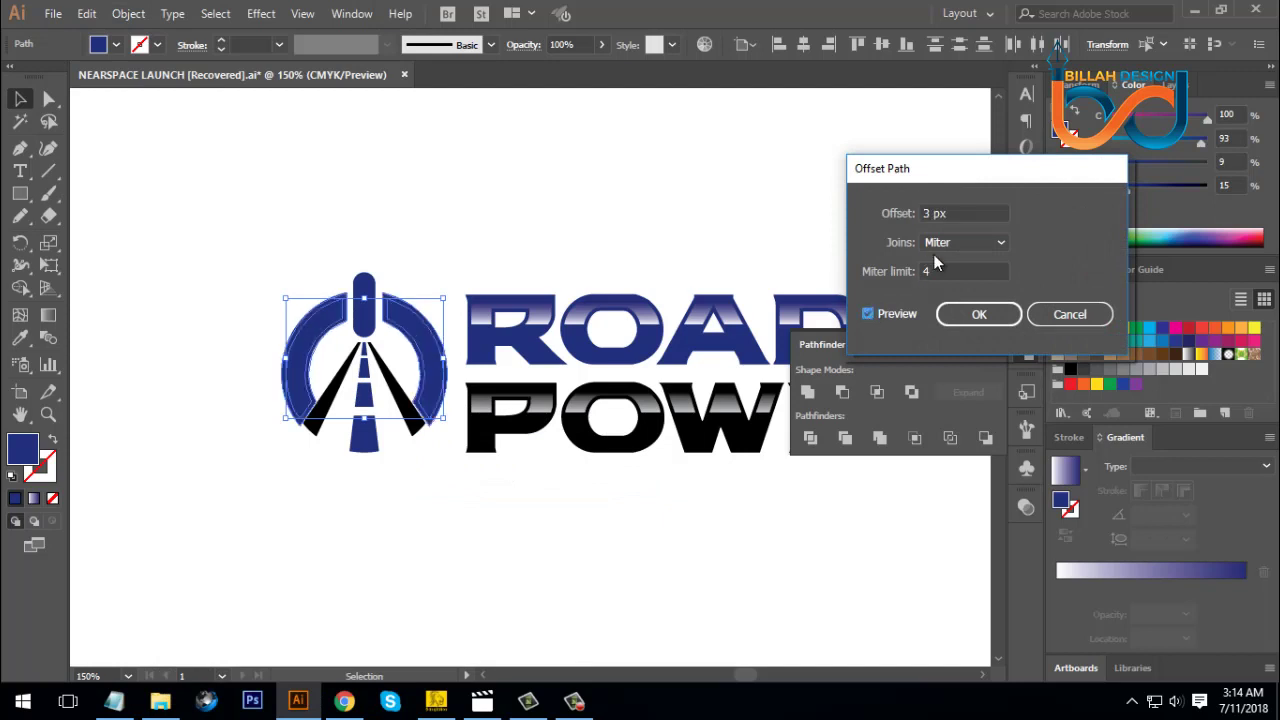
key("Down")
key("Down")
key("Down")
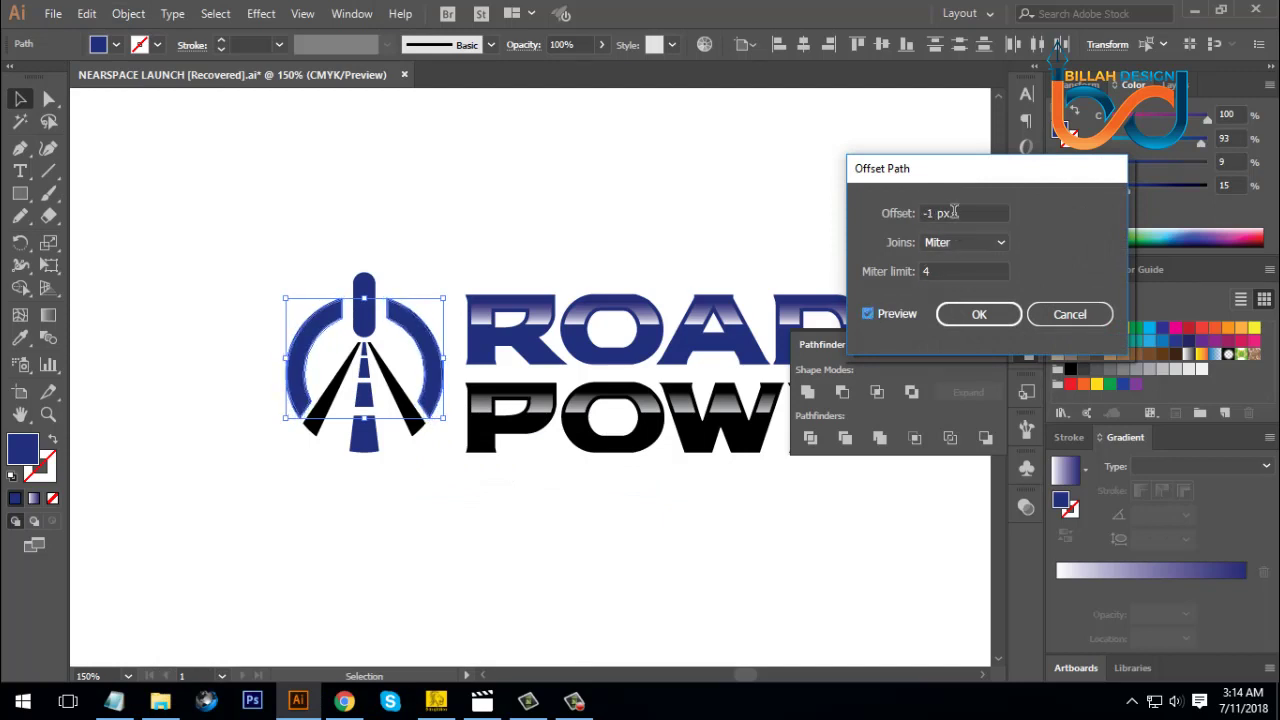
key("Down")
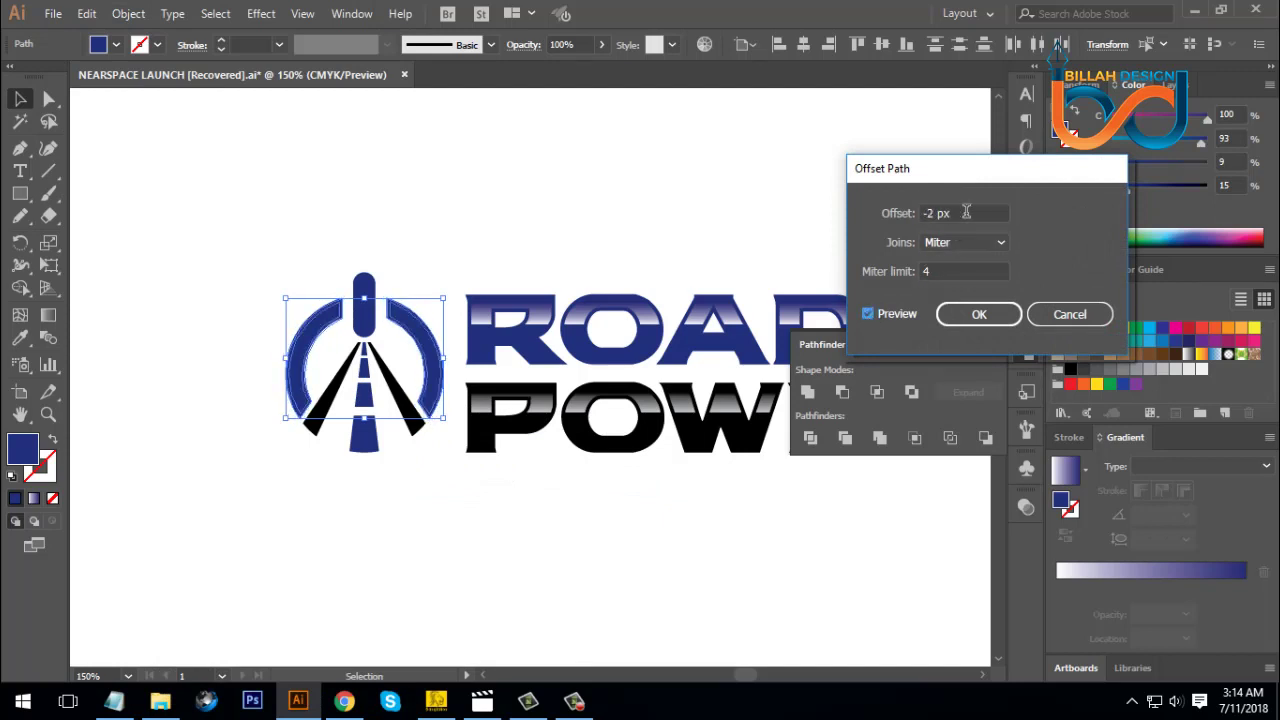
left_click(984, 315)
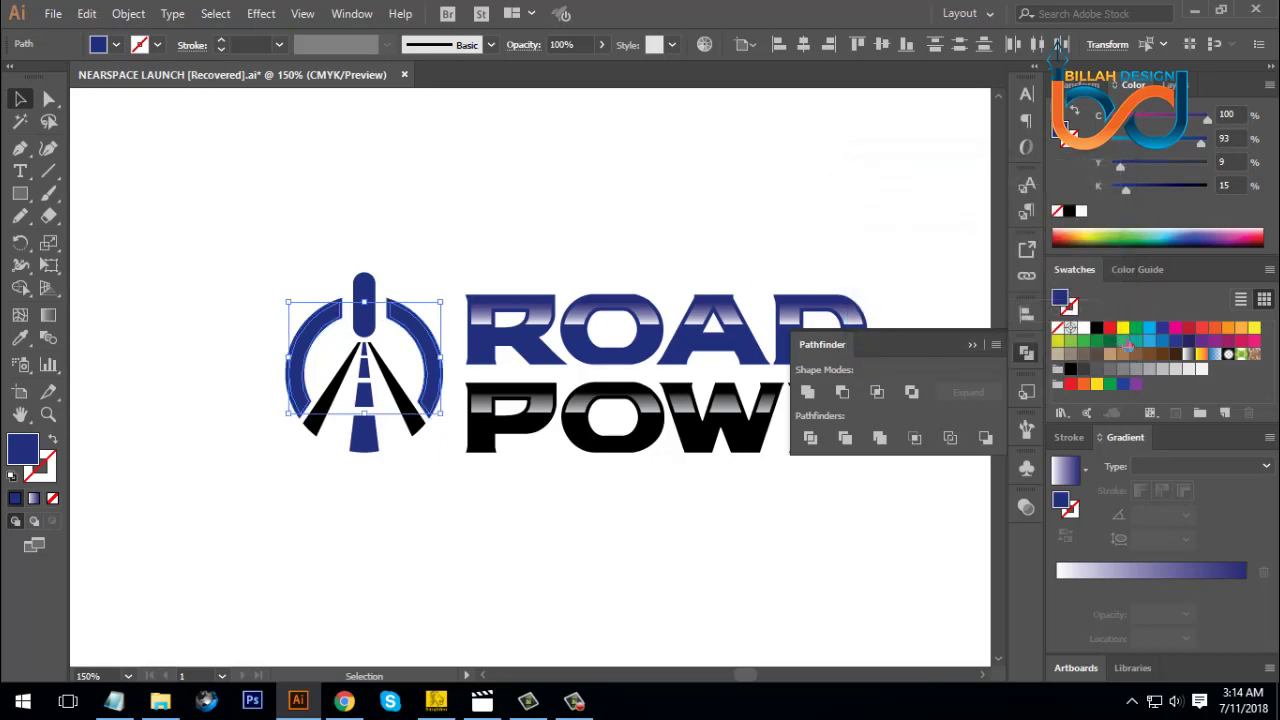
- Fill the two inset arcs with the white-to-blue gradient sampled from the highlight of the R in ROAD
left_click(1108, 329)
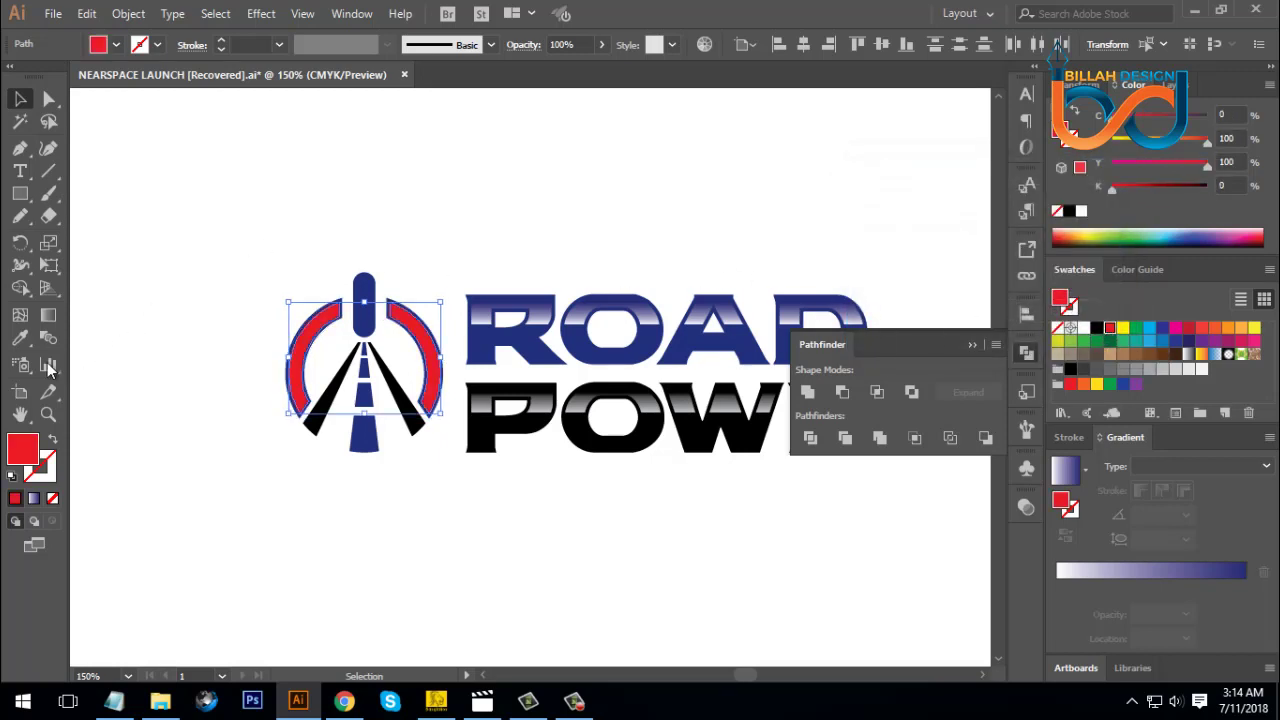
left_click(20, 338)
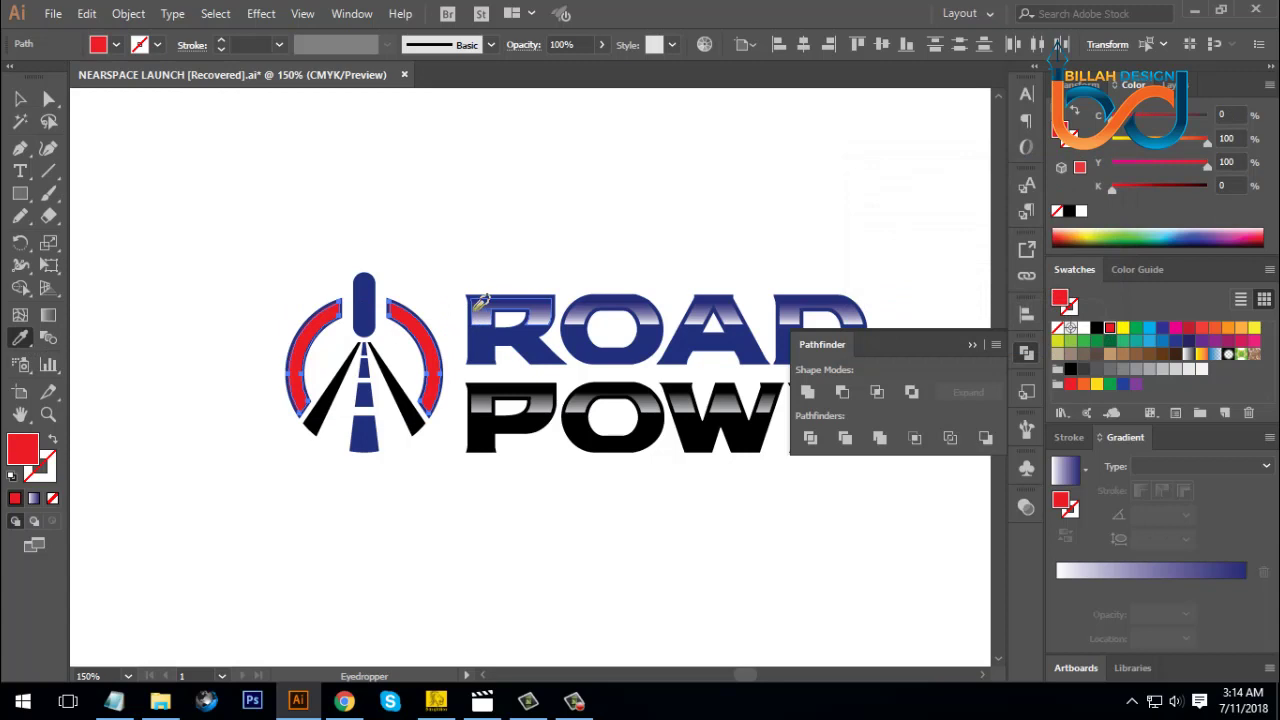
left_click(476, 309)
left_click(20, 99)
left_click(149, 354)
left_click_drag(478, 530, 503, 527)
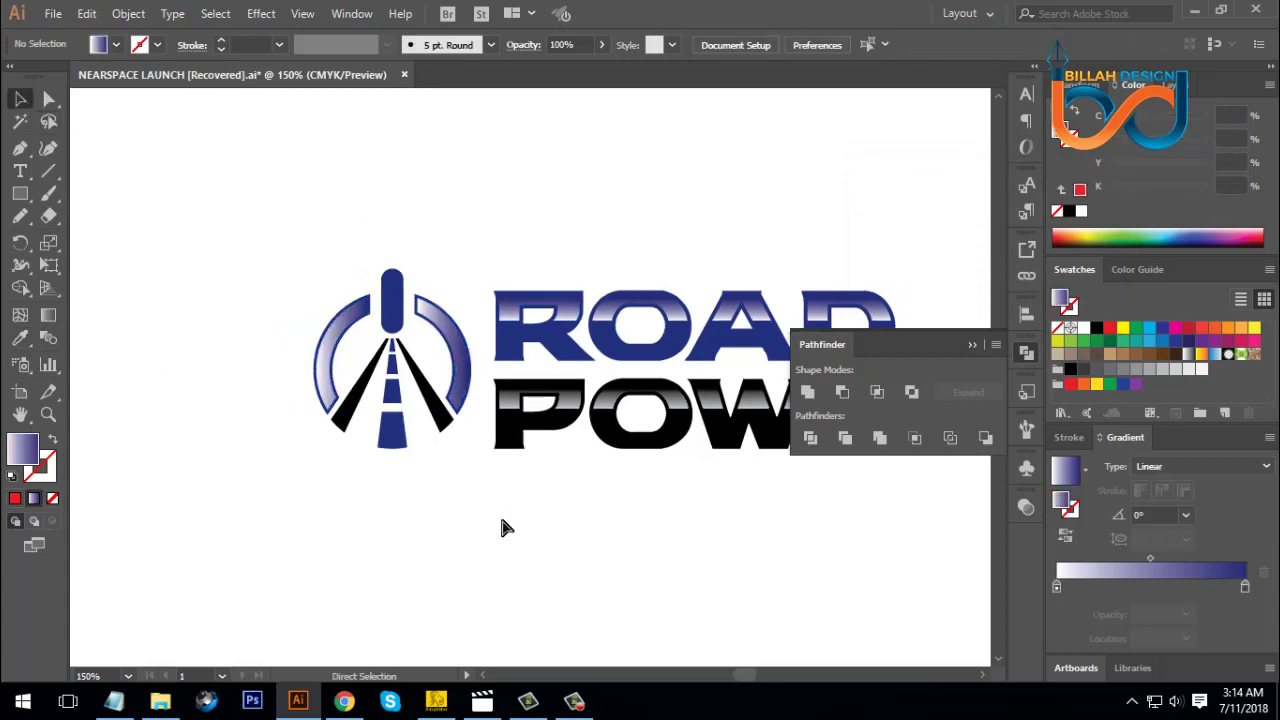
- Draw a rectangle over the emblem's lower part, wider than the ring and starting just below the power bar
key("ctrl+plus")
key("ctrl+plus")
left_click_drag(394, 548, 417, 508)
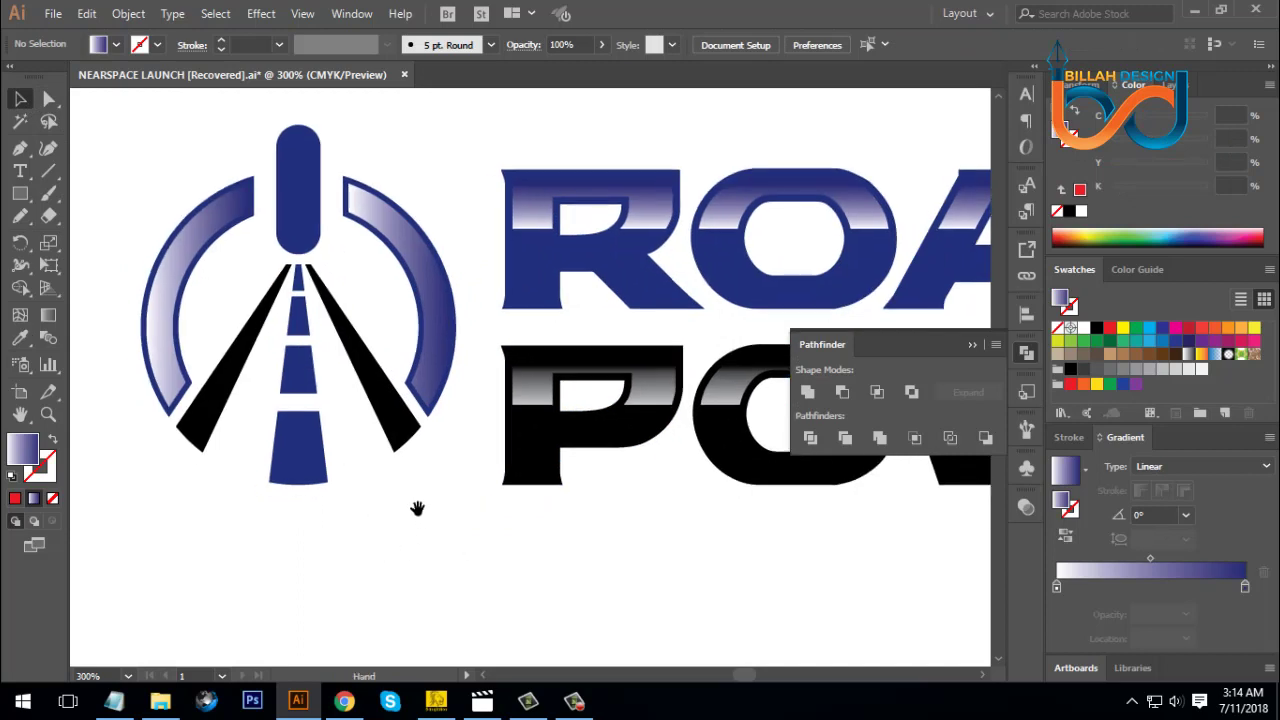
left_click(20, 193)
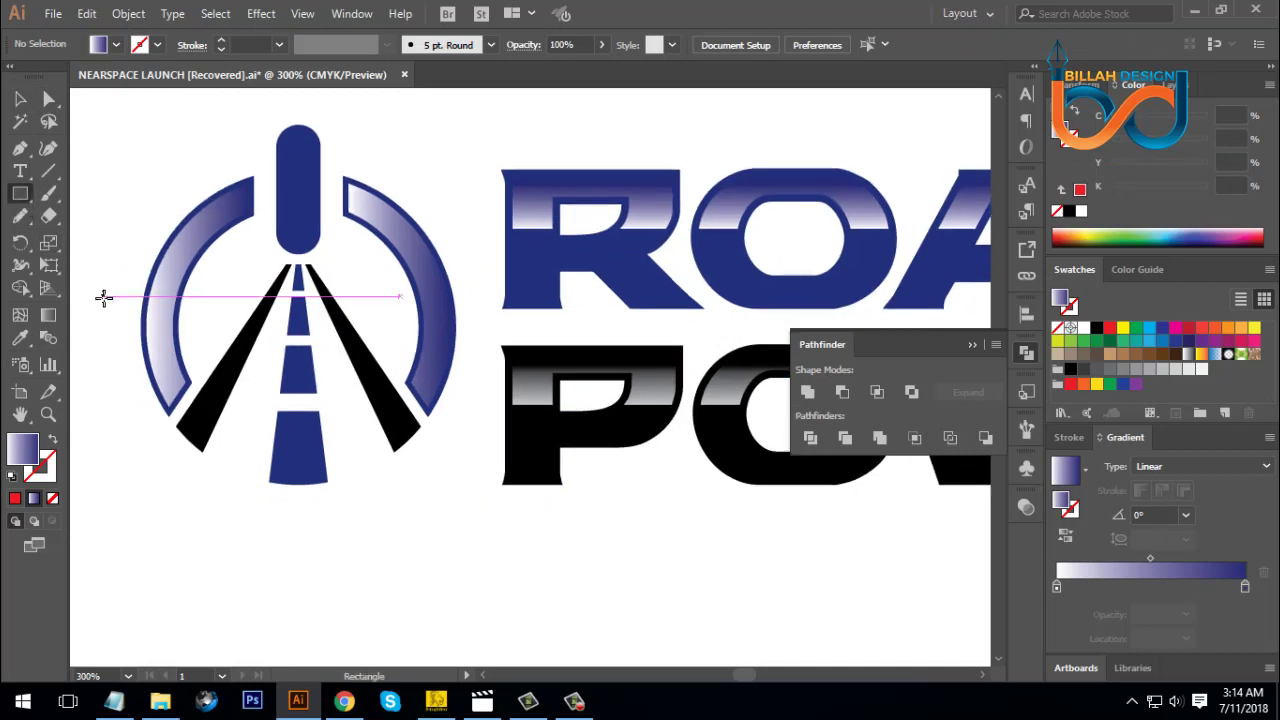
mouse_move(104, 301)
left_mouse_down()
mouse_move(423, 491)
mouse_move(474, 506)
left_mouse_up()
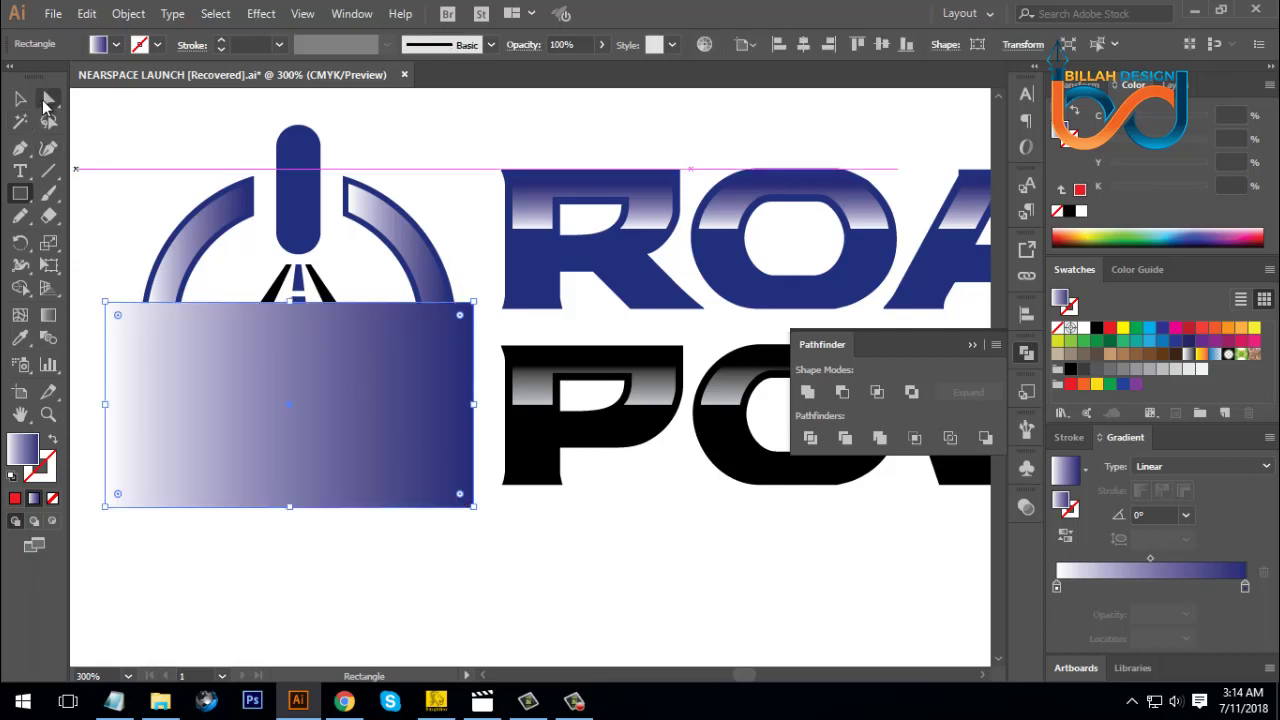
- Remove the rectangle and the lower parts of both gradient arcs with the Shape Builder
left_click(49, 98)
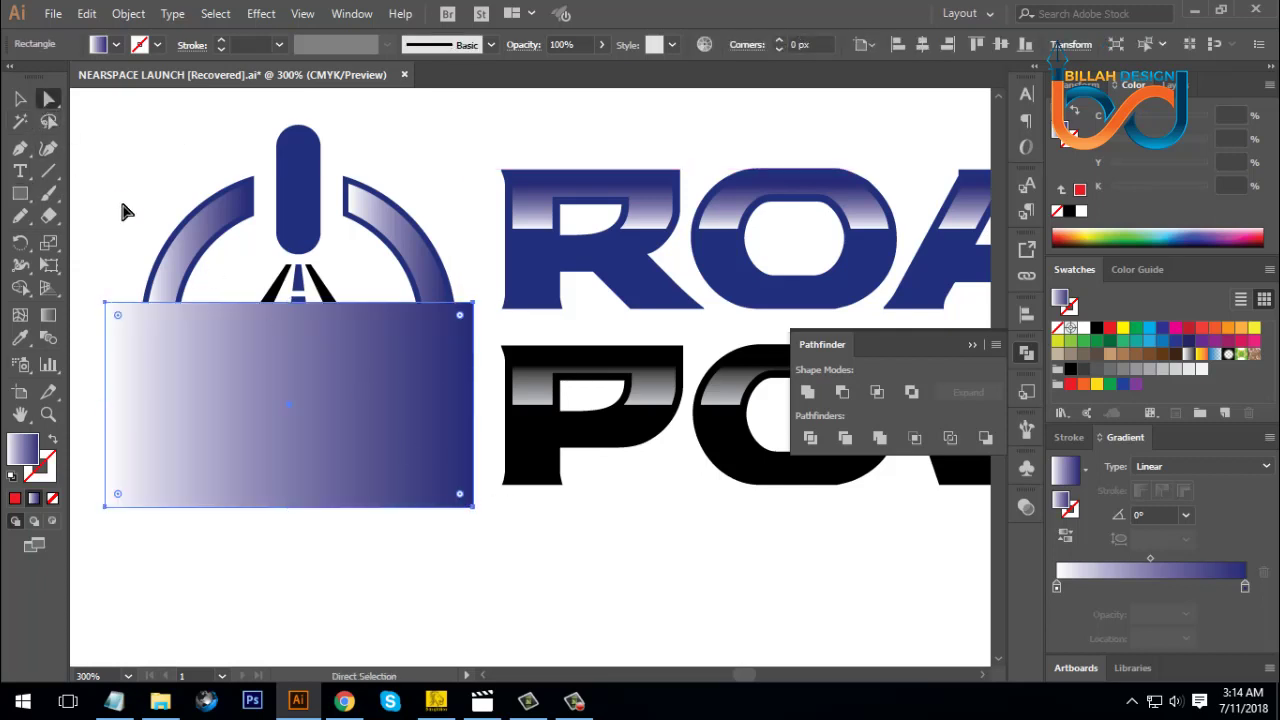
left_click(188, 264)
left_click(414, 278, "shift")
left_click(420, 272, "shift")
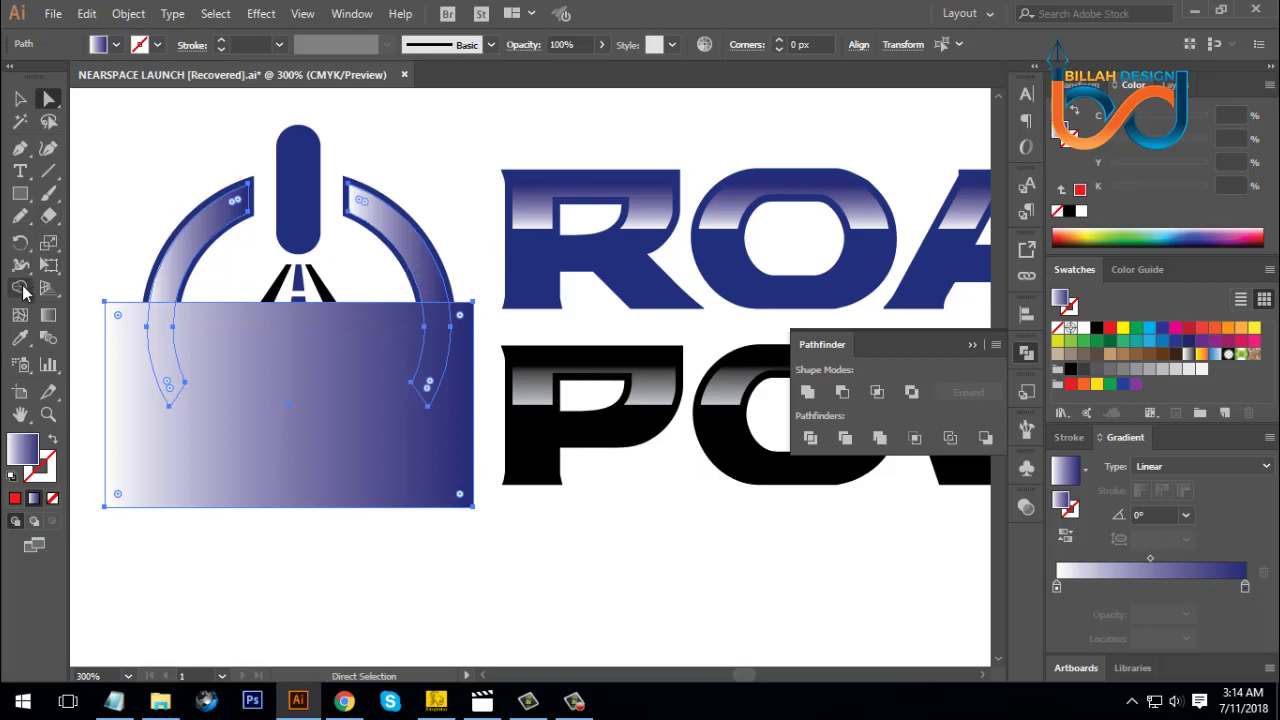
left_click(21, 288)
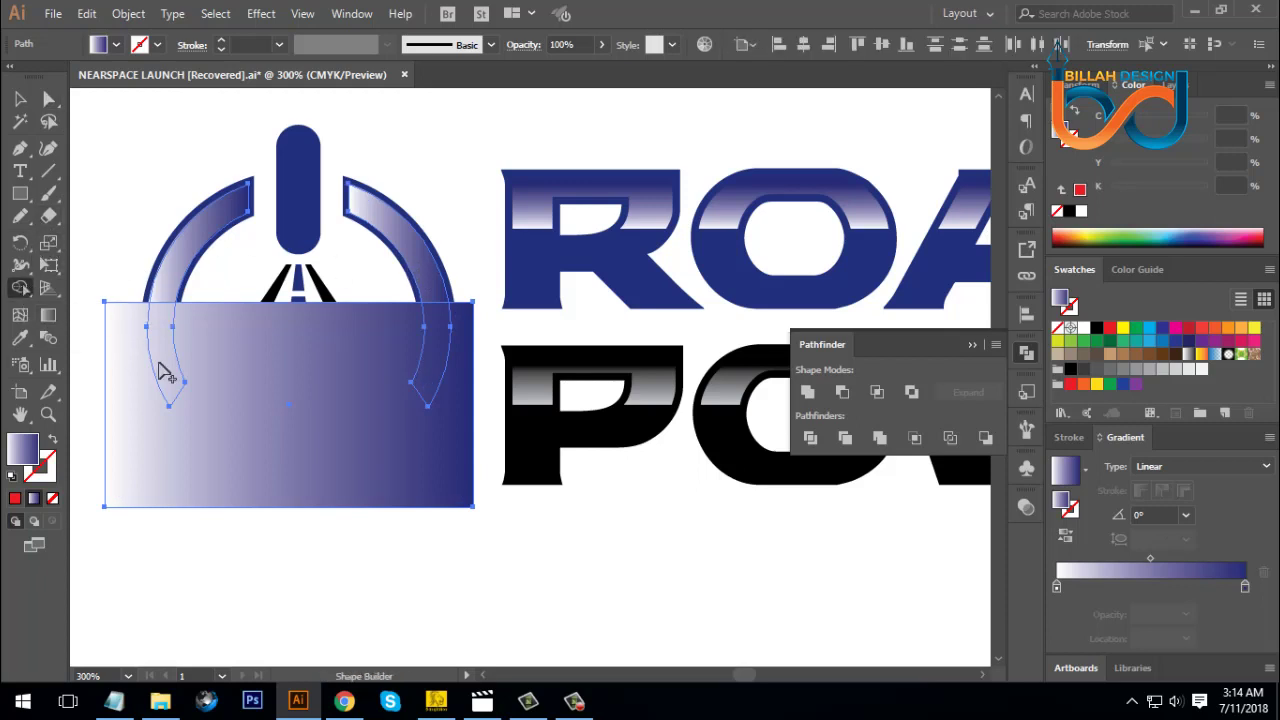
left_click(278, 382, "alt")
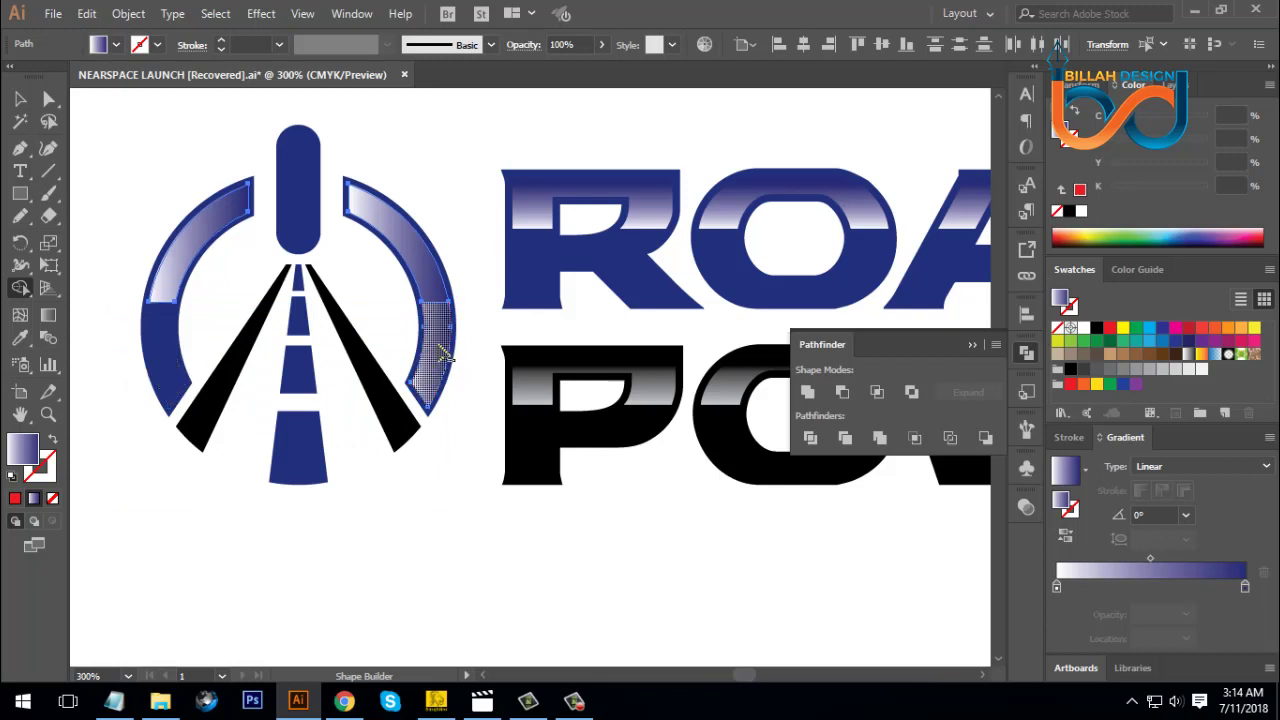
- Redirect the gradient across both upper arcs to 90°, from white at their lower edges up to blue, with a shortened transition
left_click(49, 98)
left_click(118, 162)
left_click(200, 232)
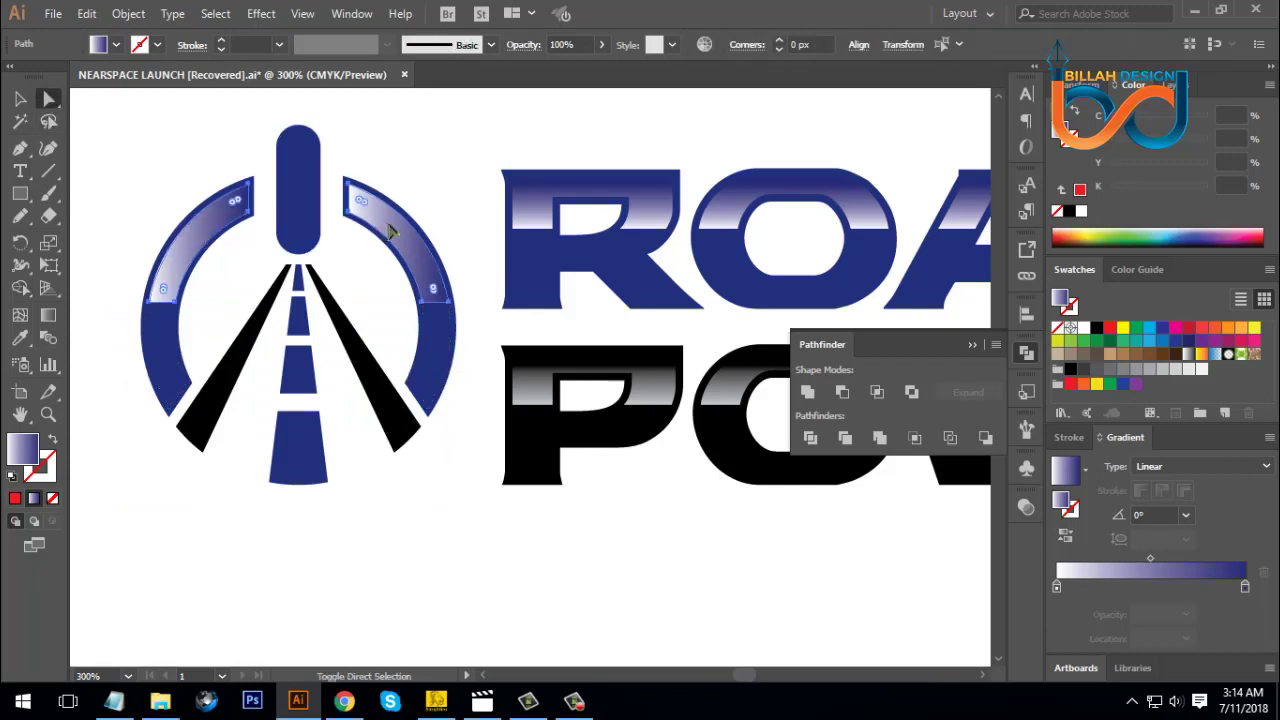
left_click(48, 315)
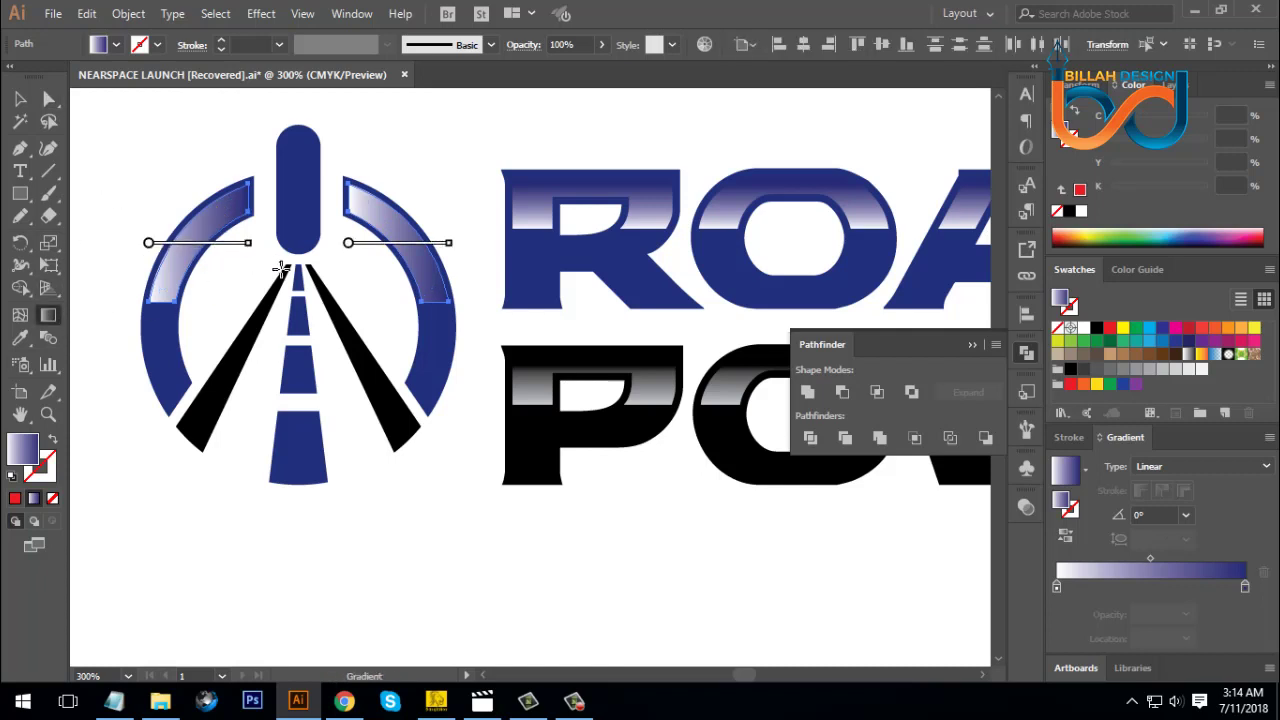
left_click_drag(301, 306, 300, 194)
left_click_drag(301, 307, 301, 307)
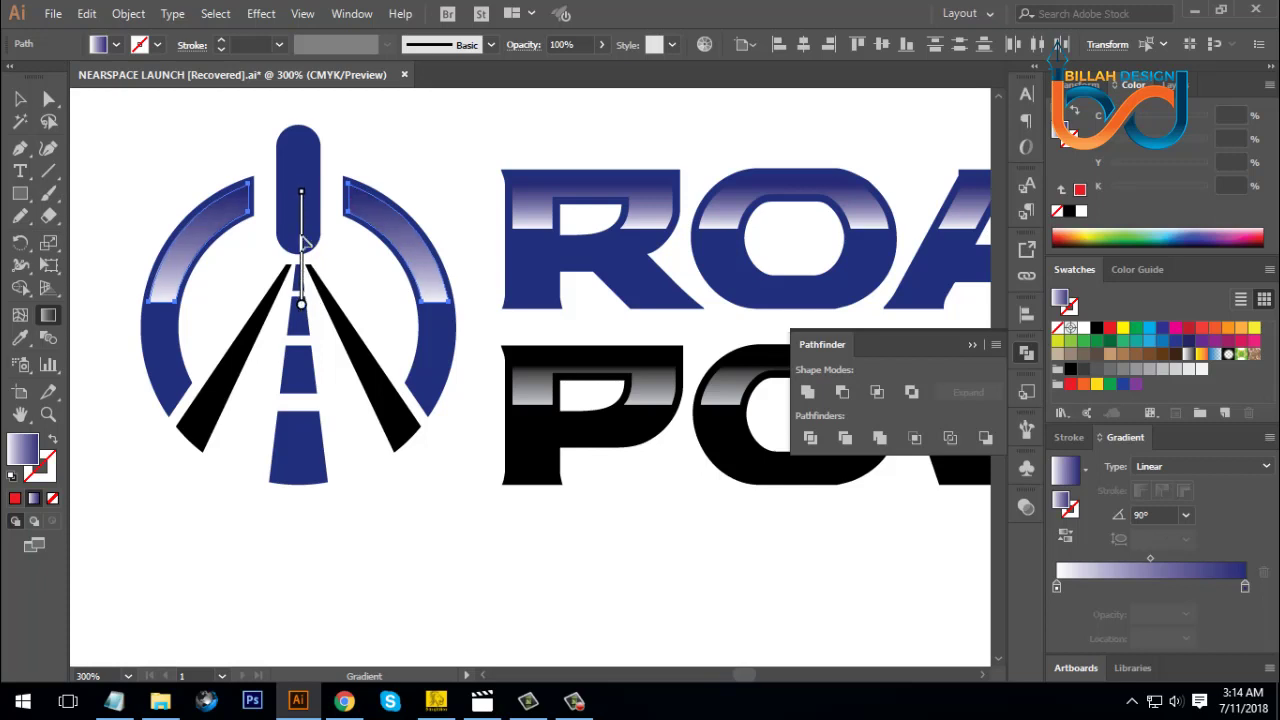
mouse_move(301, 195)
left_mouse_down()
mouse_move(301, 224)
mouse_move(301, 213)
left_mouse_up()
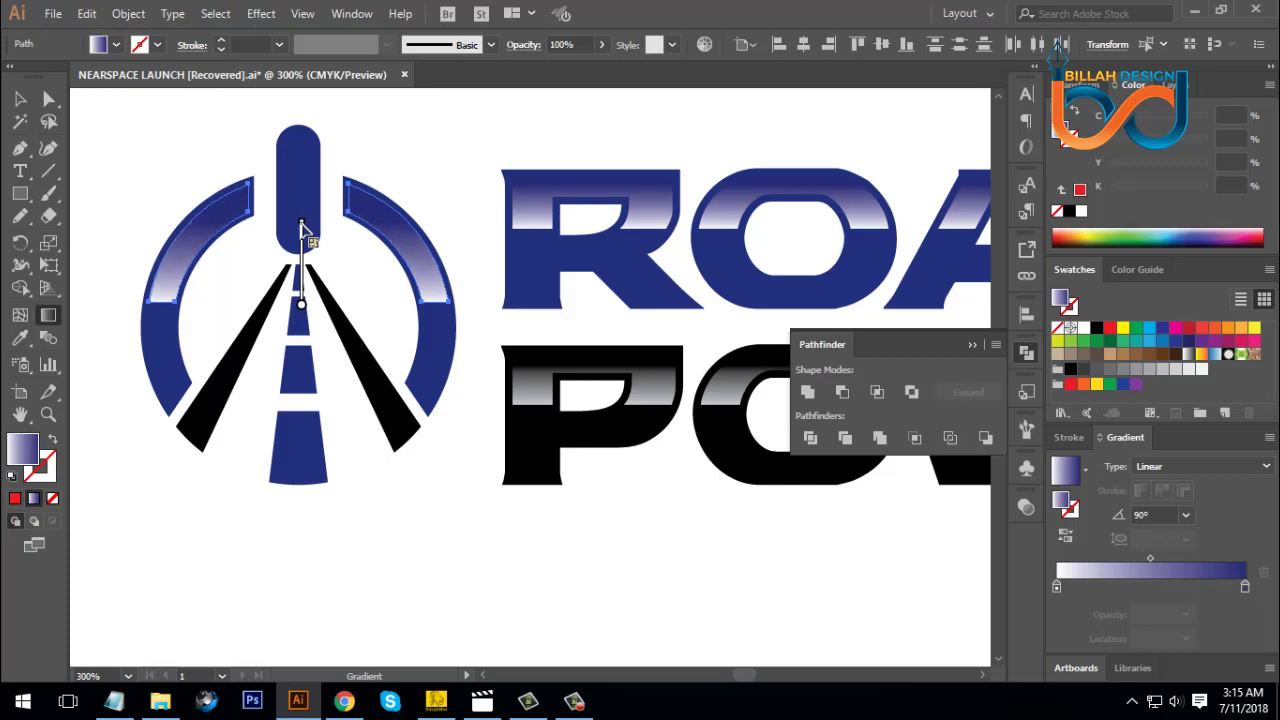
key("a")
left_click(125, 160)
- Examine the finished ROAD POWER logo on the whole artboard and at 100% without the Pathfinder options covering it
key("ctrl+0")
mouse_move(640, 474)
left_mouse_down()
mouse_move(605, 469)
mouse_move(629, 477)
left_mouse_up()
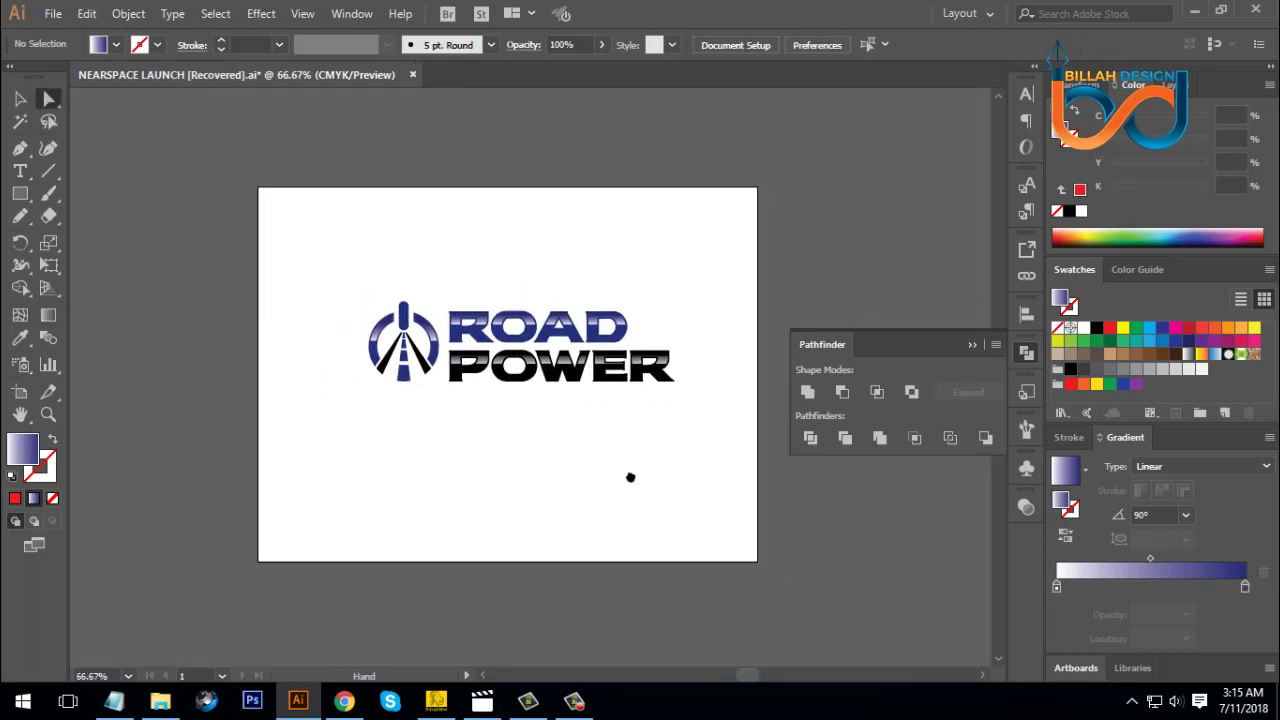
left_click(1026, 355)
key("ctrl+1")
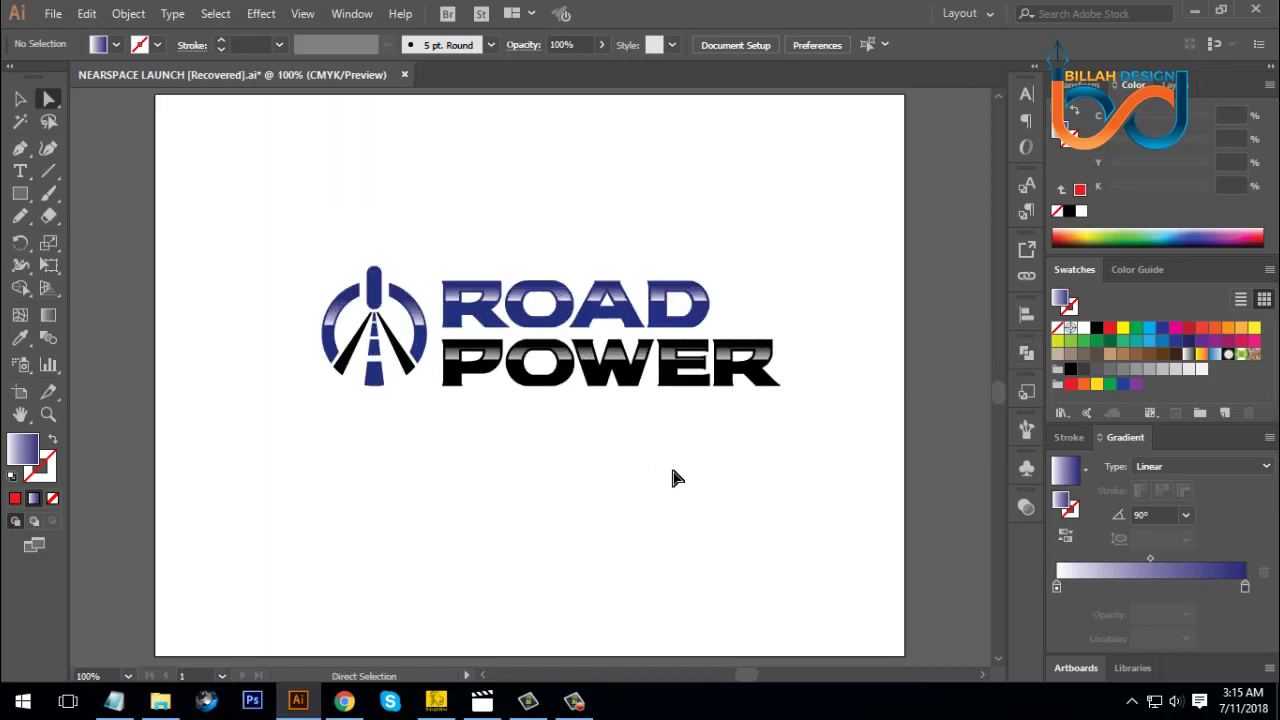
left_click_drag(702, 463, 688, 459)
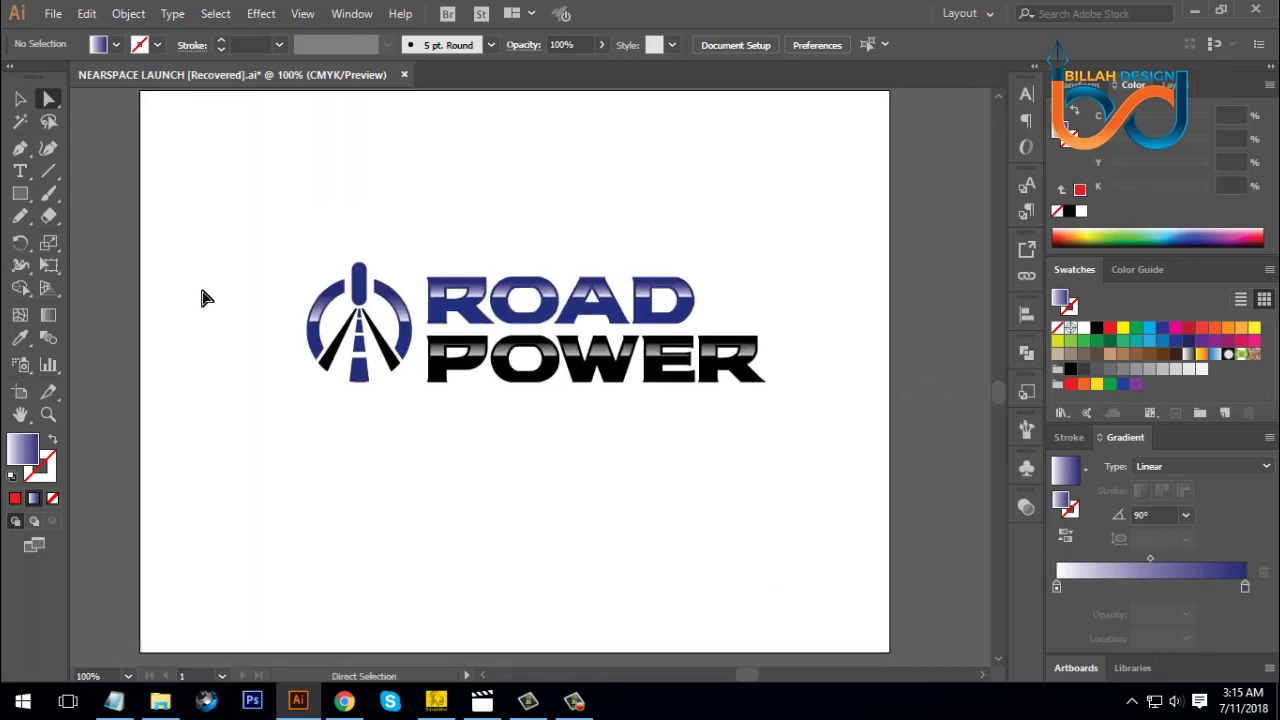
left_click(22, 98)
left_click_drag(237, 224, 792, 445)
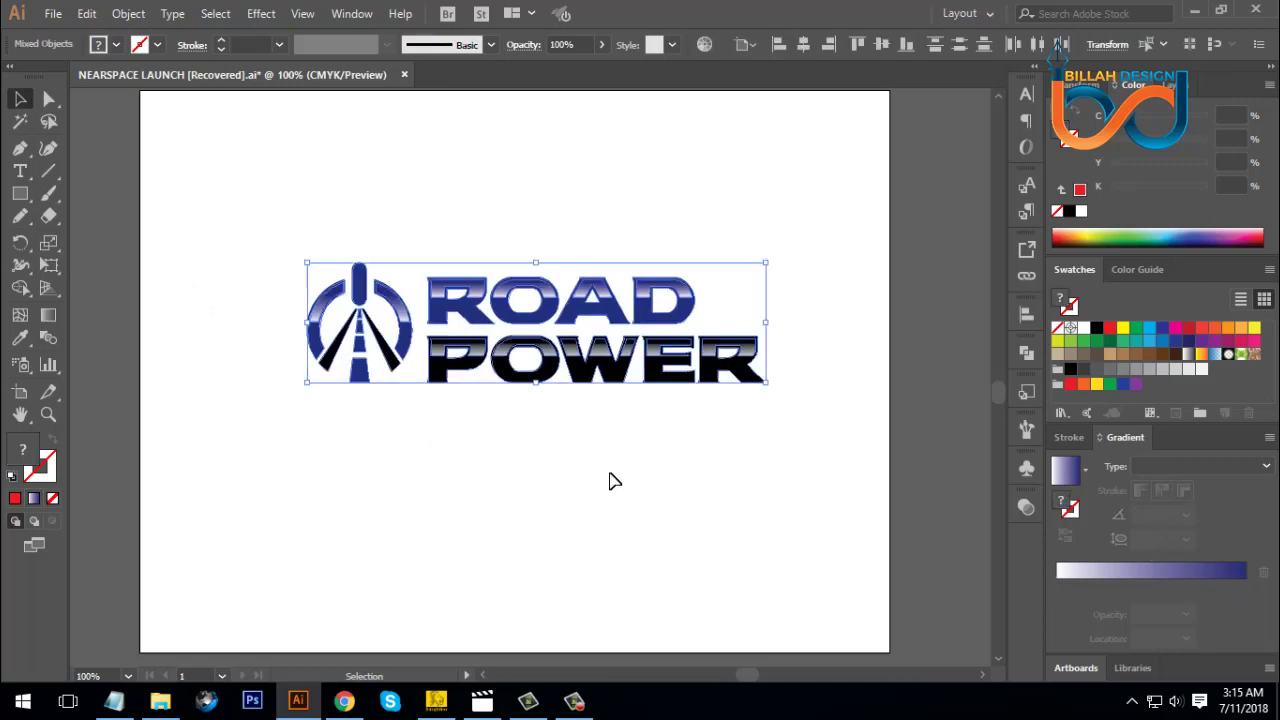
left_click(579, 487)
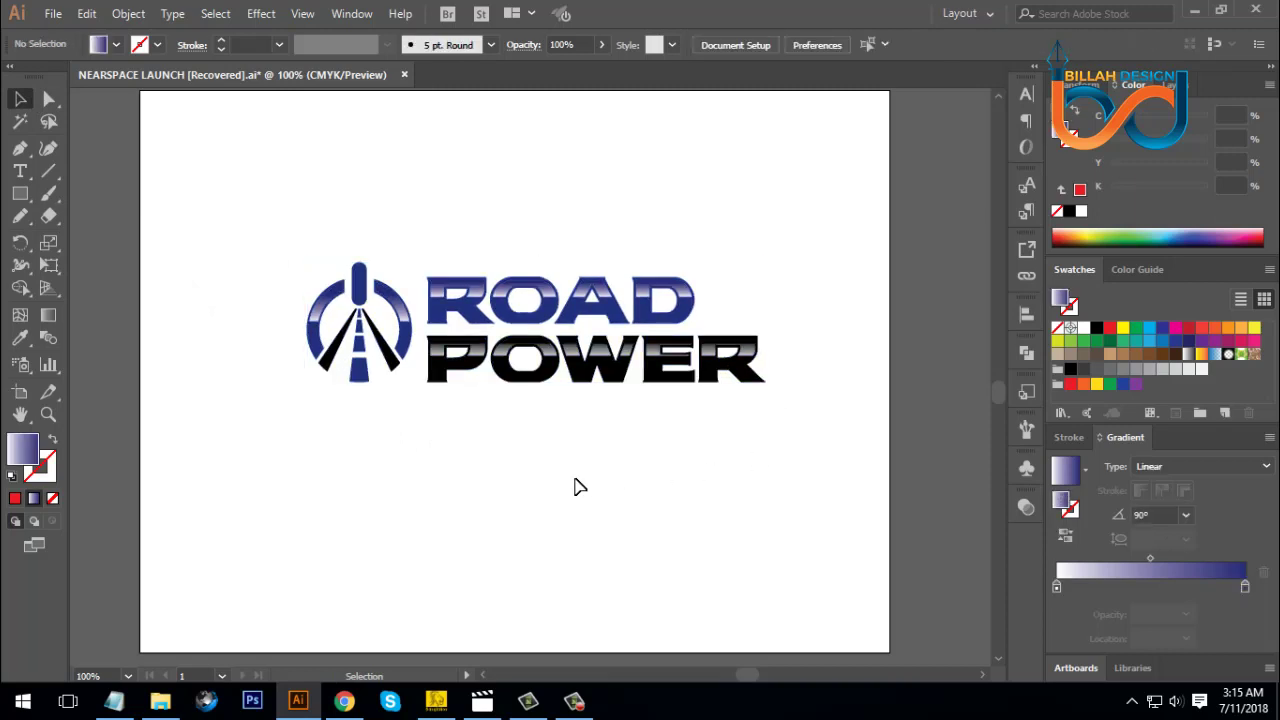